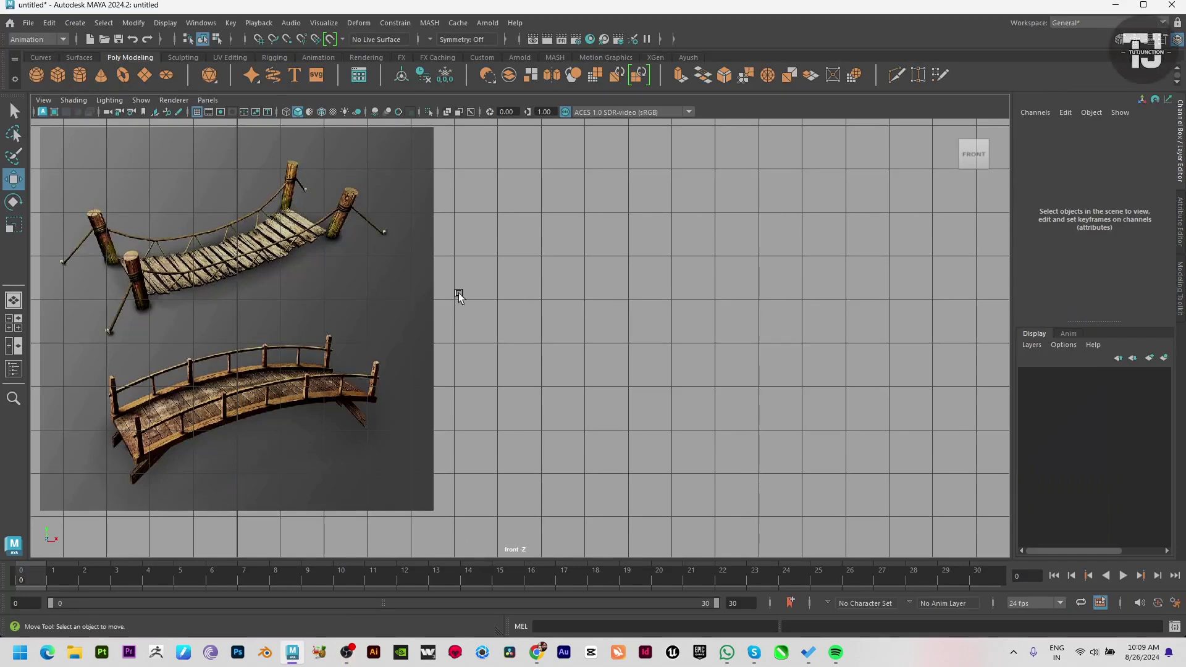
Create a polygon cylinder on the grid with Subdivisions Caps set to 0
click(75, 79)
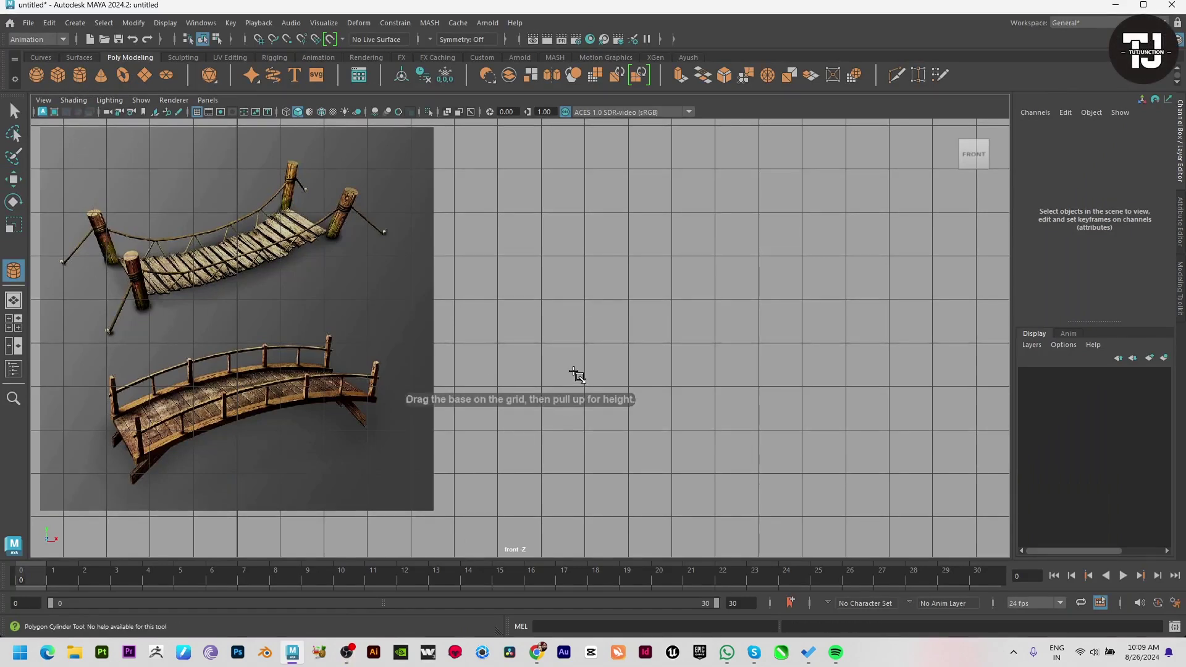
drag(589, 383, 577, 379)
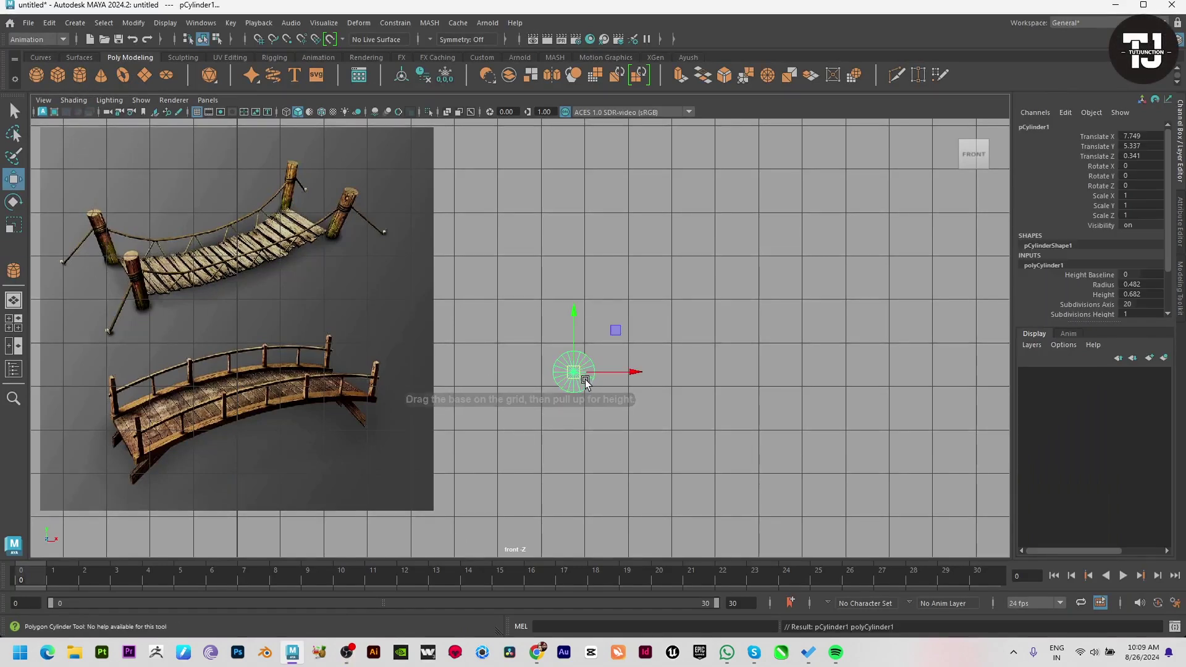
scroll(1142, 297, down, 2)
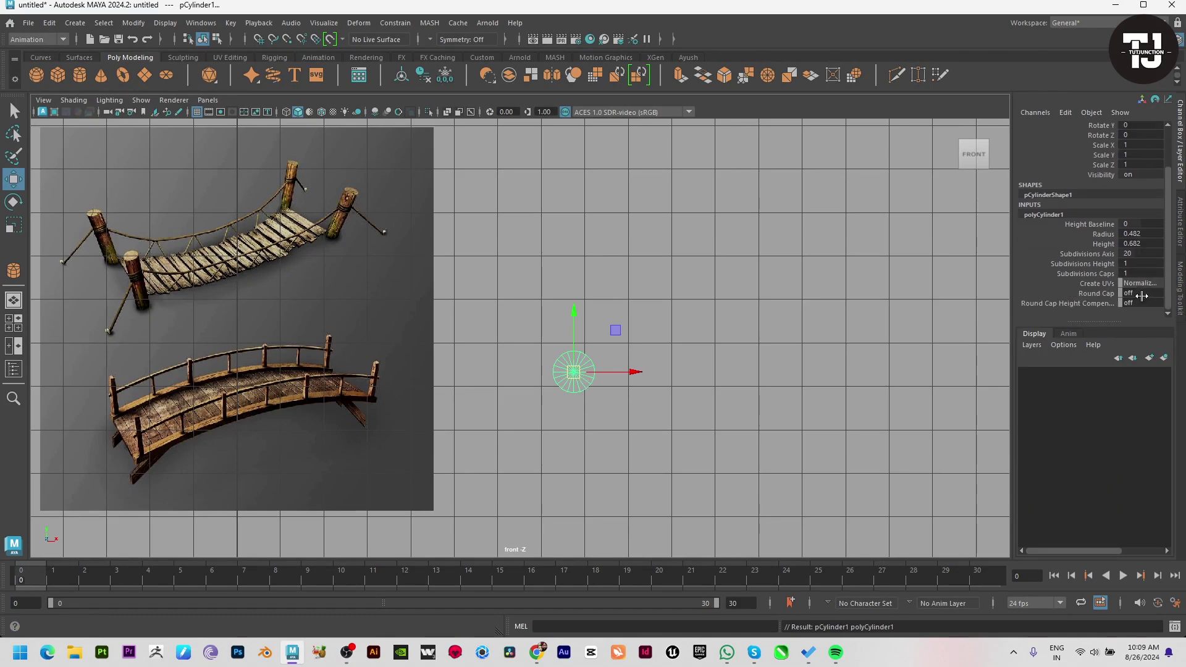
click(1106, 273)
middle_drag(680, 334, 630, 333)
key(space)
key(space)
alt+drag(820, 204, 709, 325)
Rotate the cylinder exactly 90 degrees about X in the Channel Box
key(e)
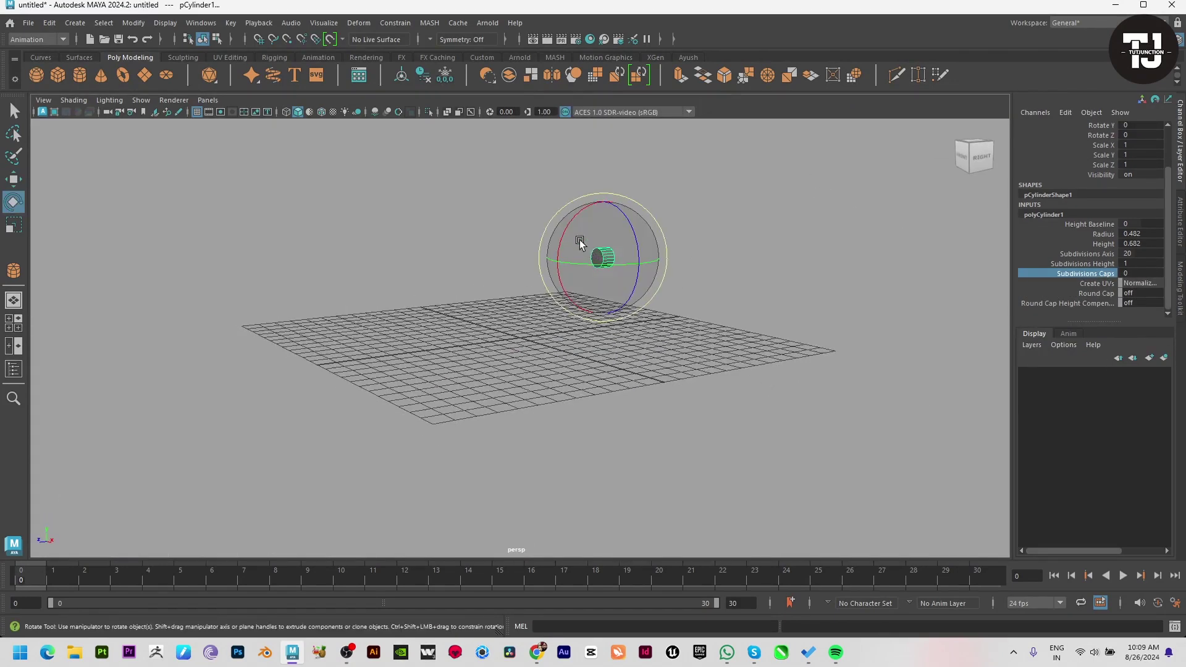
drag(580, 243, 577, 273)
scroll(1090, 217, up, 2)
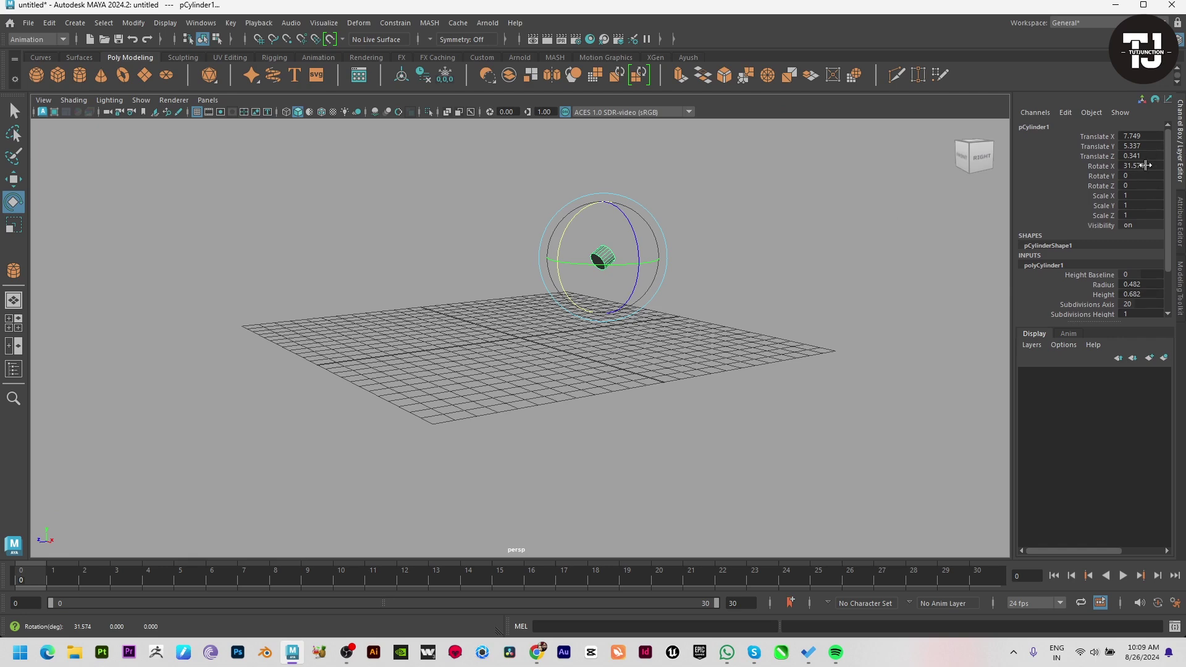
double_click(1144, 166)
text(90)
key(w)
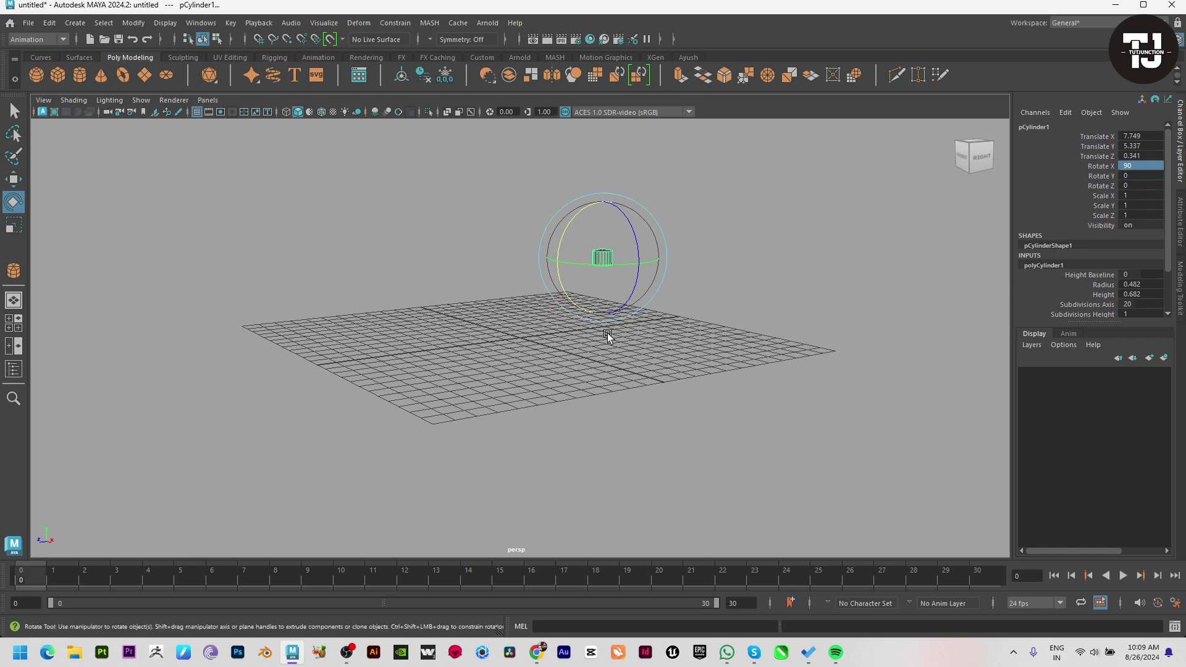
mouse_move(606, 336)
alt+mouse_down()
mouse_move(595, 344)
mouse_move(551, 330)
mouse_move(538, 358)
mouse_move(563, 391)
mouse_move(553, 347)
mouse_move(537, 391)
mouse_move(548, 431)
mouse_move(683, 440)
mouse_move(265, 344)
mouse_move(466, 455)
alt+mouse_up()
Select the cylinder's top cap face in face mode
key(F9)
click(530, 361)
key(F11)
click(548, 431)
scroll(641, 418, up, 5)
Select both cap faces and scale them apart to stretch the cylinder into a tall post
shift+click(465, 455)
scroll(645, 400, down, 3)
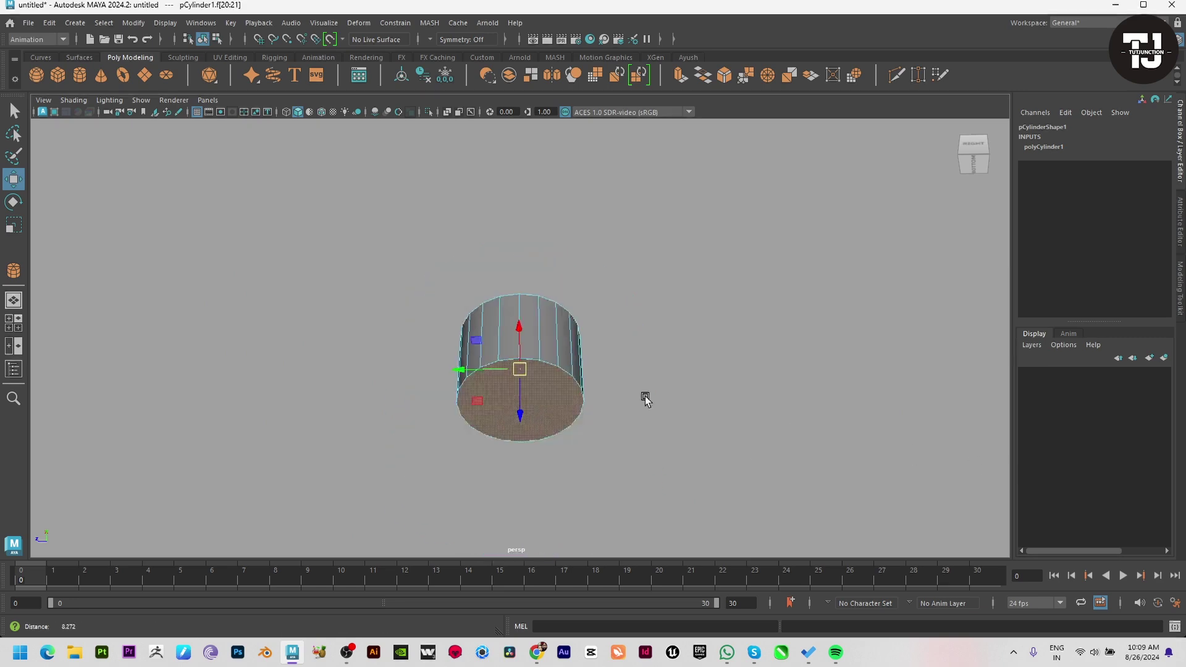
mouse_move(645, 400)
alt+mouse_down()
mouse_move(540, 410)
mouse_move(521, 548)
alt+mouse_up()
key(r)
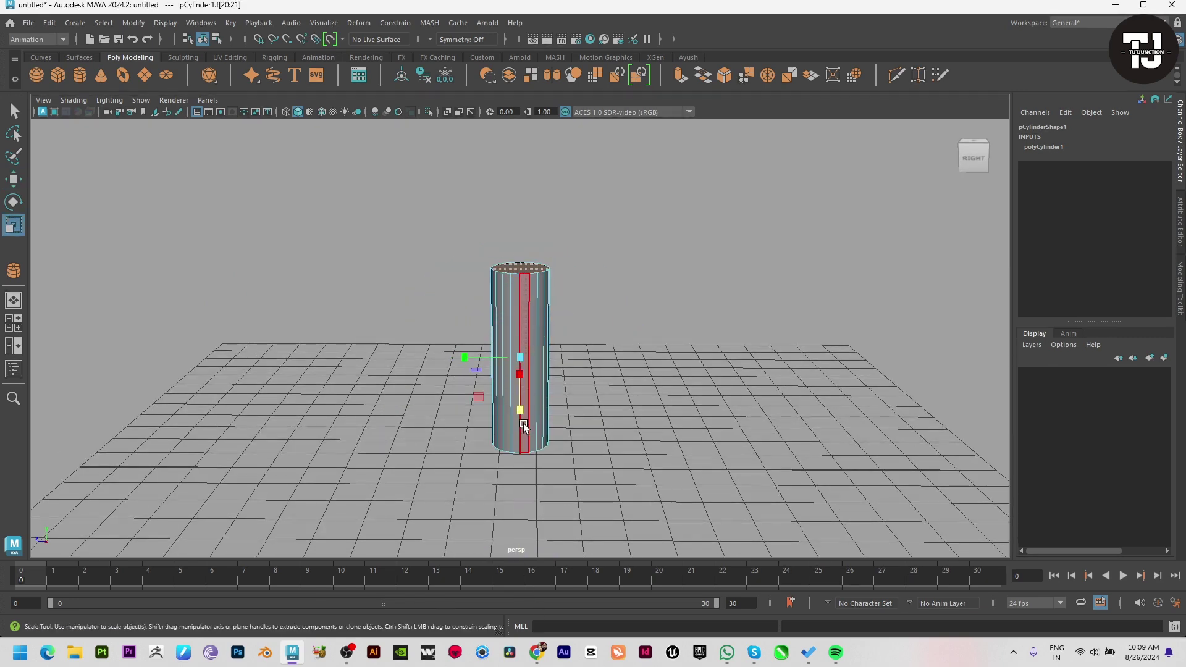
key(space)
key(space)
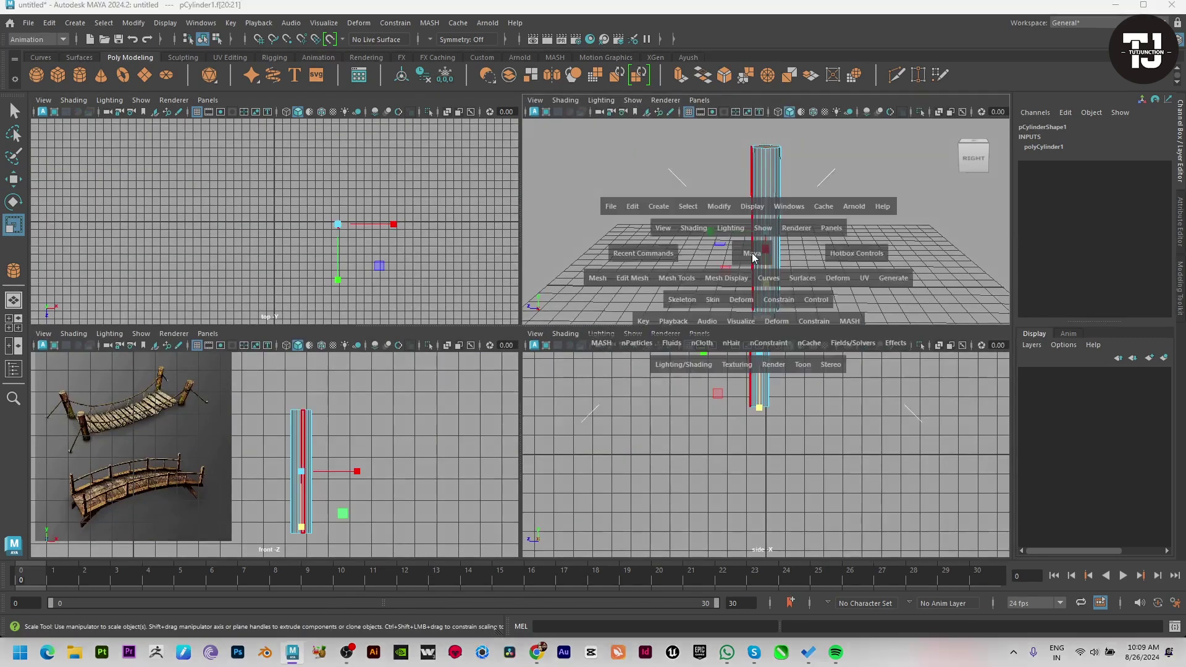
alt+drag(588, 344, 564, 331)
key(w)
key(space)
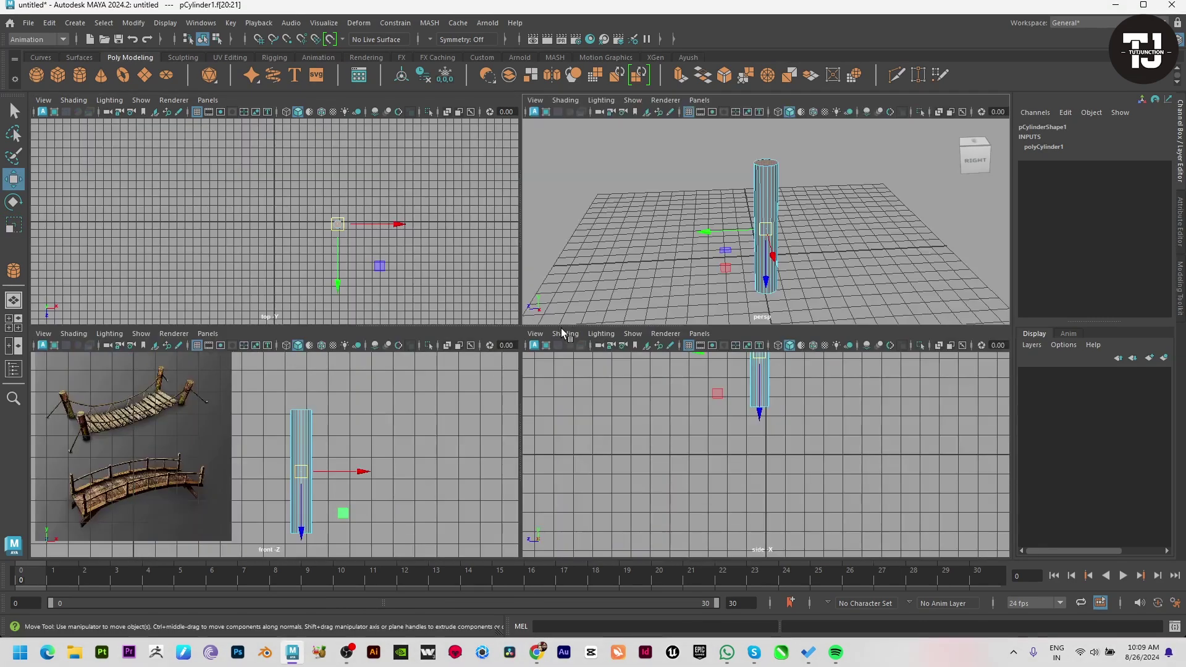
key(space)
Shift the post's top vertex ring in the front and side views so it leans slightly
key(F9)
drag(625, 208, 602, 276)
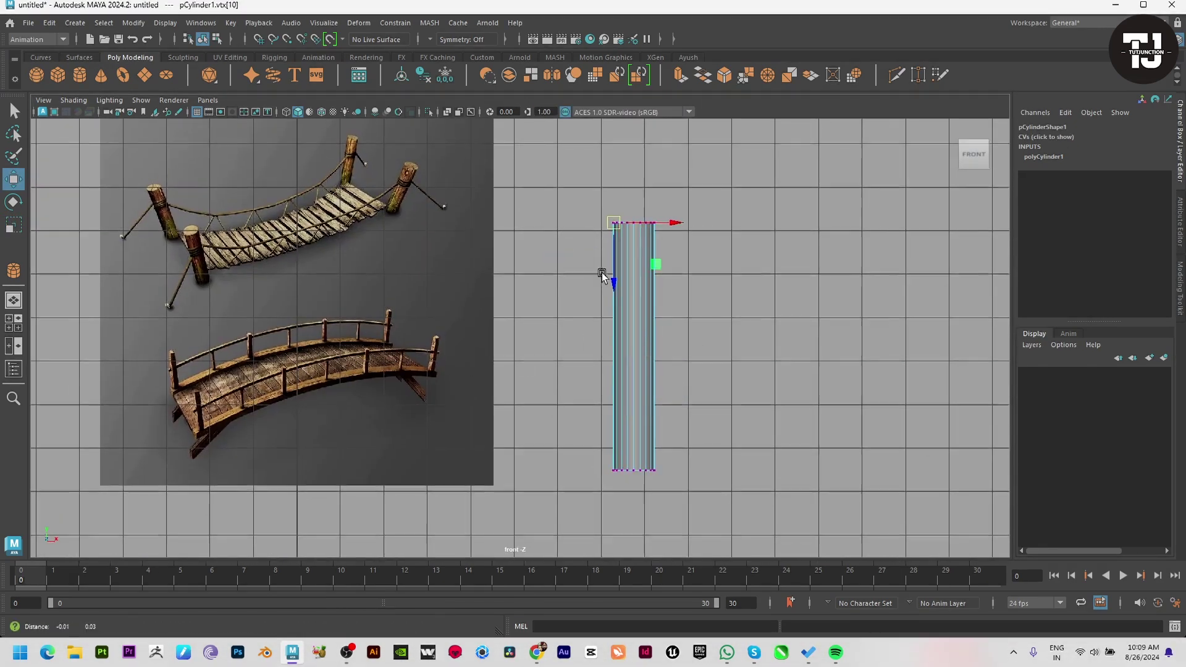
alt+middle_drag(602, 276, 599, 332)
drag(558, 238, 658, 328)
drag(683, 278, 671, 279)
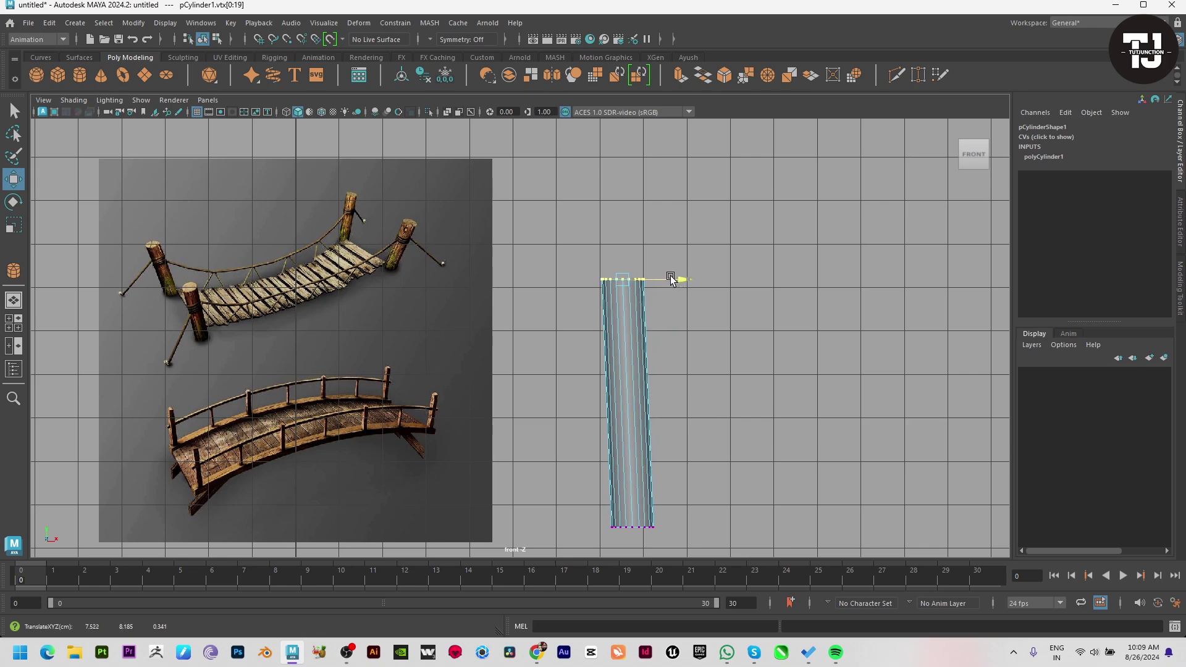
key(space)
key(space)
key(space)
key(space)
alt+middle_drag(593, 142, 582, 272)
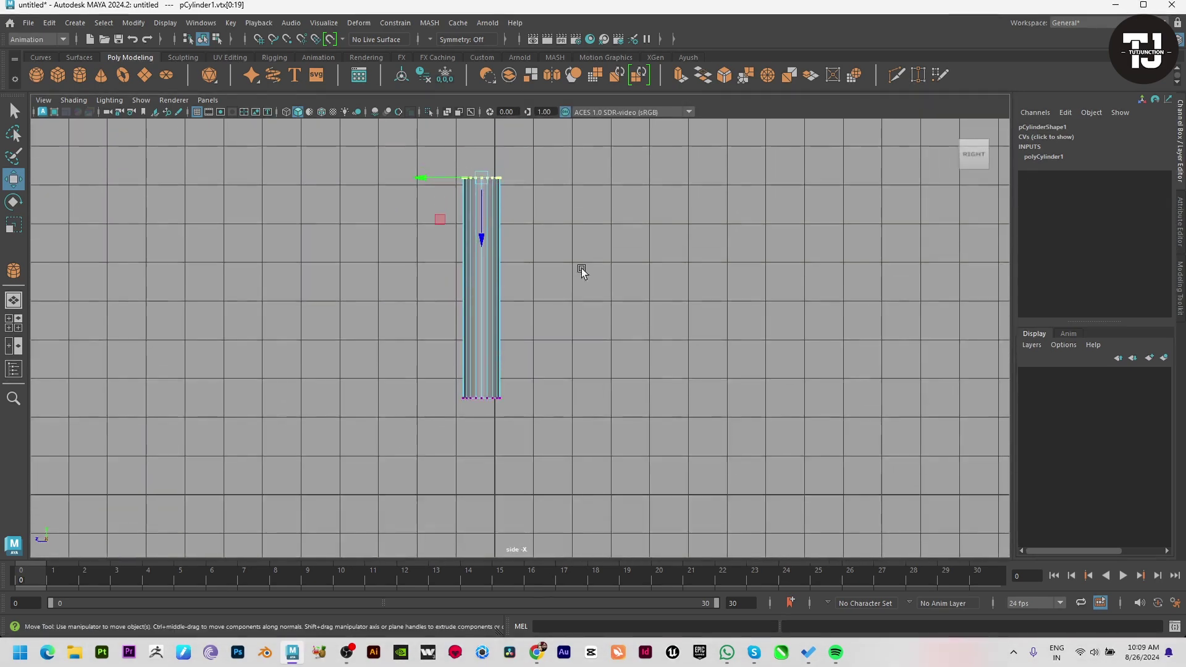
drag(438, 177, 452, 176)
key(space)
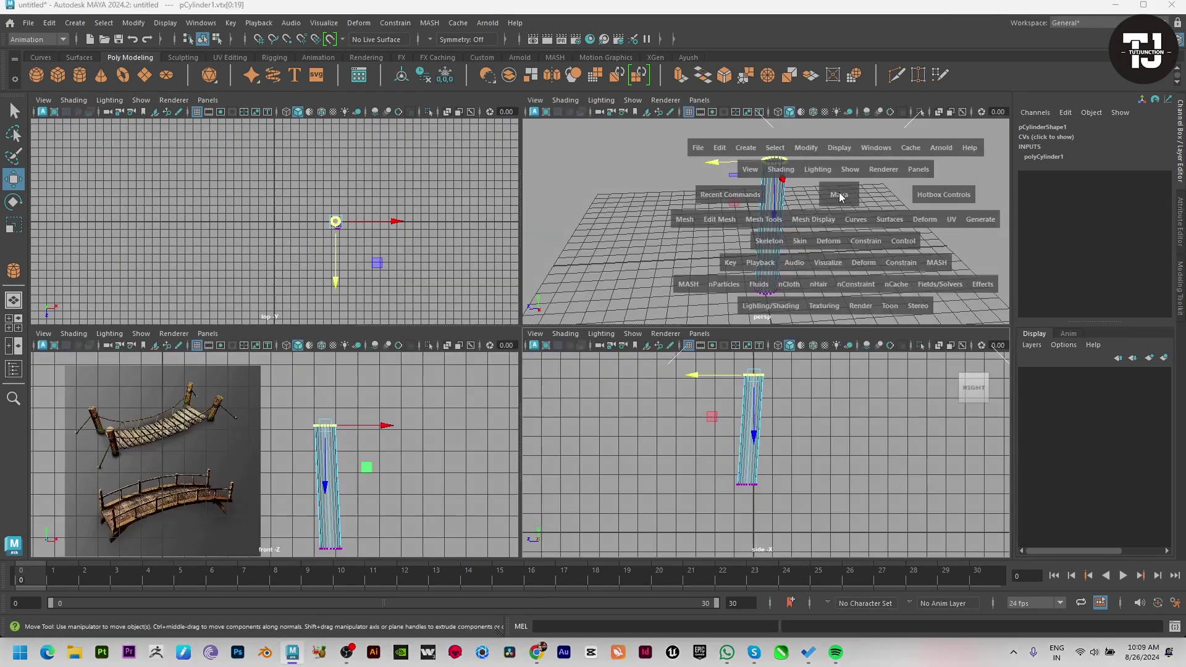
key(space)
alt+drag(838, 208, 701, 206)
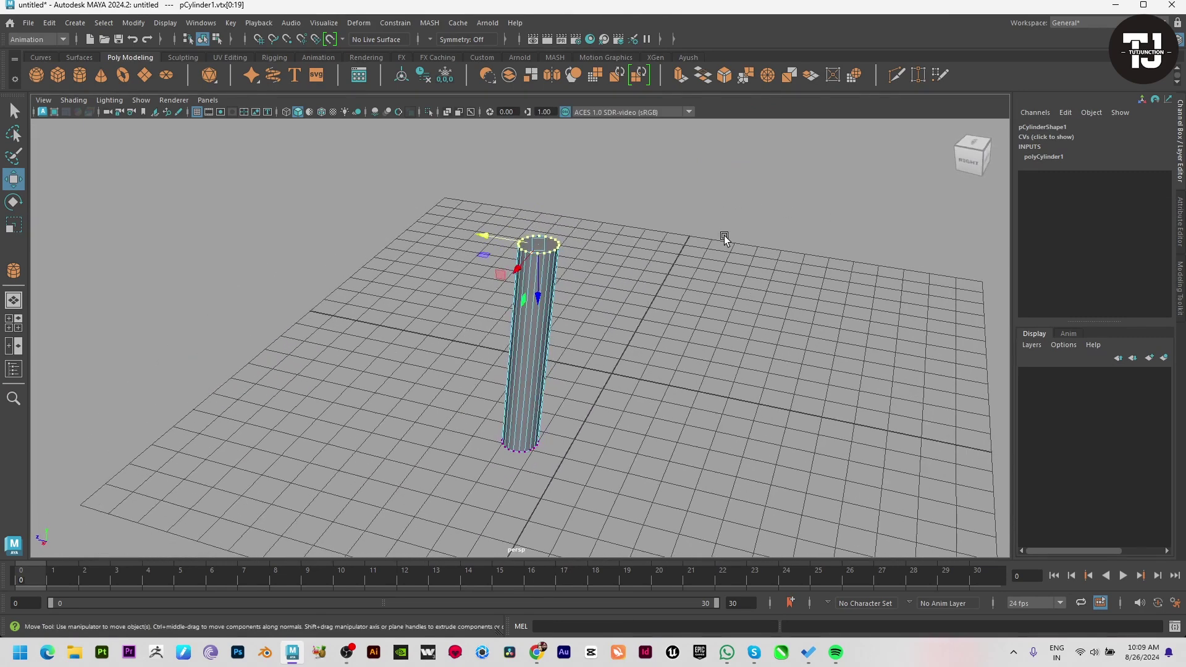
Select the whole post and move it along Z to -3.439
right_drag(574, 266, 661, 193)
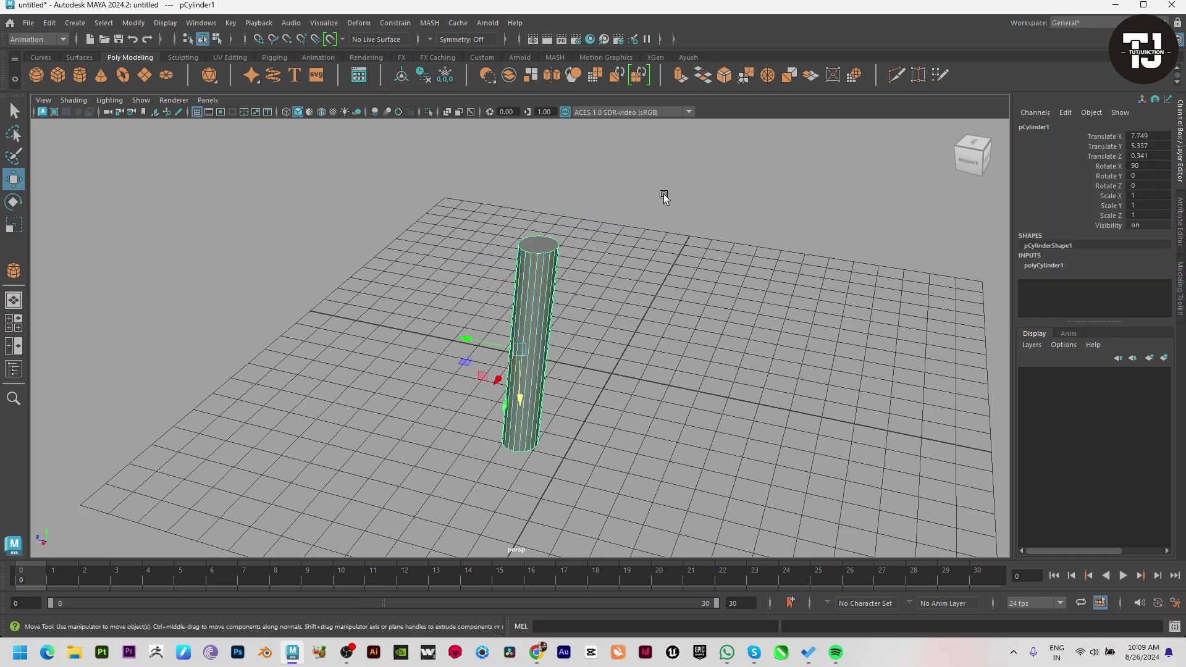
click(662, 193)
alt+drag(661, 193, 707, 342)
mouse_move(430, 271)
mouse_down()
mouse_move(606, 381)
mouse_move(611, 362)
mouse_move(595, 362)
mouse_move(688, 368)
mouse_up()
key(space)
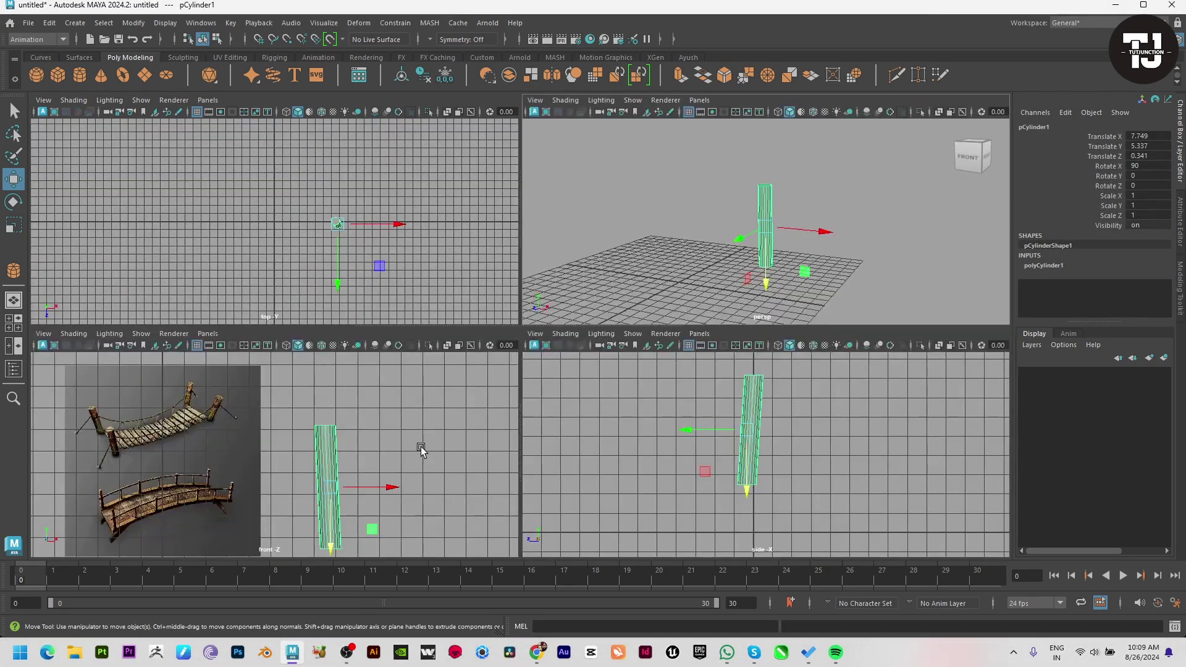
key(space)
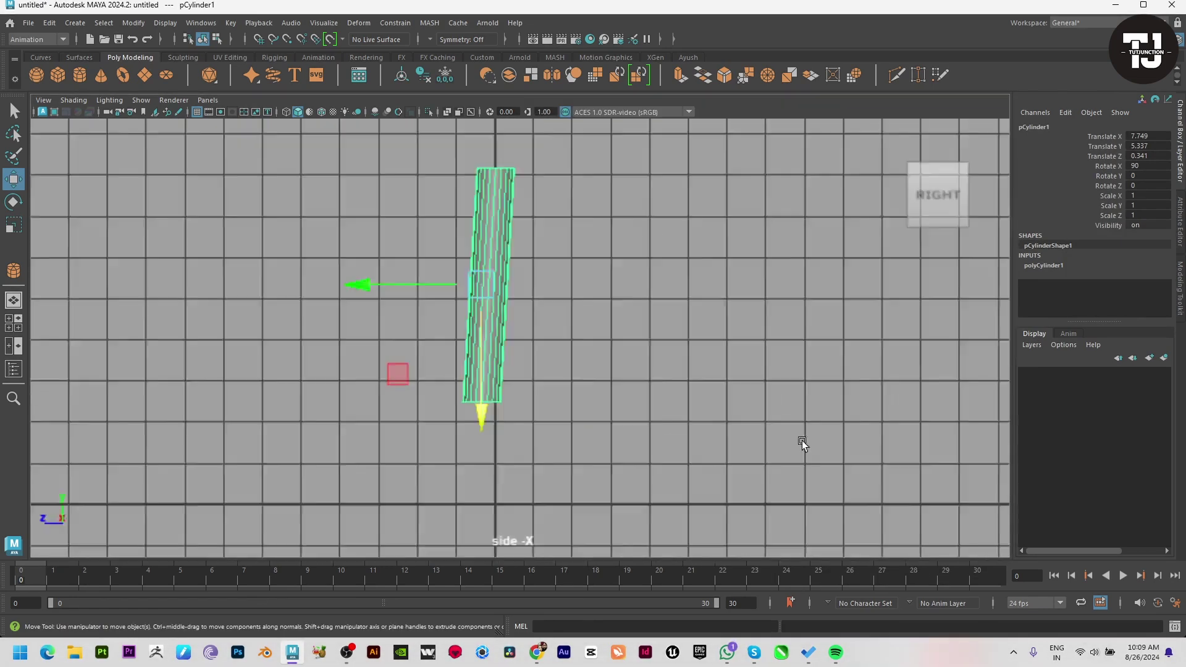
mouse_move(441, 310)
mouse_down()
mouse_move(596, 318)
mouse_move(556, 310)
mouse_up()
Duplicate the post and flip the copy by scaling it through zero
key(ctrl+d)
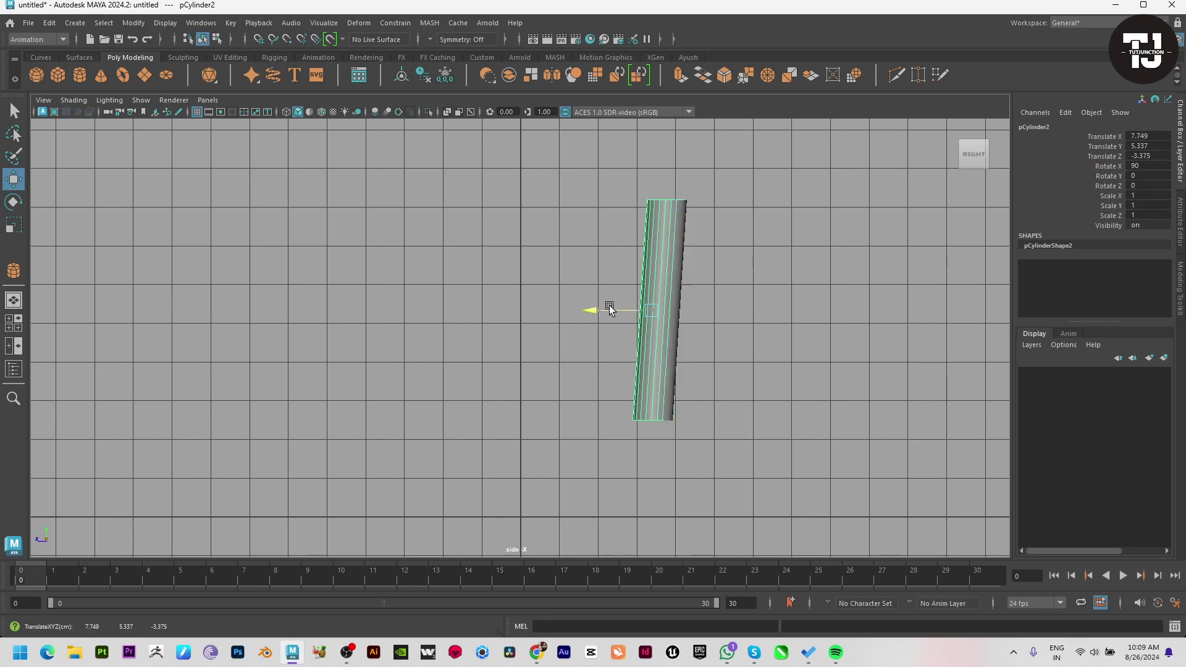
key(ctrl+z)
key(ctrl+z)
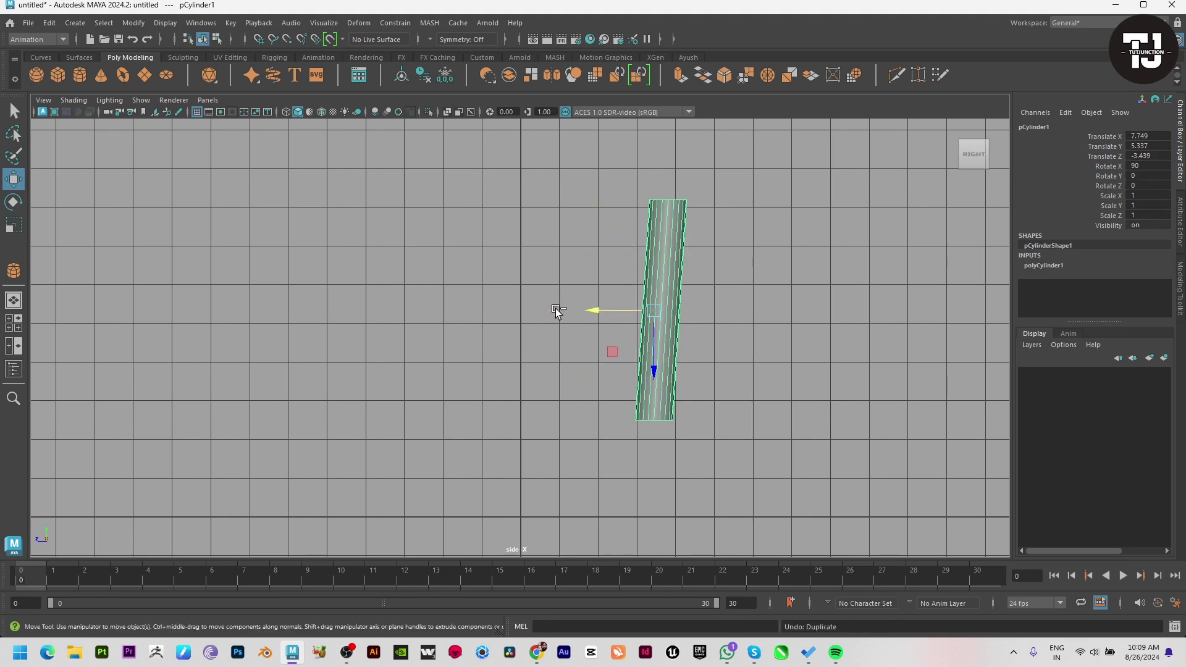
drag(580, 310, 400, 292)
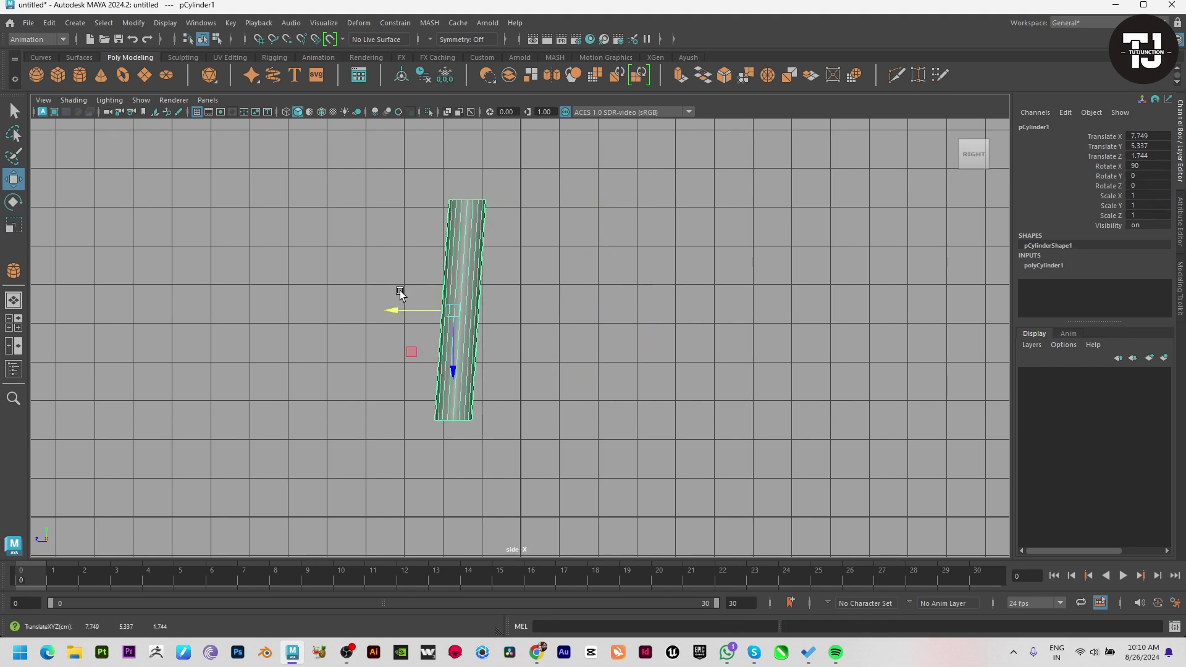
key(ctrl+z)
key(ctrl+d)
key(e)
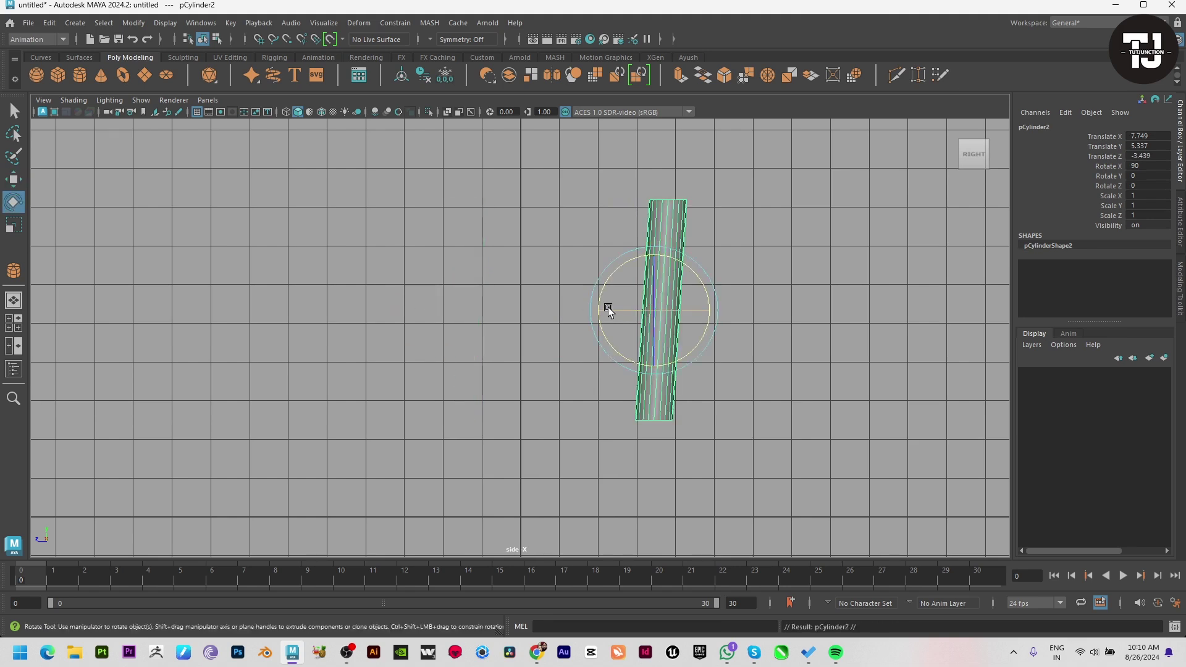
key(r)
mouse_move(598, 311)
mouse_down()
mouse_move(717, 312)
mouse_move(391, 303)
mouse_up()
key(w)
Frame both posts in the views and select them together
key(space)
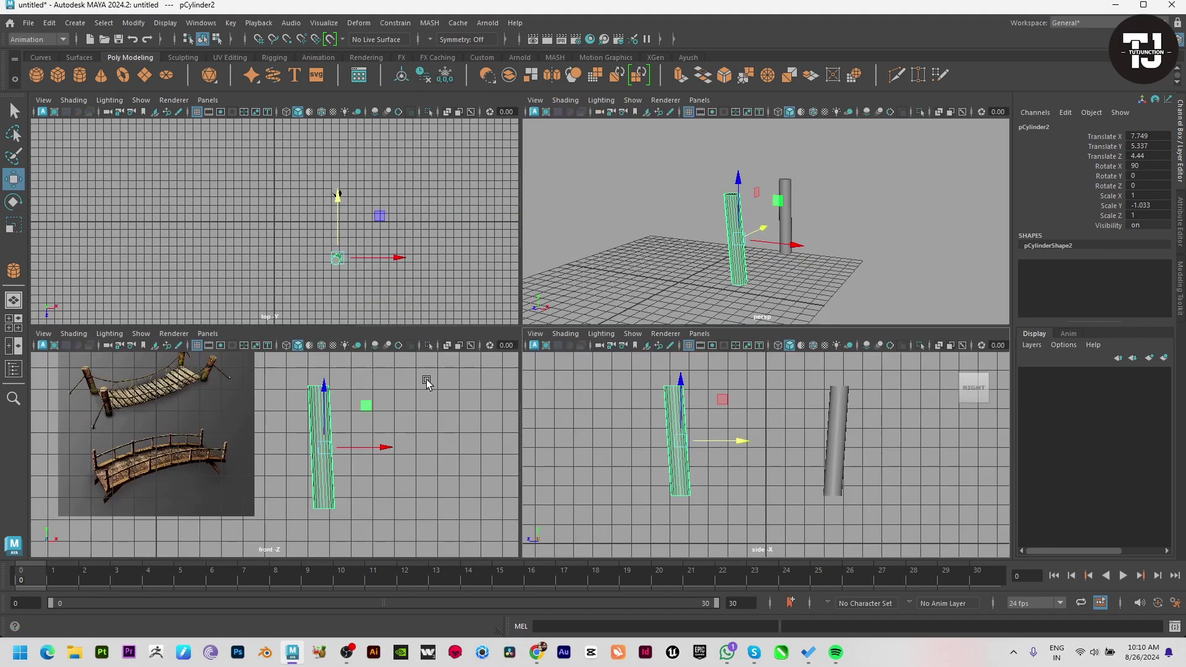
key(space)
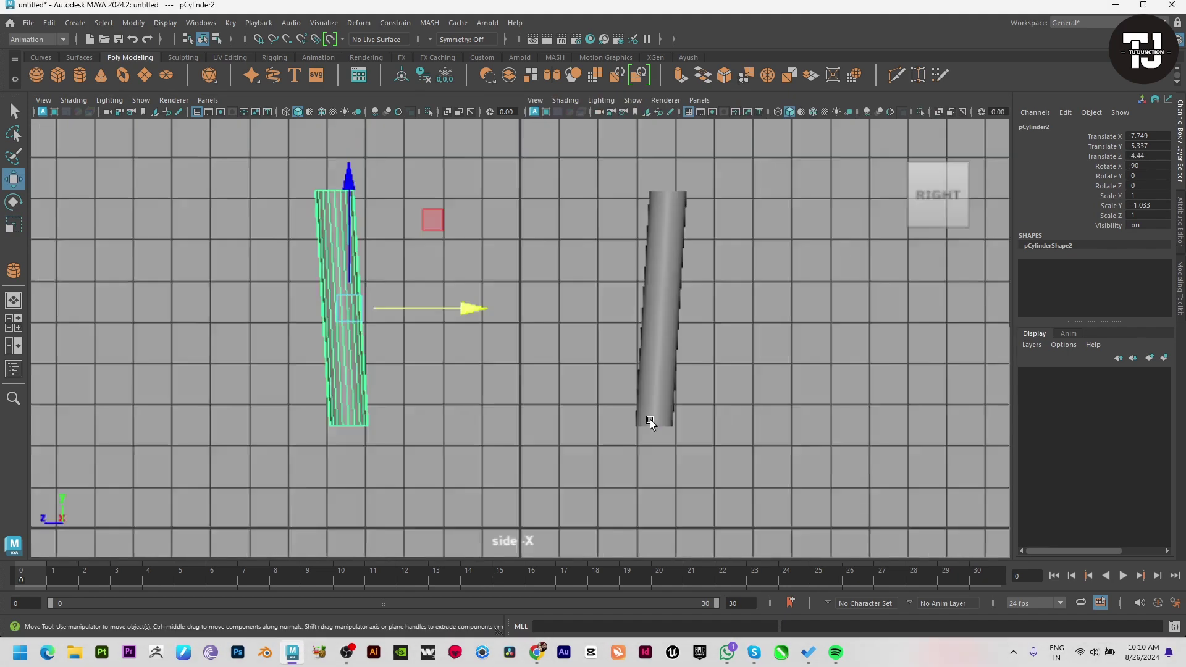
alt+middle_drag(588, 432, 622, 415)
key(space)
key(space)
alt+drag(675, 336, 426, 306)
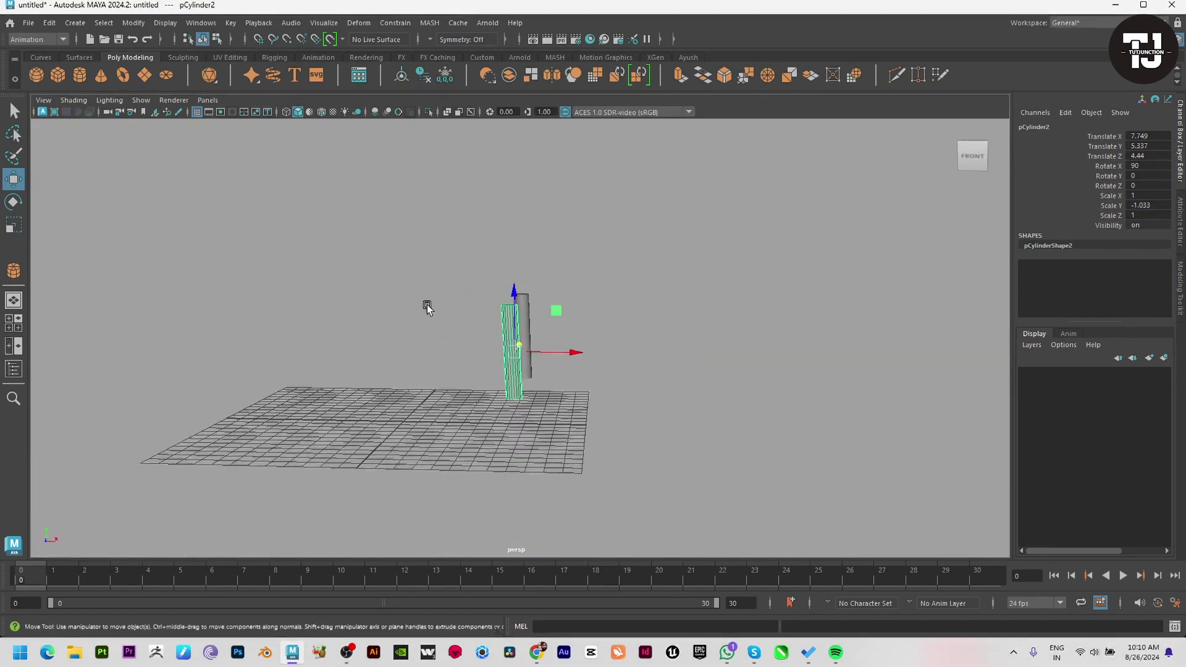
key(space)
key(space)
mouse_move(421, 247)
mouse_down()
mouse_move(492, 392)
mouse_move(537, 398)
mouse_up()
Group the two posts, center the pivot, and move a mirrored copy out to X 26.01
key(ctrl+g)
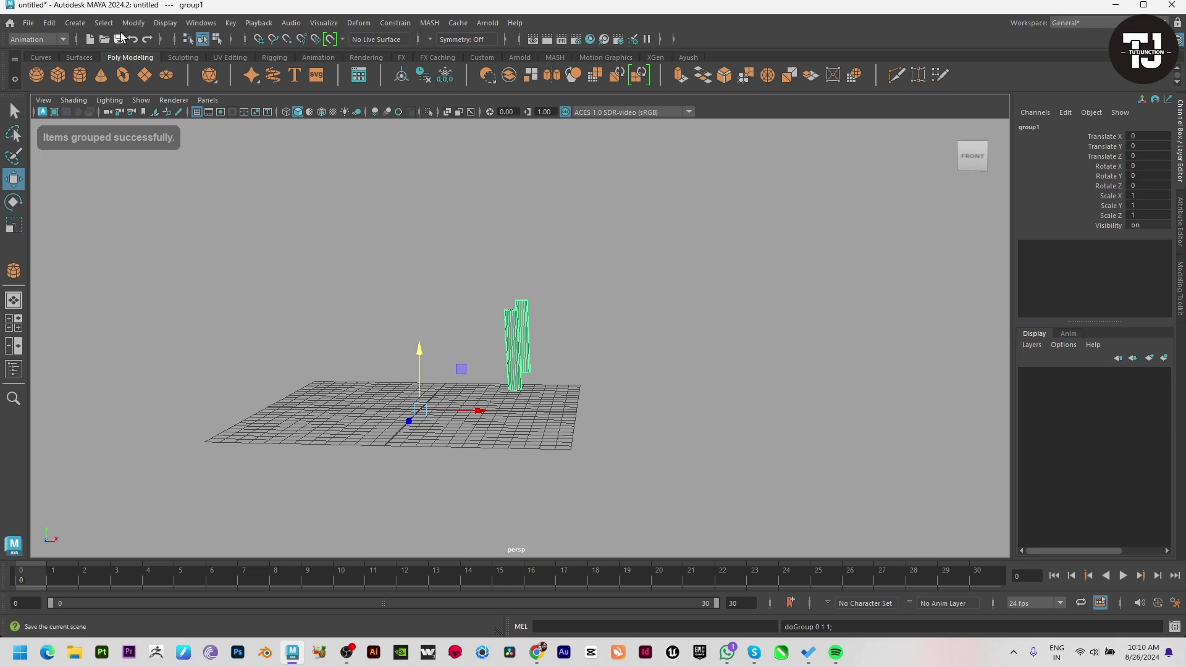
click(133, 23)
click(175, 116)
key(ctrl+shift+d)
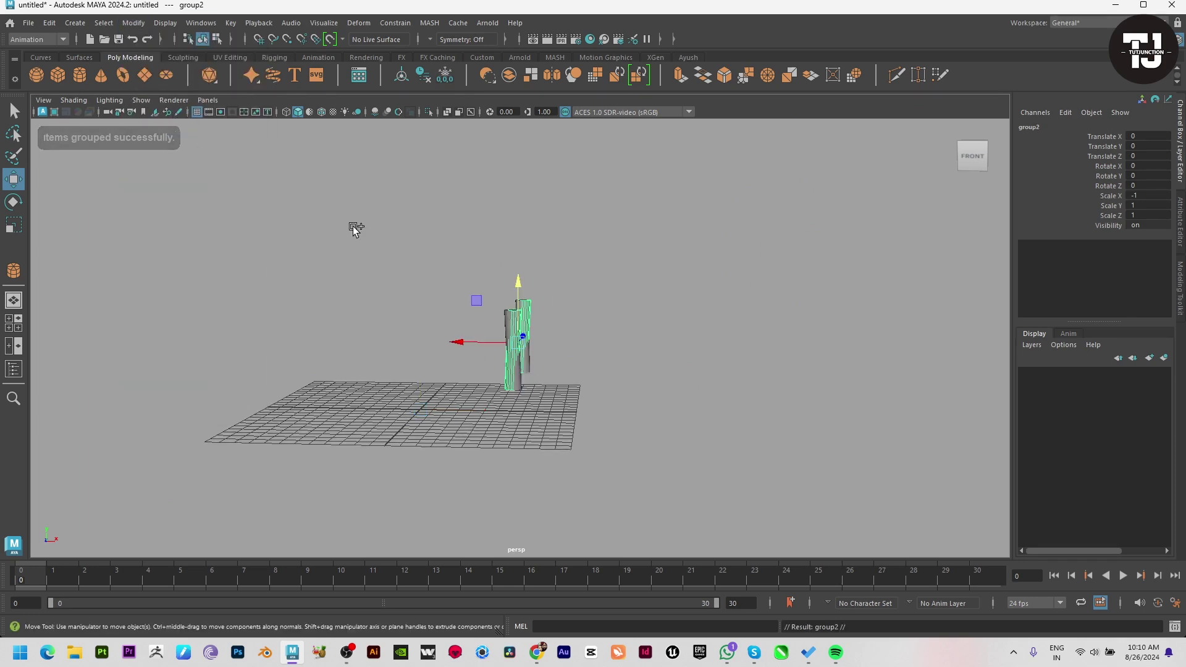
drag(470, 344, 813, 350)
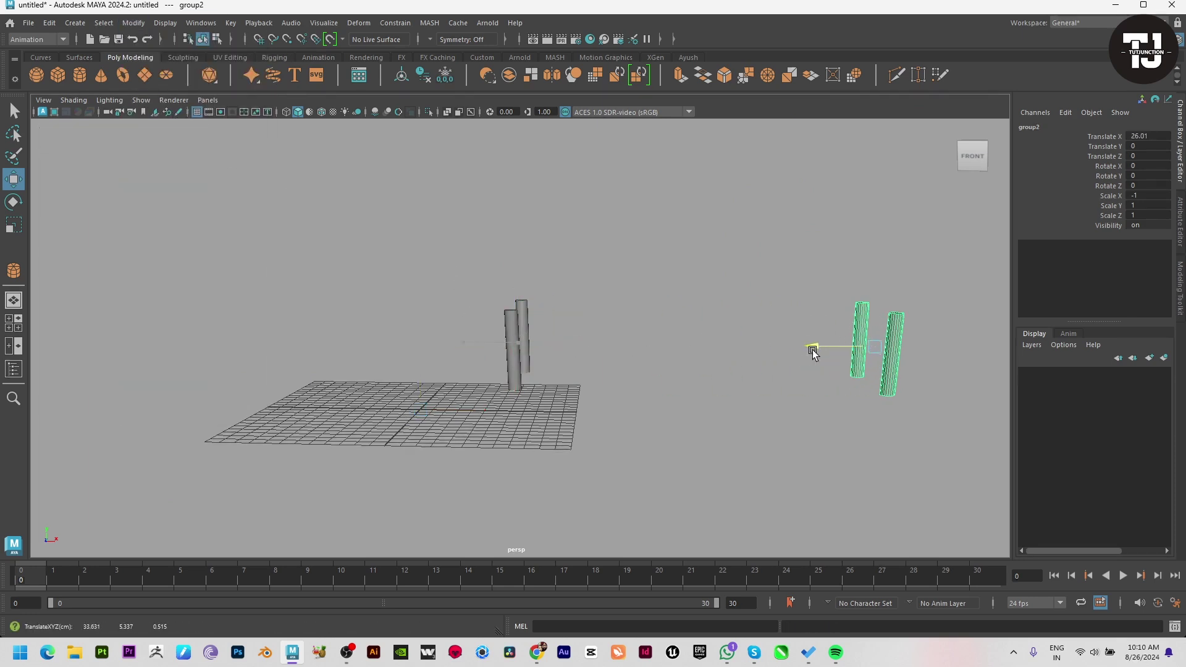
click(718, 431)
alt+drag(718, 431, 611, 460)
Frame the bridge reference image and a post in the front view
key(space)
key(space)
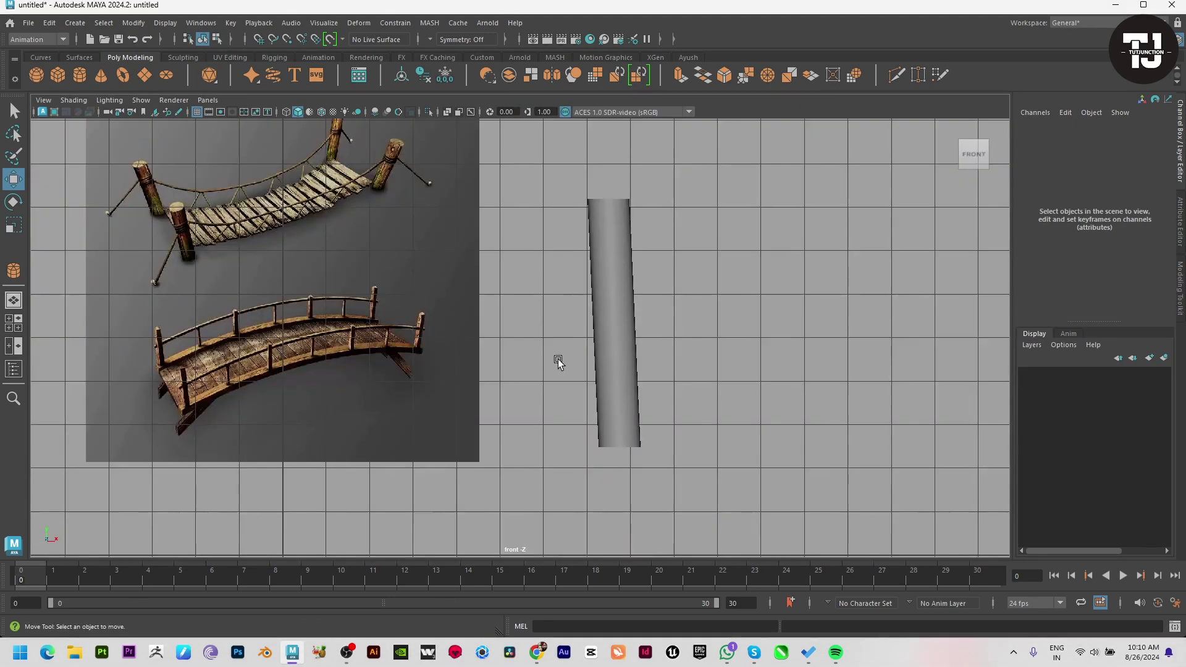
scroll(559, 371, up, 1)
scroll(559, 392, up, 1)
alt+middle_drag(197, 263, 253, 297)
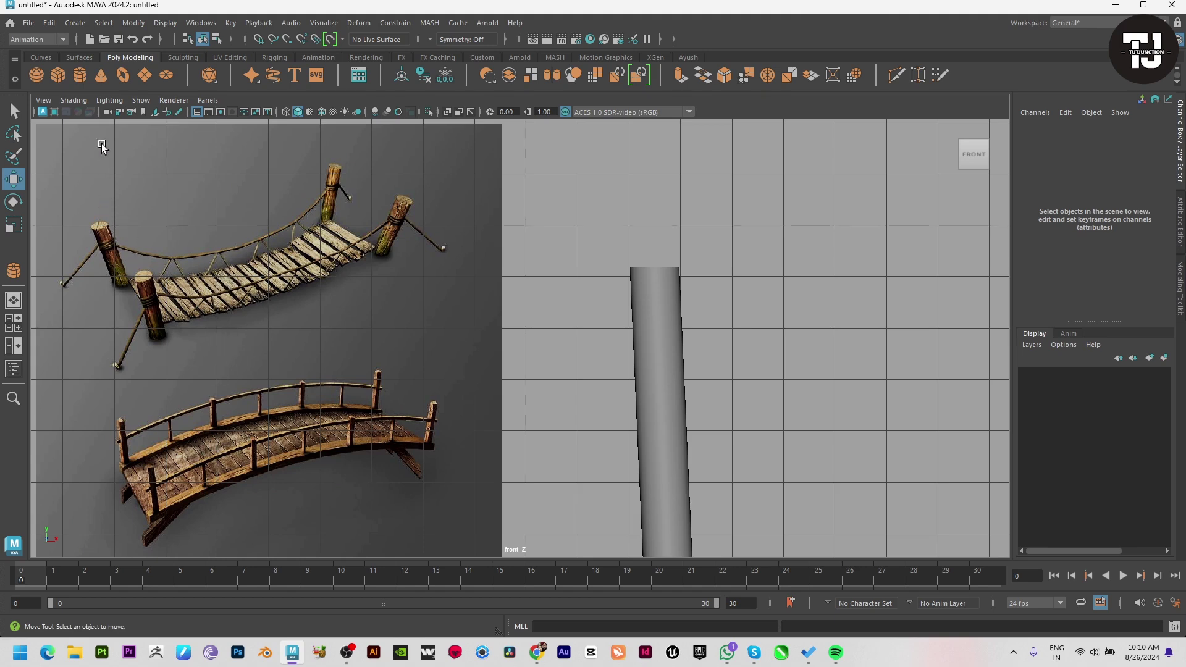
Draw an EP curve from the ground left of the post up to the post top in front view
click(41, 57)
click(102, 75)
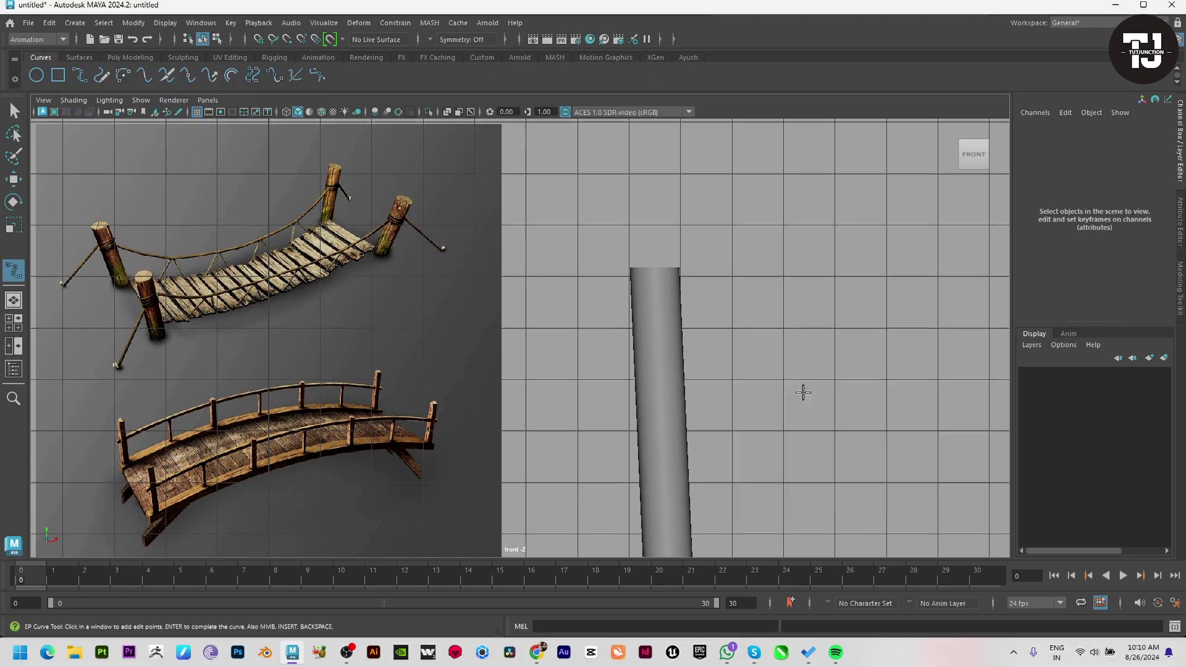
key(space)
key(space)
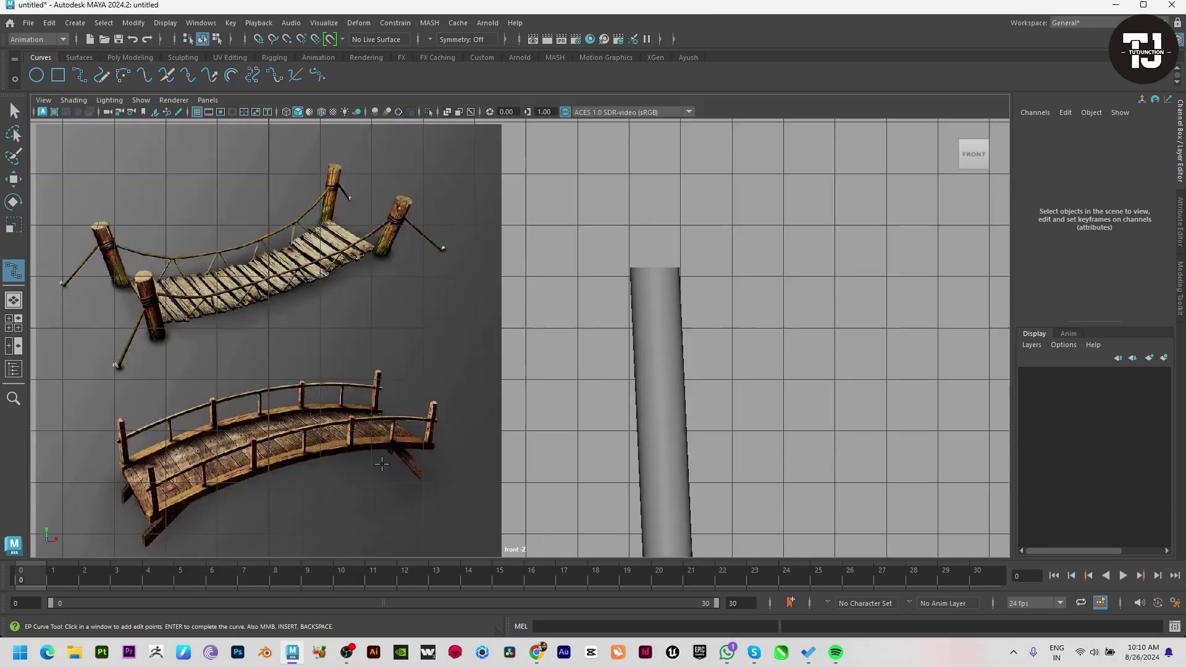
scroll(591, 419, down, 5)
scroll(363, 400, down, 2)
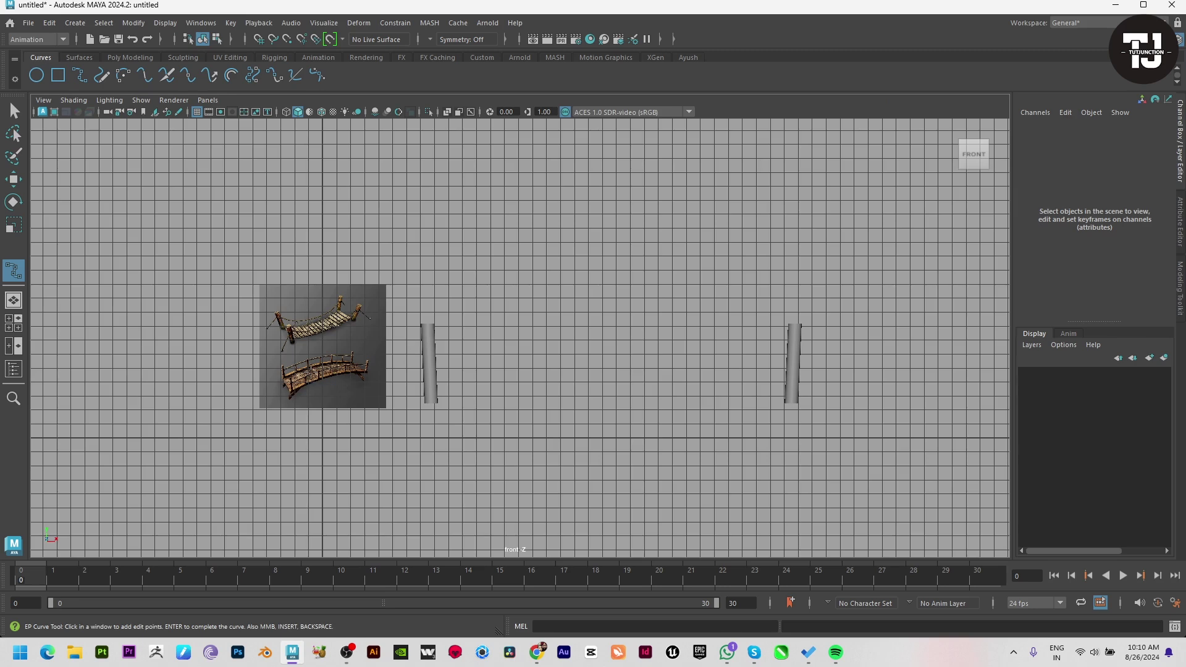
scroll(566, 503, up, 5)
scroll(352, 346, down, 4)
scroll(465, 454, up, 1)
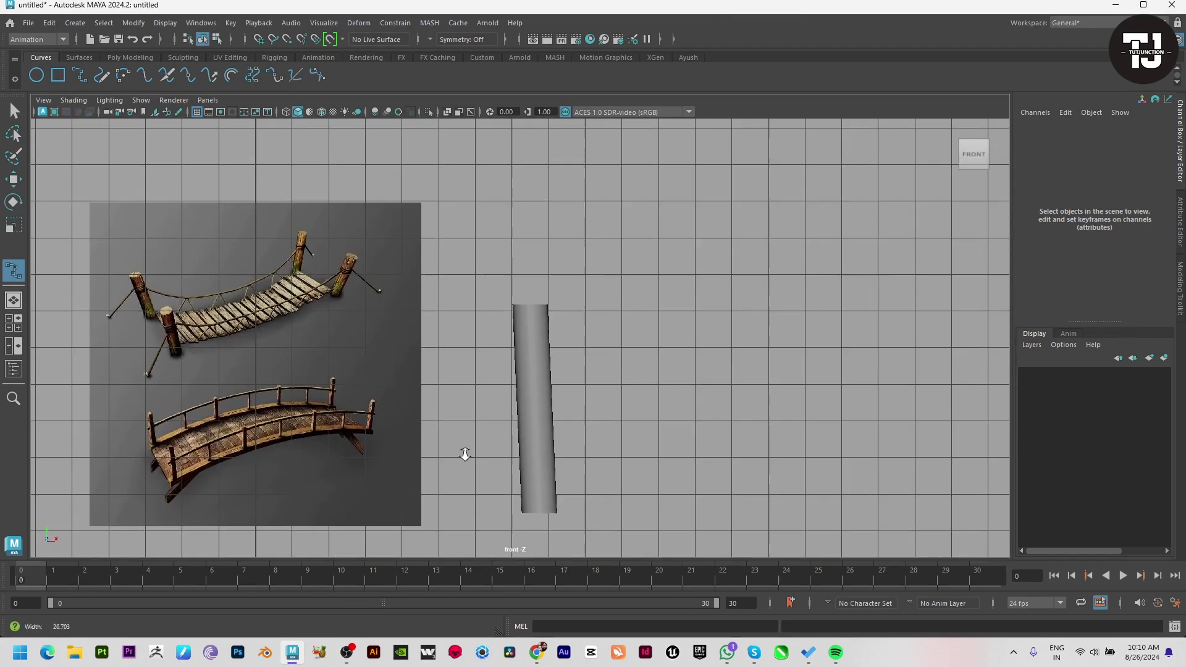
key(g)
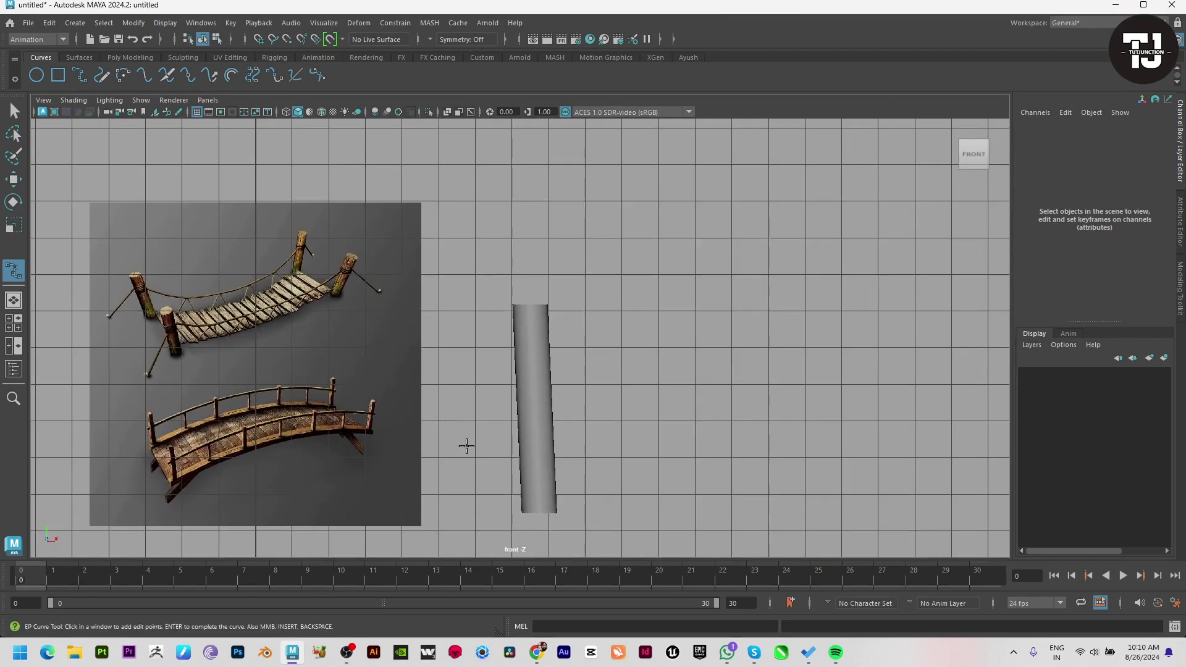
alt+middle_drag(467, 446, 521, 389)
alt+middle_drag(697, 391, 564, 458)
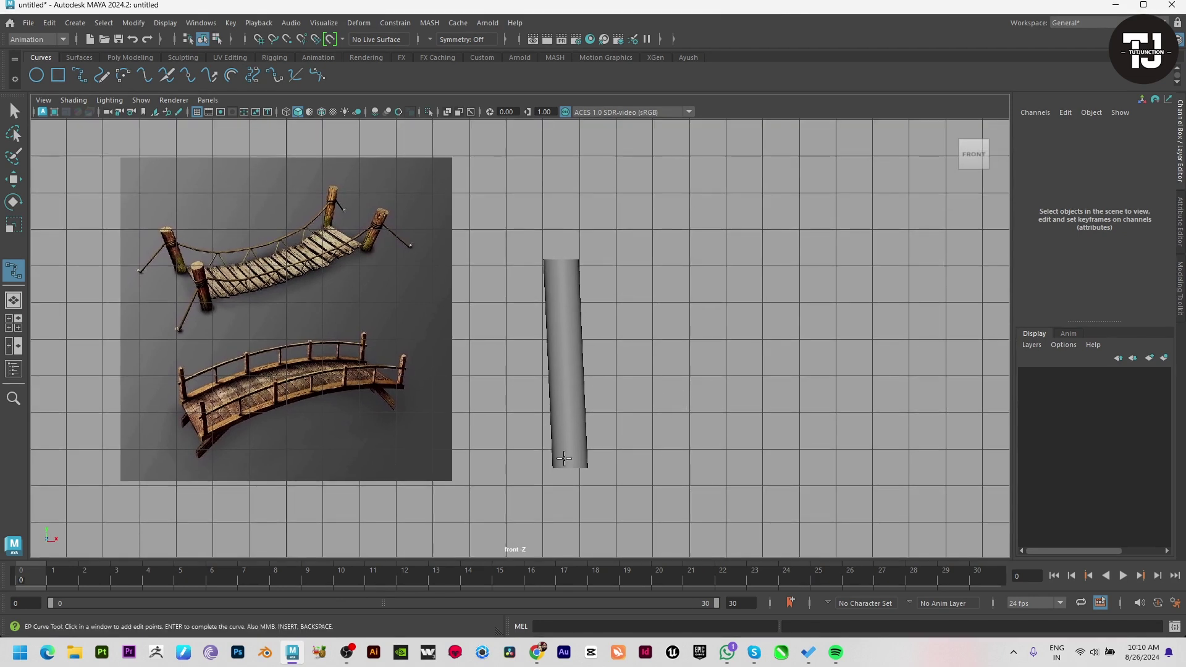
click(463, 480)
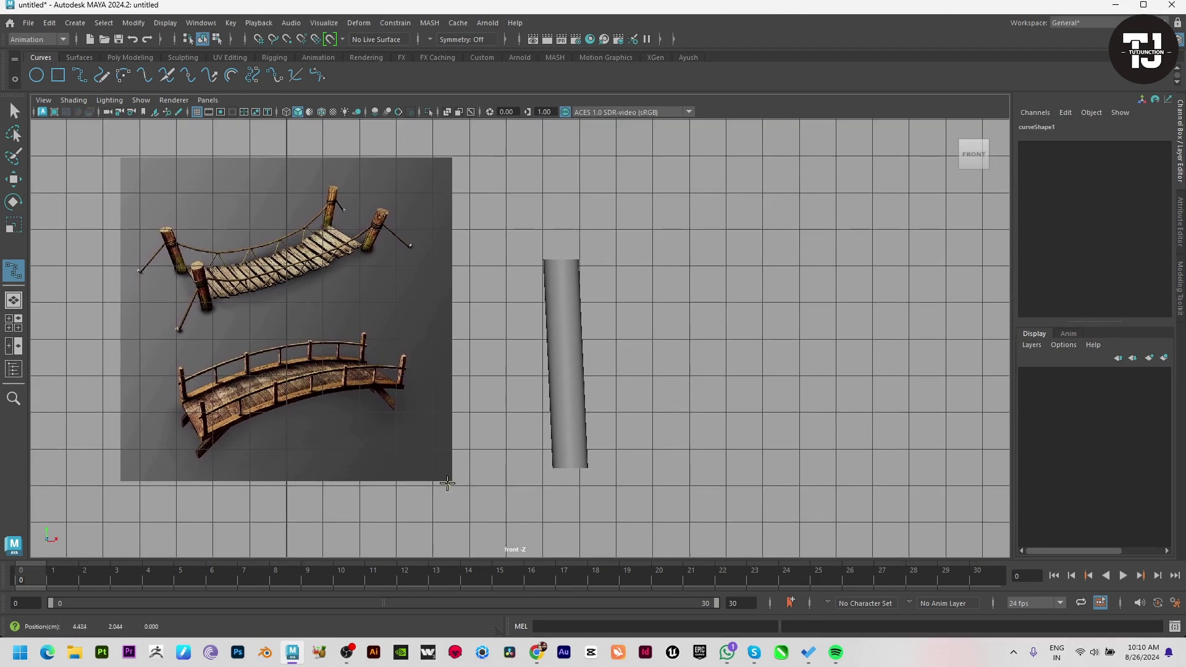
click(554, 285)
Finish the curve and move it toward the upper post in the top view
key(space)
key(space)
alt+right_drag(508, 278, 707, 418)
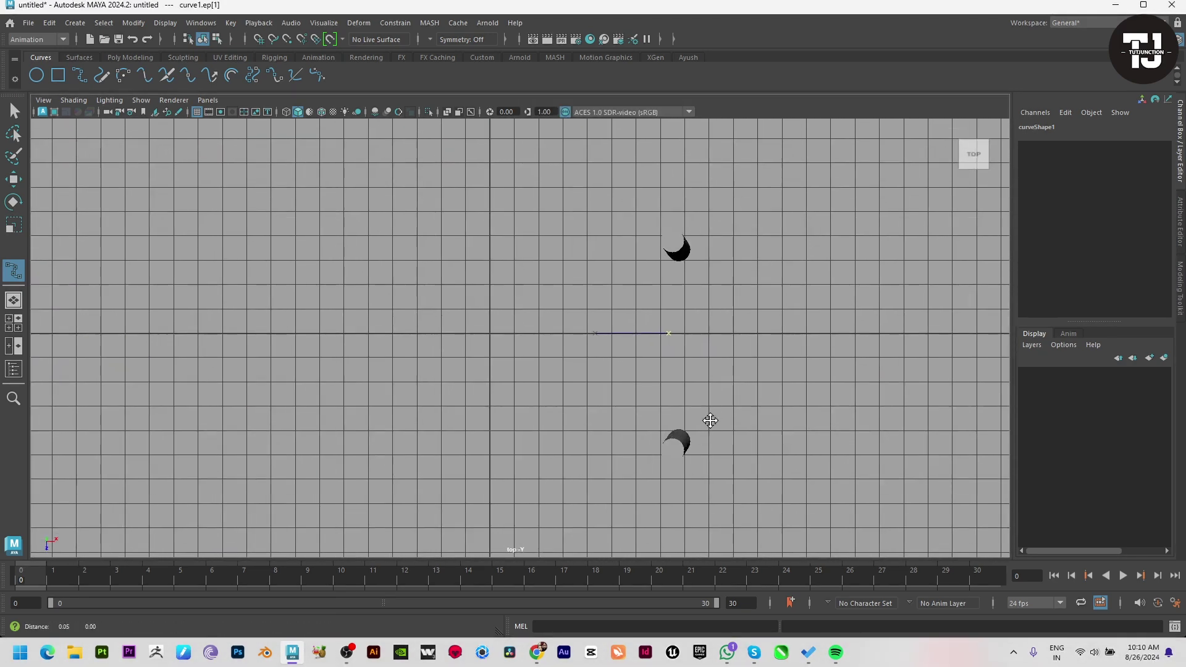
alt+middle_drag(706, 418, 662, 442)
key(w)
drag(441, 411, 441, 336)
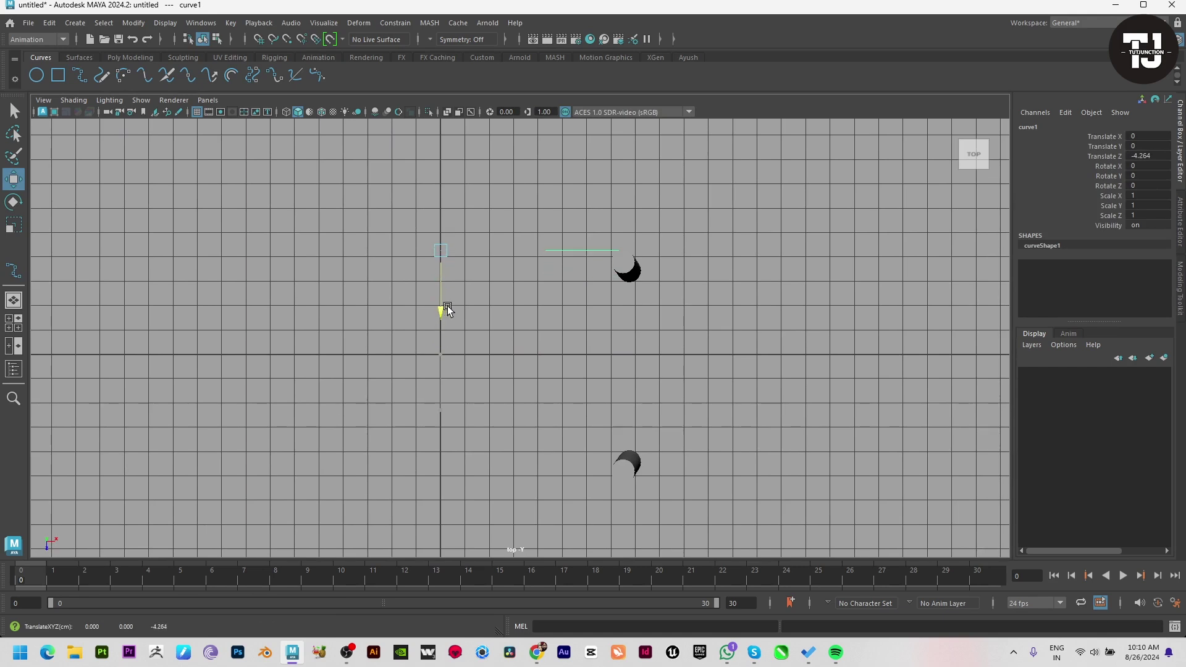
click(479, 217)
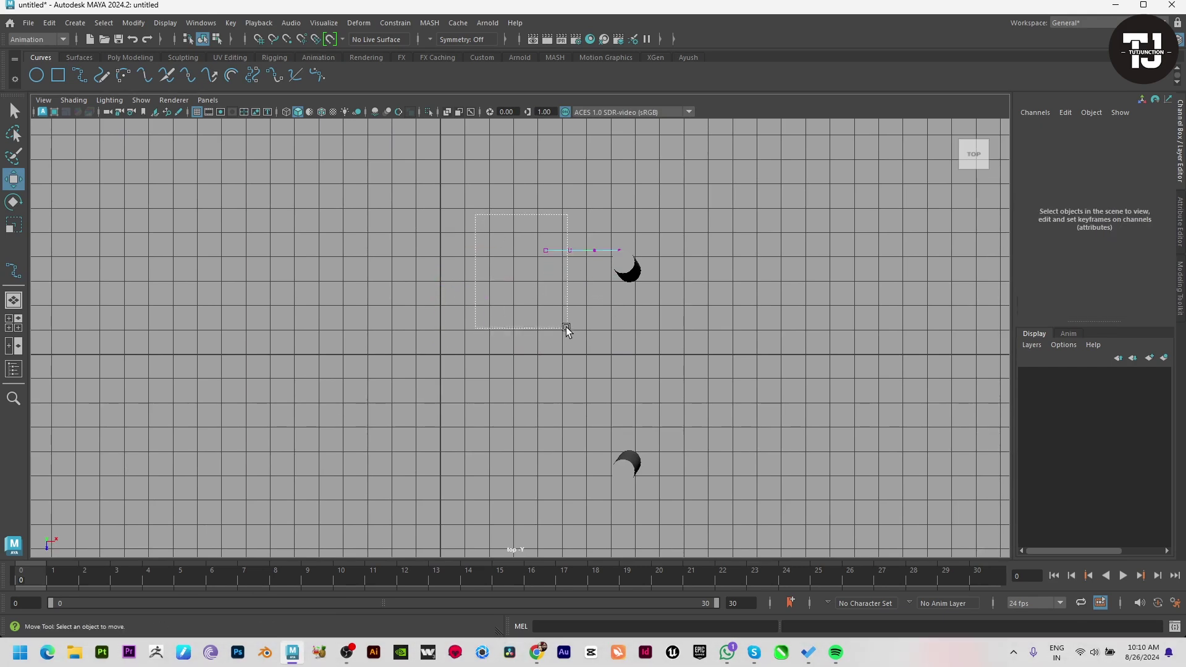
drag(566, 330, 566, 331)
Center the curve's pivot, rotate it -13.083° on Y, and nudge it to X 0.12, Z -4.78
key(e)
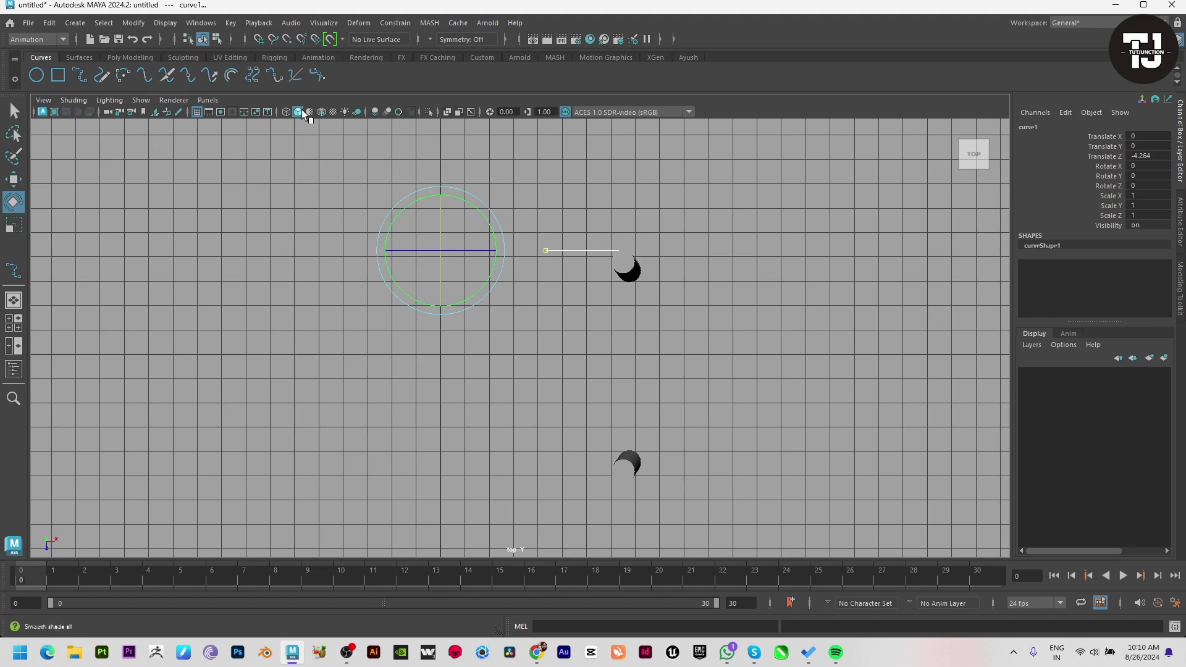
click(134, 23)
click(139, 116)
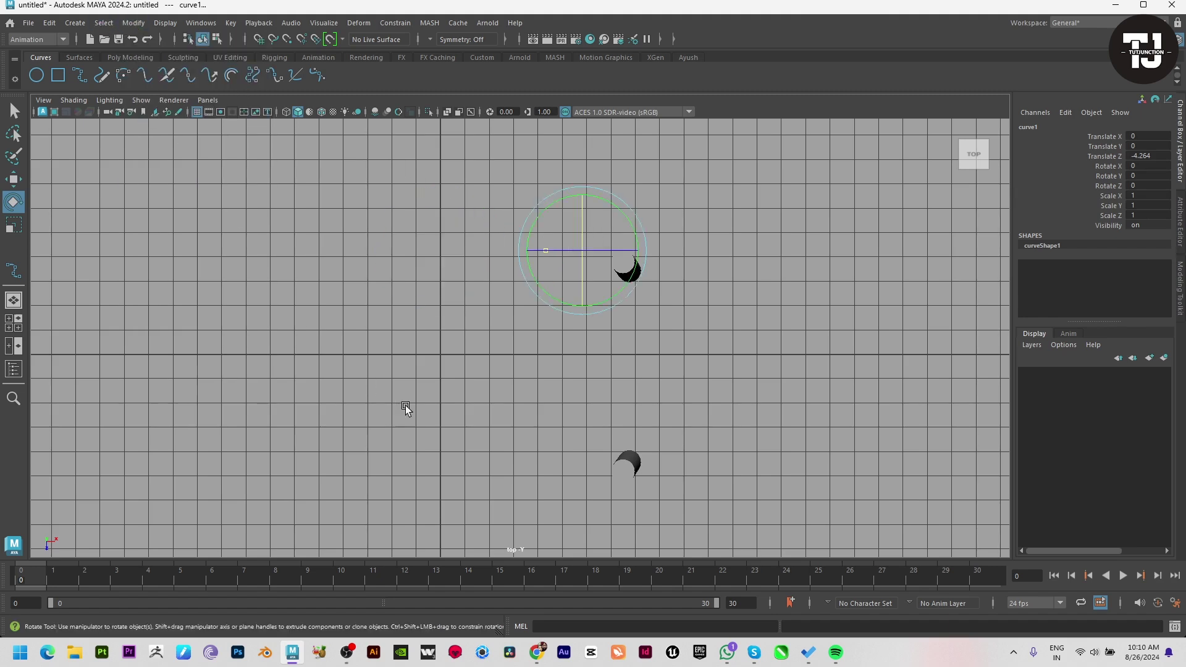
drag(602, 179, 554, 311)
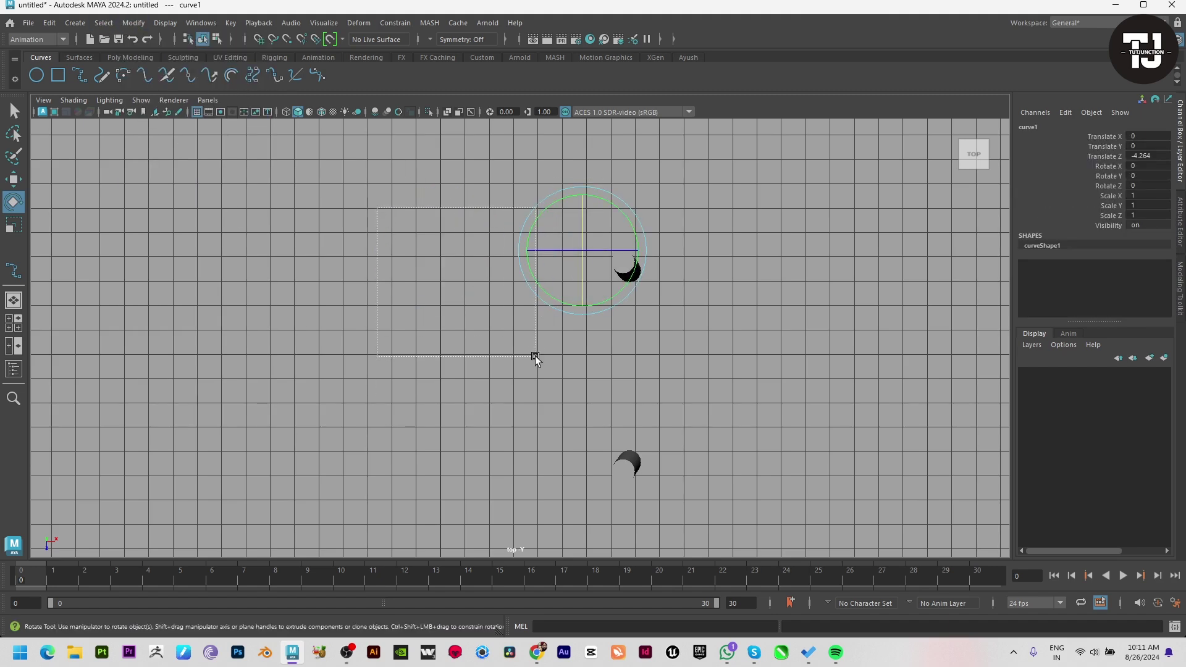
drag(622, 212, 625, 234)
key(w)
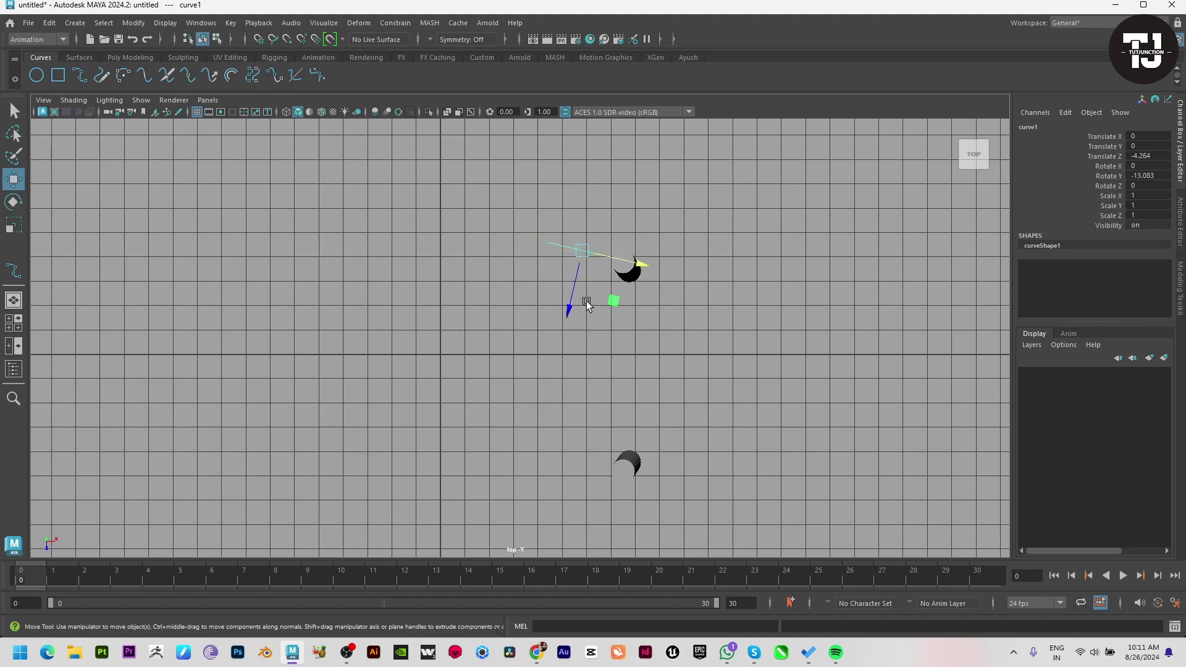
drag(570, 302, 571, 297)
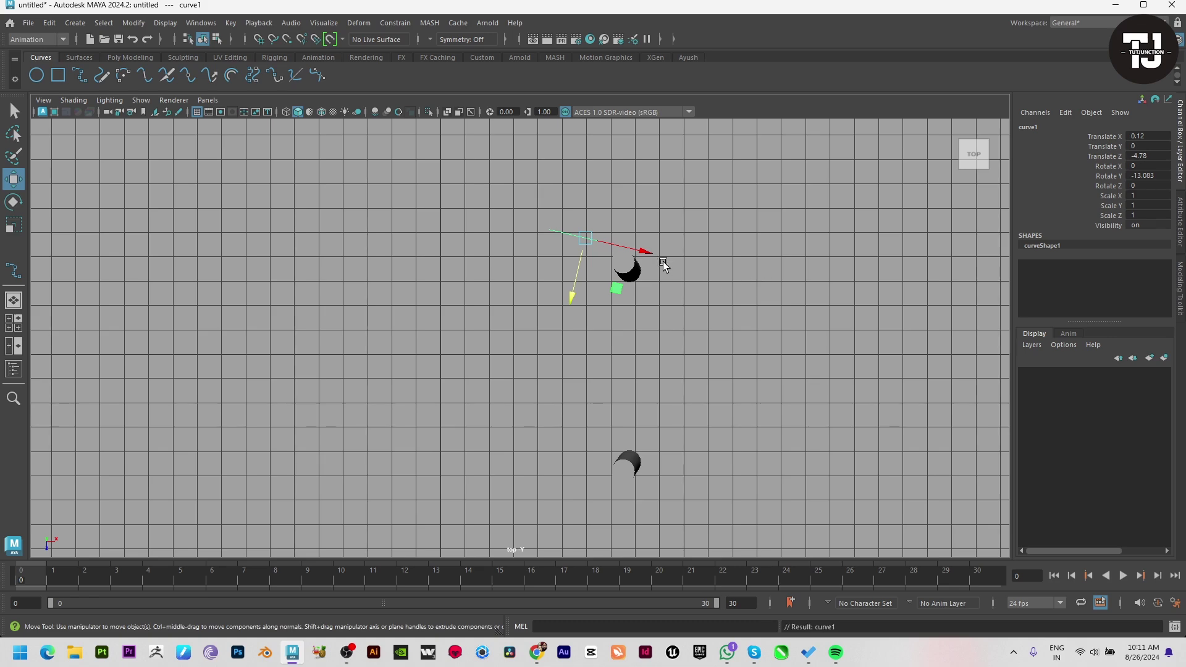
Add curve points around the post's edge in the top view
scroll(691, 299, up, 2)
click(274, 76)
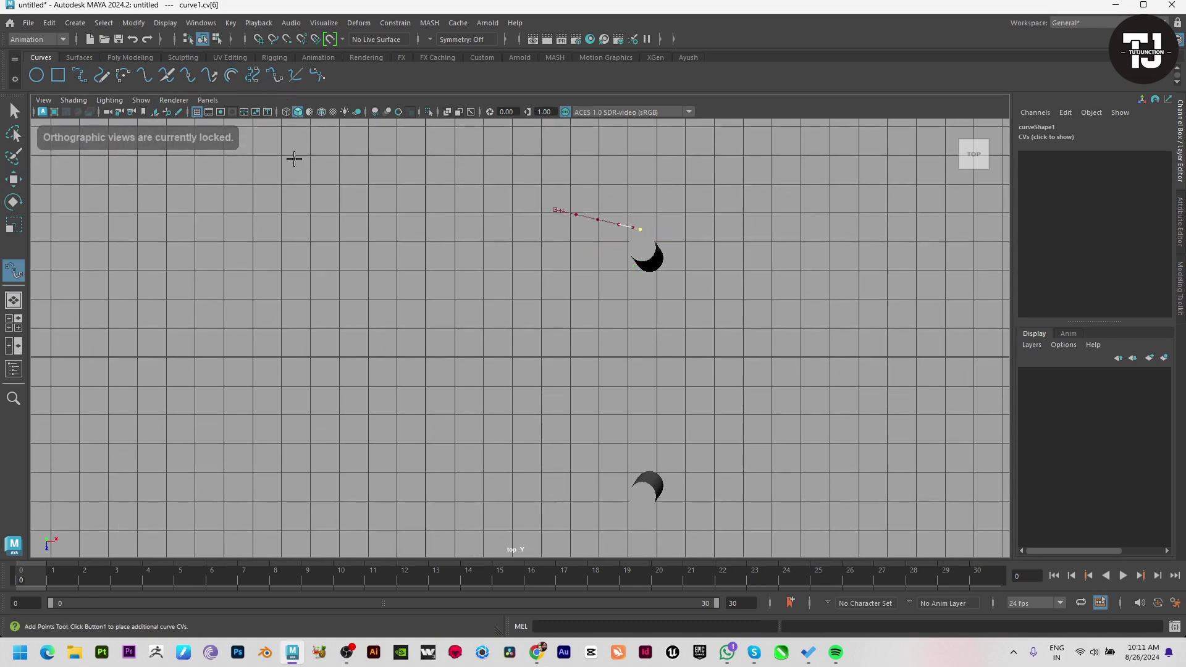
key(space)
key(space)
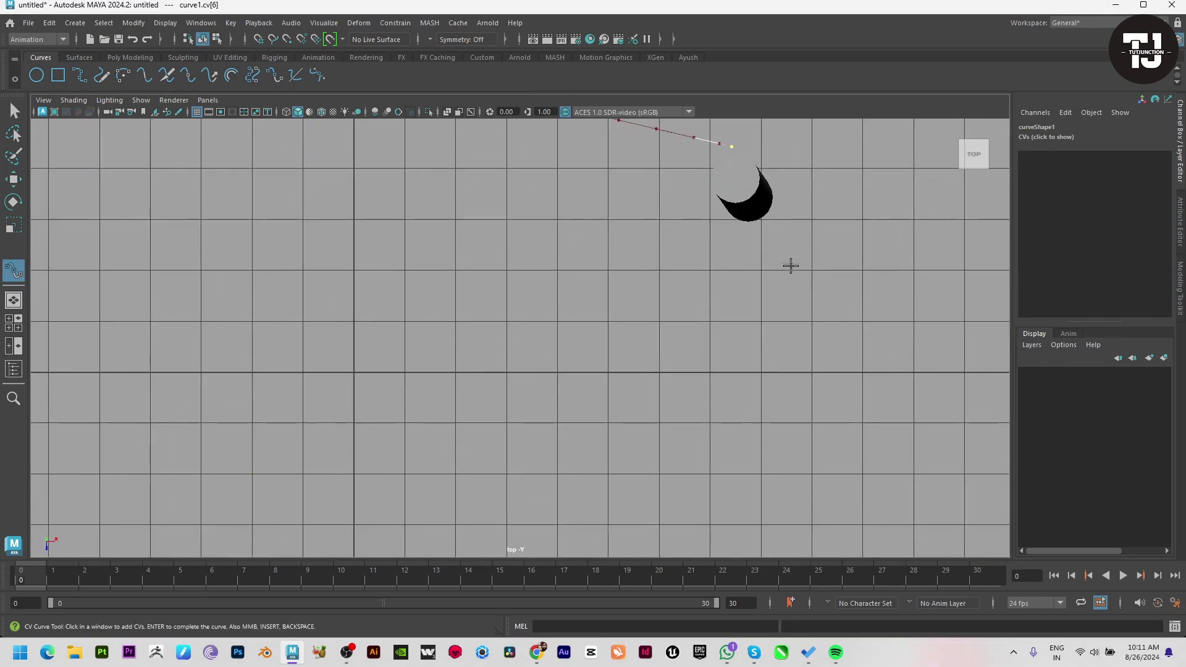
alt+middle_drag(788, 265, 663, 244)
click(649, 250)
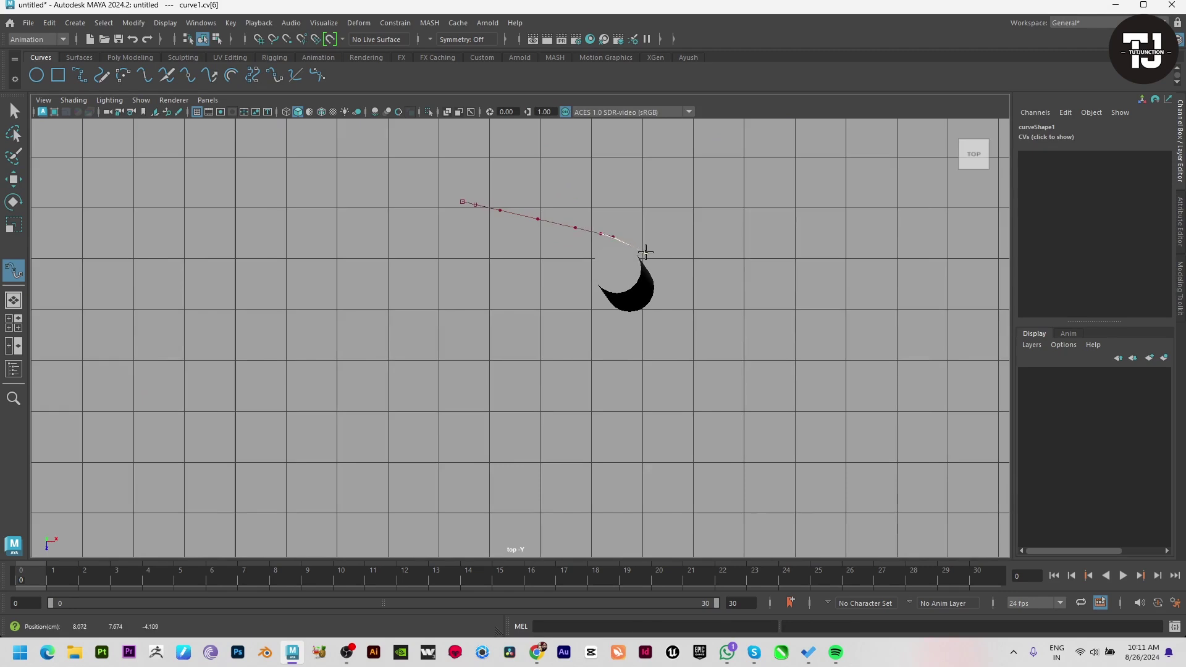
click(646, 252)
click(652, 285)
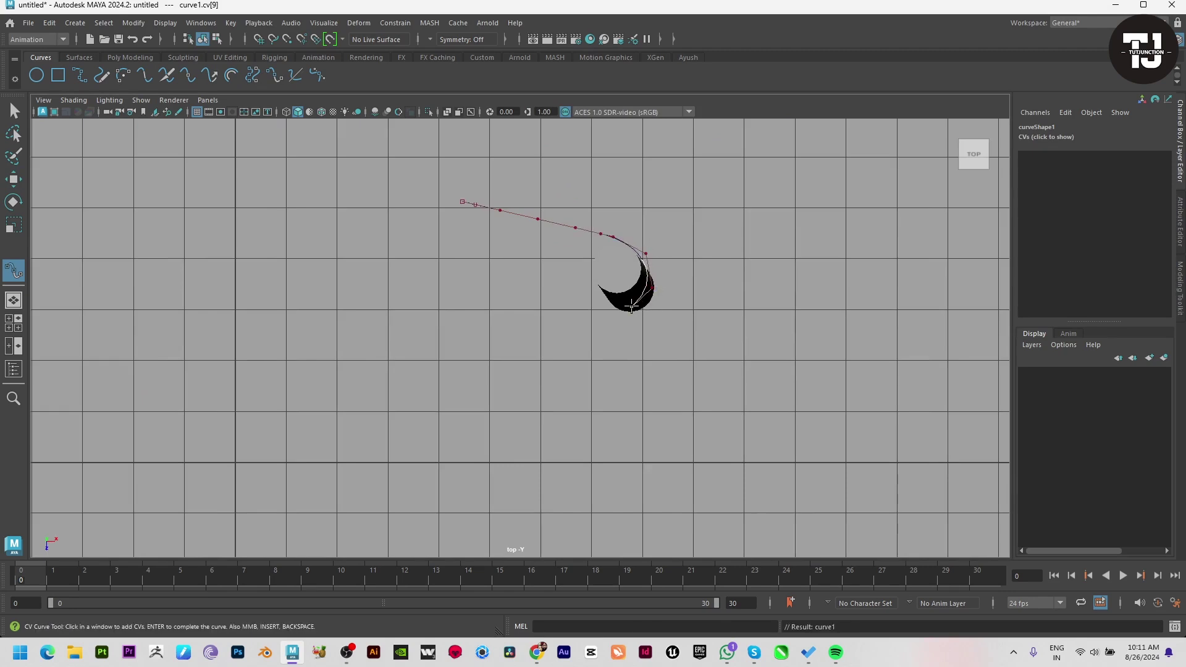
click(603, 308)
click(587, 274)
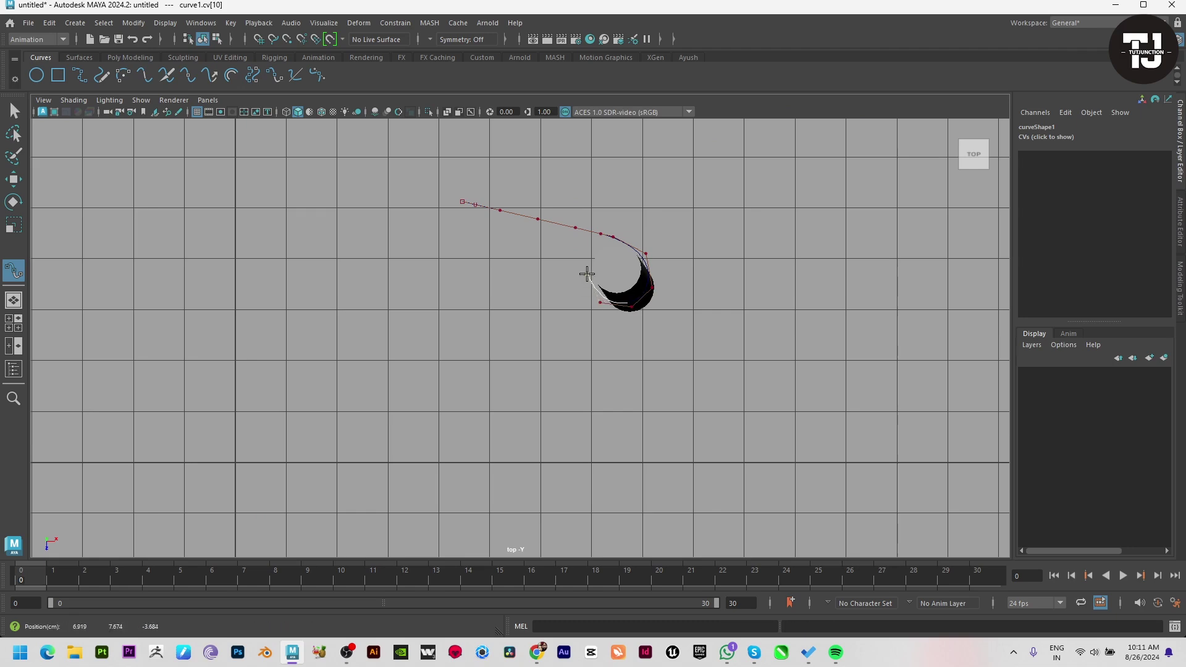
click(587, 250)
click(599, 249)
In wireframe front view, bend the rope over the post top and down its far side
alt+middle_drag(507, 401, 482, 406)
scroll(481, 405, up, 3)
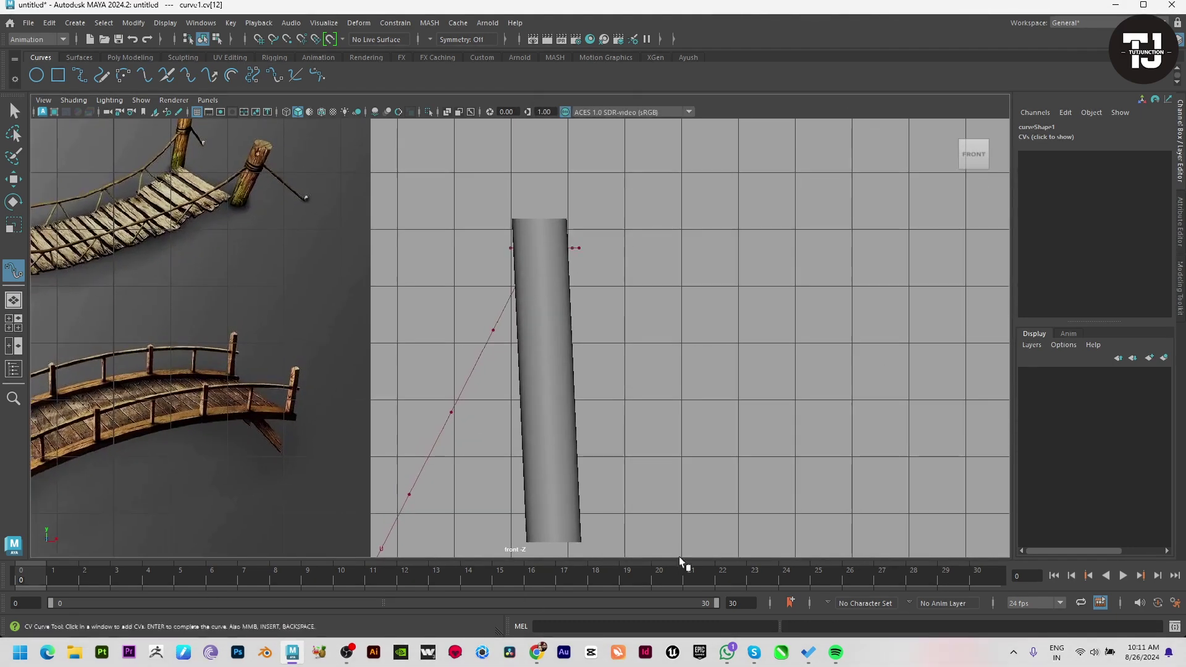
key(4)
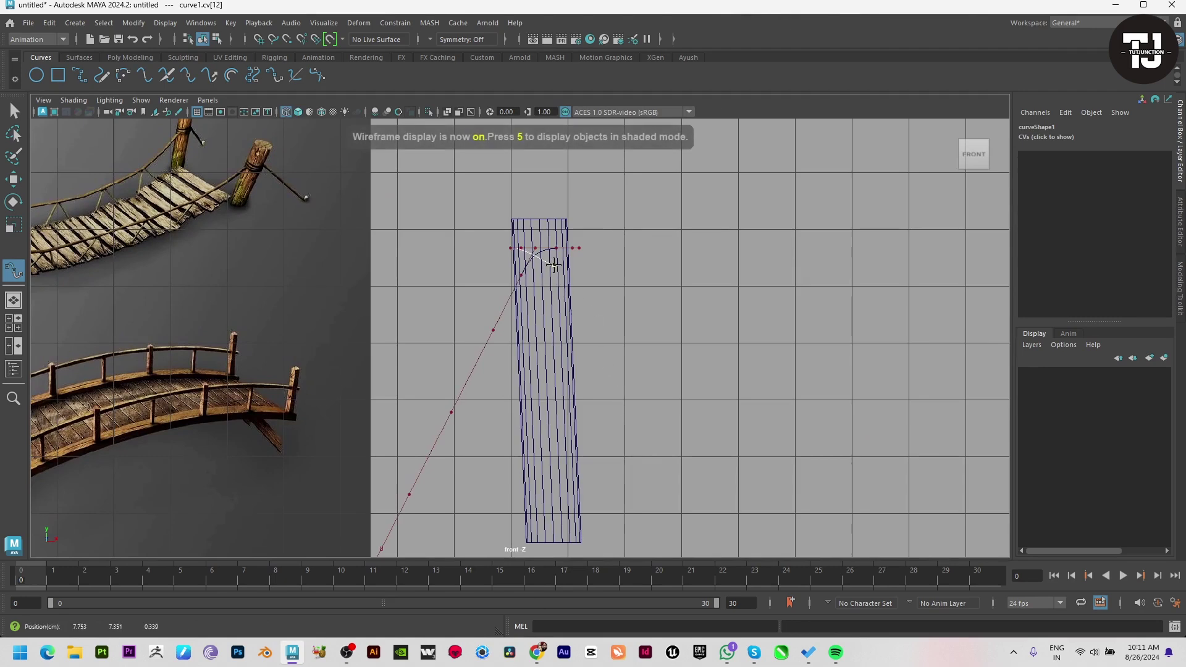
click(559, 265)
click(578, 280)
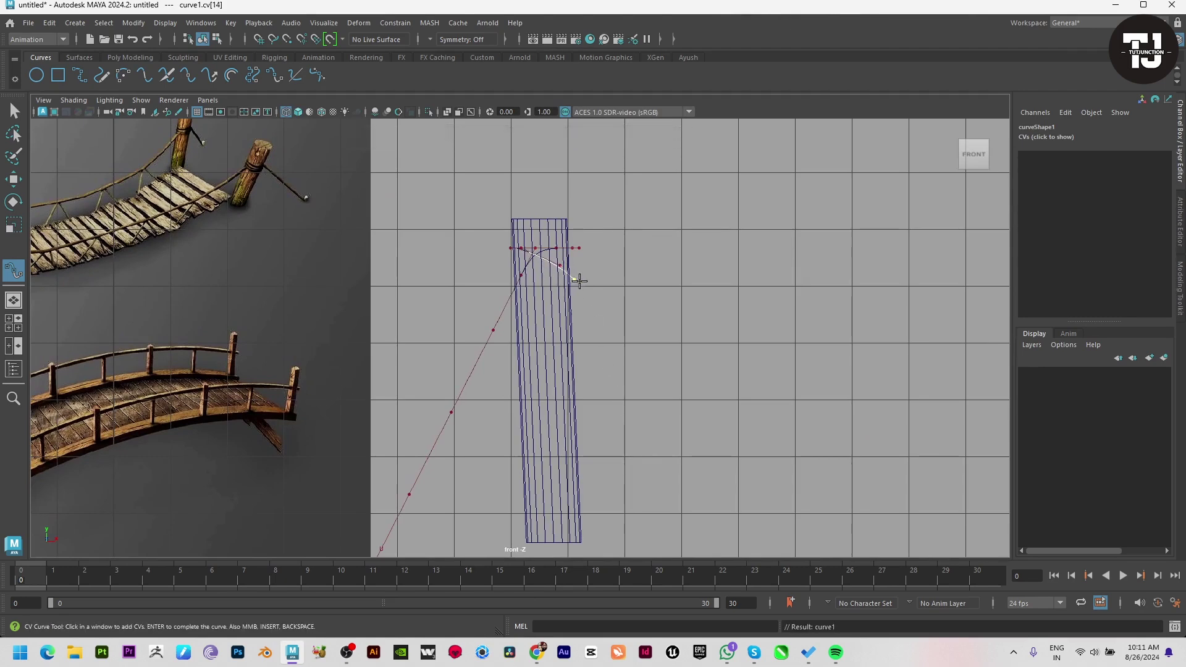
drag(579, 281, 320, 185)
key(ctrl+z)
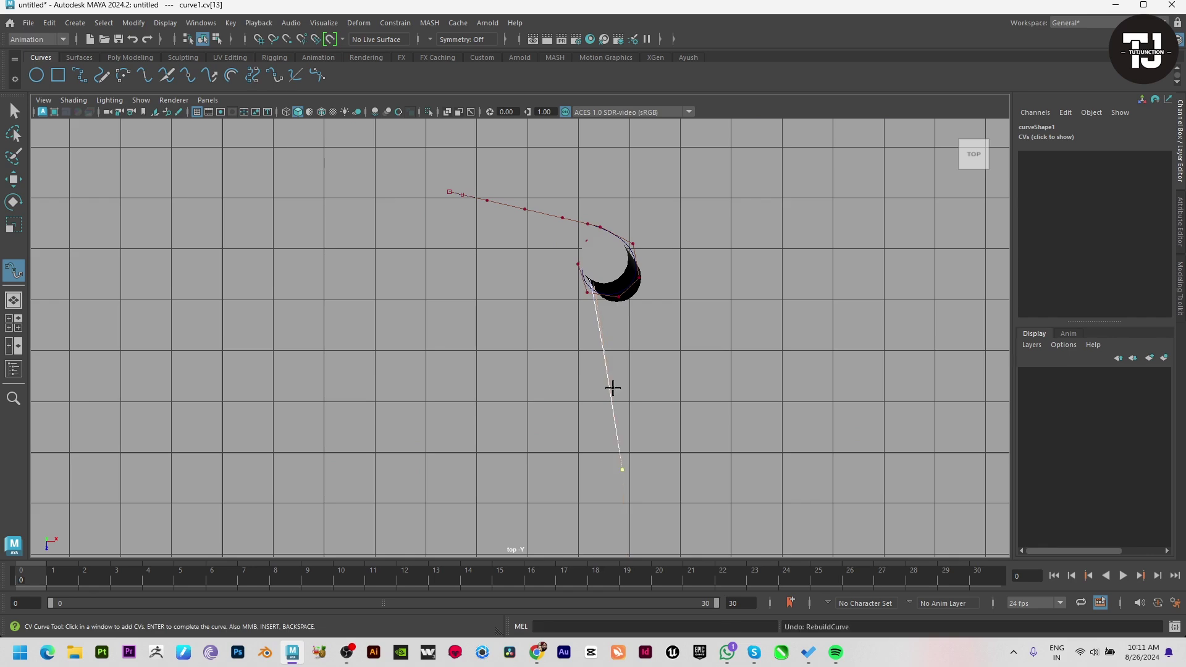
click(623, 234)
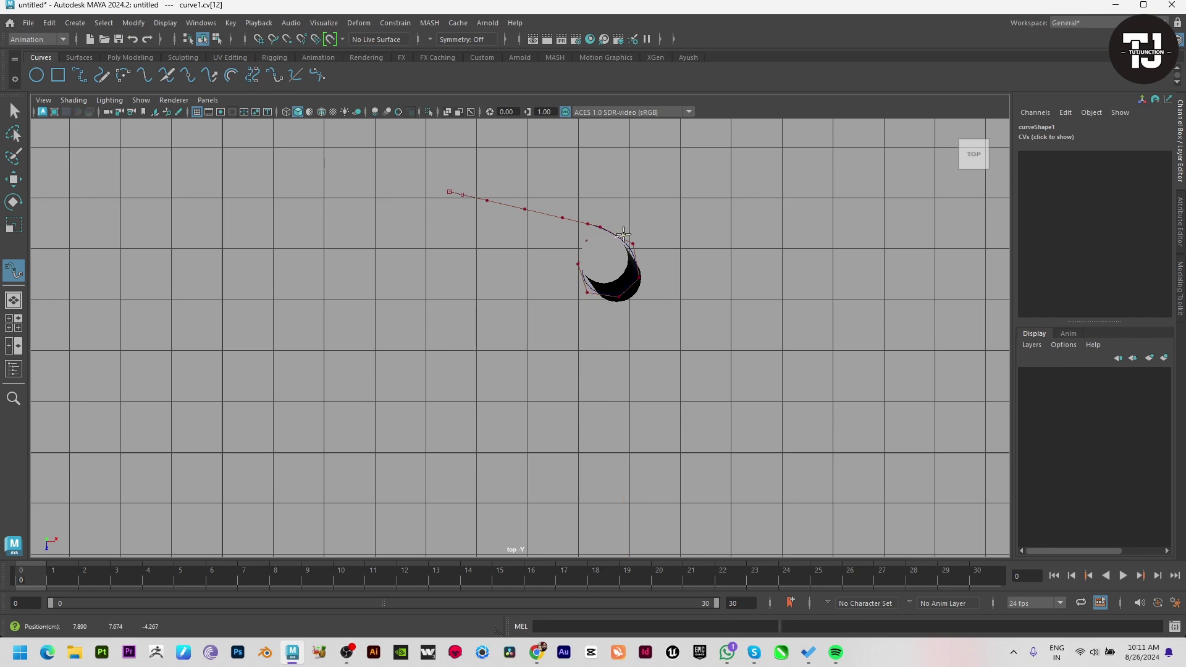
click(643, 271)
drag(636, 299, 456, 392)
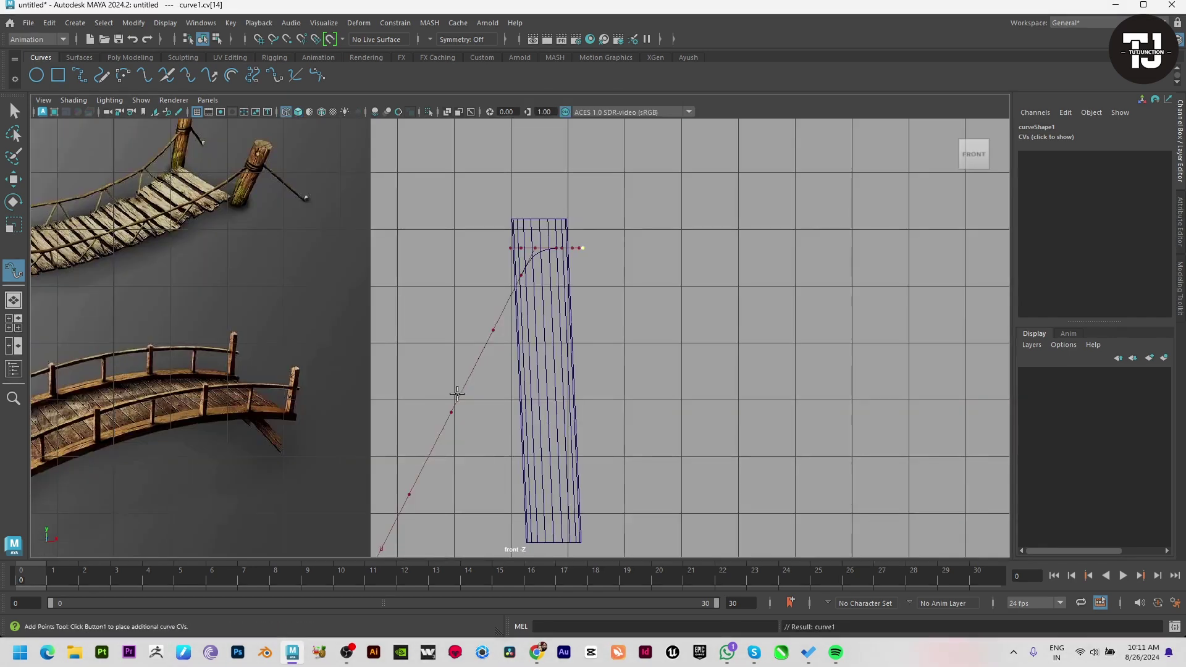
click(565, 289)
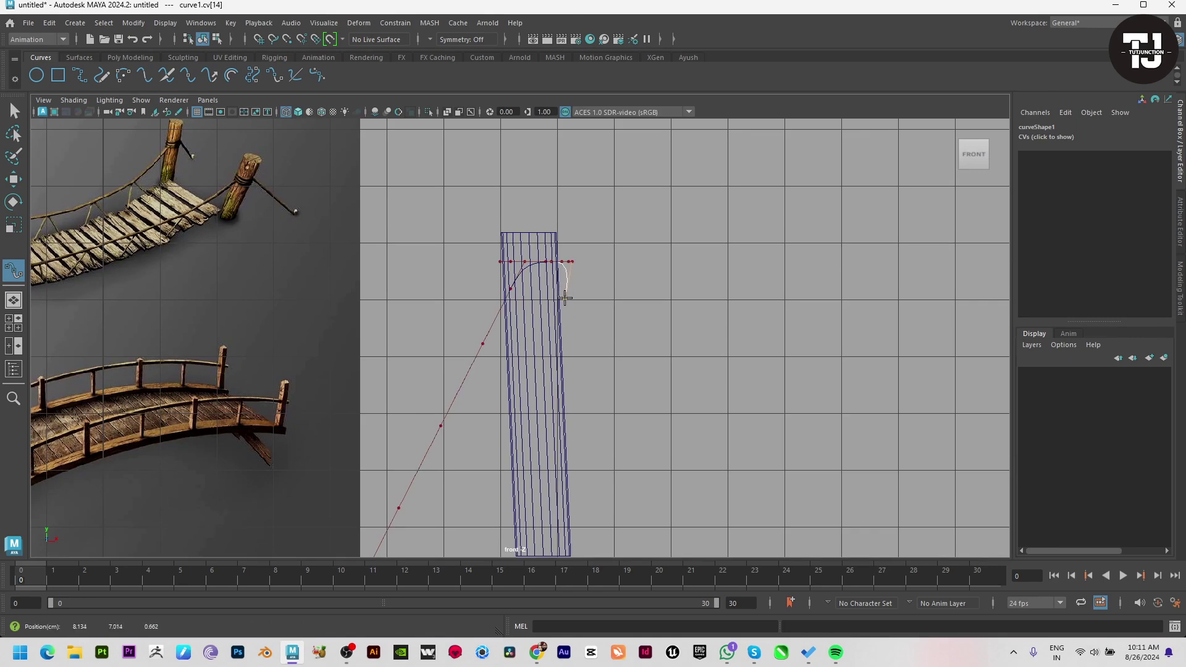
click(513, 316)
Undo the stray curve point and show the zoomed-in side view in wireframe
click(506, 313)
key(space)
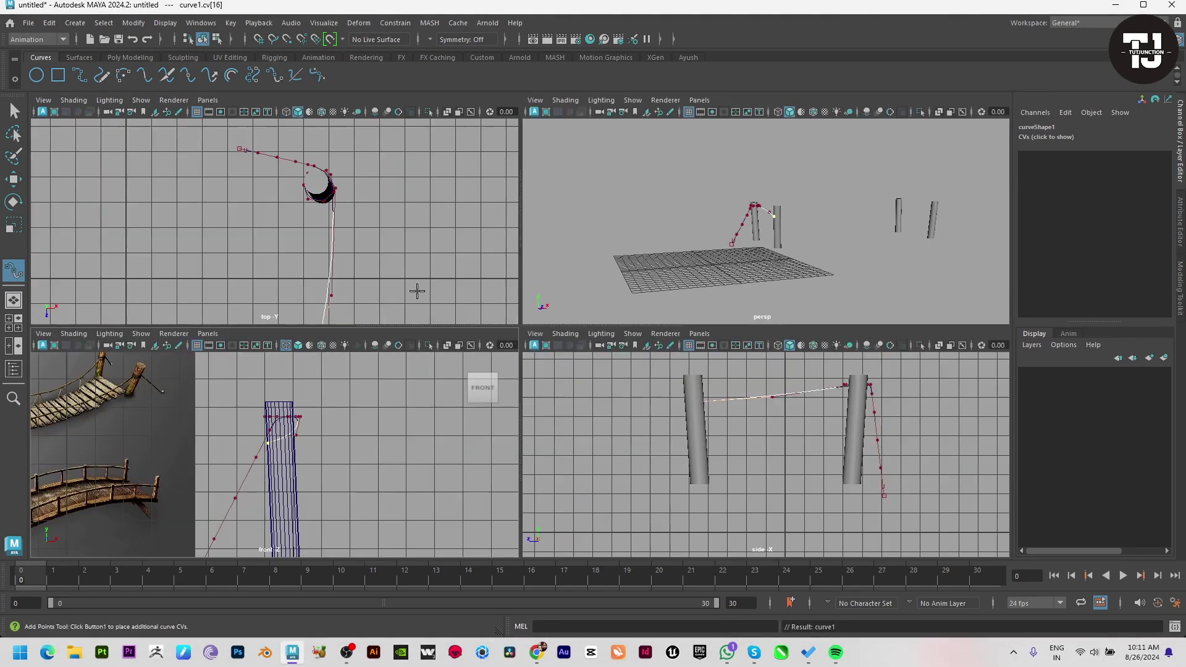
key(ctrl+z)
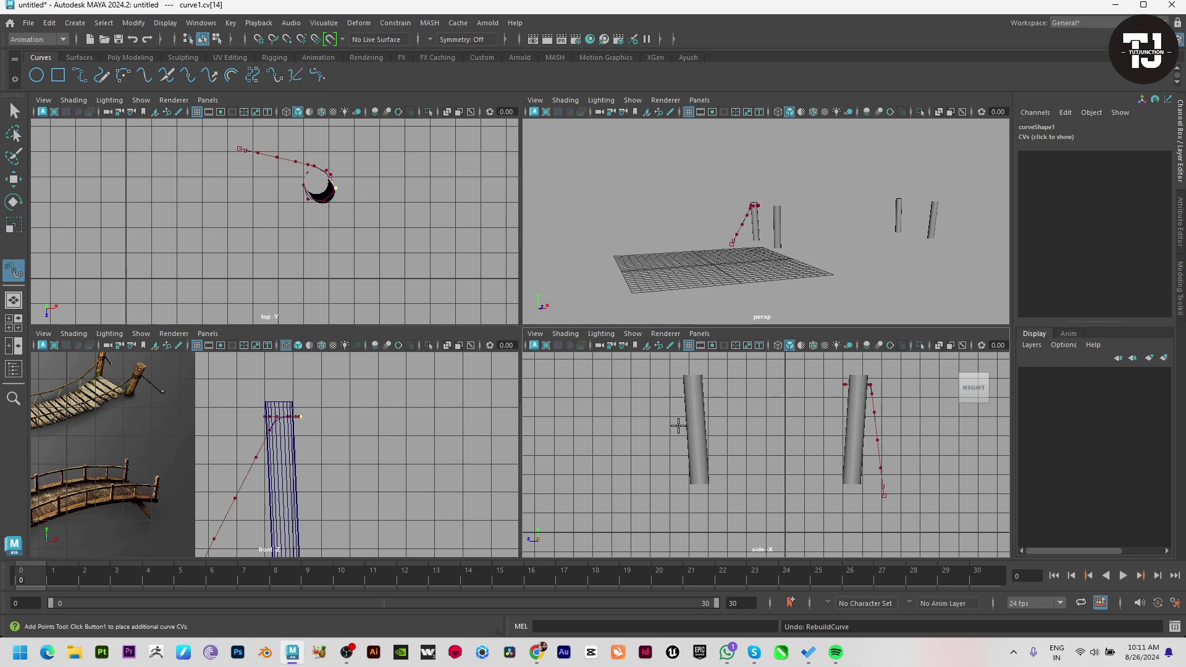
scroll(697, 425, up, 5)
alt+middle_drag(697, 426, 651, 431)
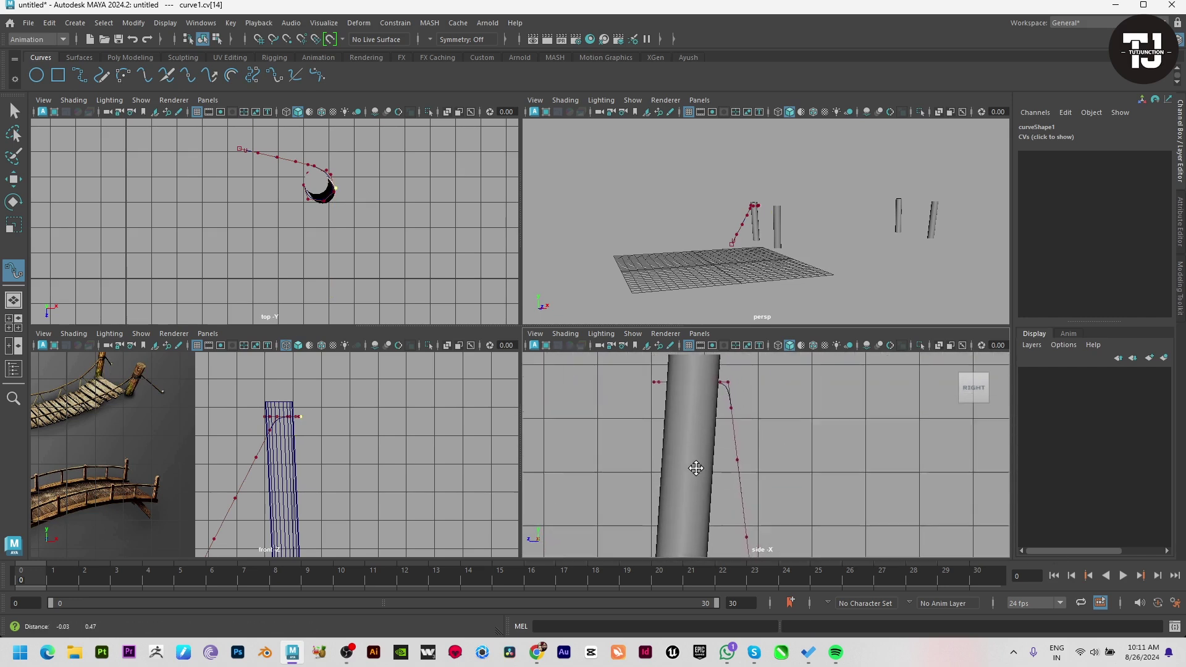
key(4)
click(662, 437)
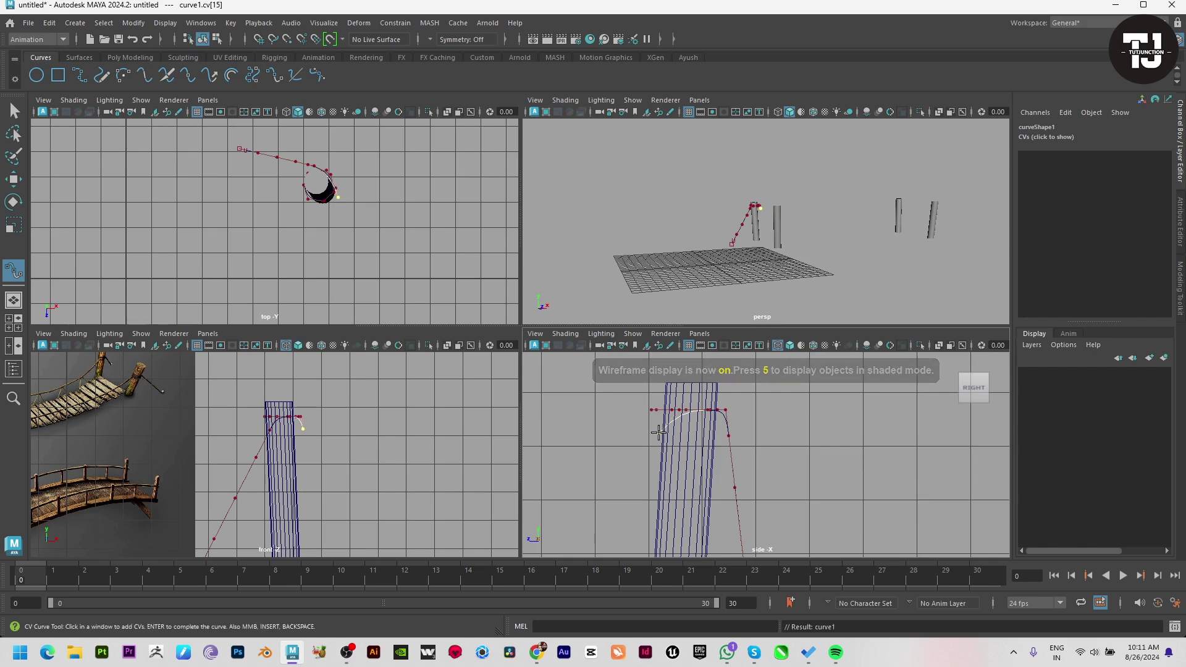
key(y)
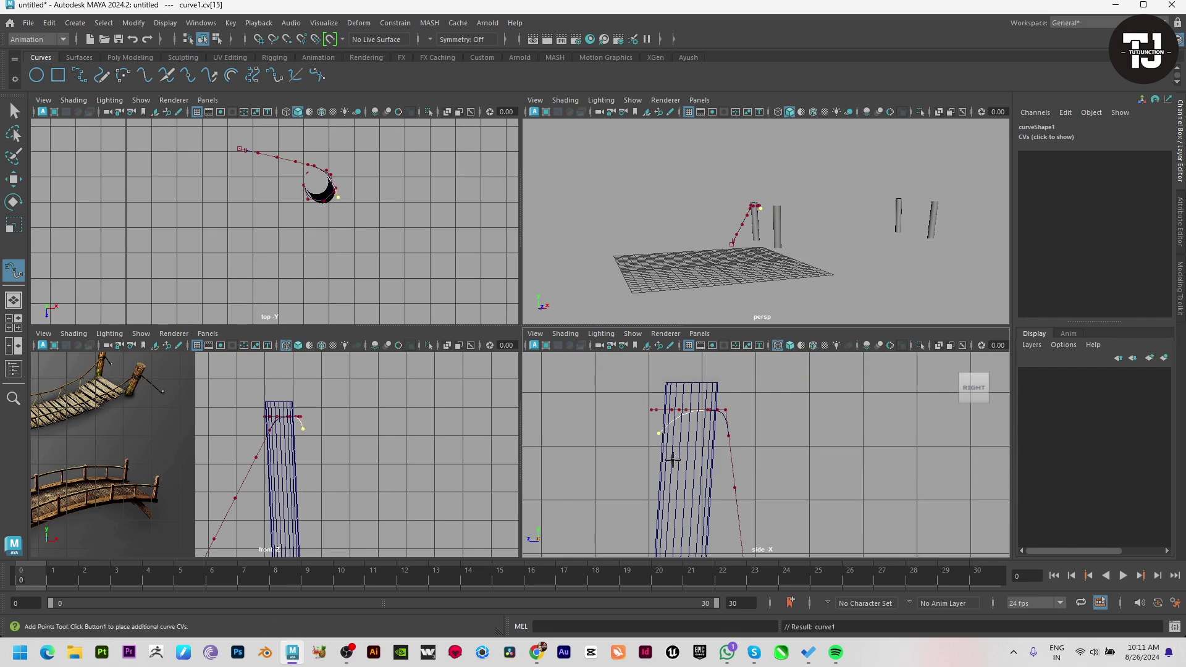
Add points looping the rope twice around the post top and finish the curve
click(315, 210)
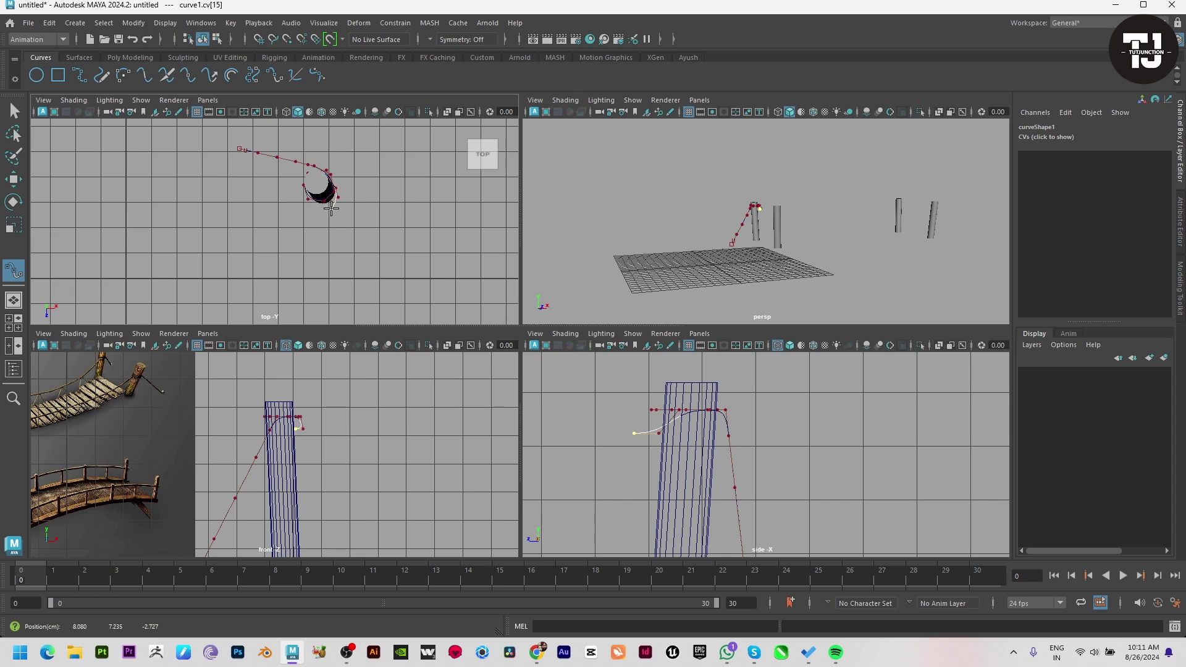
click(312, 206)
click(301, 186)
click(315, 157)
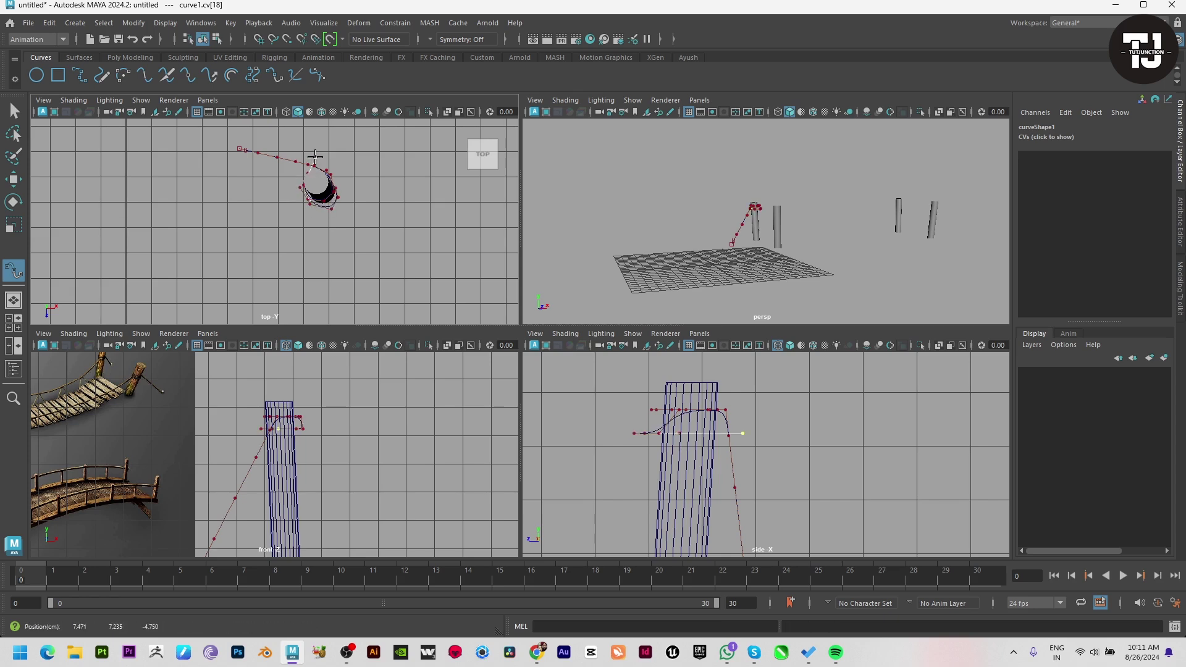
click(316, 156)
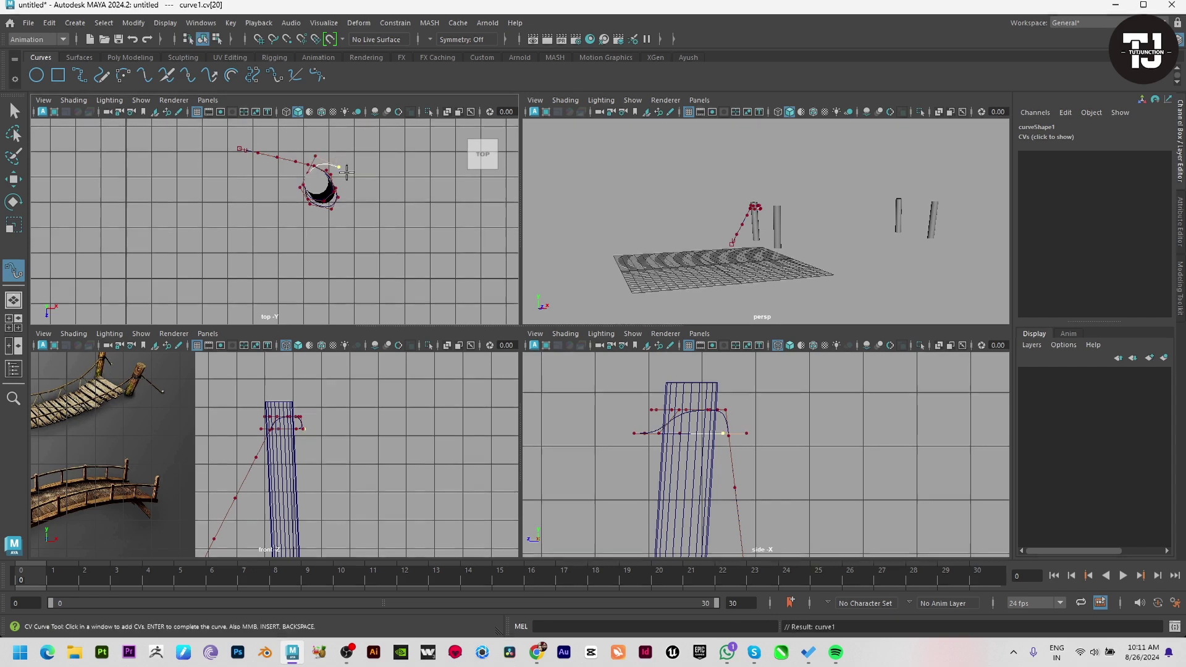
click(351, 195)
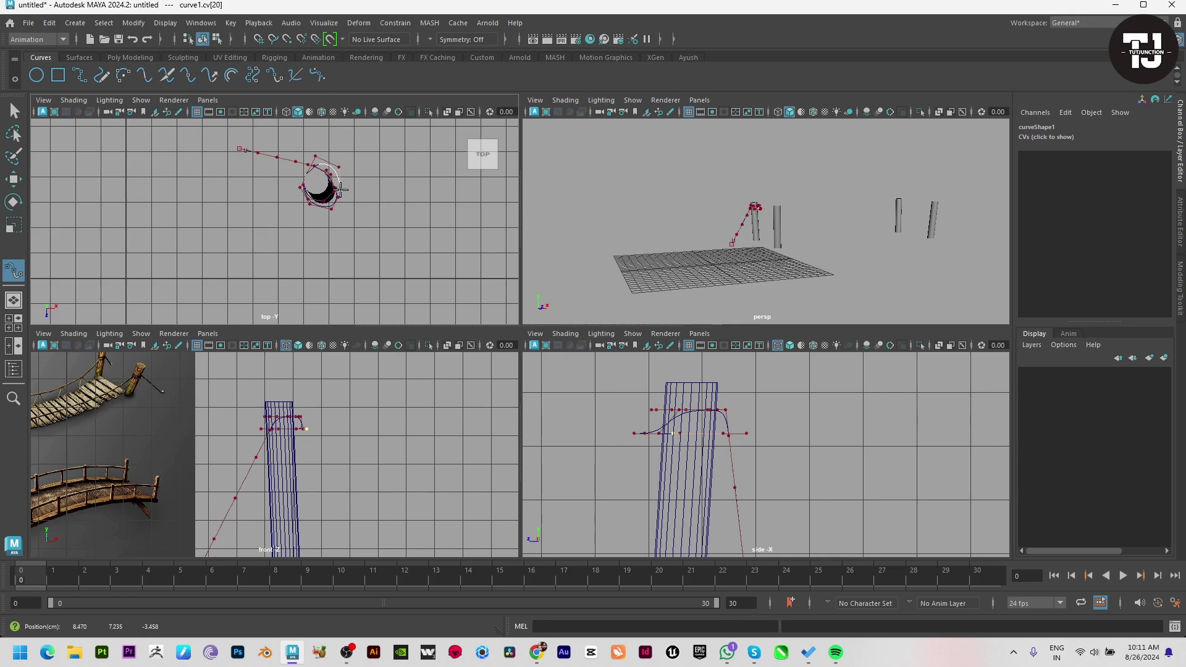
click(381, 191)
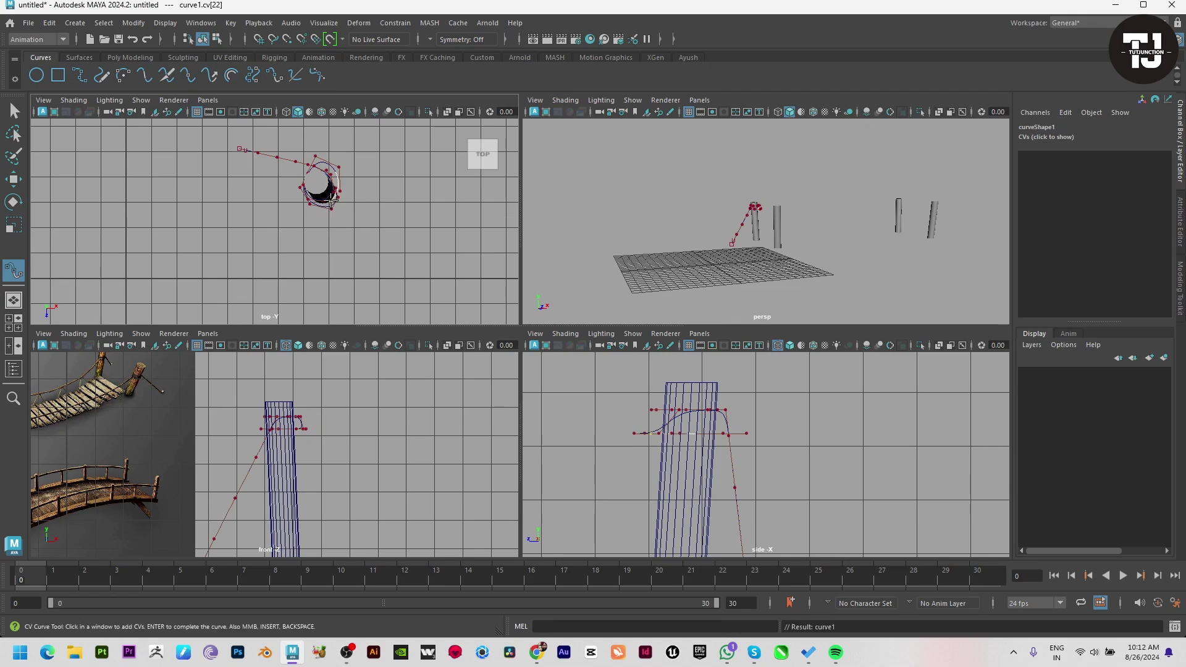
key(Return)
Maximize the perspective view and select curve1 in object mode around the post
key(w)
key(space)
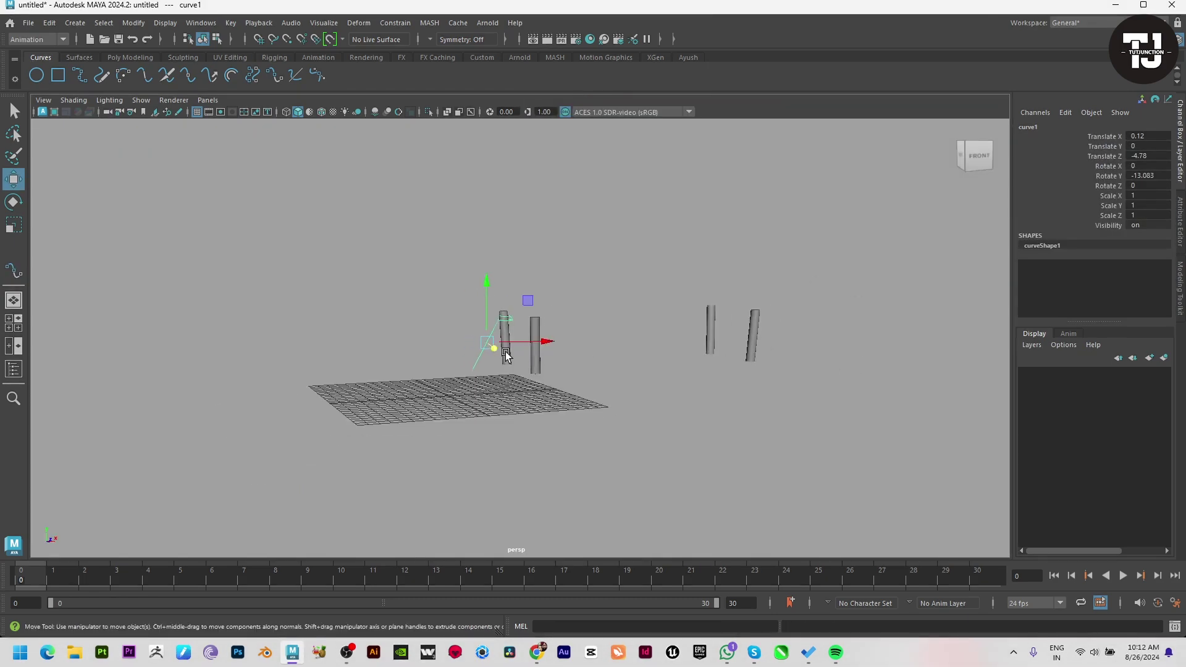
scroll(506, 347, up, 5)
mouse_move(490, 371)
alt+mouse_down()
mouse_move(845, 416)
mouse_move(934, 410)
mouse_move(881, 389)
mouse_move(955, 399)
mouse_move(702, 321)
mouse_move(672, 362)
alt+mouse_up()
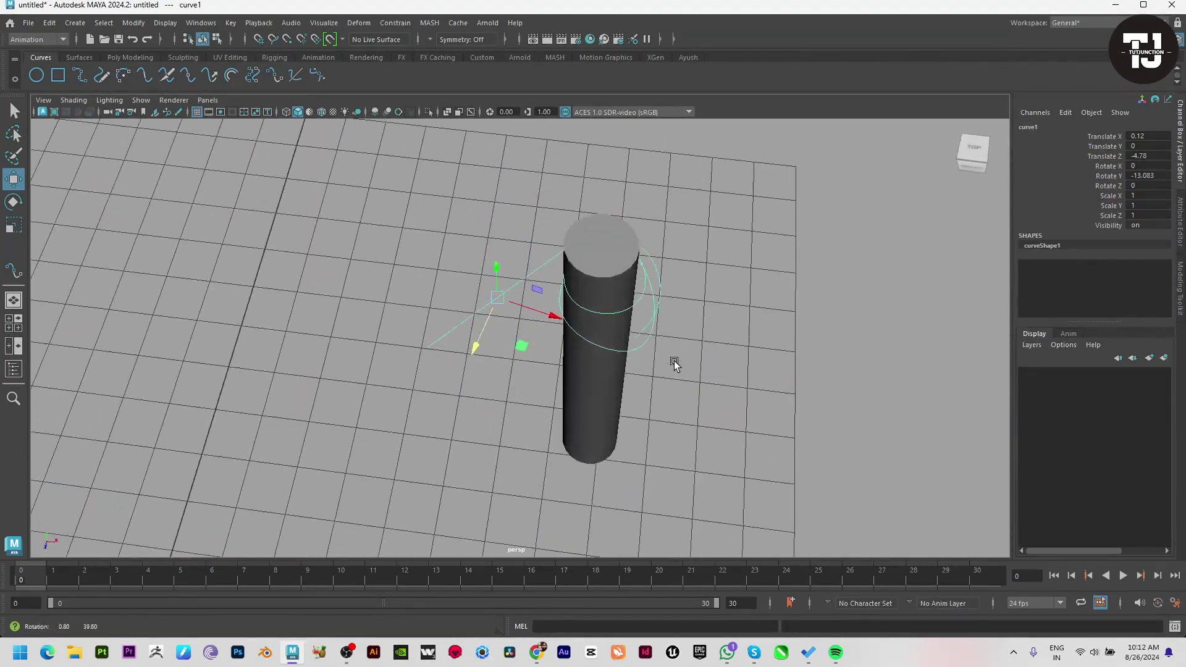
key(F8)
right_drag(658, 281, 688, 255)
alt+drag(688, 255, 728, 286)
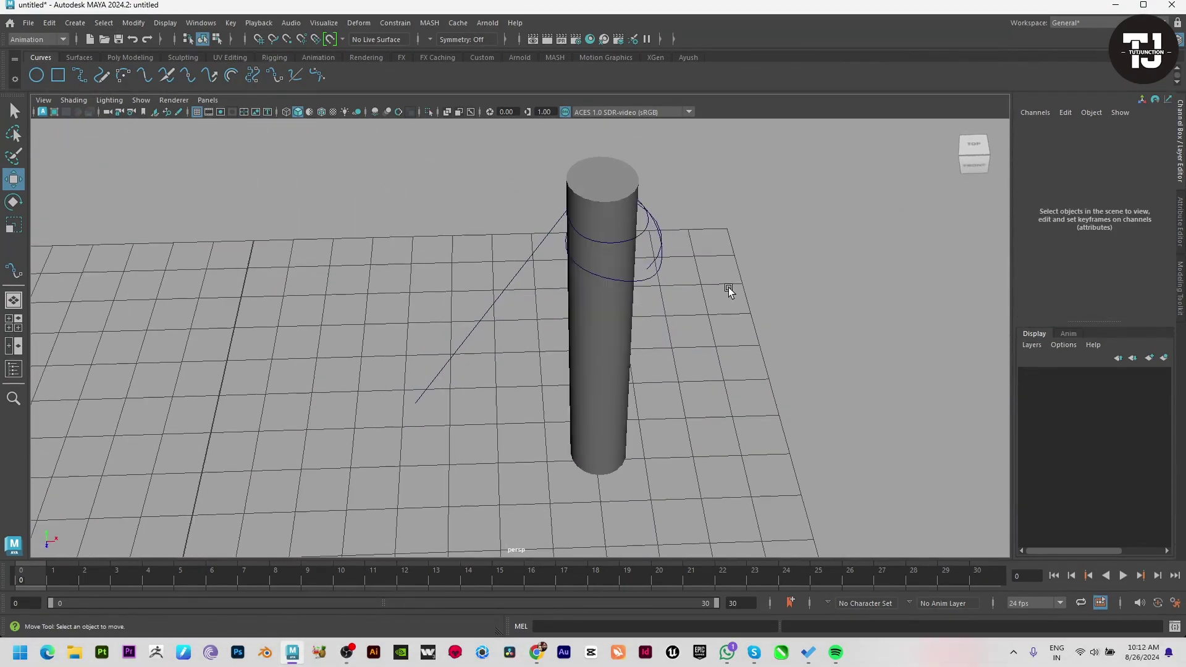
Sweep a mesh along curve1 with precision 100 and a thinner profile scale
click(115, 55)
click(274, 75)
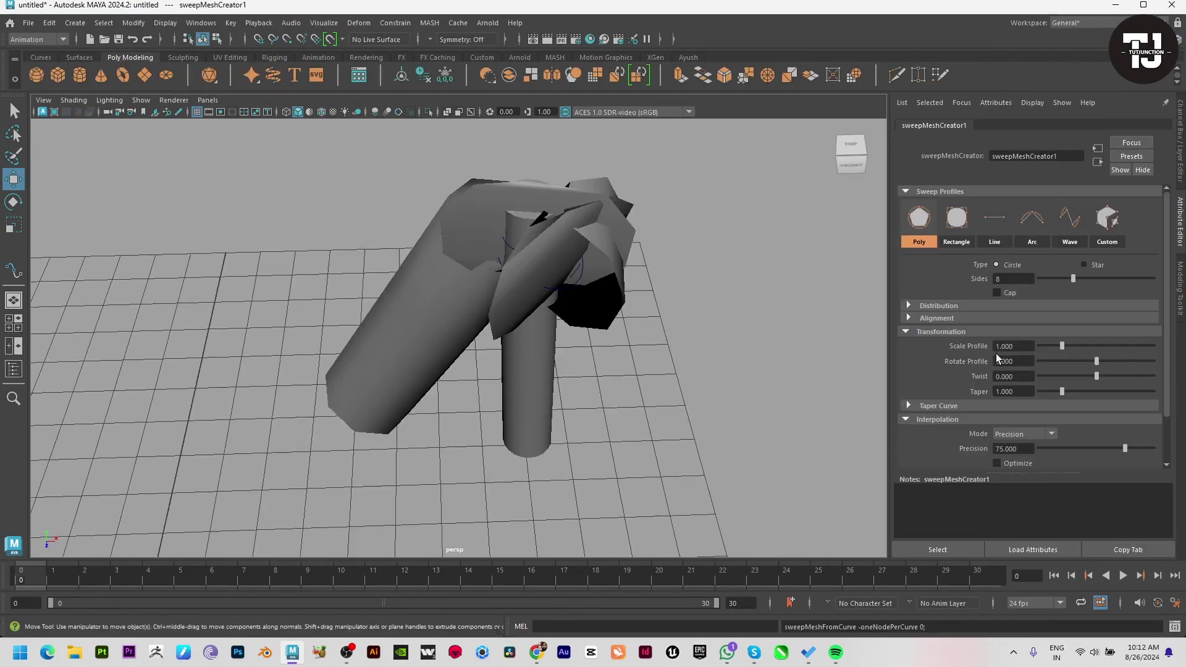
drag(1145, 456, 1154, 452)
drag(1061, 345, 1042, 339)
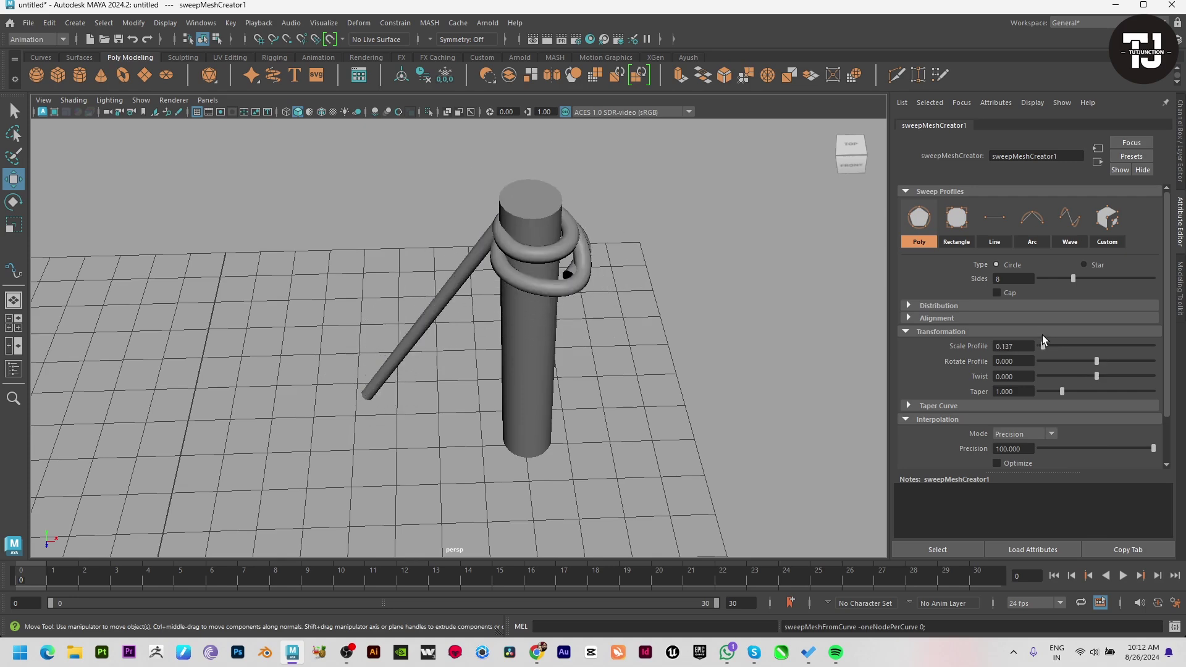
Orbit around the roped post and select the swept rope mesh sweep1
alt+drag(531, 308, 564, 318)
click(619, 354)
alt+drag(619, 354, 577, 383)
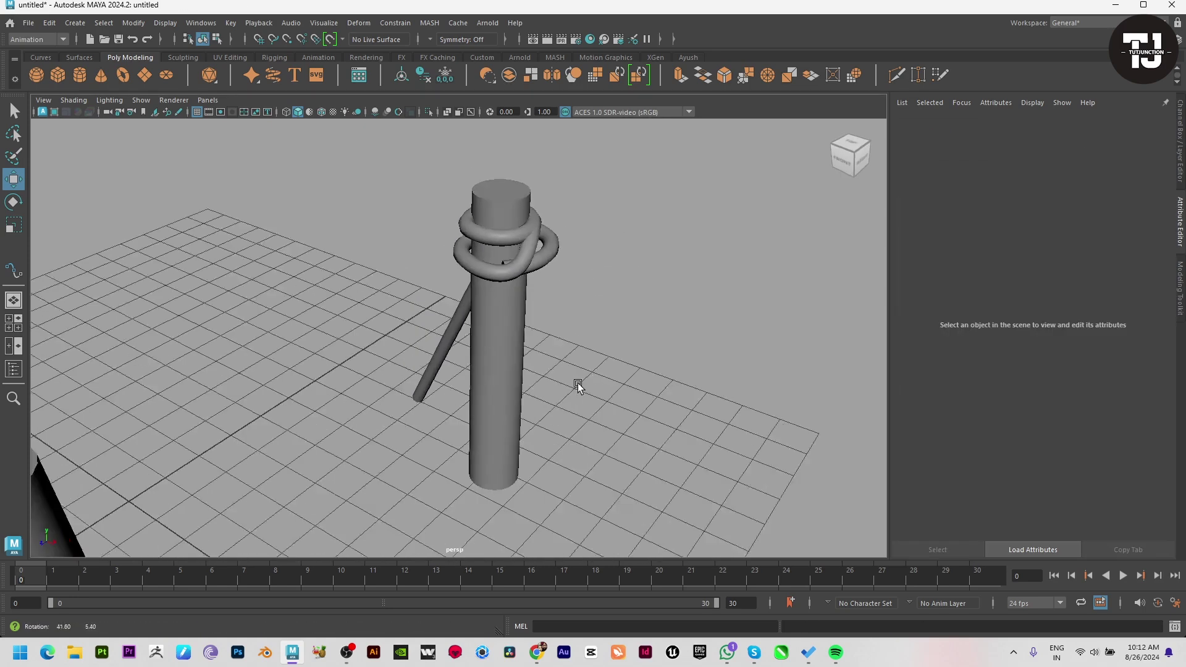
alt+right_drag(577, 383, 652, 403)
mouse_move(652, 403)
alt+mouse_down()
mouse_move(664, 505)
mouse_move(583, 473)
mouse_move(435, 332)
alt+mouse_up()
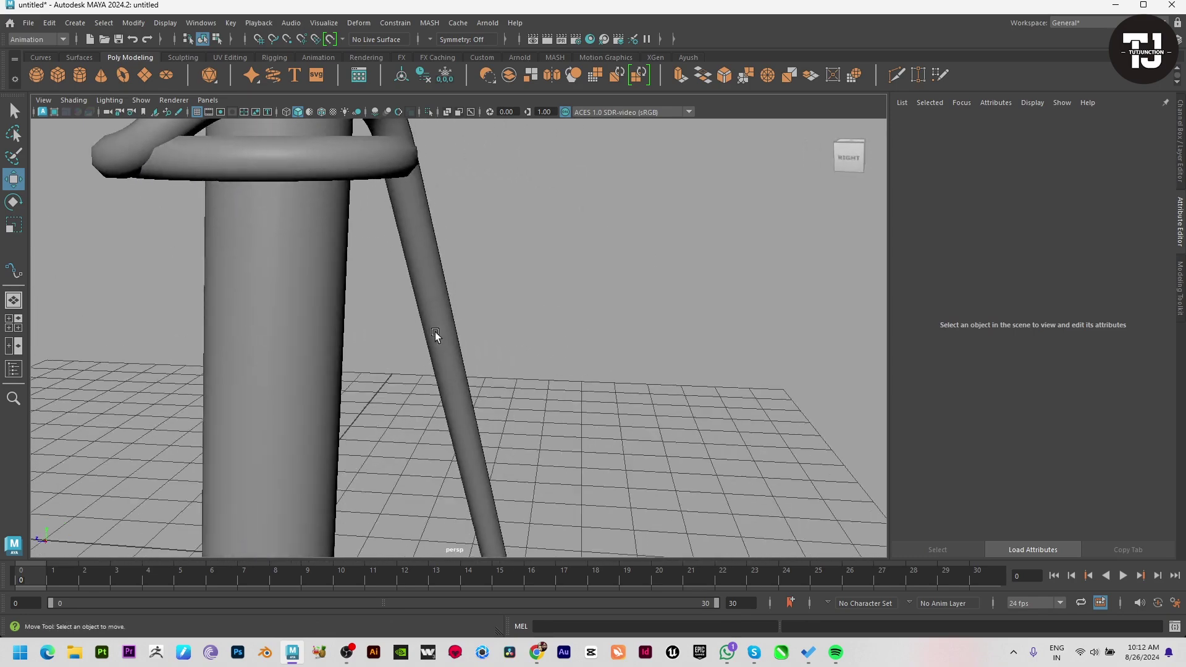
click(425, 262)
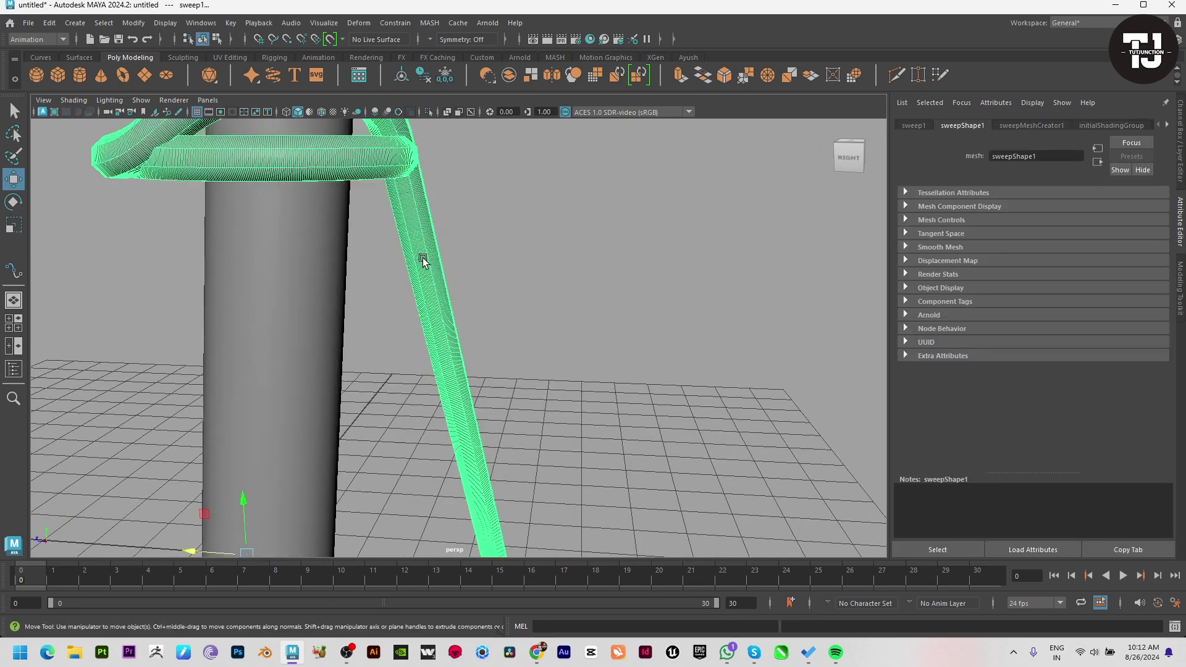
click(469, 294)
alt+drag(394, 342, 690, 187)
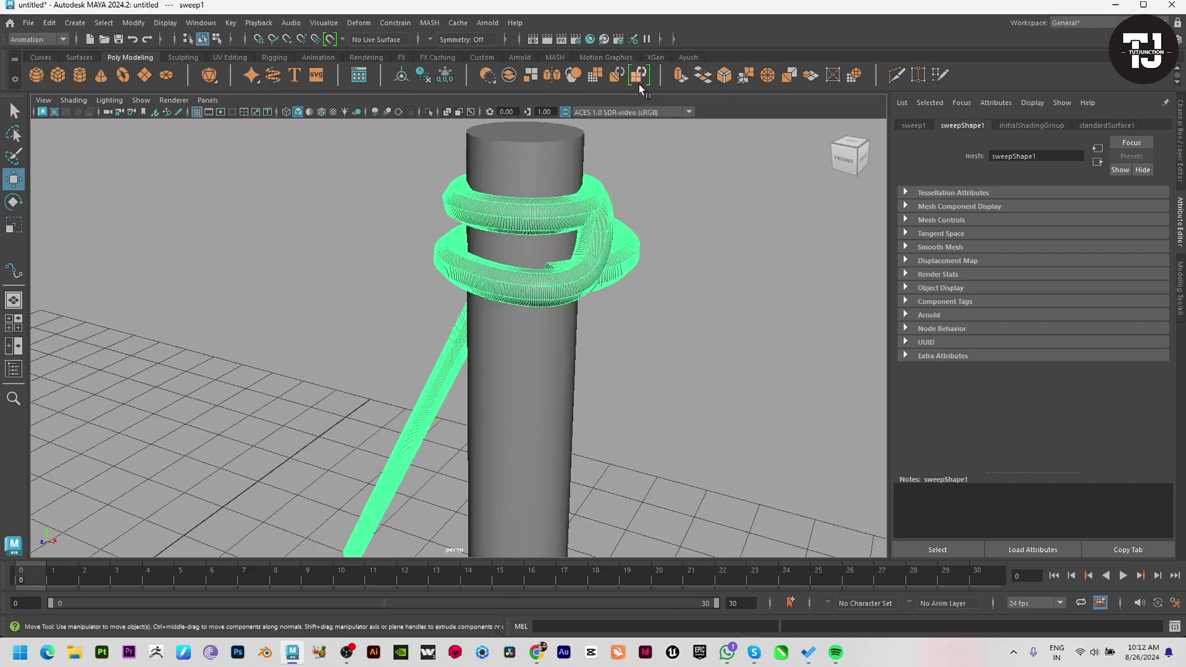
Retopologize the sweep1 rope mesh and return to the four-view layout
click(670, 366)
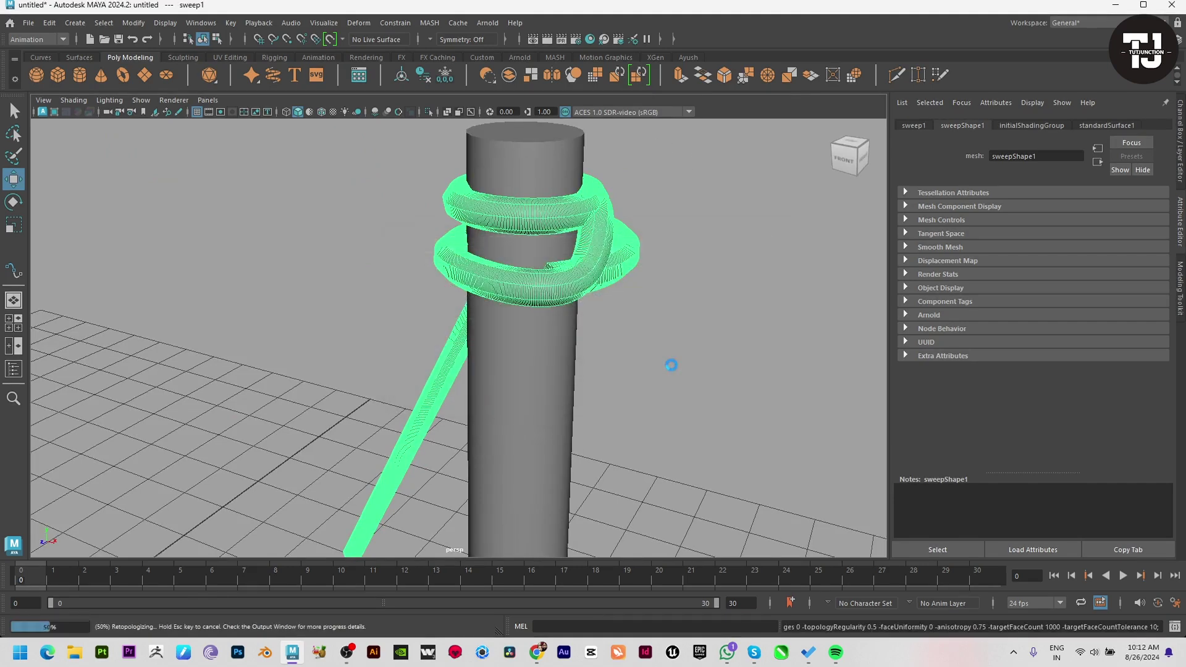
click(691, 378)
mouse_move(692, 378)
alt+mouse_down()
mouse_move(747, 448)
mouse_move(336, 339)
mouse_move(551, 288)
mouse_move(619, 430)
alt+mouse_up()
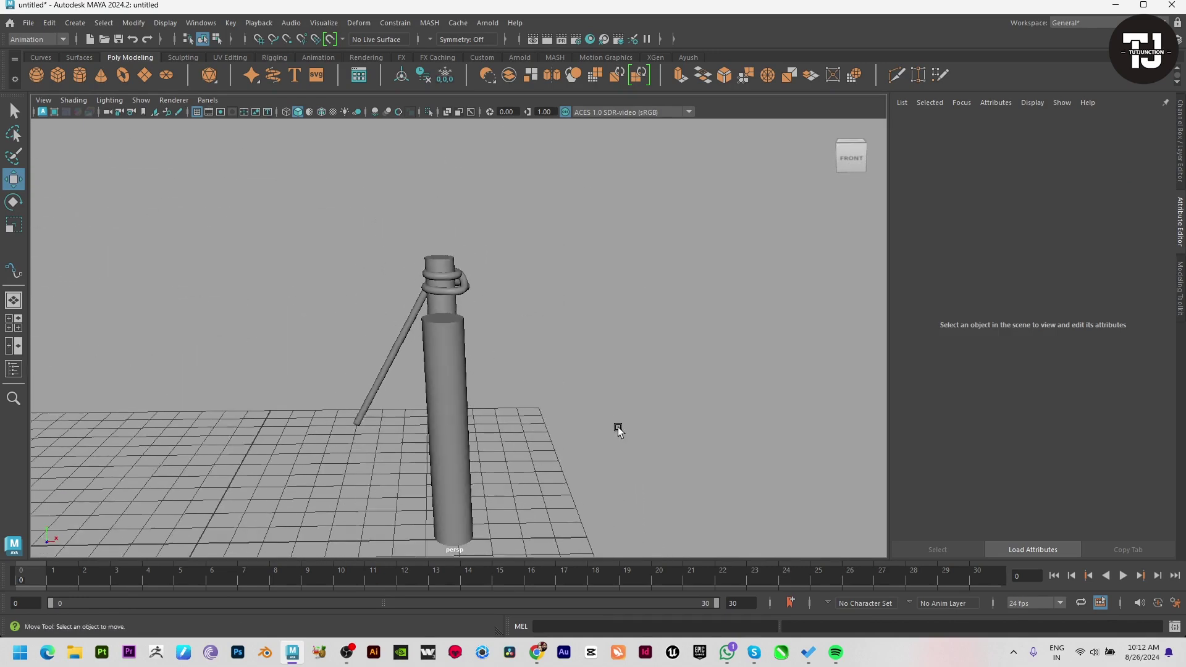
key(space)
key(space)
scroll(407, 432, down, 3)
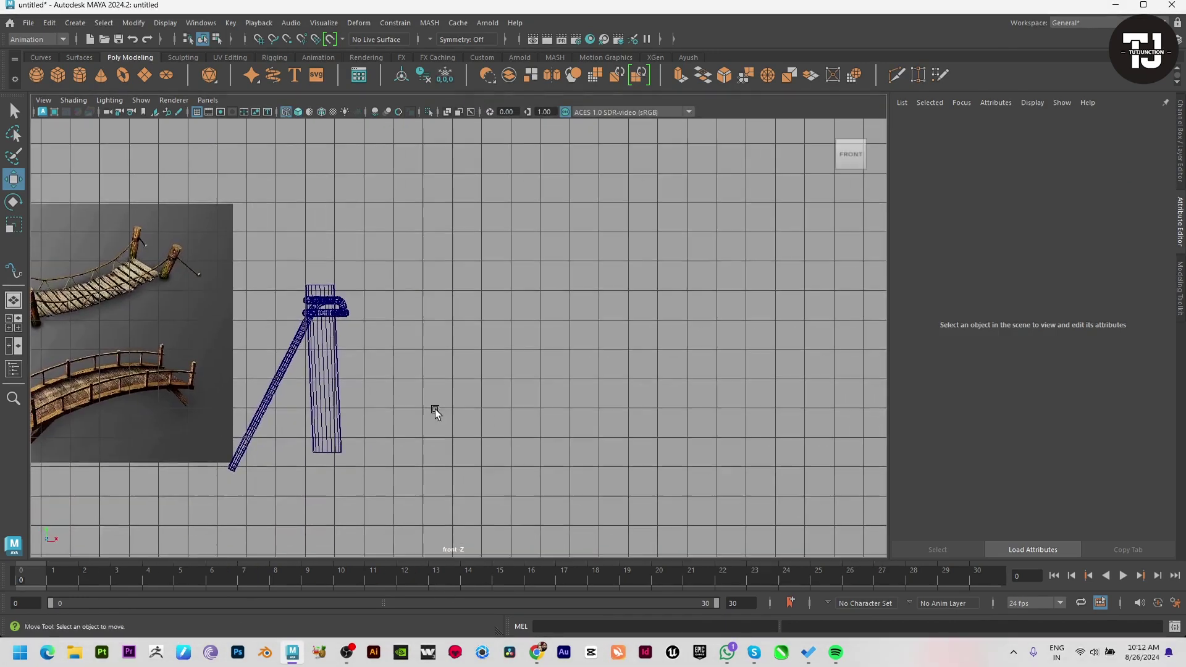
Draw an EP curve from the first post's top across to the far post
click(40, 57)
click(79, 75)
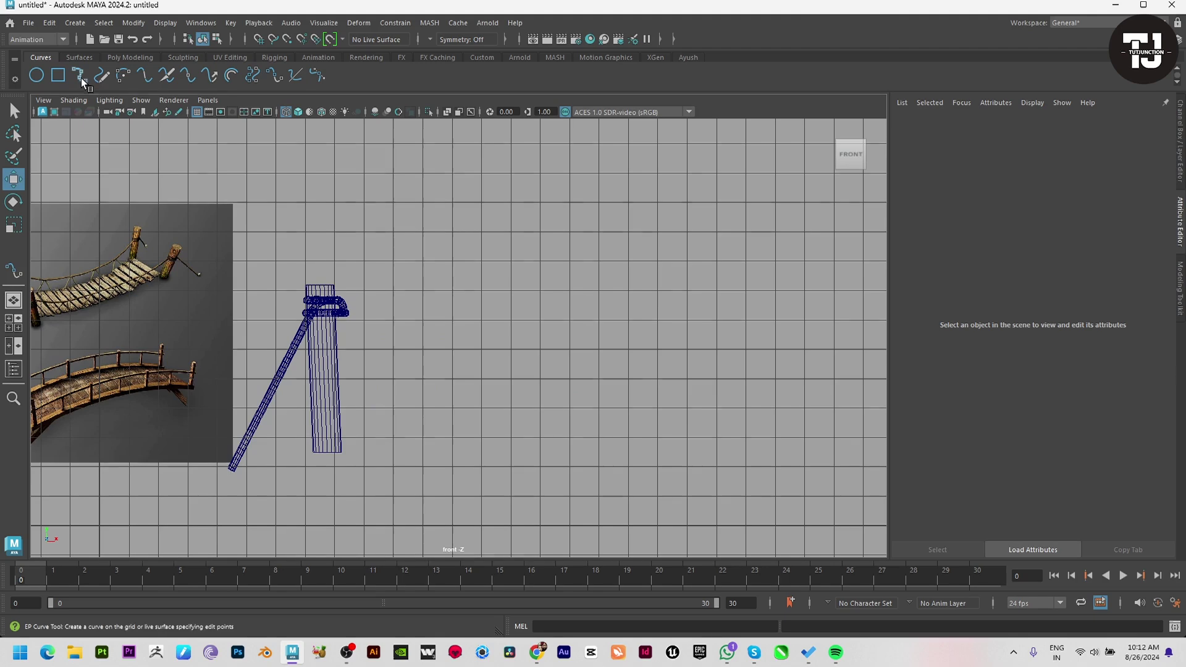
click(350, 310)
alt+middle_drag(350, 310, 439, 352)
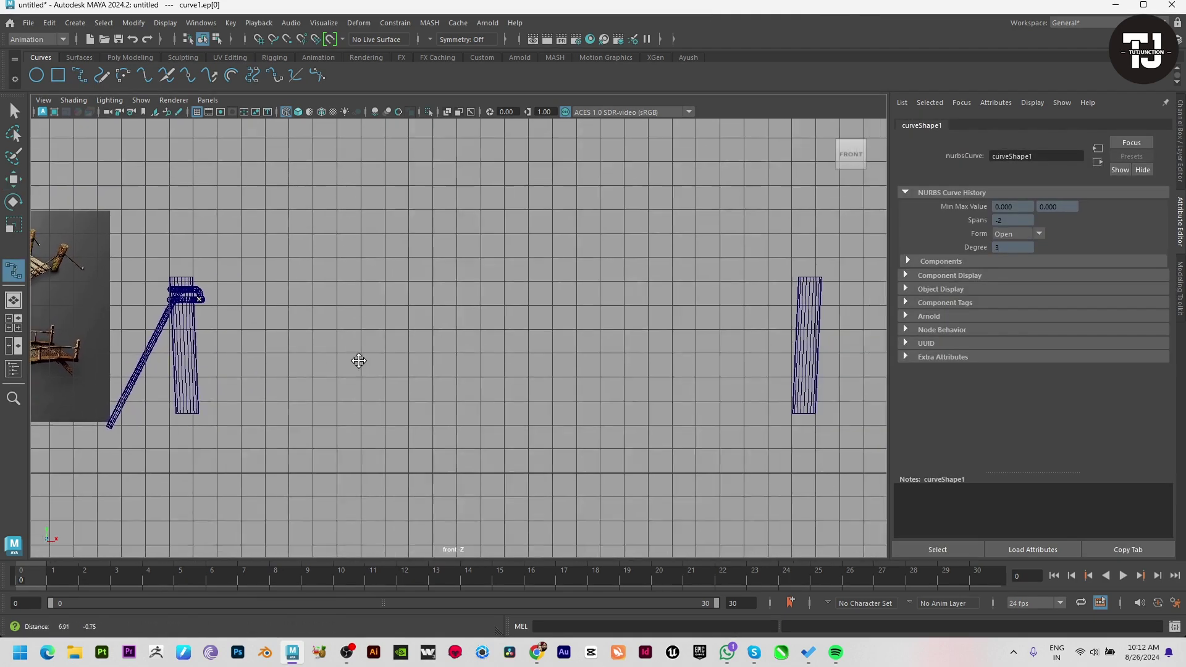
alt+right_drag(439, 352, 365, 408)
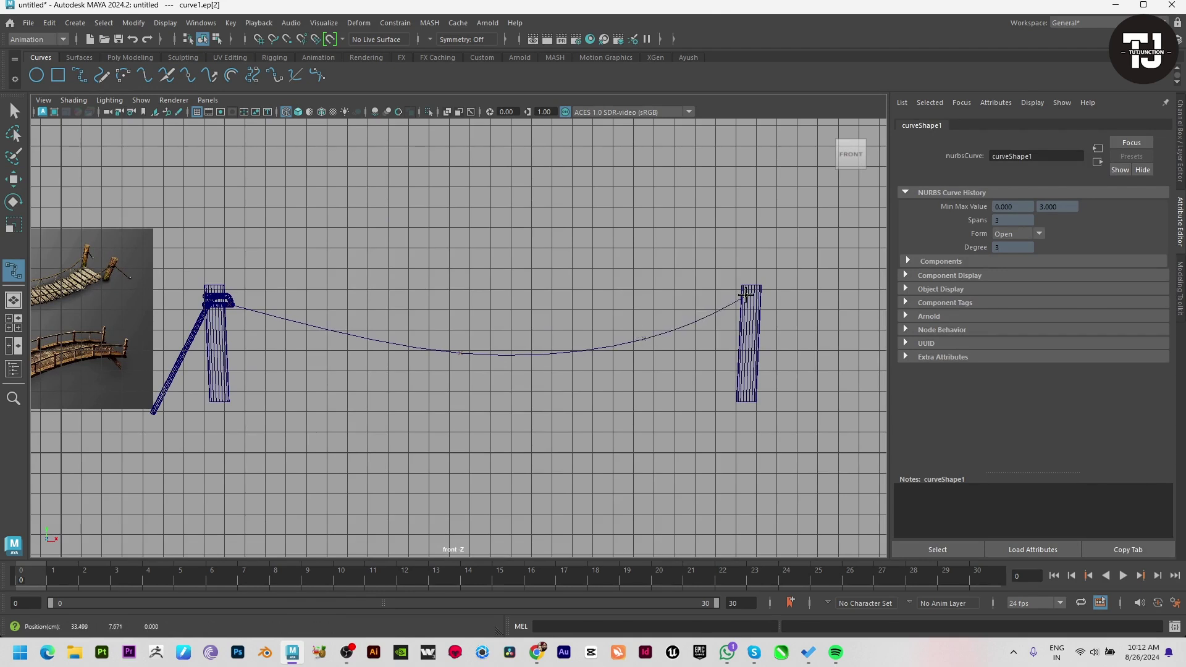
key(w)
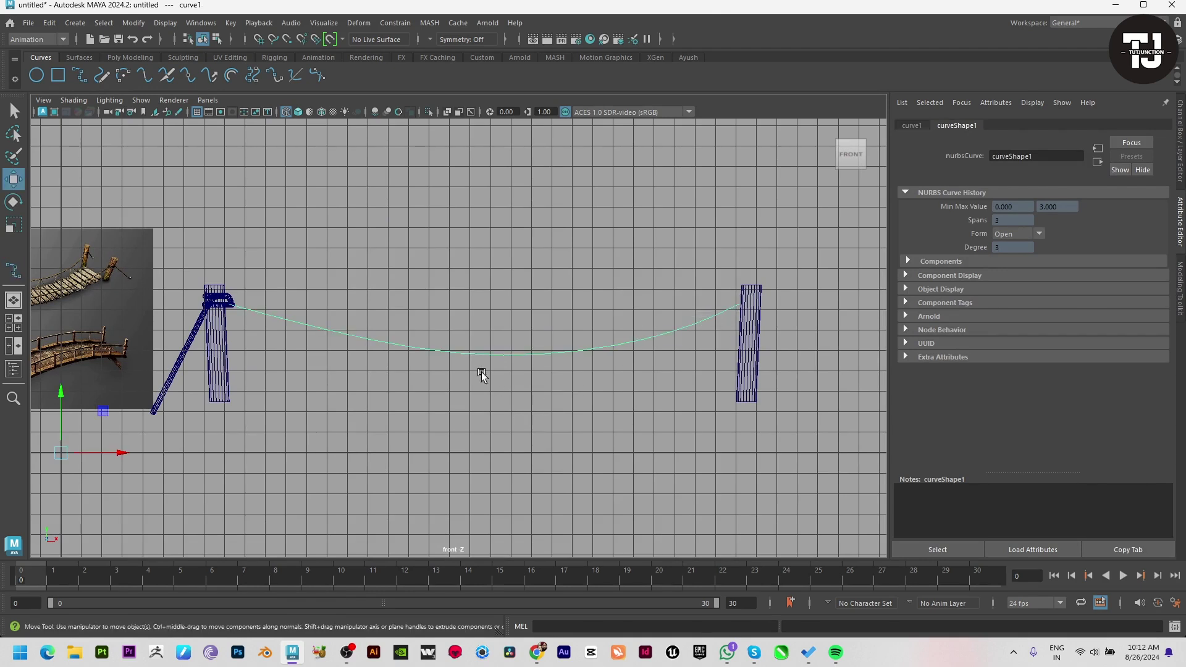
Slide the curve's middle control point to even out the rope's sag
right_drag(315, 336, 346, 371)
click(521, 365)
drag(522, 365, 477, 364)
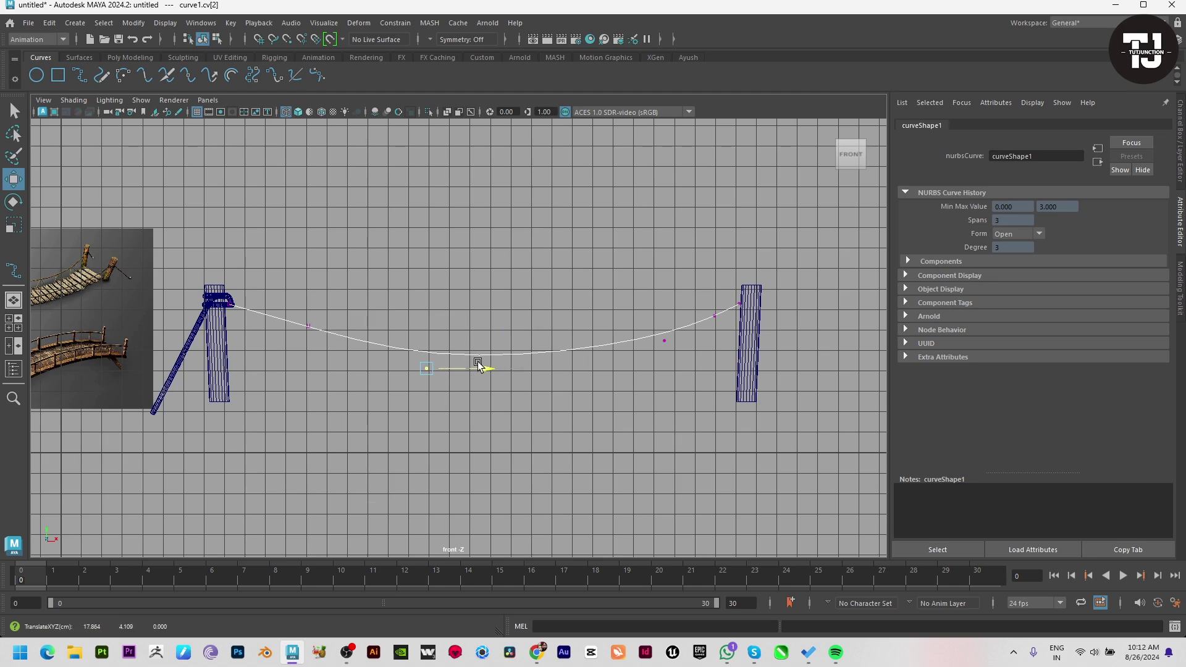
click(564, 262)
key(space)
key(space)
Reshape the sagging span curve by nudging it and moving a control point left
alt+right_drag(691, 223, 310, 360)
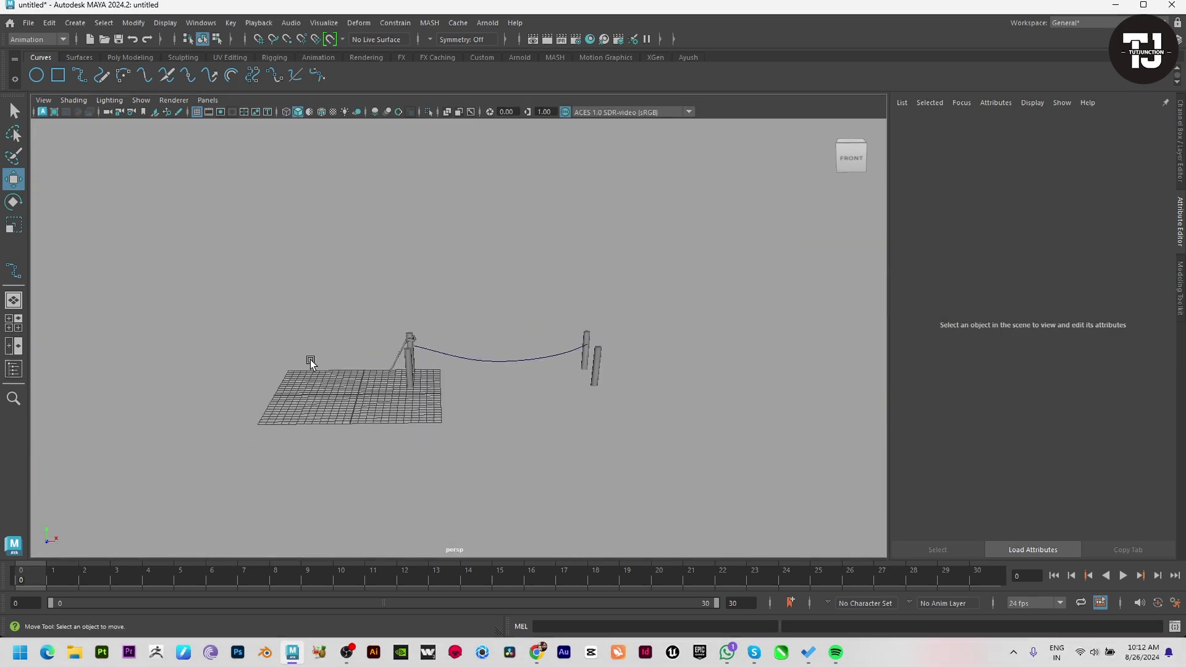
alt+drag(310, 360, 694, 621)
click(564, 338)
drag(621, 535, 612, 535)
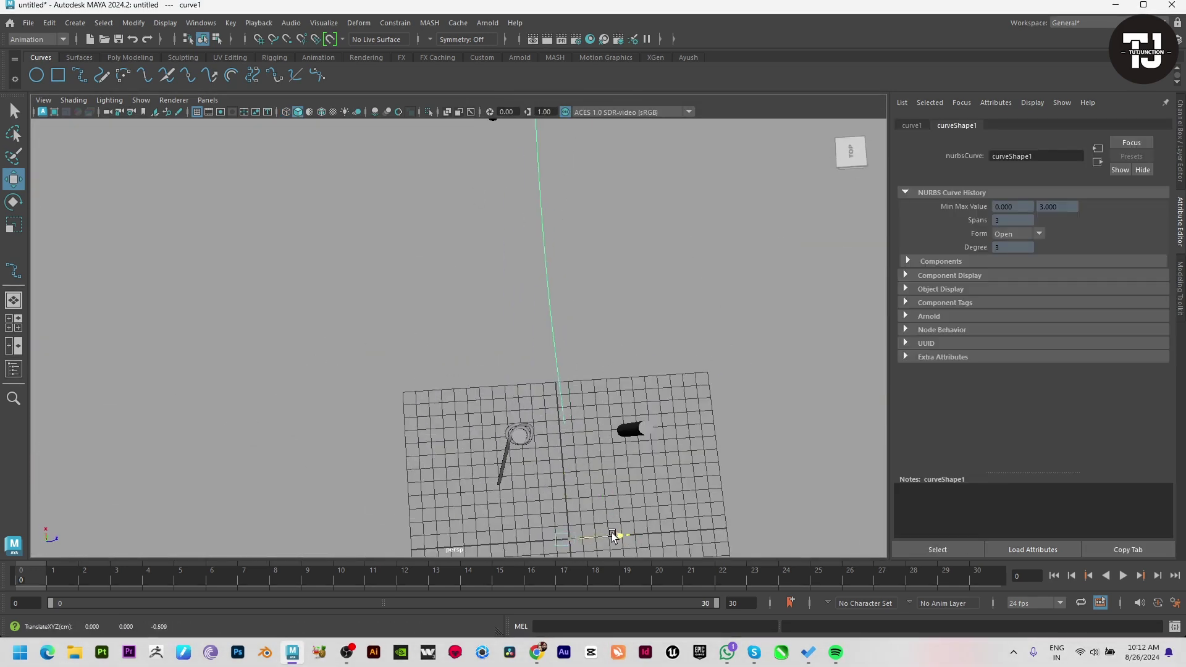
click(123, 26)
click(161, 116)
mouse_move(580, 331)
alt+mouse_down()
mouse_move(519, 430)
mouse_move(458, 375)
mouse_move(606, 406)
mouse_move(603, 363)
mouse_move(498, 347)
mouse_move(479, 376)
alt+mouse_up()
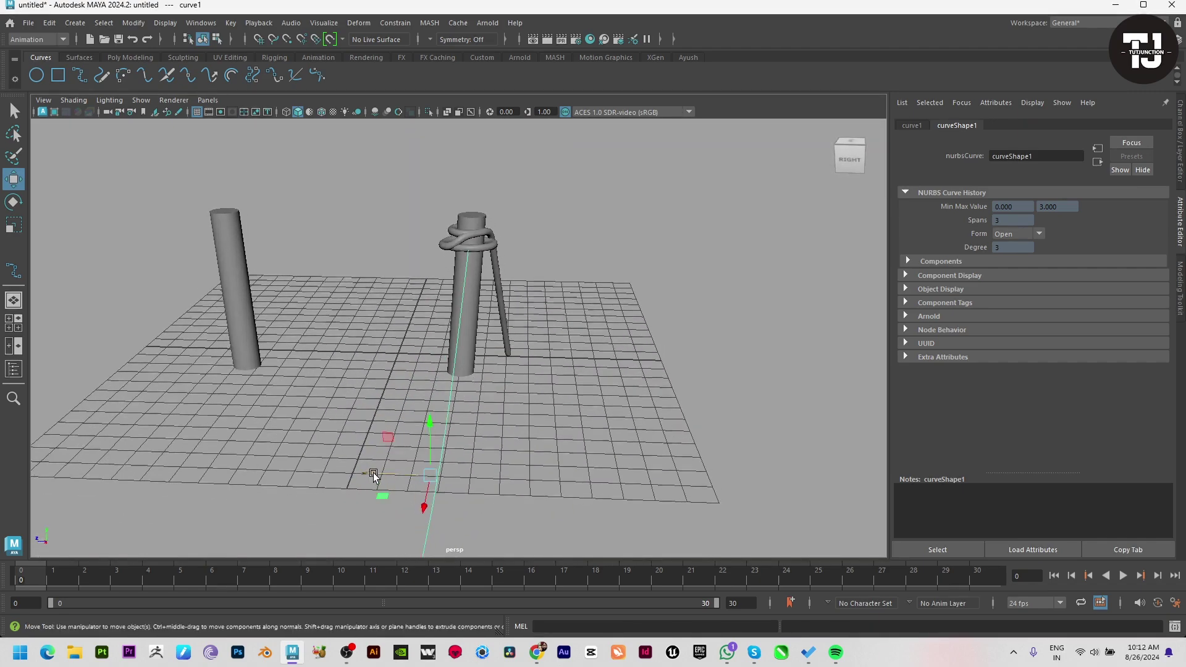
mouse_move(373, 475)
mouse_down()
mouse_move(364, 470)
mouse_move(402, 508)
mouse_move(423, 562)
mouse_move(286, 344)
mouse_move(493, 404)
mouse_move(582, 336)
mouse_move(506, 389)
mouse_move(458, 355)
mouse_up()
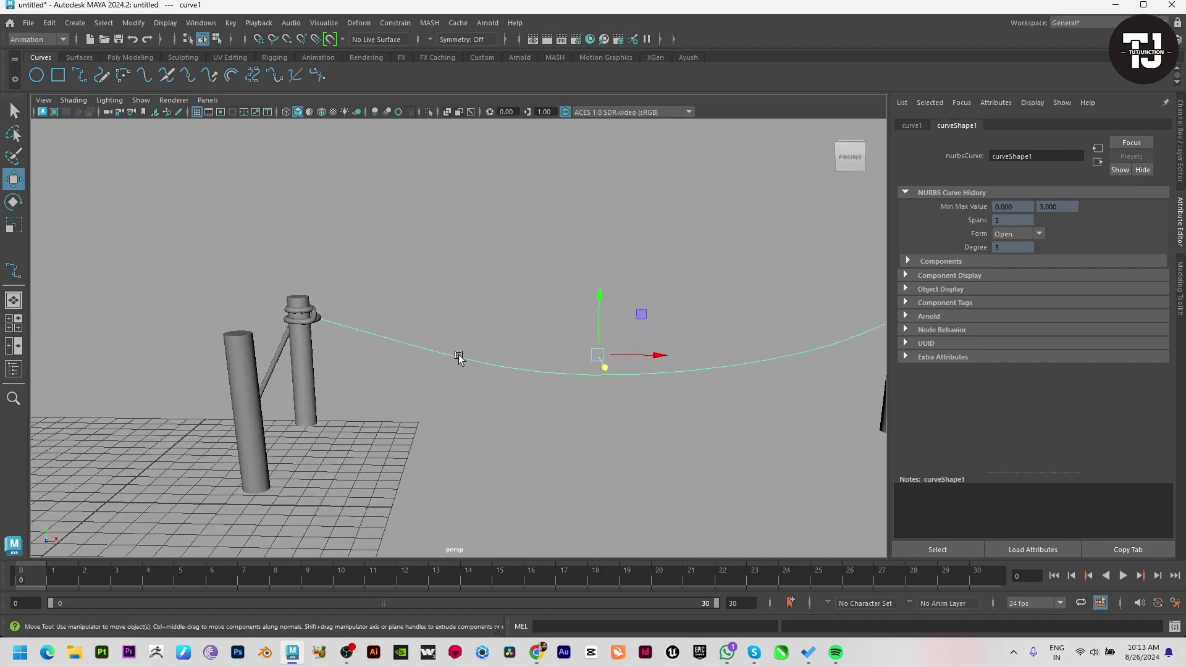
Sweep a rope tube along the span curve with profile scale 0.110
click(131, 58)
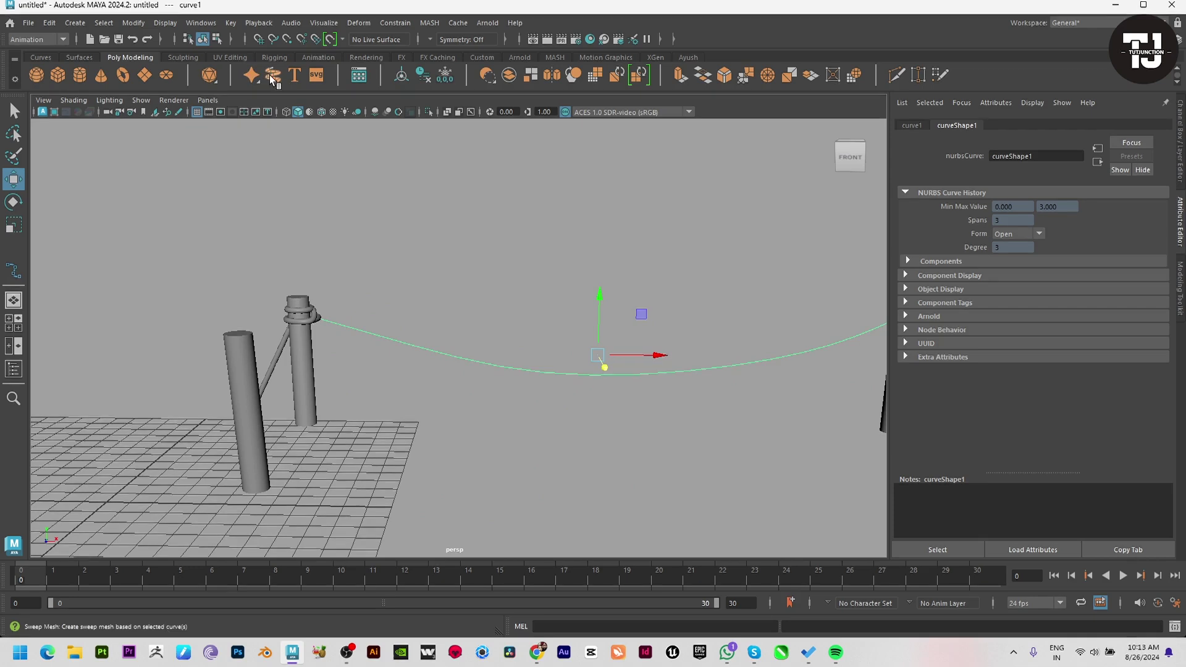
click(272, 77)
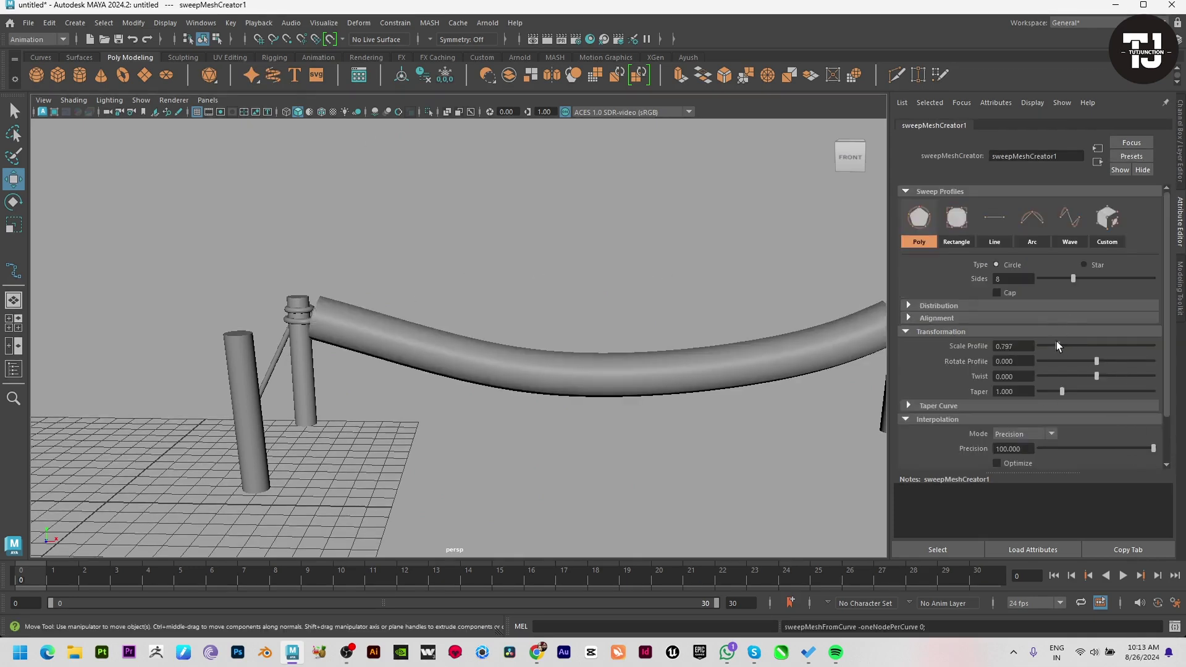
drag(1056, 341, 1041, 339)
mouse_move(664, 354)
alt+mouse_down()
mouse_move(307, 373)
mouse_move(265, 431)
alt+mouse_up()
click(521, 431)
alt+drag(522, 431, 338, 434)
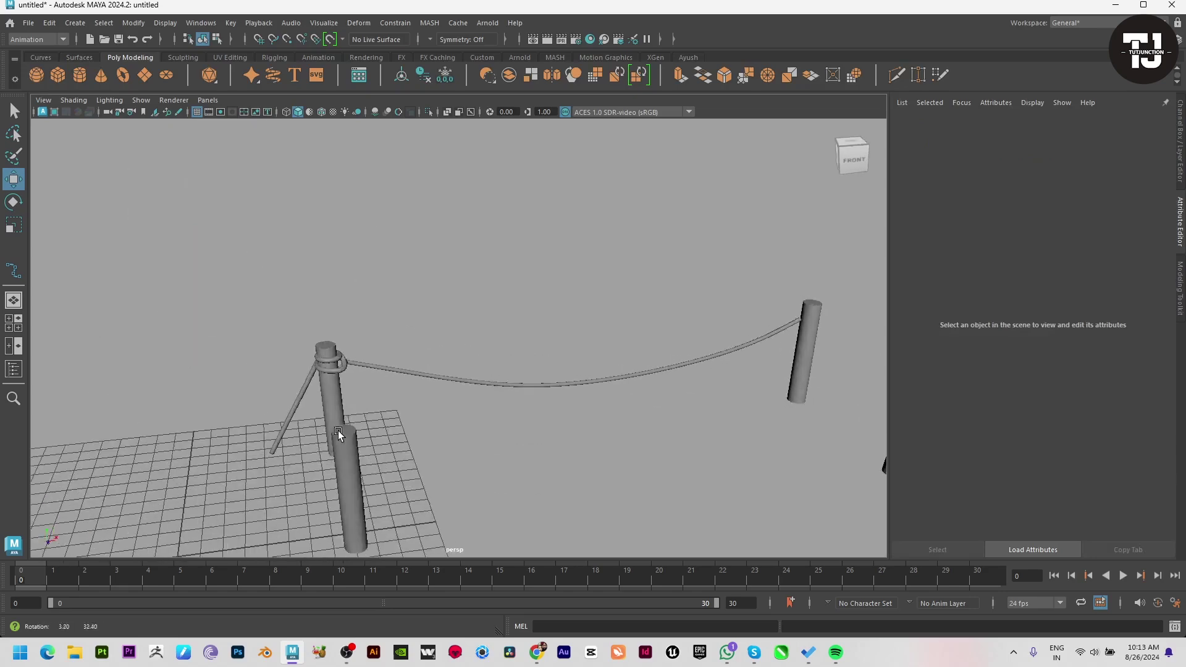
alt+right_drag(338, 434, 424, 437)
click(424, 435)
Retopologize the span rope into a quad mesh of about 1097 faces
click(434, 405)
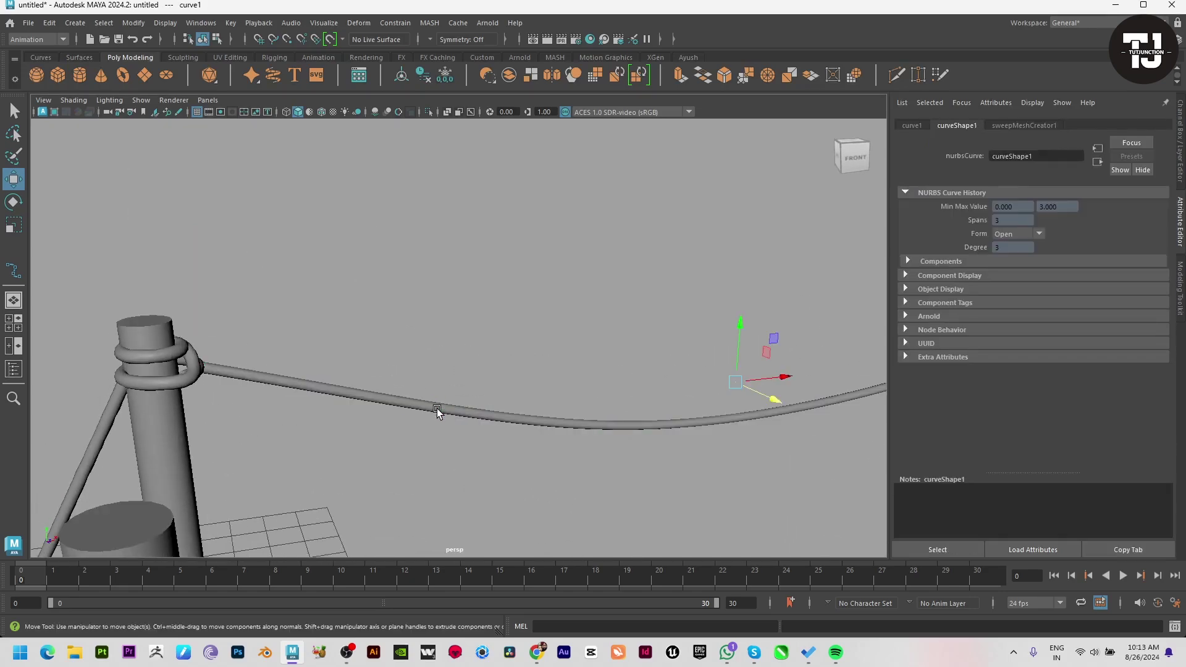
click(426, 402)
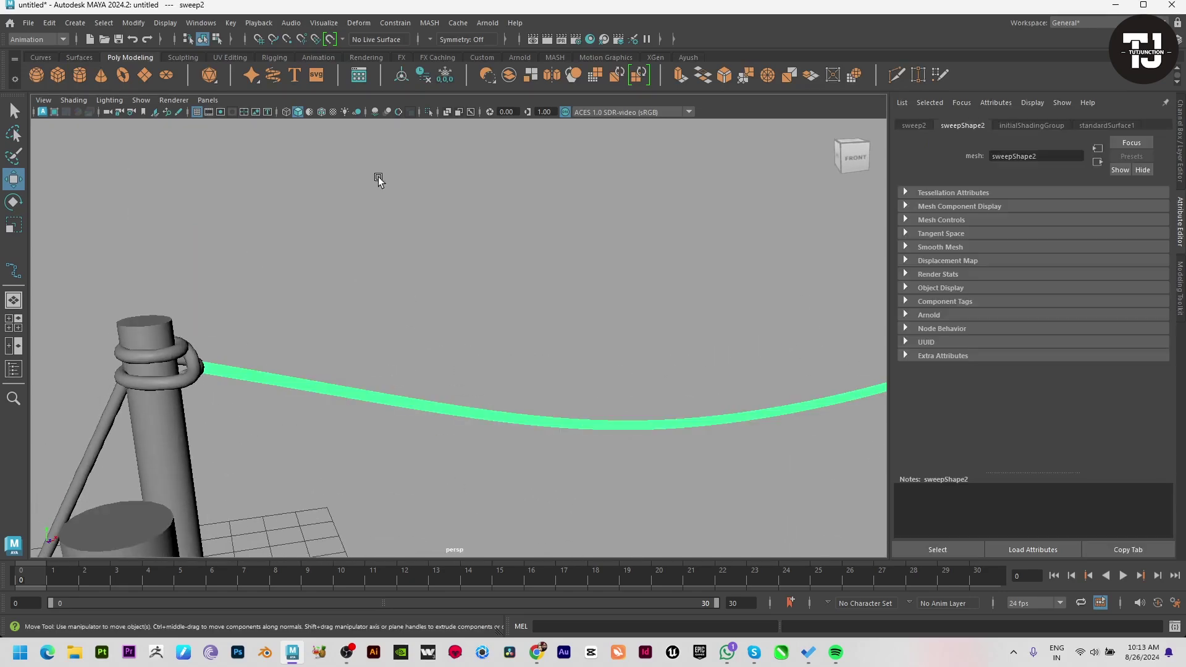
click(640, 80)
click(665, 372)
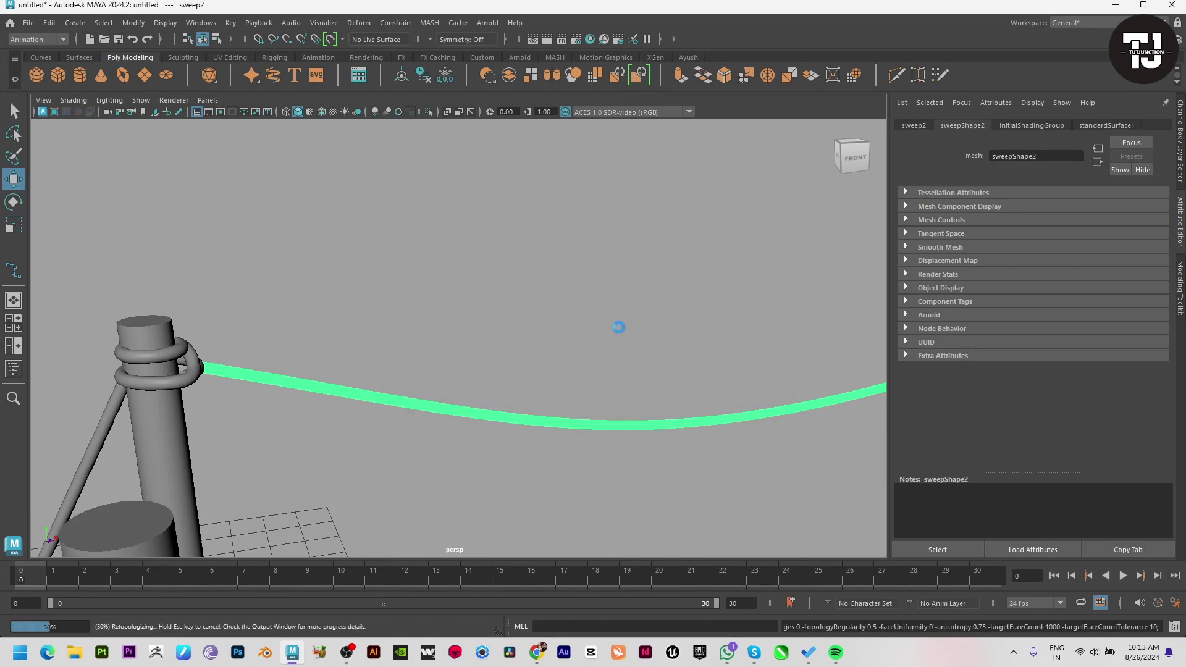
click(622, 466)
alt+right_drag(622, 467, 314, 441)
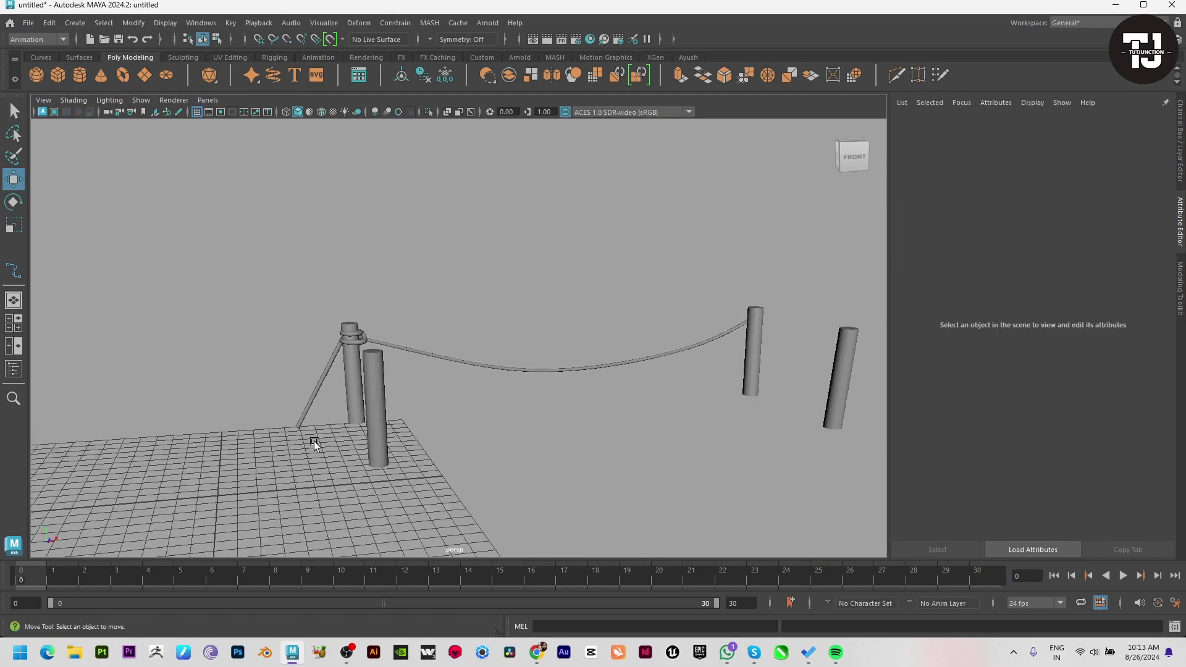
mouse_move(314, 441)
alt+mouse_down()
mouse_move(373, 480)
mouse_move(464, 484)
mouse_move(502, 376)
mouse_move(499, 395)
alt+mouse_up()
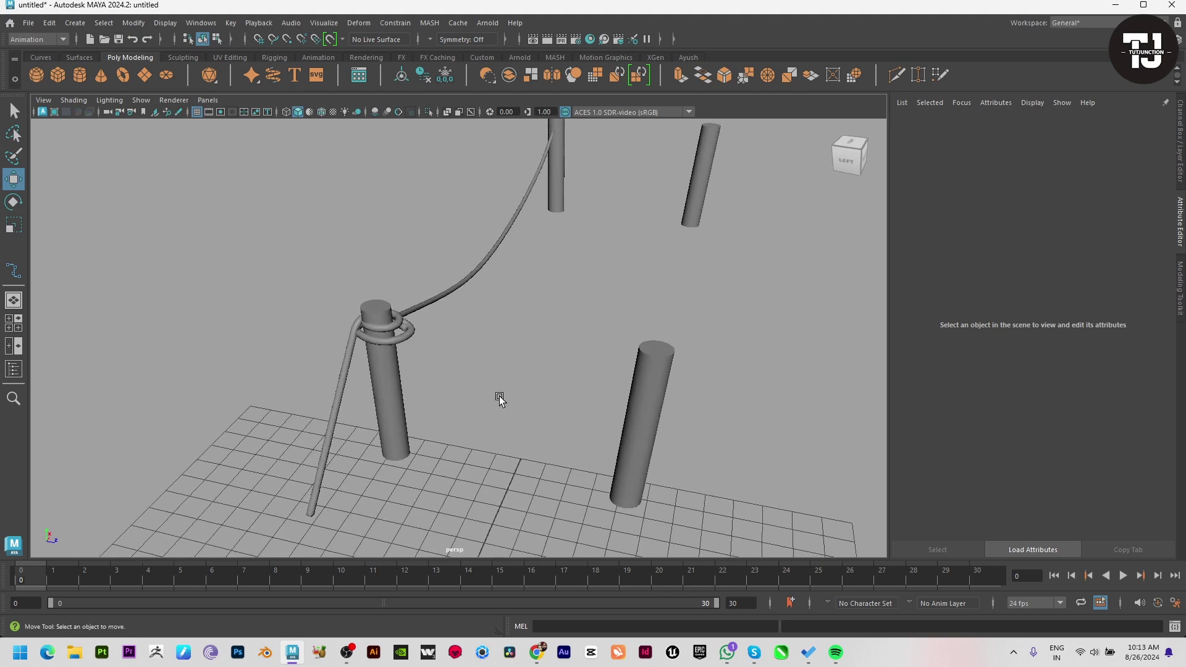
scroll(408, 344, up, 3)
Combine the span rope and guy rope into one mesh, sweep3, via the Modeling menu set
click(398, 316)
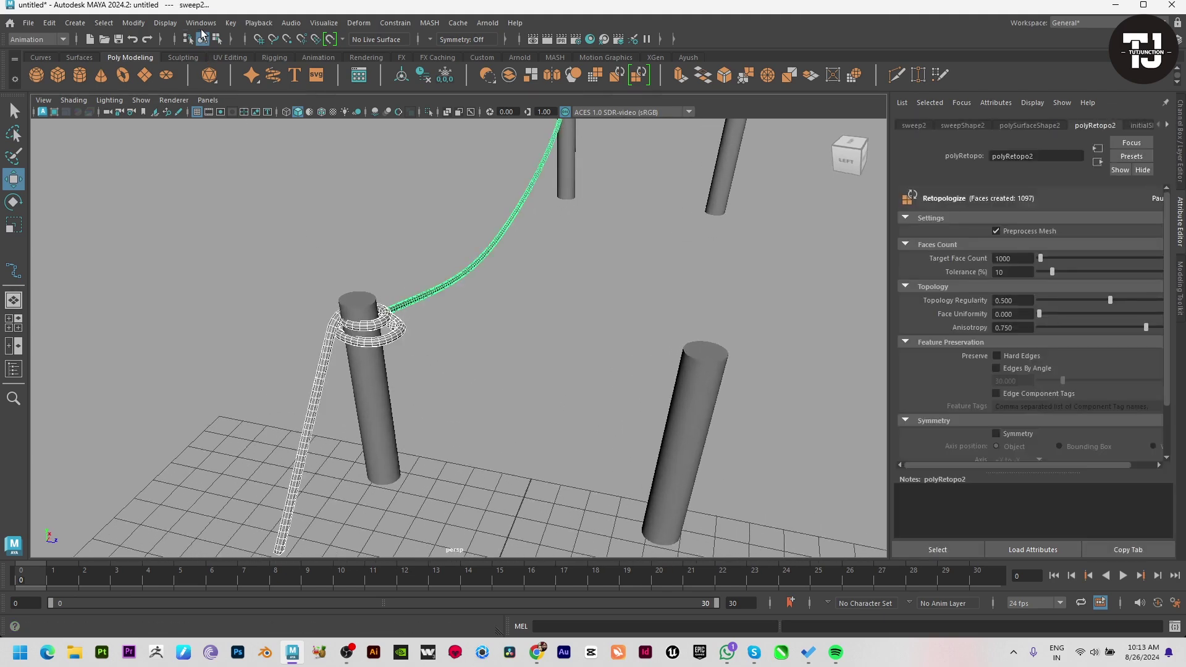
click(149, 23)
click(162, 22)
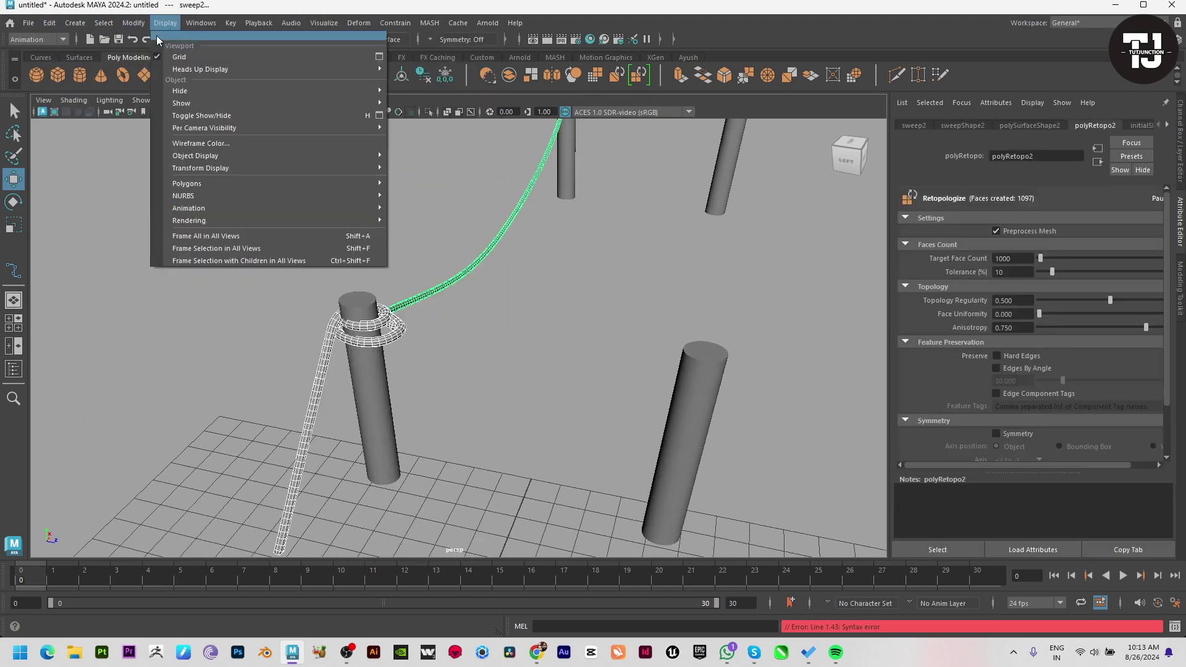
click(43, 43)
click(235, 22)
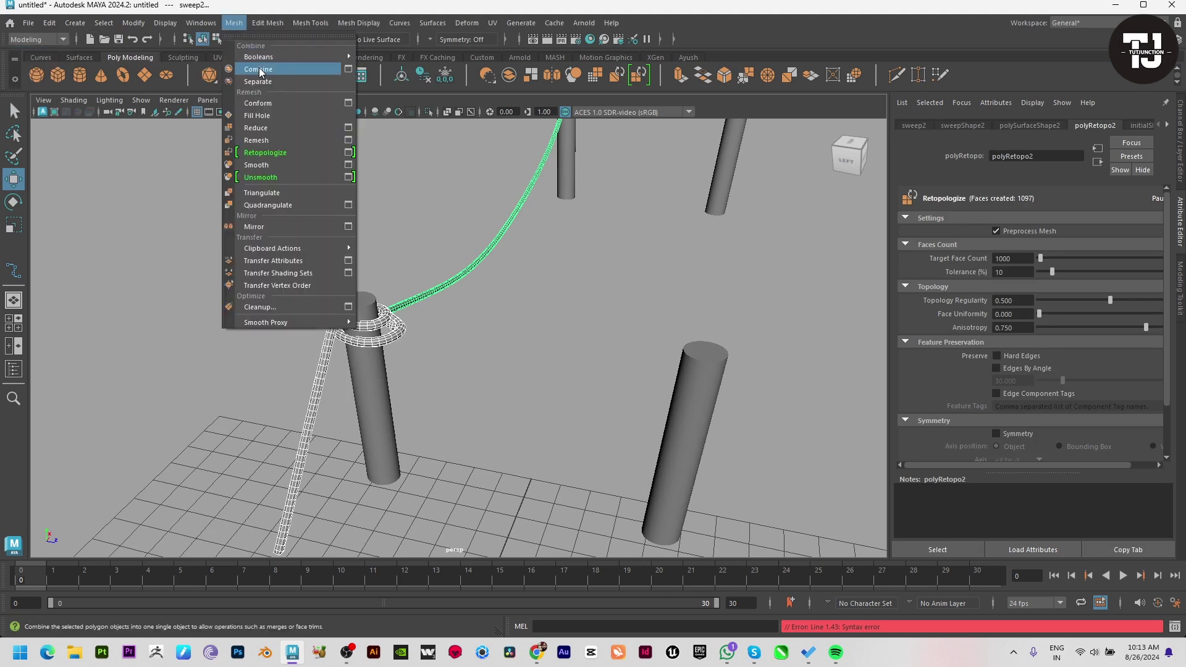
click(253, 70)
mouse_move(548, 291)
alt+mouse_down()
mouse_move(537, 313)
mouse_move(497, 322)
alt+mouse_up()
Duplicate the rope and slide the copy along X to the second pair of posts
alt+middle_drag(497, 322, 428, 357)
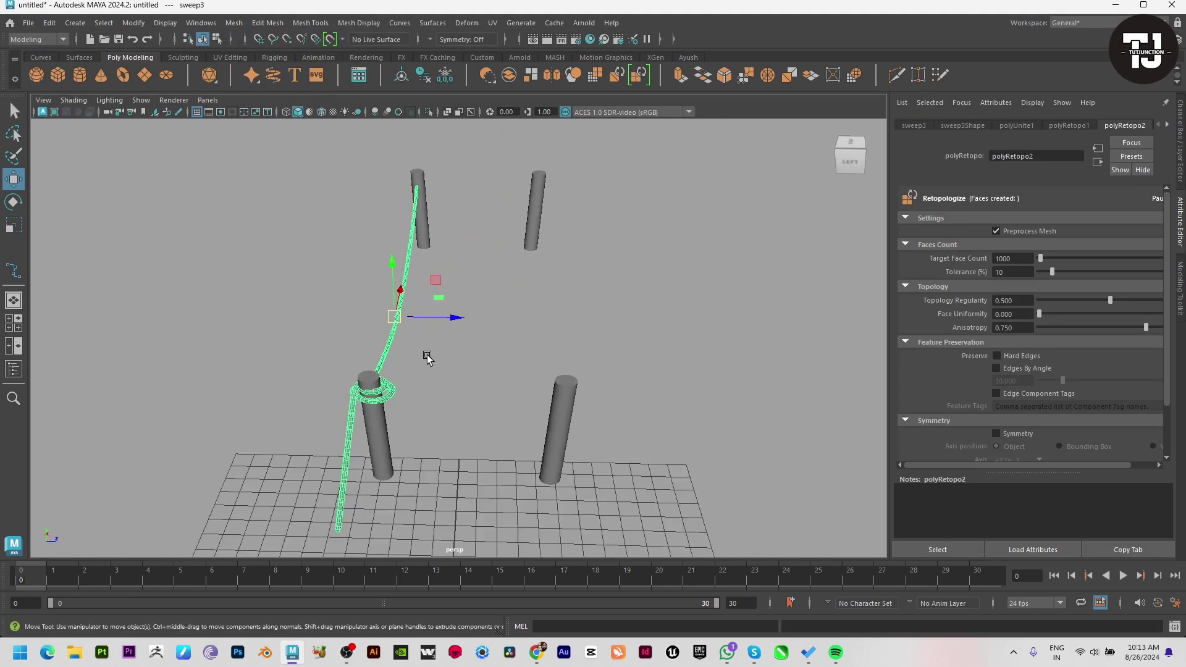
key(ctrl+d)
mouse_move(445, 319)
mouse_down()
mouse_move(594, 324)
mouse_move(604, 336)
mouse_up()
scroll(603, 336, up, 5)
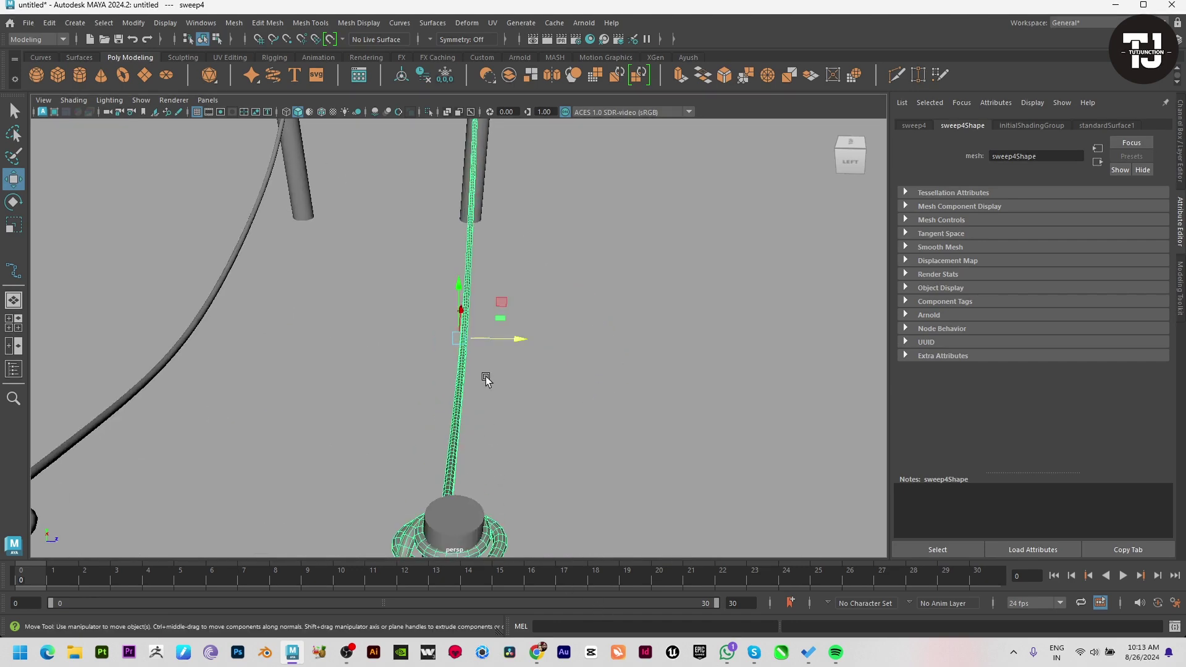
drag(510, 341, 511, 339)
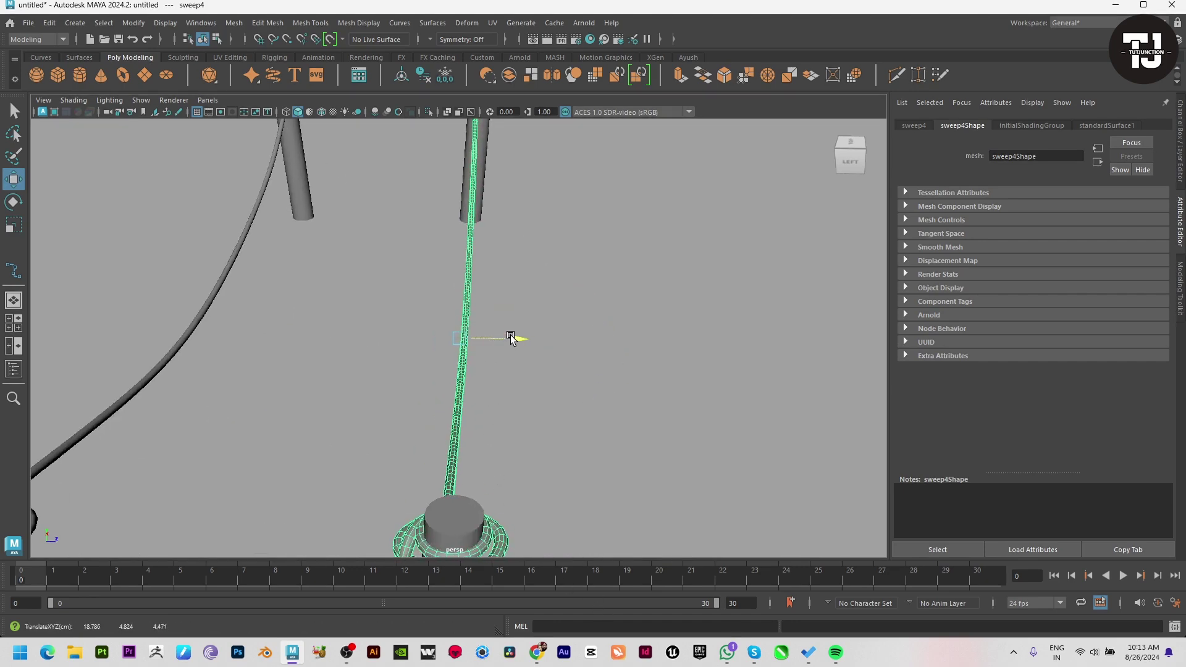
click(754, 461)
scroll(455, 415, down, 5)
mouse_move(455, 416)
alt+mouse_down()
mouse_move(481, 418)
mouse_move(494, 405)
mouse_move(431, 450)
alt+mouse_up()
scroll(492, 497, up, 3)
Select both parallel ropes and combine them into one object
click(397, 323)
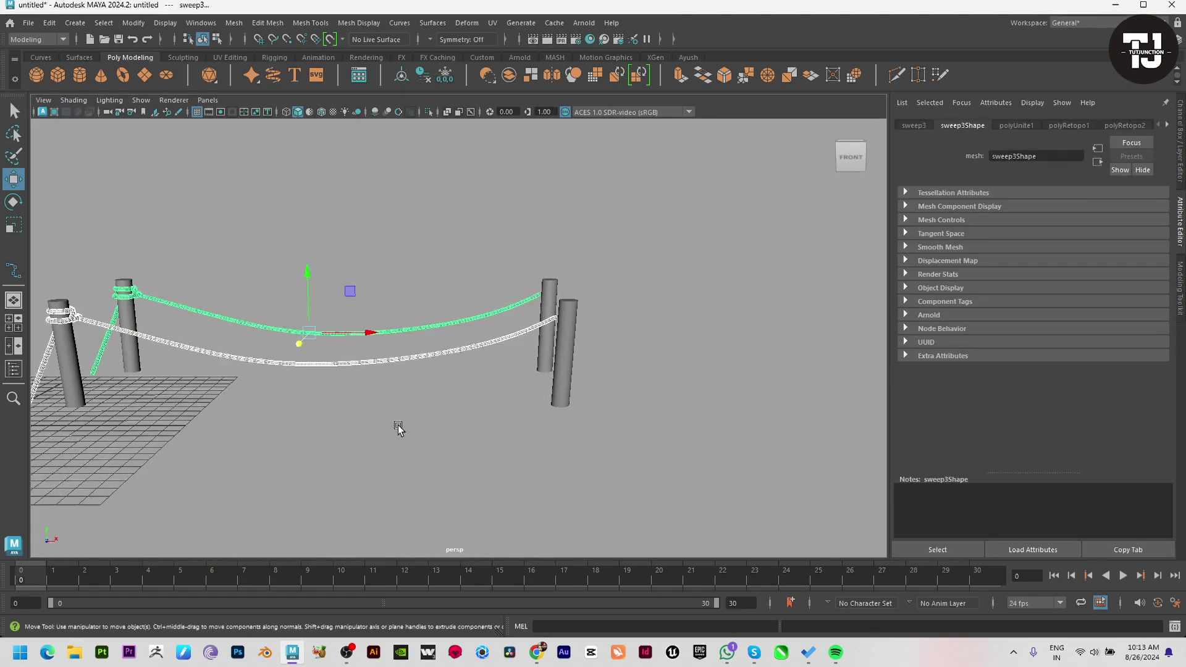
right_drag(380, 371, 394, 431)
alt+drag(394, 431, 339, 387)
click(320, 480)
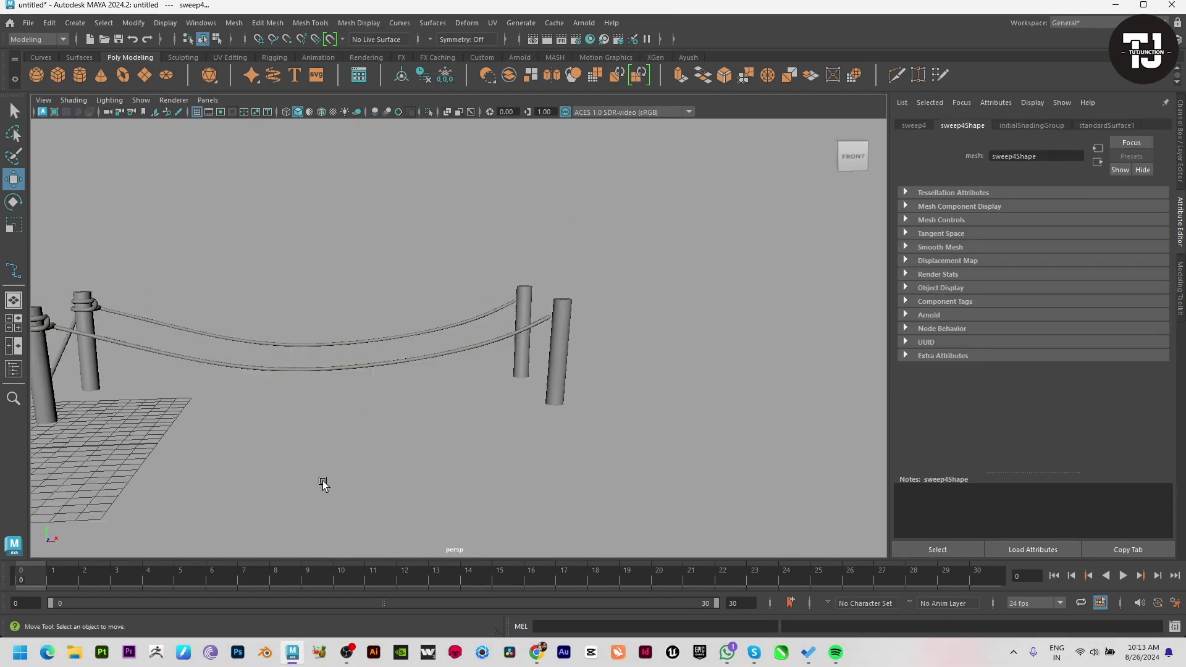
click(316, 374)
click(234, 23)
click(247, 53)
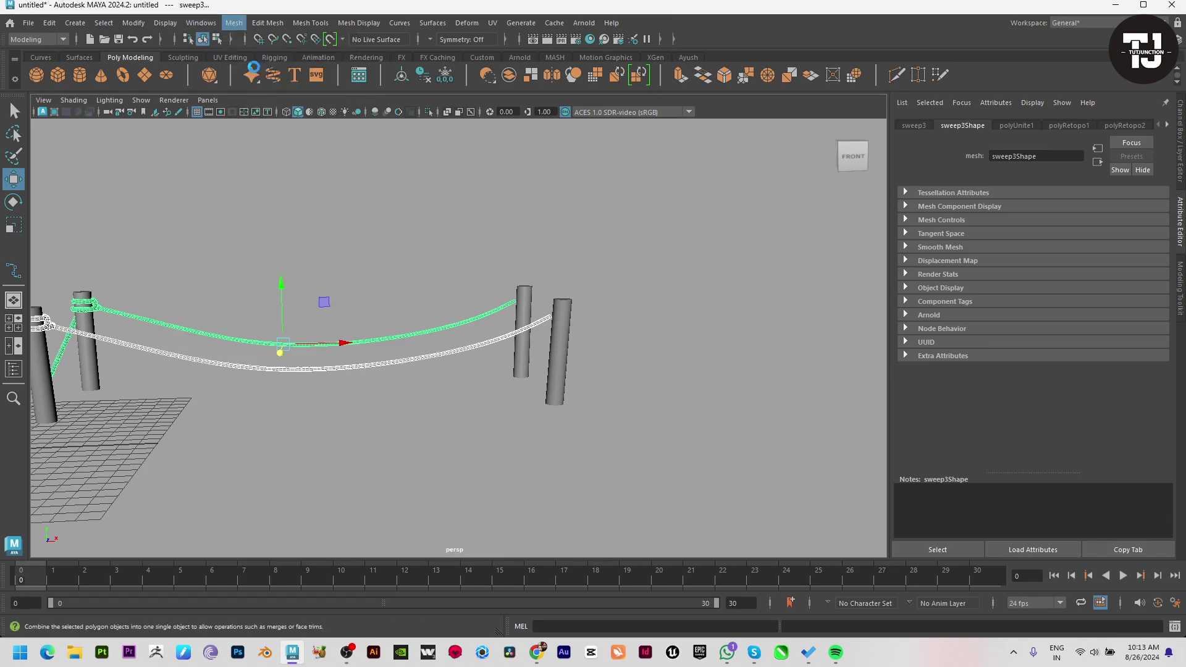
click(340, 286)
In the front view, remove the right half of the rope faces and select the left half
key(space)
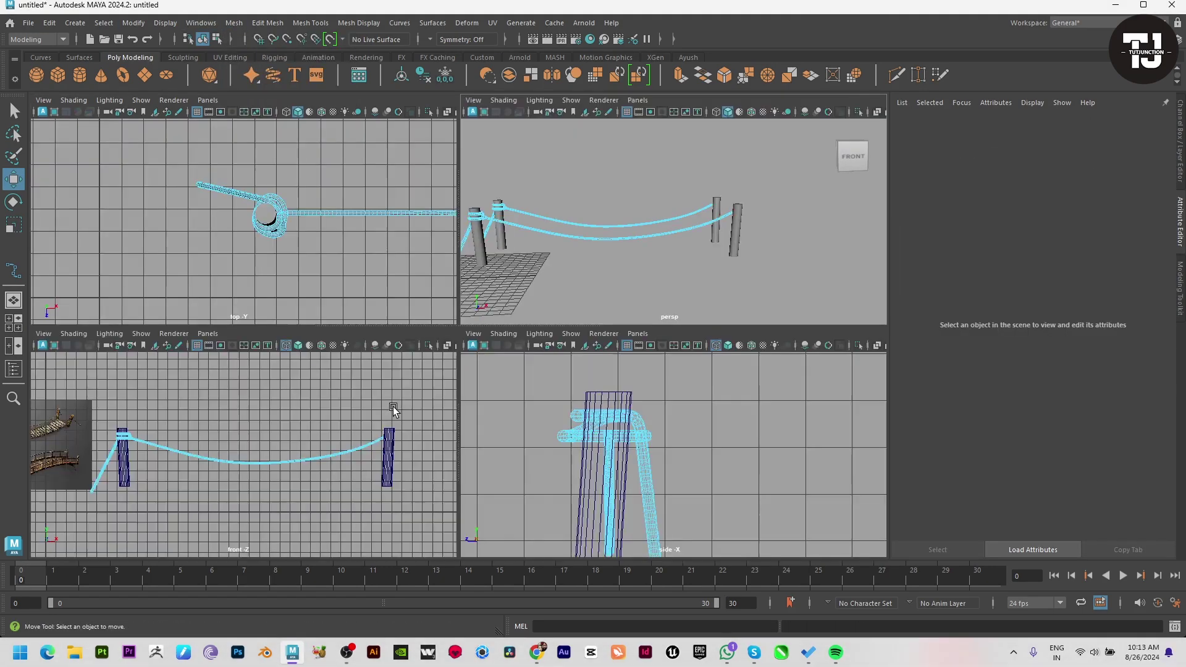
key(space)
drag(479, 172, 817, 447)
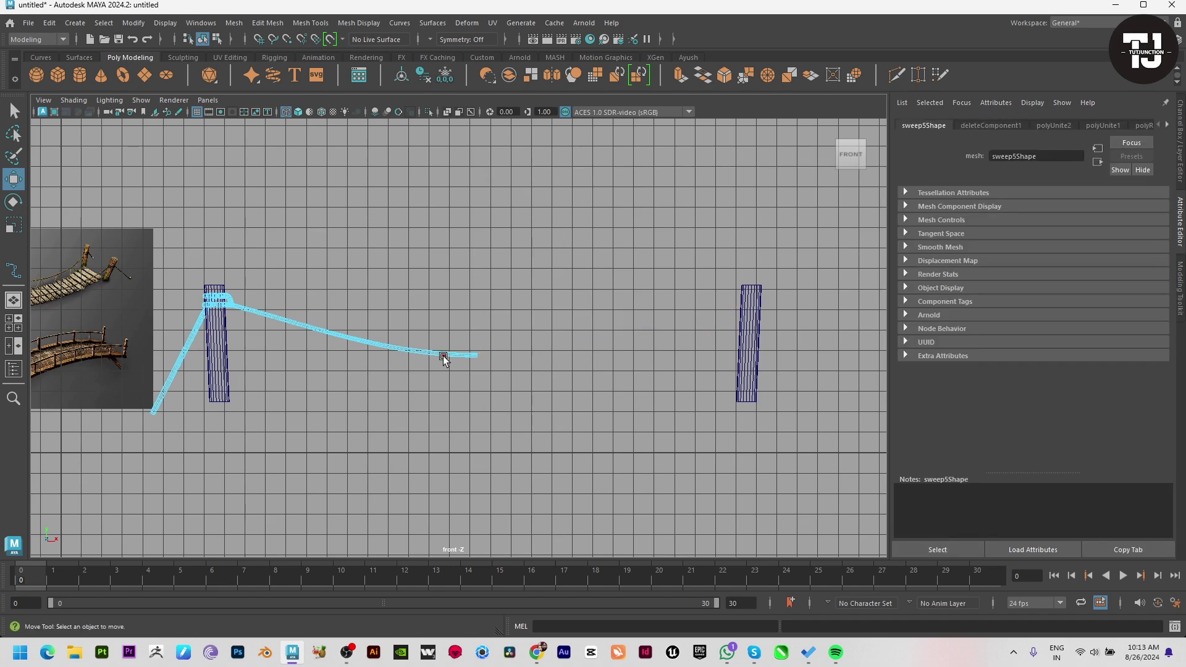
drag(538, 296, 404, 439)
Mirror the left rope half with Scale X -1 and position the copy, sweep6, on the far posts
key(ctrl+shift+d)
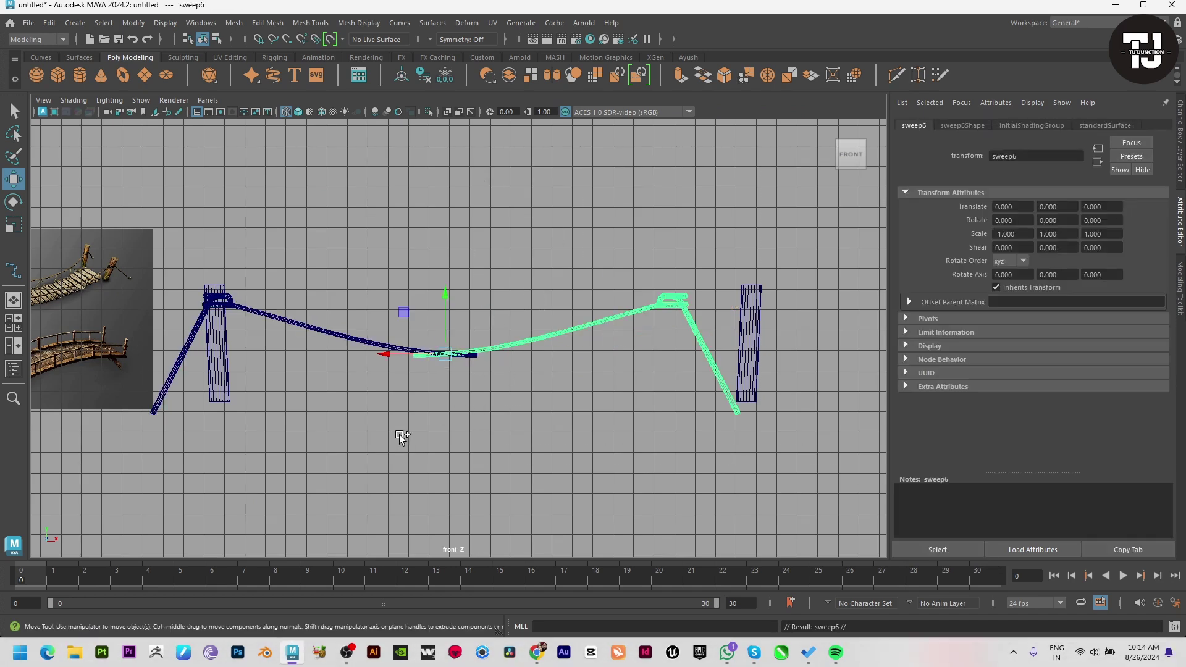
drag(395, 347, 465, 343)
key(space)
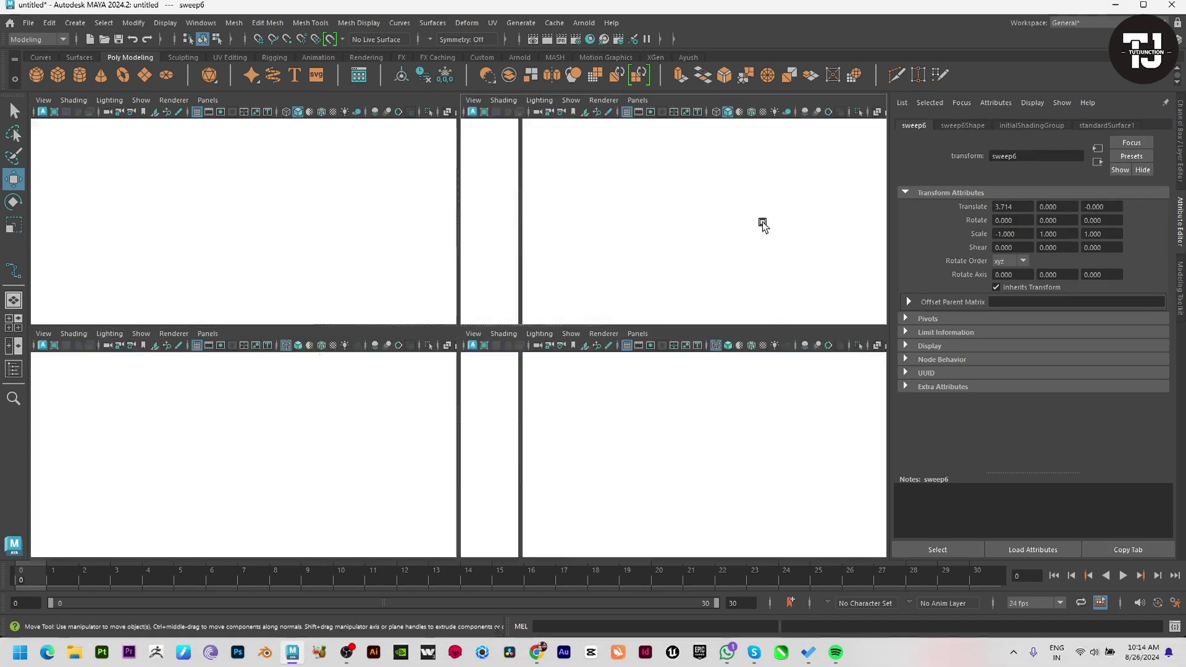
key(space)
alt+drag(624, 321, 624, 388)
alt+middle_drag(638, 369, 639, 222)
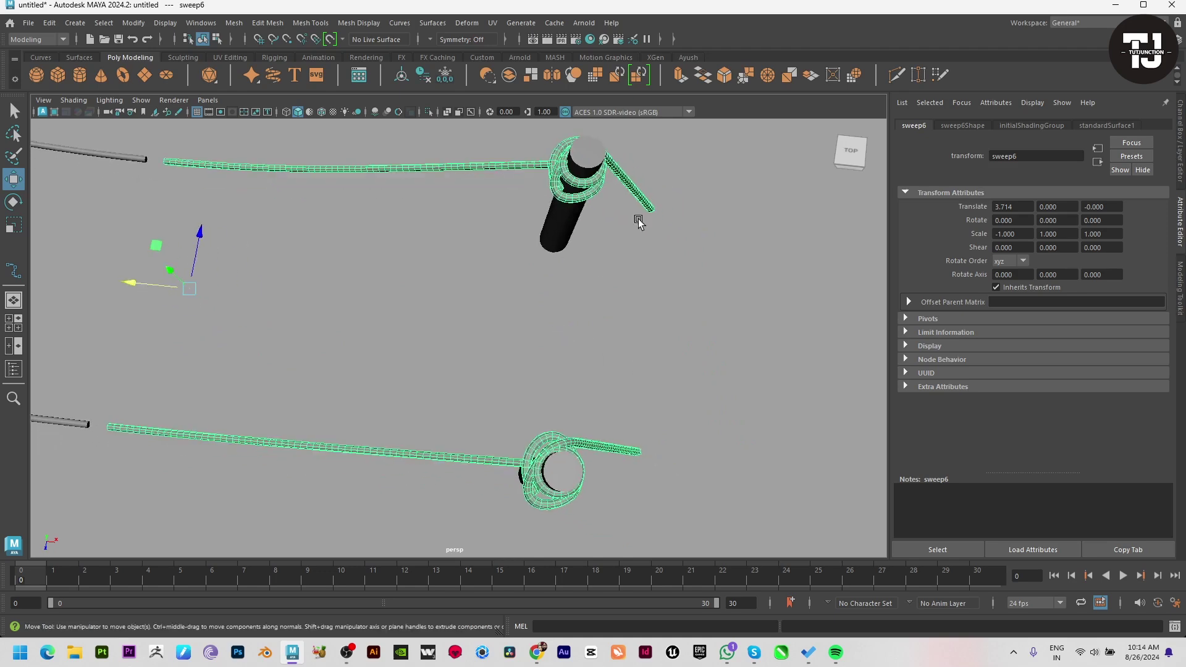
drag(128, 285, 134, 284)
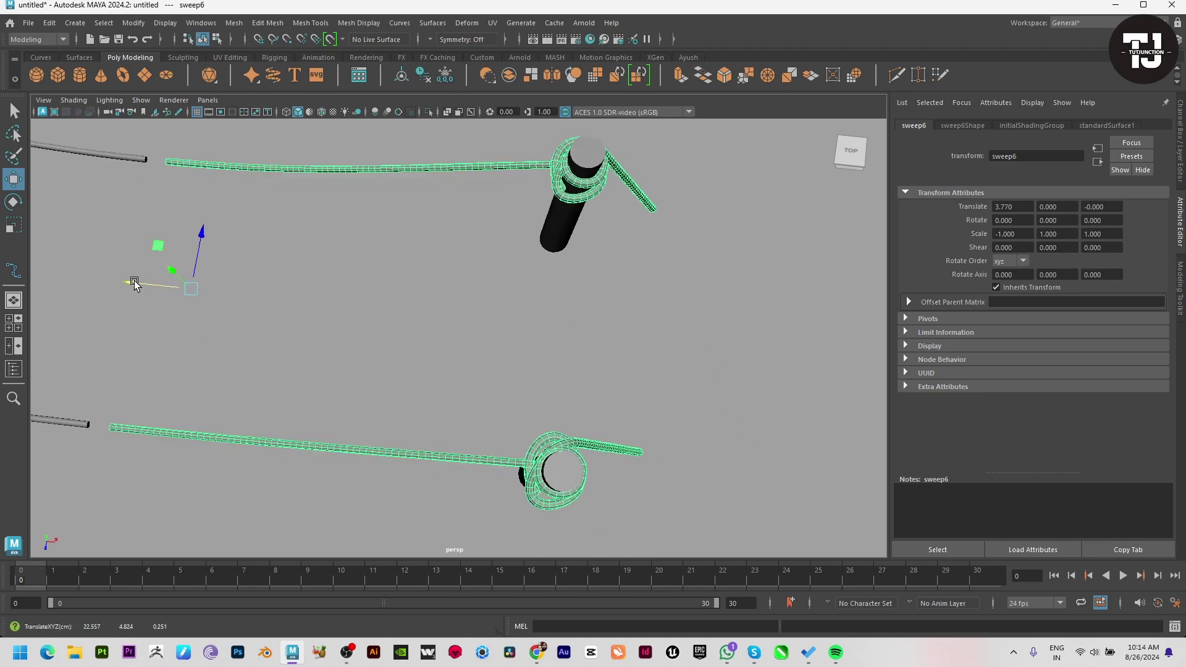
mouse_move(134, 284)
alt+right_down()
mouse_move(592, 398)
mouse_move(550, 333)
mouse_move(391, 280)
alt+right_up()
shift+click(383, 310)
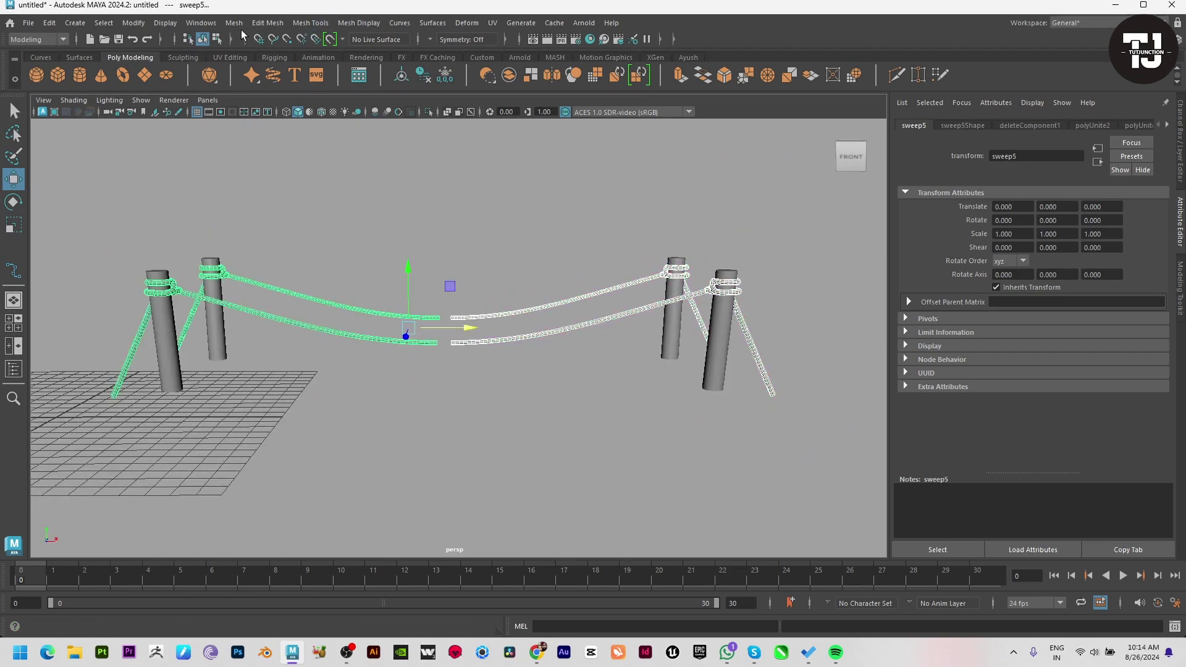
Combine the rope halves and select the two facing end edge loops at the gap
click(235, 23)
click(247, 69)
mouse_move(405, 245)
alt+right_down()
mouse_move(418, 410)
mouse_move(377, 422)
mouse_move(402, 512)
alt+right_up()
key(F10)
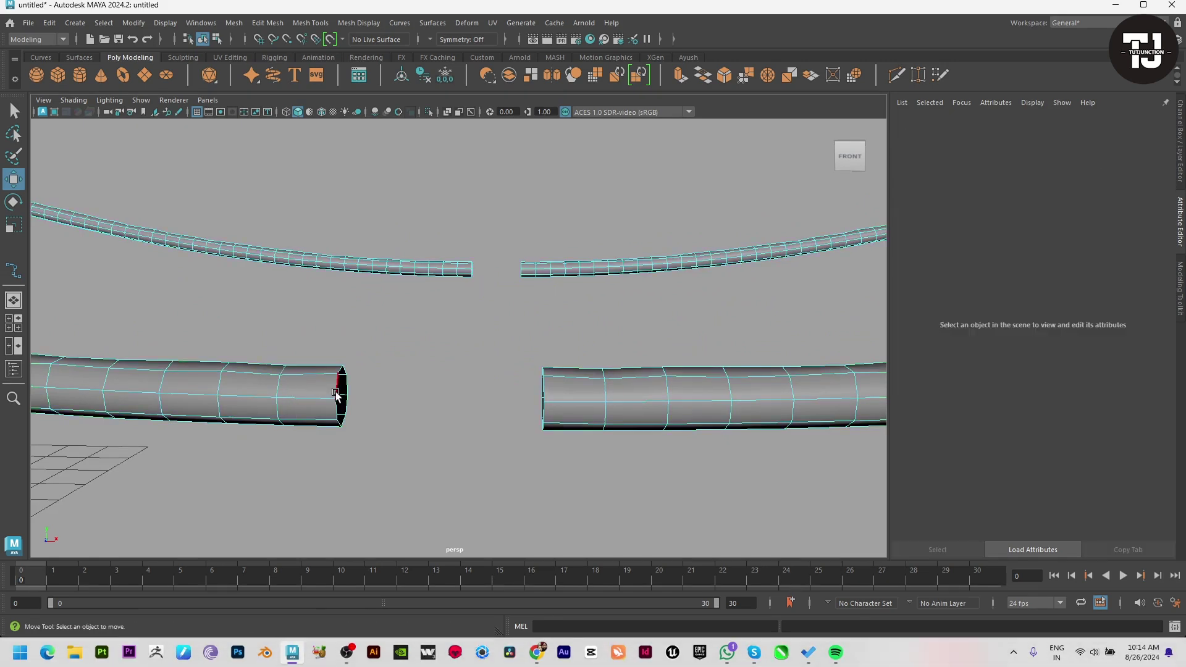
double_click(341, 398)
shift+double_click(550, 386)
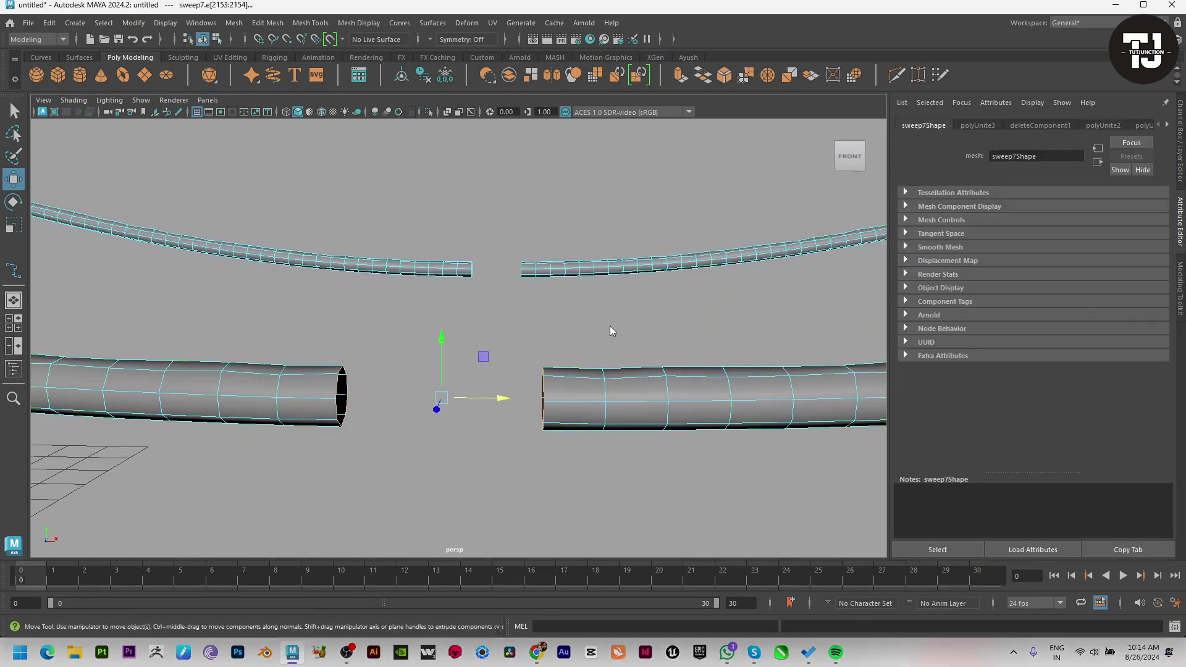
Bridge the mid-span gap and add edge divisions for an evenly subdivided continuous rope
shift+right_drag(609, 327, 608, 465)
click(608, 478)
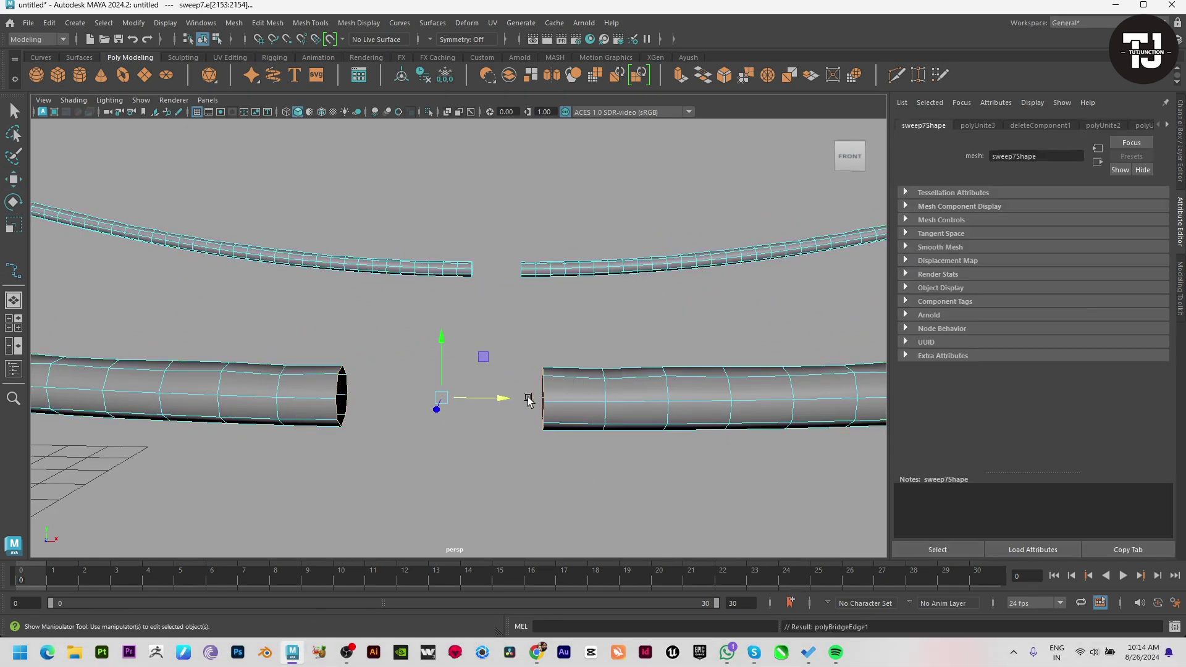
alt+drag(516, 431, 500, 373)
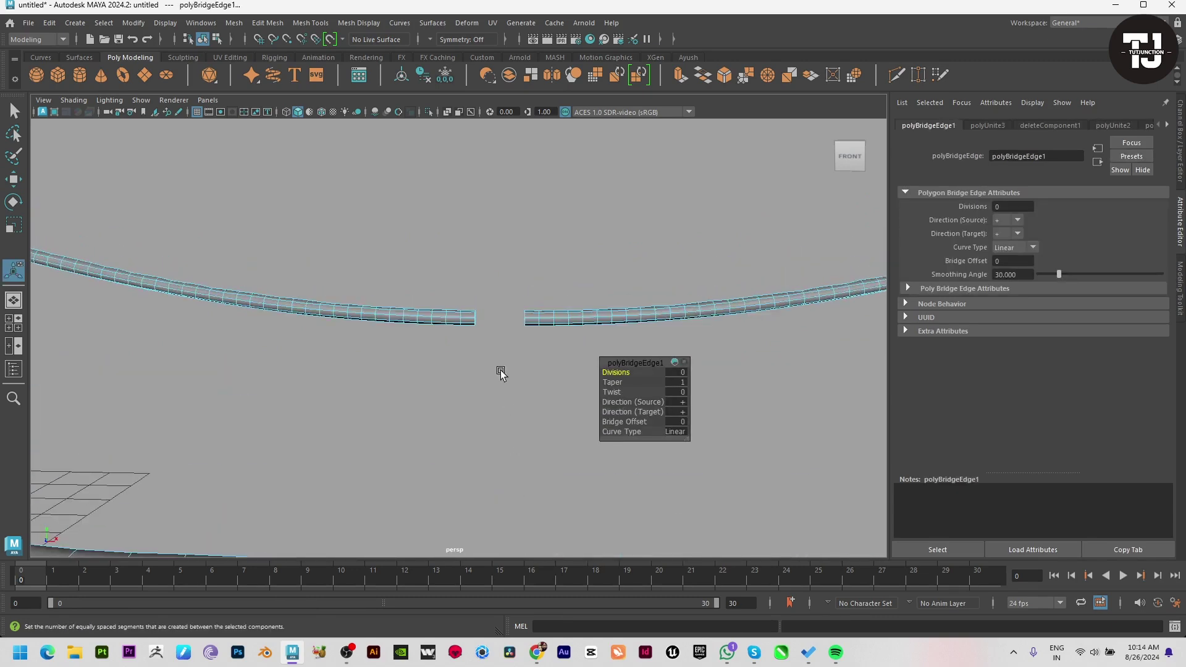
click(527, 328)
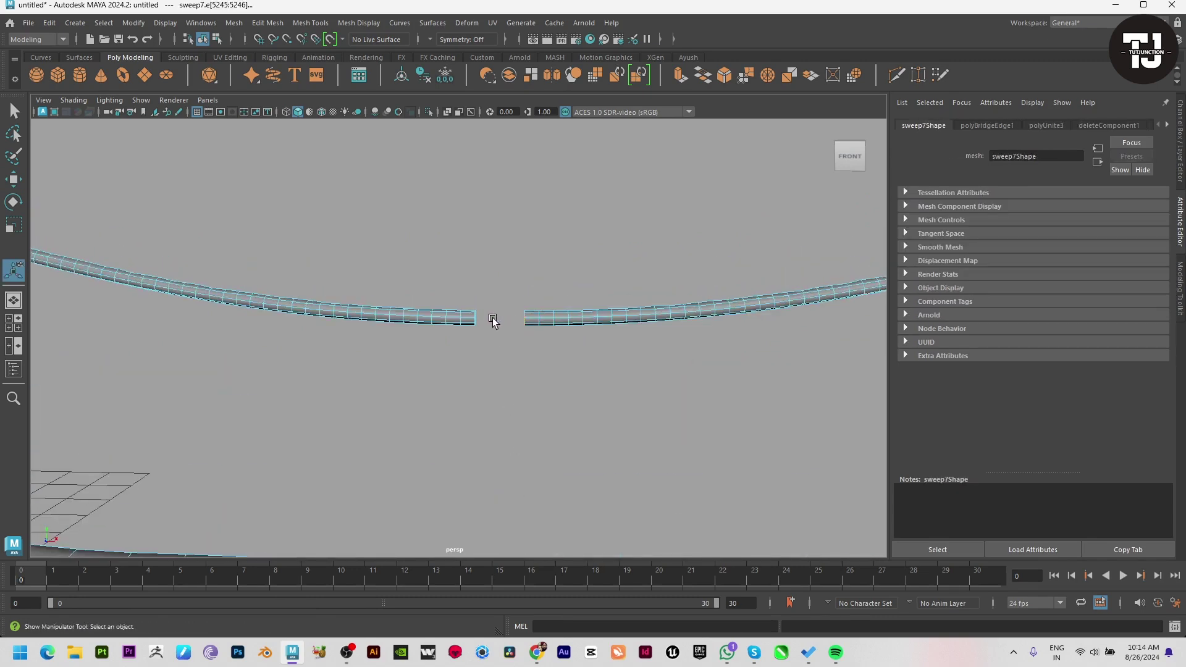
shift+right_click(517, 308)
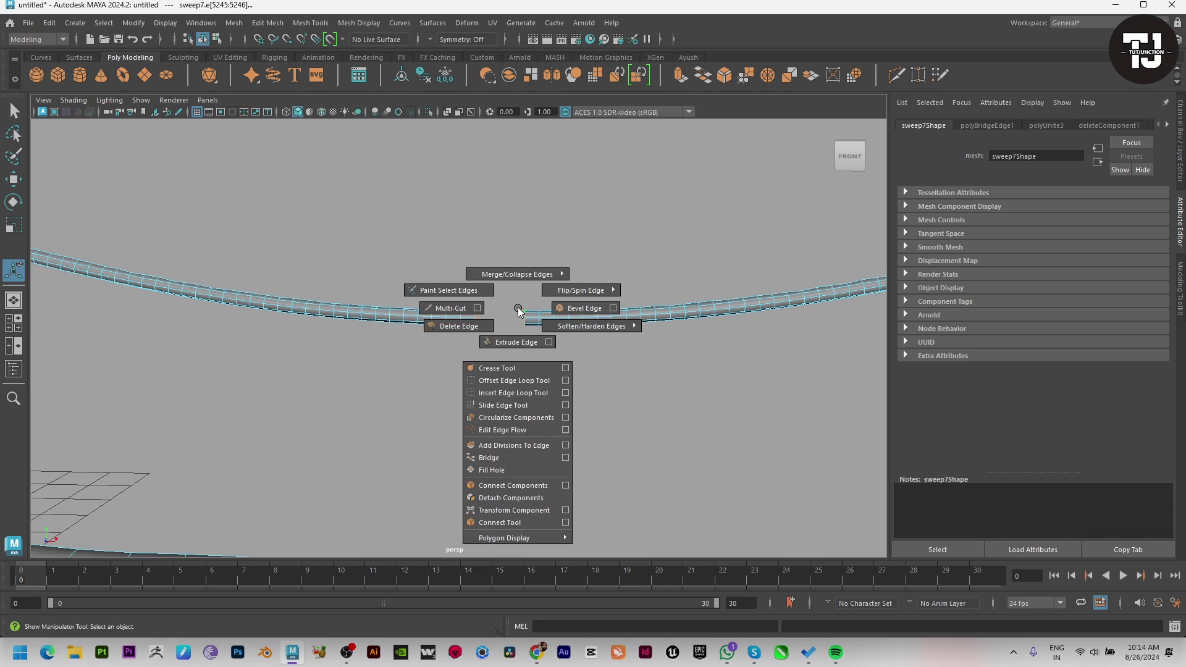
click(522, 445)
mouse_move(524, 455)
alt+mouse_down()
mouse_move(344, 410)
mouse_move(416, 391)
alt+mouse_up()
key(q)
click(452, 354)
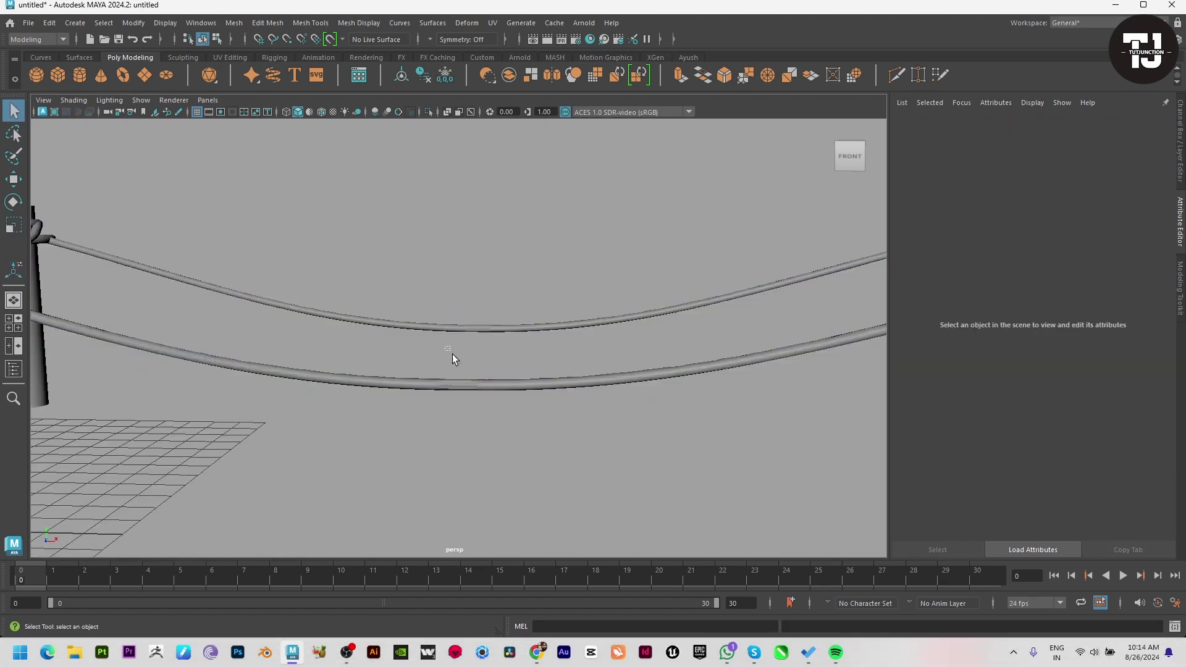
drag(452, 354, 533, 469)
click(361, 451)
scroll(361, 451, down, 5)
mouse_move(361, 451)
alt+mouse_down()
mouse_move(260, 432)
mouse_move(362, 299)
alt+mouse_up()
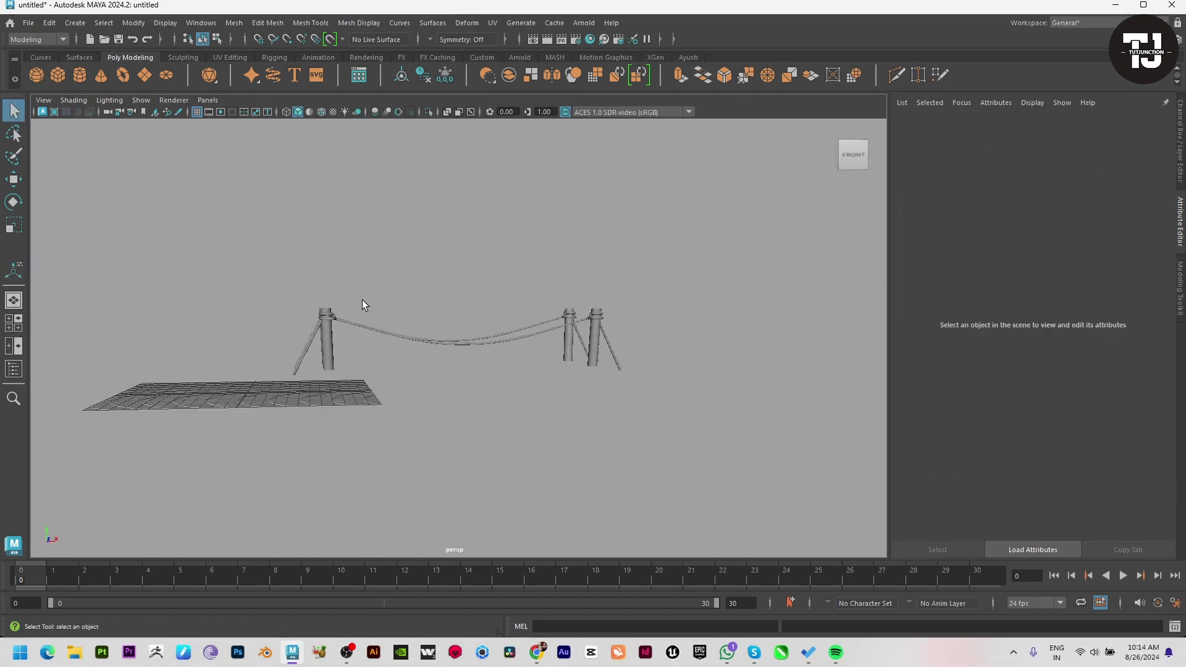
Frame the front view on the post, rope and reference image
mouse_move(468, 473)
alt+mouse_down()
mouse_move(376, 454)
mouse_move(490, 454)
mouse_move(385, 422)
mouse_move(346, 440)
alt+mouse_up()
key(space)
key(space)
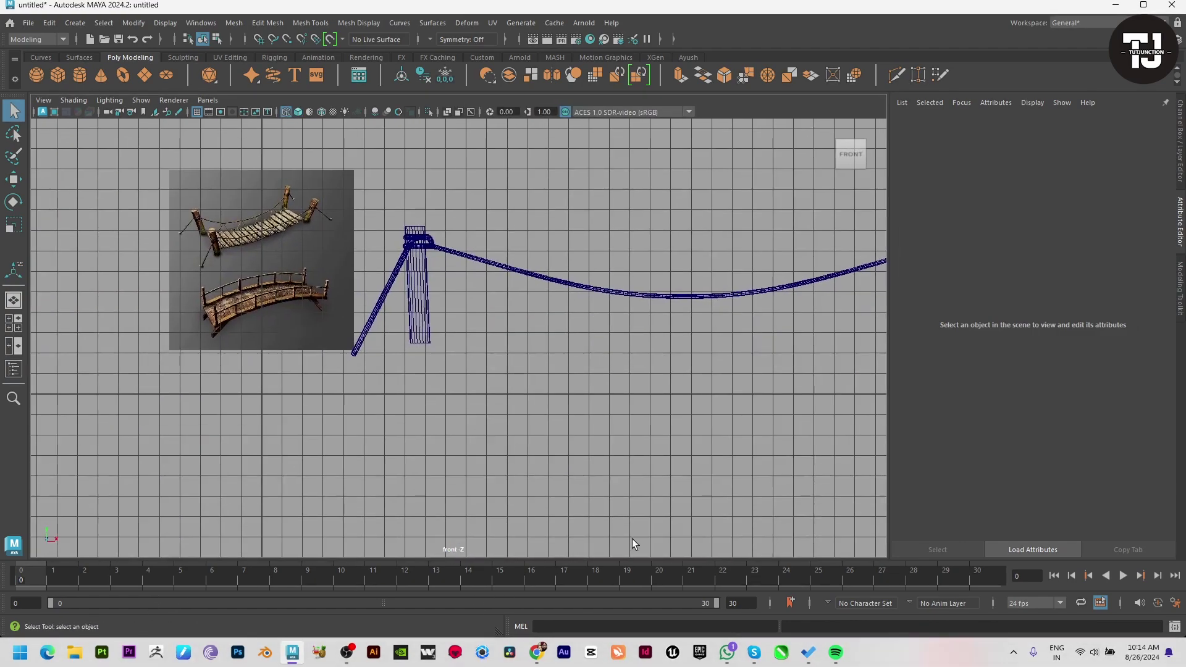
alt+middle_drag(506, 384, 487, 380)
scroll(513, 367, up, 2)
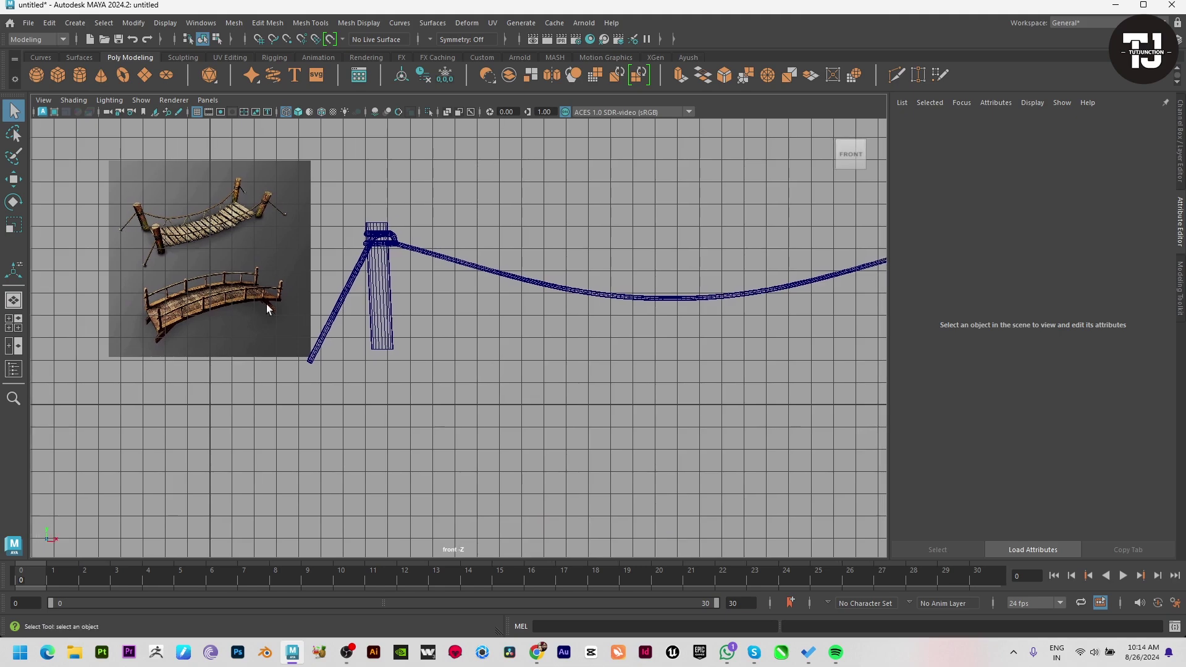
alt+middle_drag(267, 309, 375, 395)
mouse_move(276, 371)
alt+right_down()
mouse_move(331, 457)
mouse_move(391, 398)
alt+right_up()
scroll(383, 365, down, 3)
mouse_move(379, 336)
alt+middle_down()
mouse_move(564, 394)
mouse_move(291, 369)
alt+middle_up()
alt+middle_drag(463, 450, 547, 461)
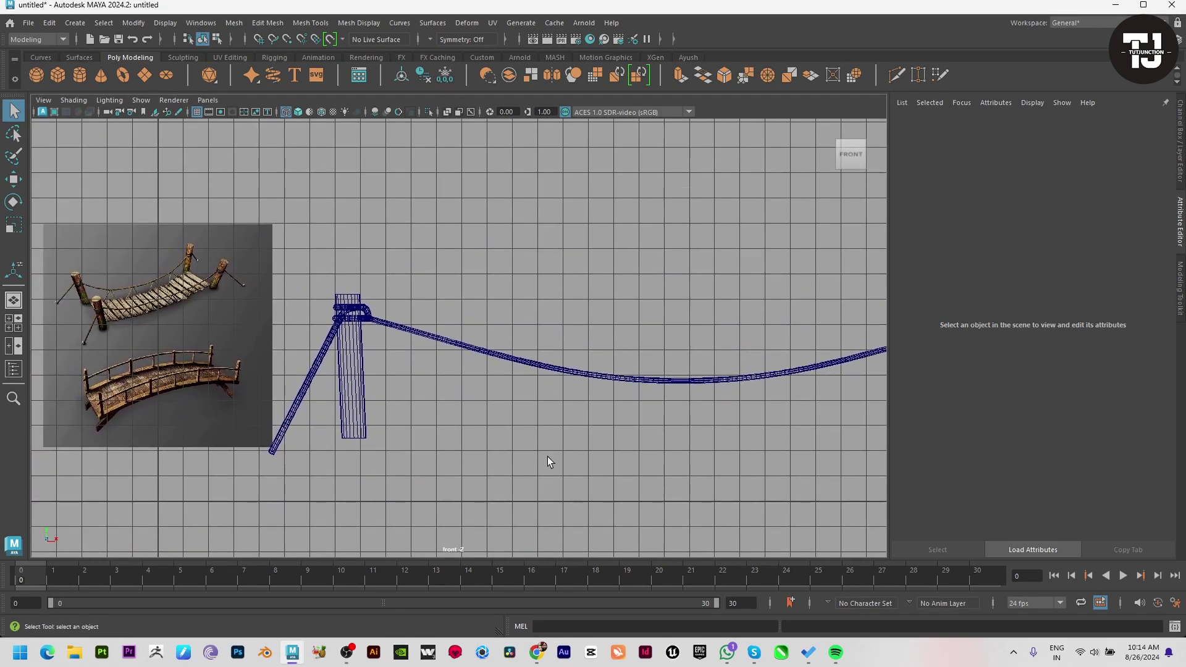
Draw a plank-sized polygon plane between the ropes in the top view
click(144, 76)
key(space)
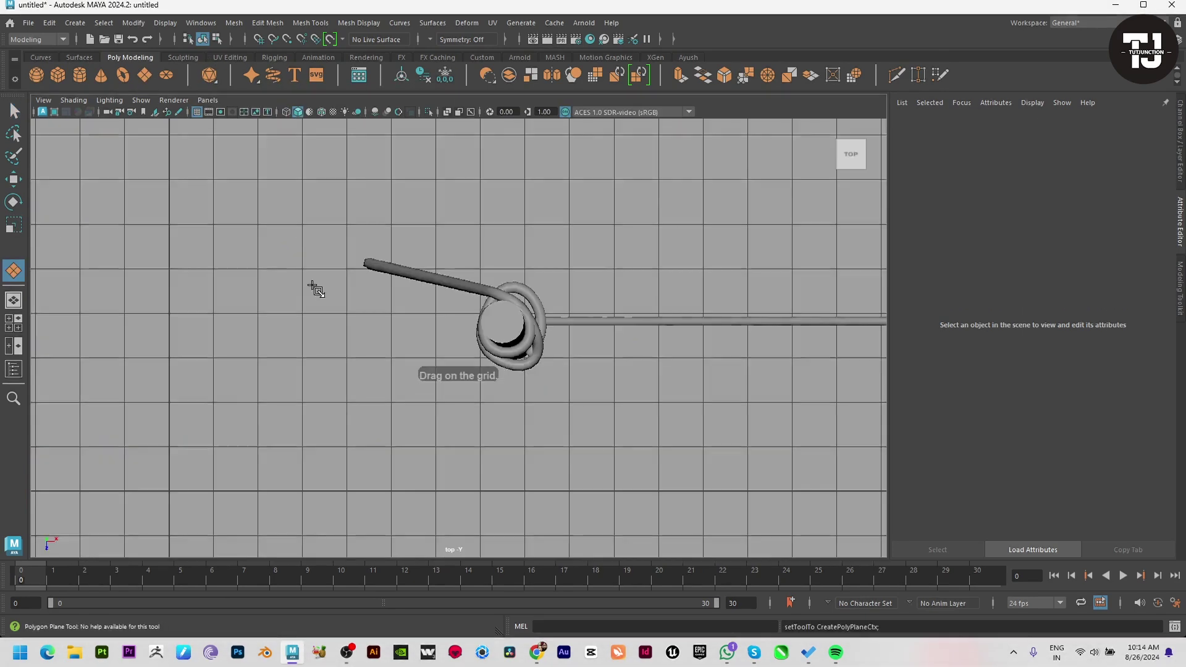
scroll(146, 297, down, 3)
key(space)
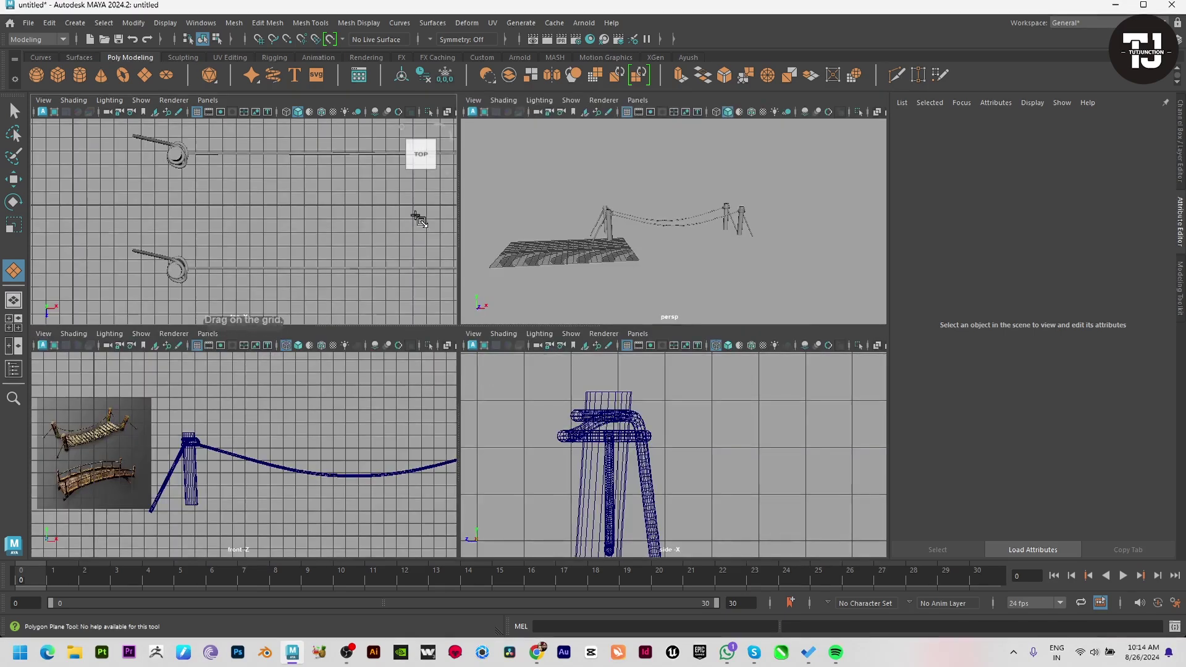
key(space)
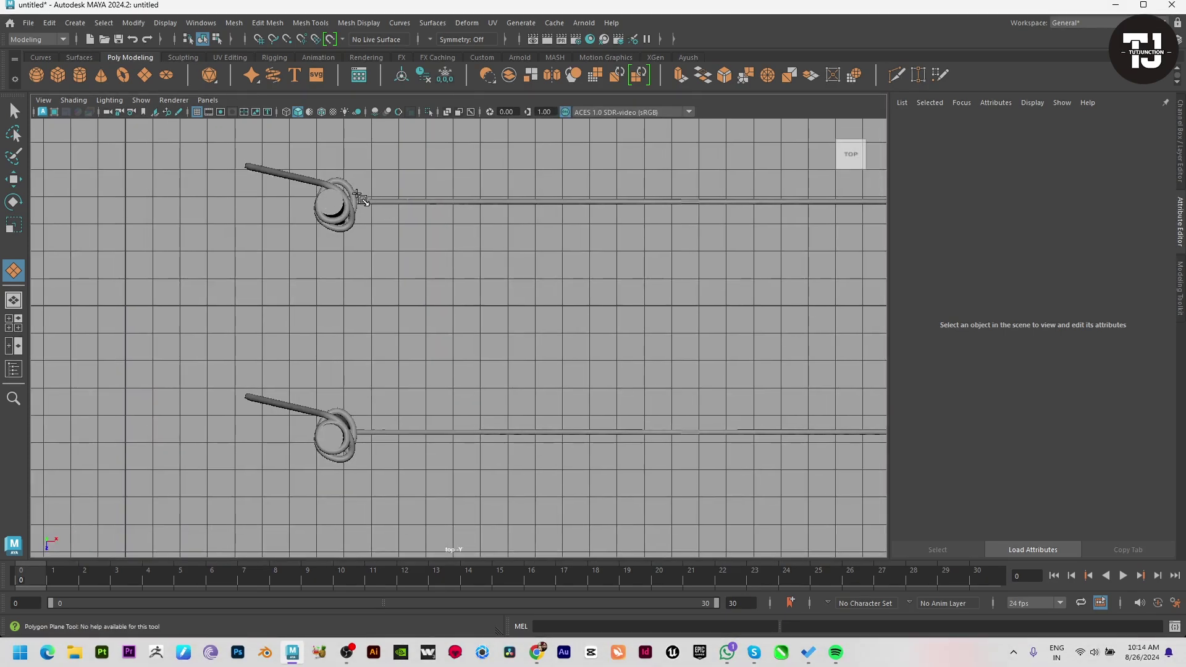
drag(354, 204, 371, 235)
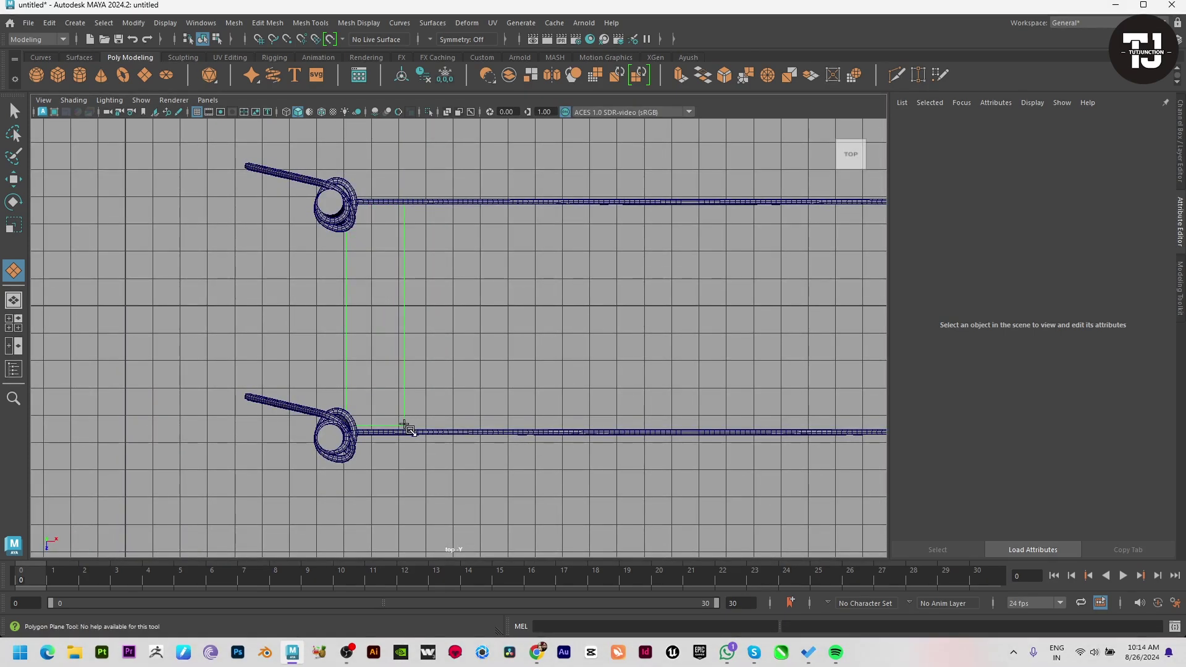
drag(406, 431, 406, 430)
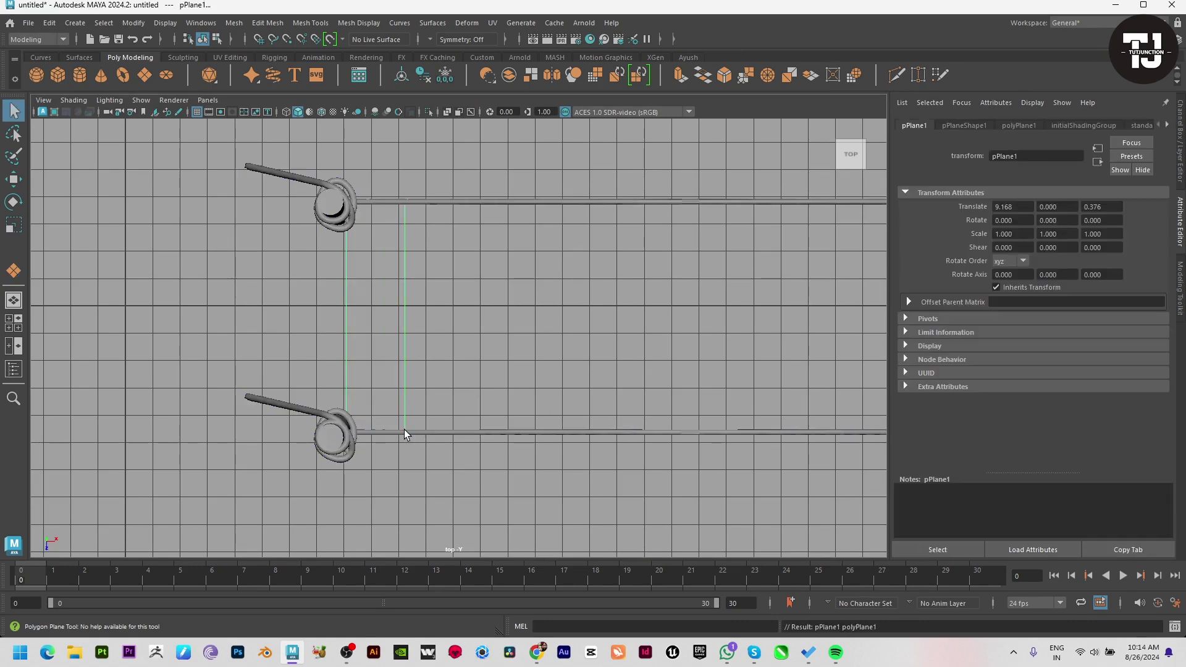
Extrude the plane's face to give it thickness and bevel the plank's edges
key(space)
key(space)
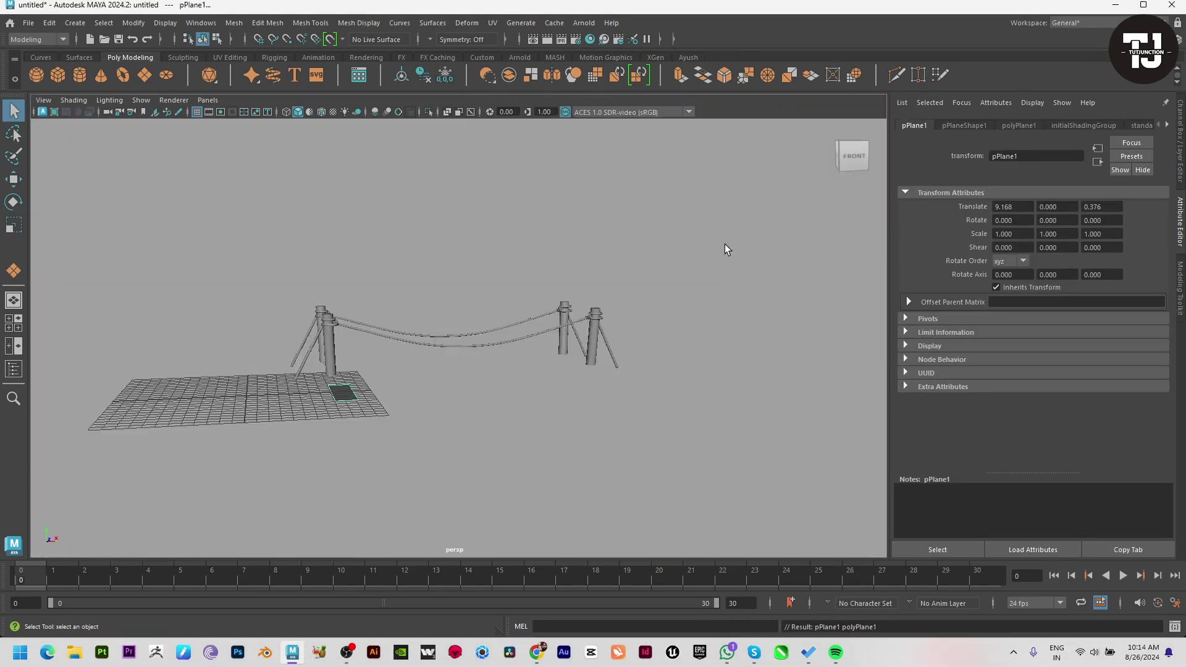
key(w)
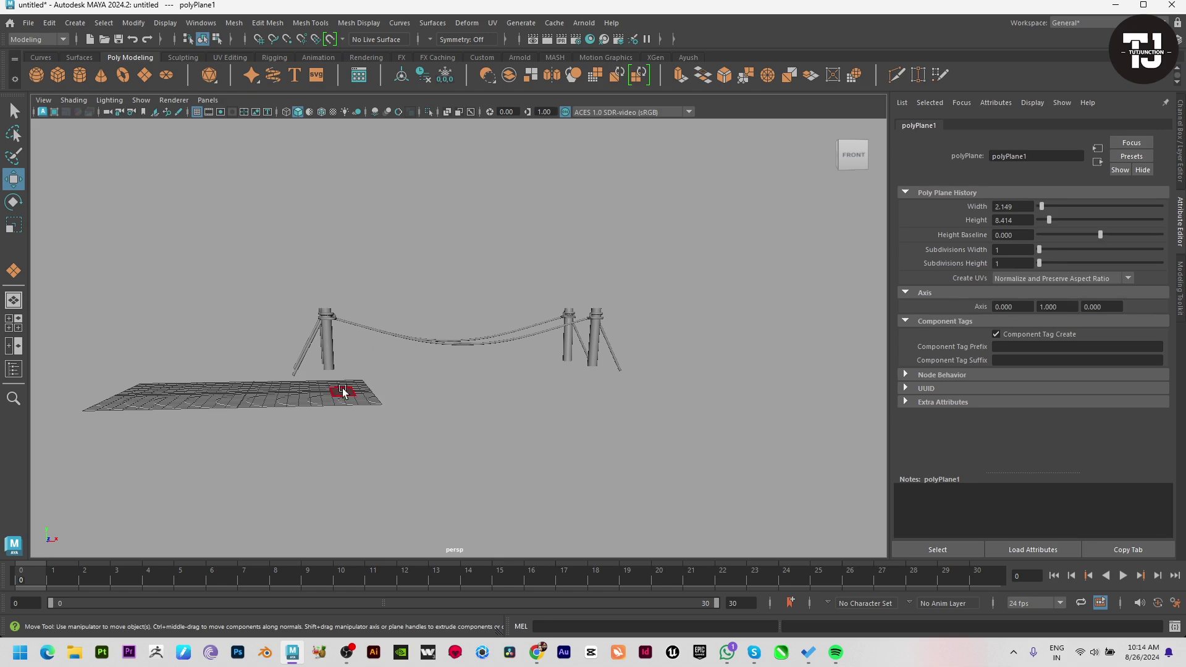
click(343, 392)
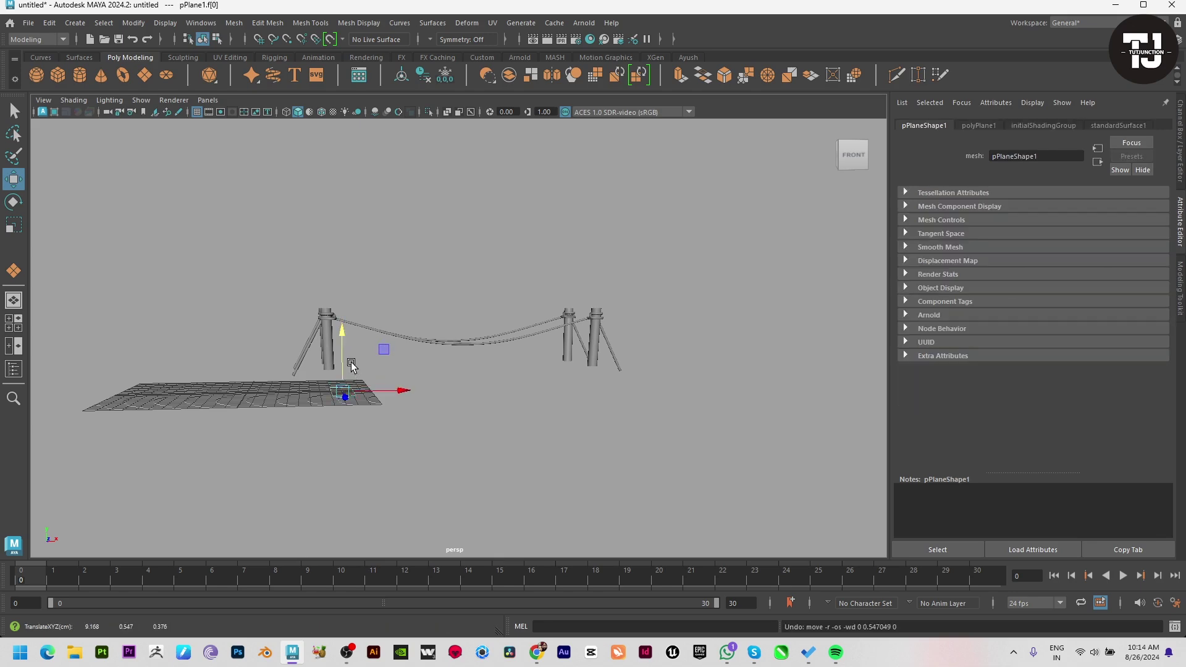
key(ctrl+e)
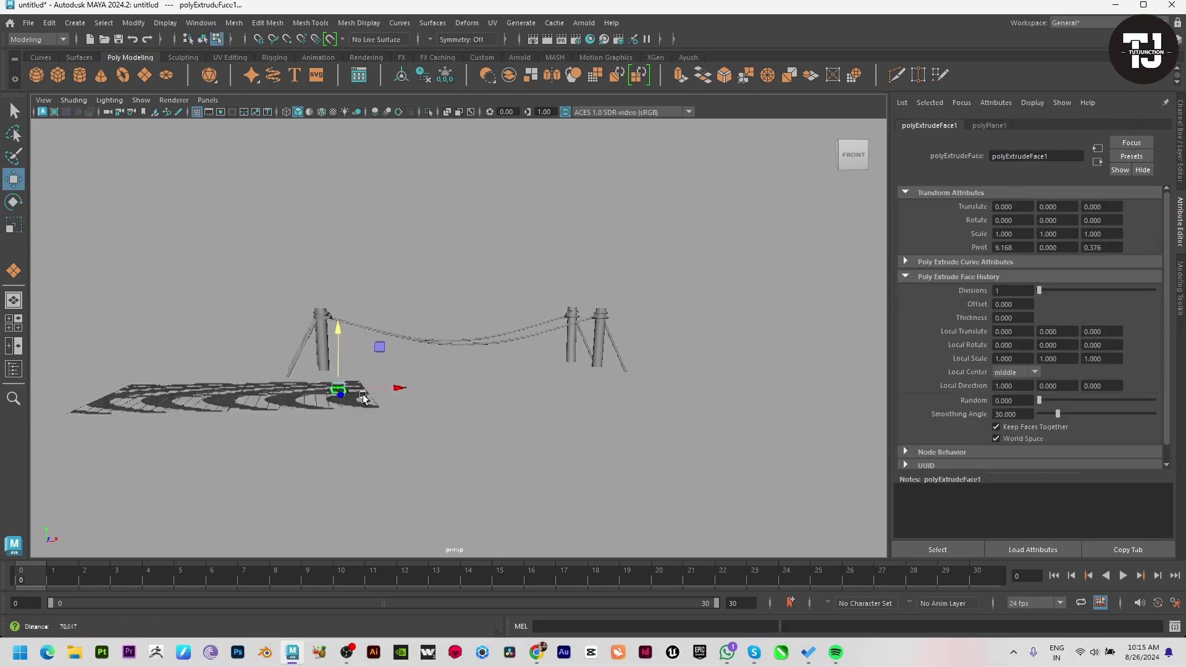
scroll(339, 347, up, 5)
scroll(305, 471, up, 3)
scroll(377, 493, up, 3)
click(299, 376)
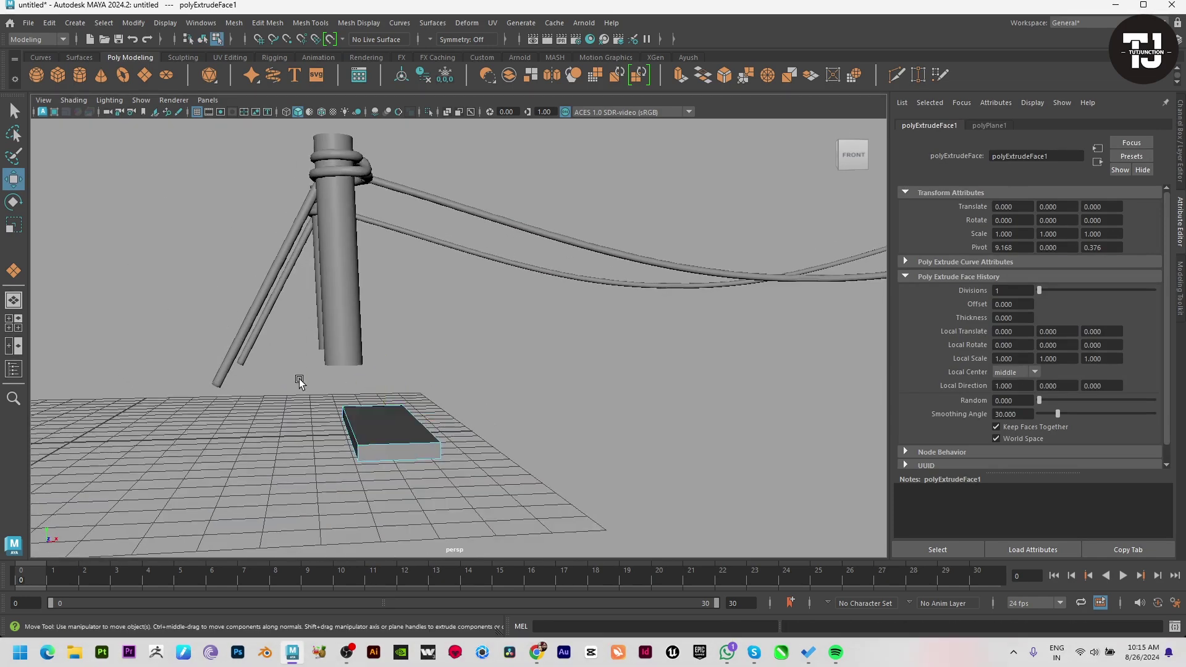
click(389, 432)
key(ctrl+b)
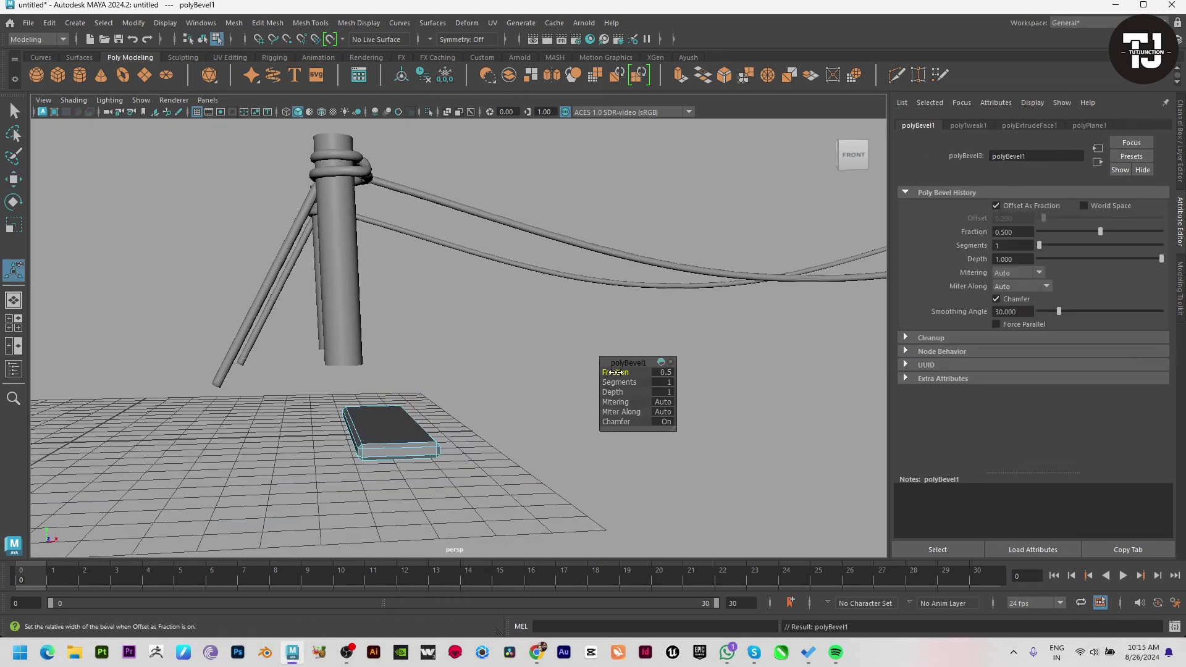
Raise the bevelled plank up to the height of the ropes
key(F8)
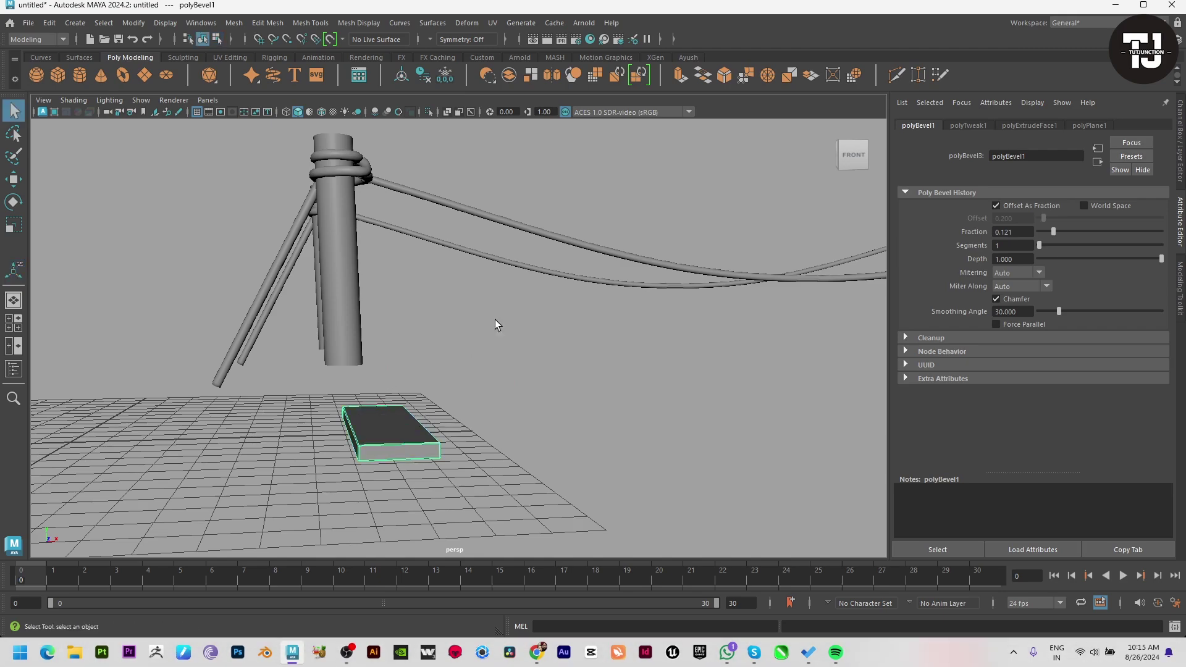
scroll(413, 429, down, 5)
key(w)
key(space)
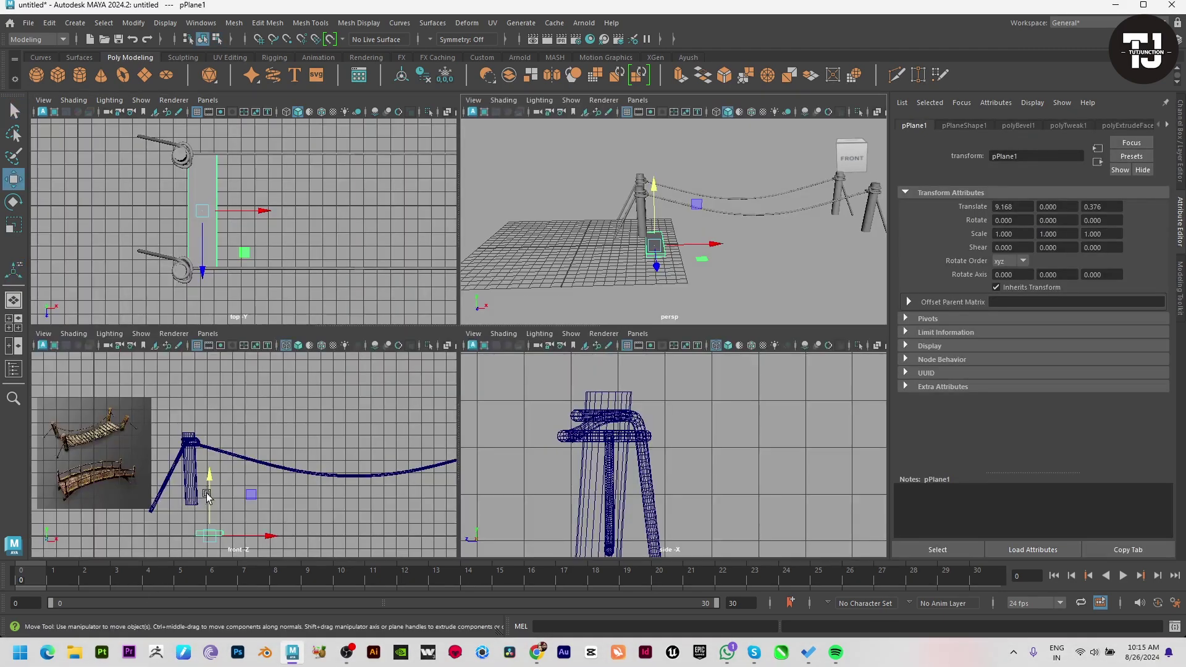
key(space)
key(space)
key(space)
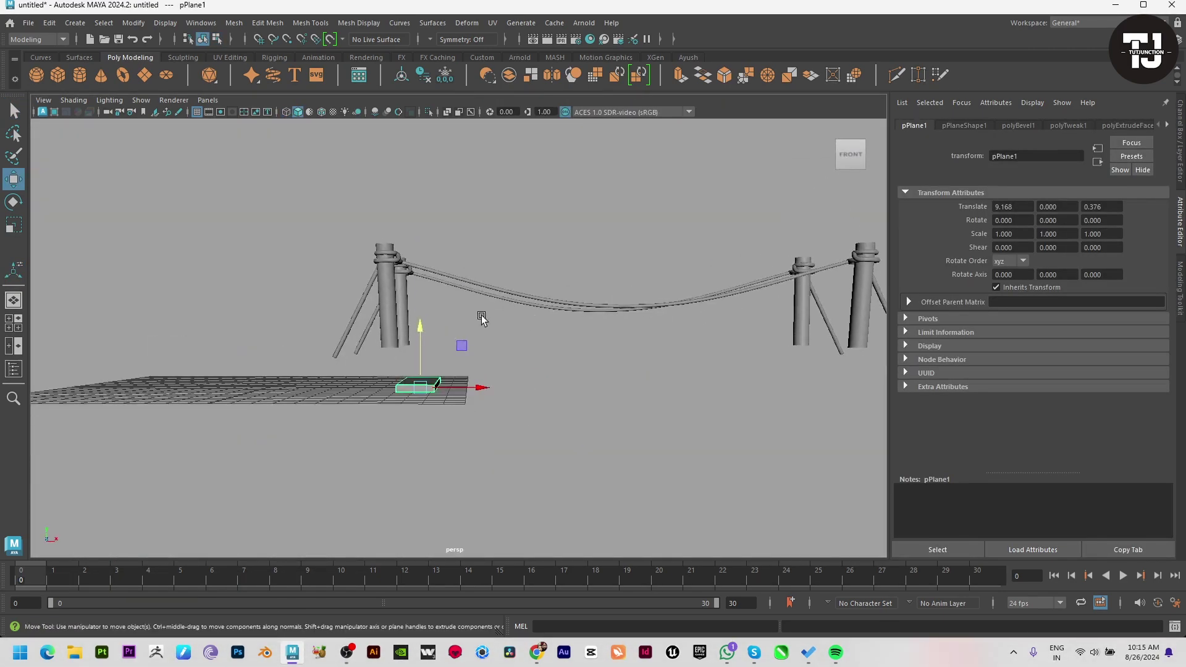
mouse_move(416, 325)
mouse_down()
mouse_move(423, 270)
mouse_move(460, 341)
mouse_move(492, 362)
mouse_move(470, 327)
mouse_move(503, 352)
mouse_move(498, 374)
mouse_up()
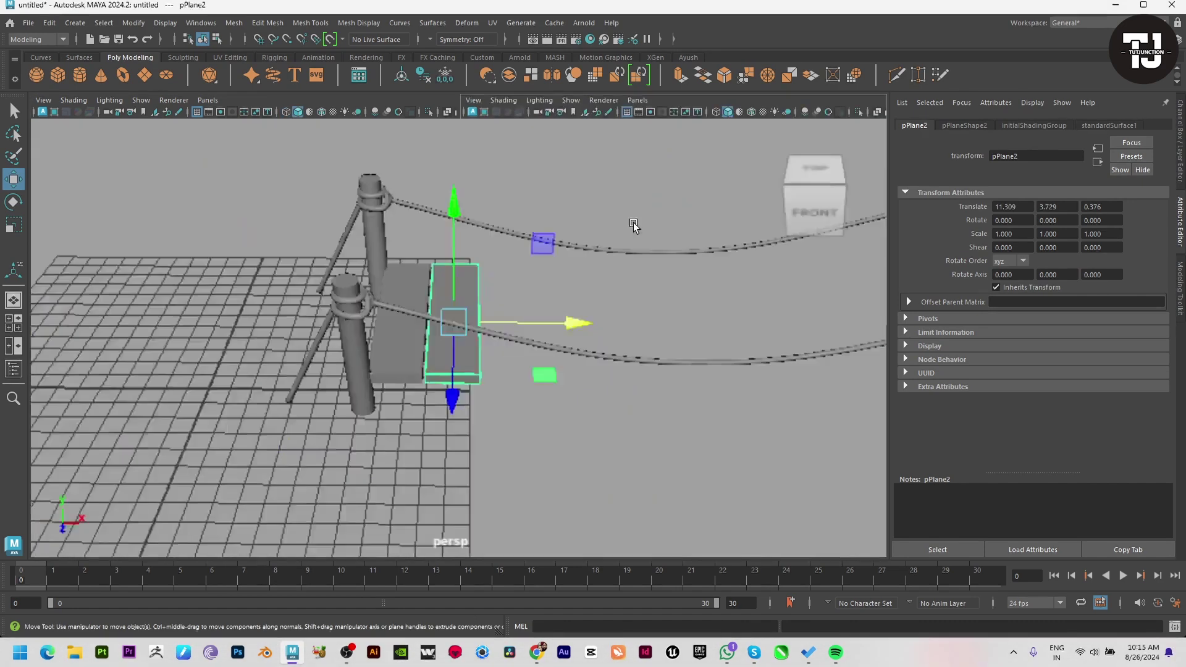
Duplicate the plank repeatedly with Shift+D to extend the row across the span
key(shift+d)
key(shift+d)
key(shift+d)
key(shift+d)
key(shift+d)
key(shift+d)
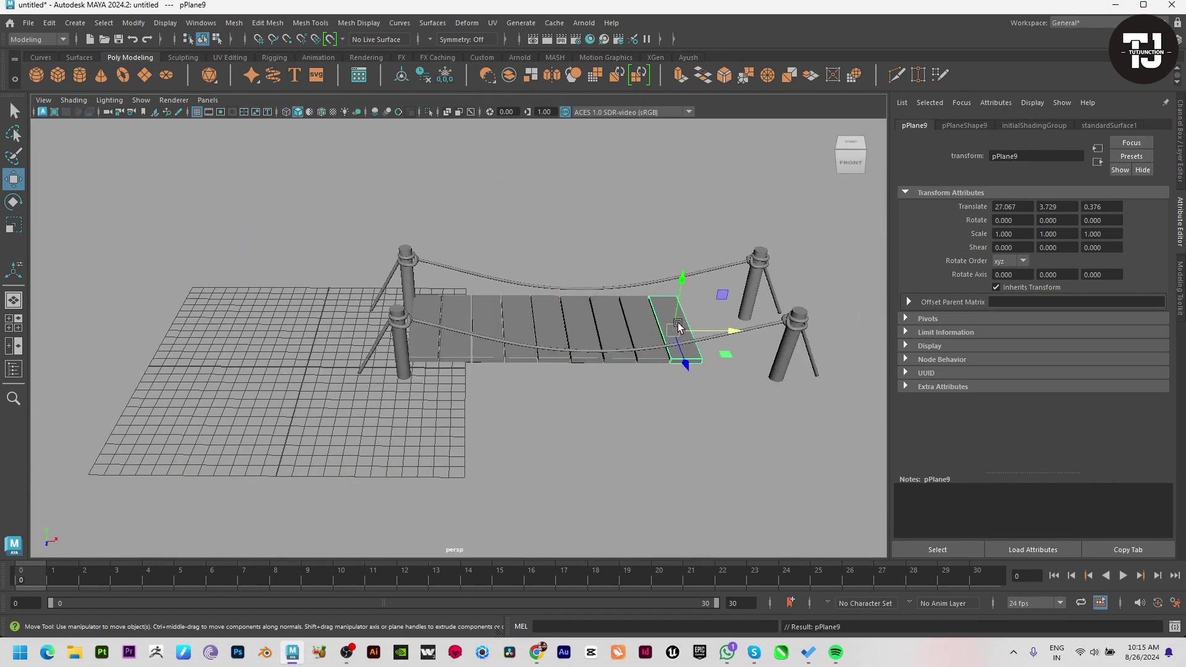
key(shift+d)
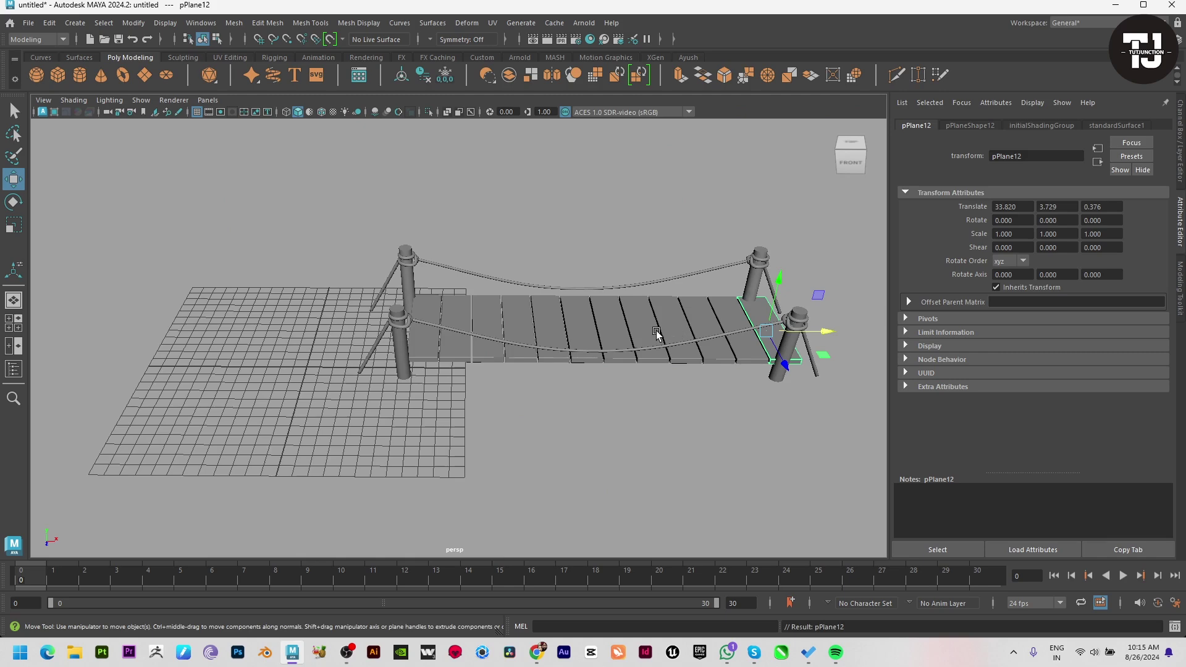
mouse_move(657, 334)
alt+mouse_down()
mouse_move(384, 363)
mouse_move(636, 333)
alt+mouse_up()
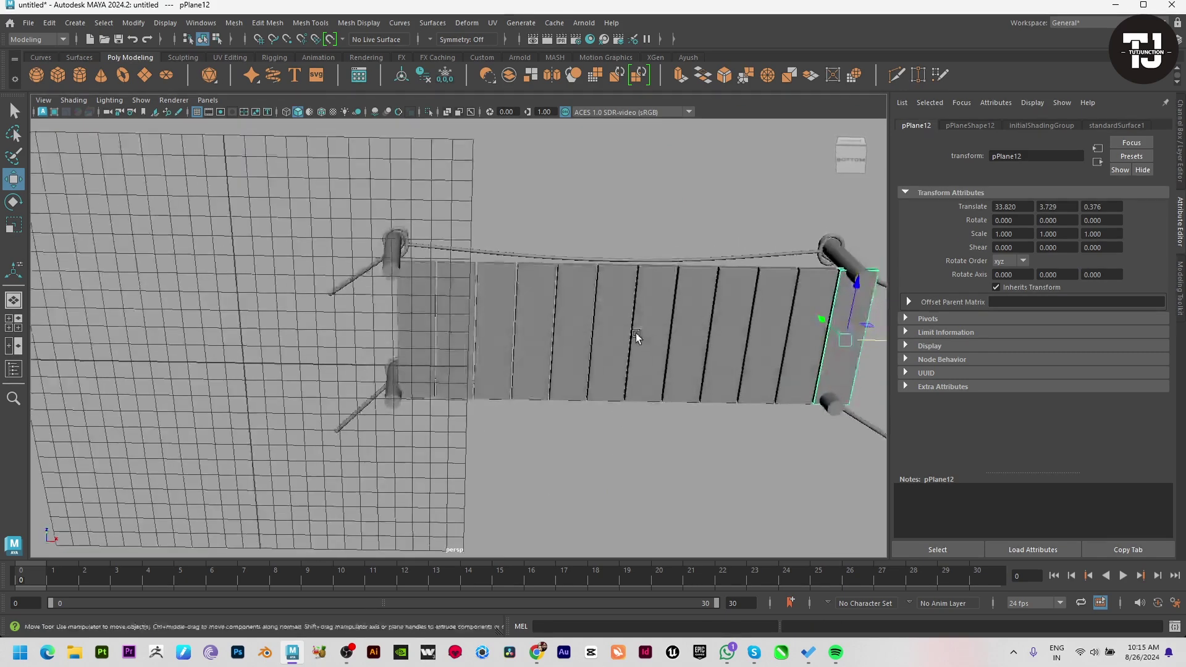
Select the first and last planks and slide them along the deck to even the spacing
shift+click(796, 362)
shift+click(758, 359)
shift+click(720, 357)
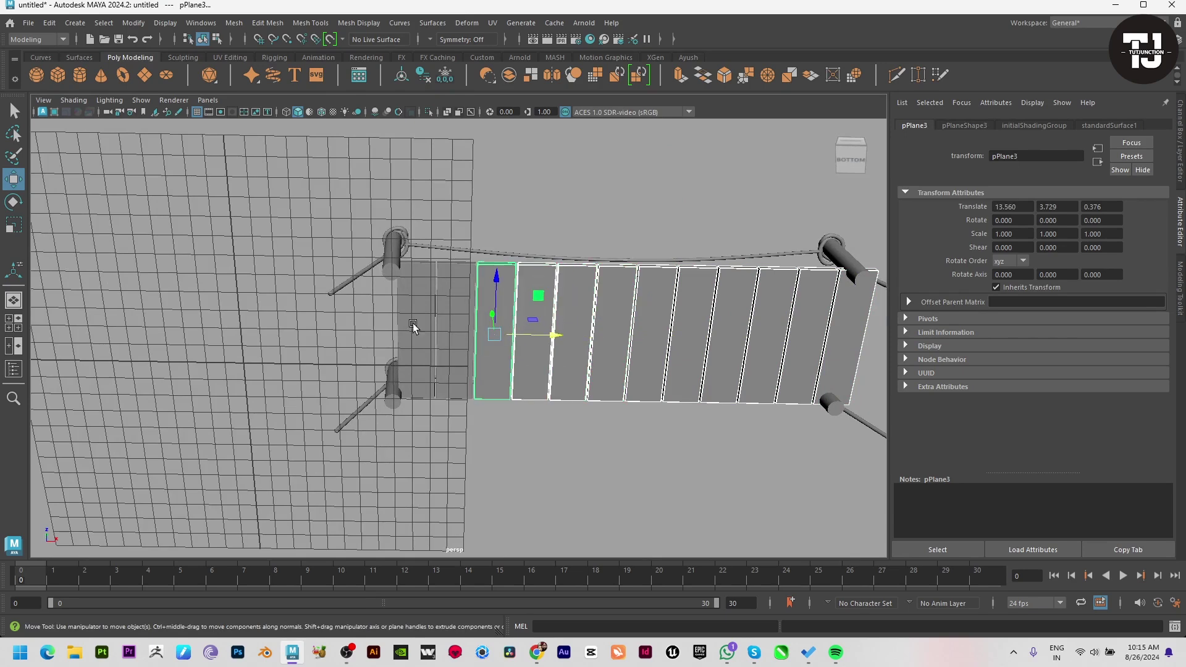
shift+click(452, 320)
shift+click(432, 316)
mouse_move(460, 331)
alt+mouse_down()
mouse_move(522, 339)
mouse_move(464, 336)
alt+mouse_up()
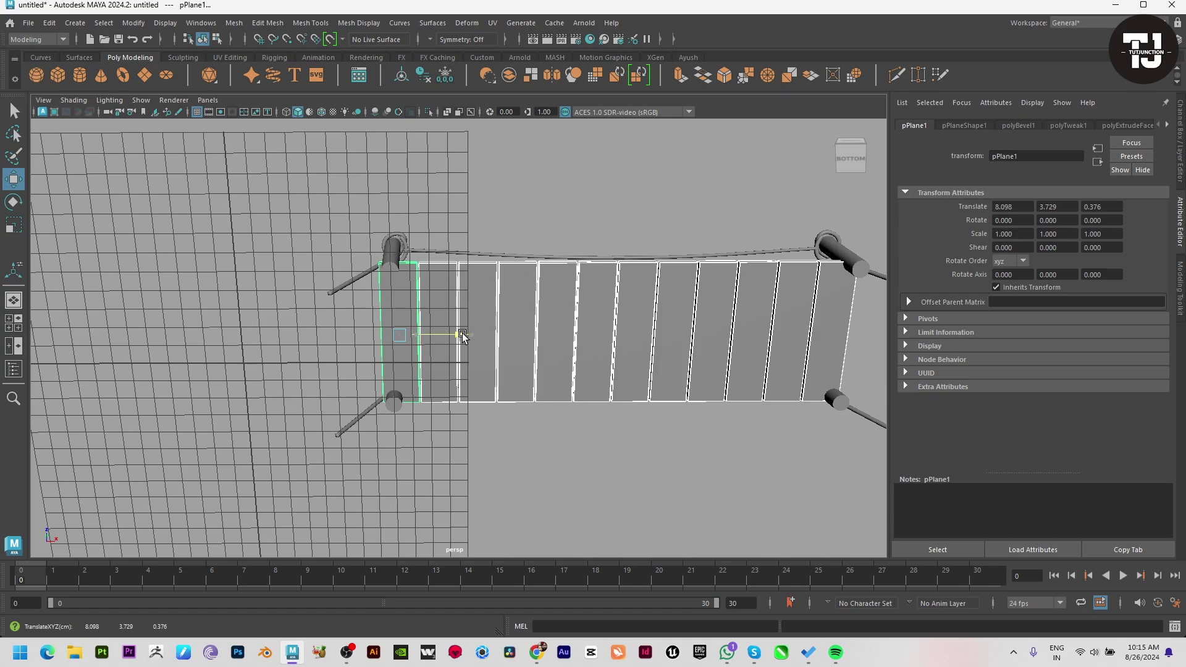
mouse_move(463, 335)
alt+mouse_down()
mouse_move(472, 361)
mouse_move(469, 332)
mouse_move(547, 363)
mouse_move(459, 333)
mouse_move(469, 357)
mouse_move(451, 328)
alt+mouse_up()
key(r)
key(ctrl+z)
Slide the end plank toward the far posts, stretch its neighbour's edge vertices to meet it, and select all planks
key(w)
click(407, 292)
alt+middle_drag(450, 329, 390, 395)
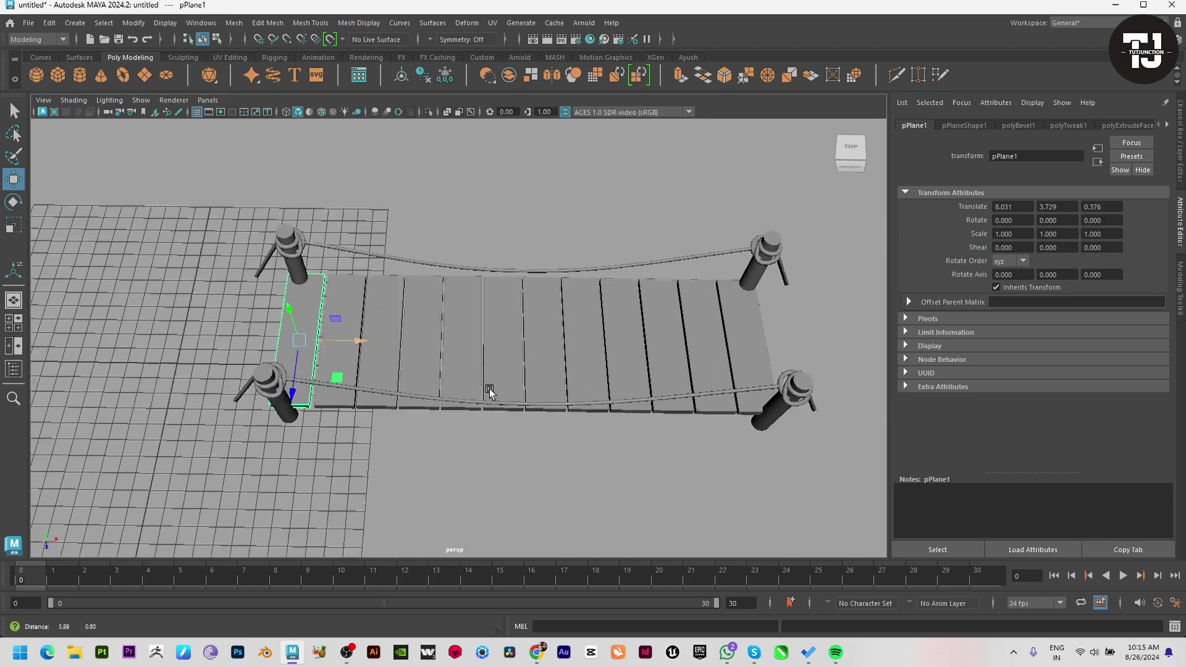
click(475, 364)
drag(525, 388, 527, 388)
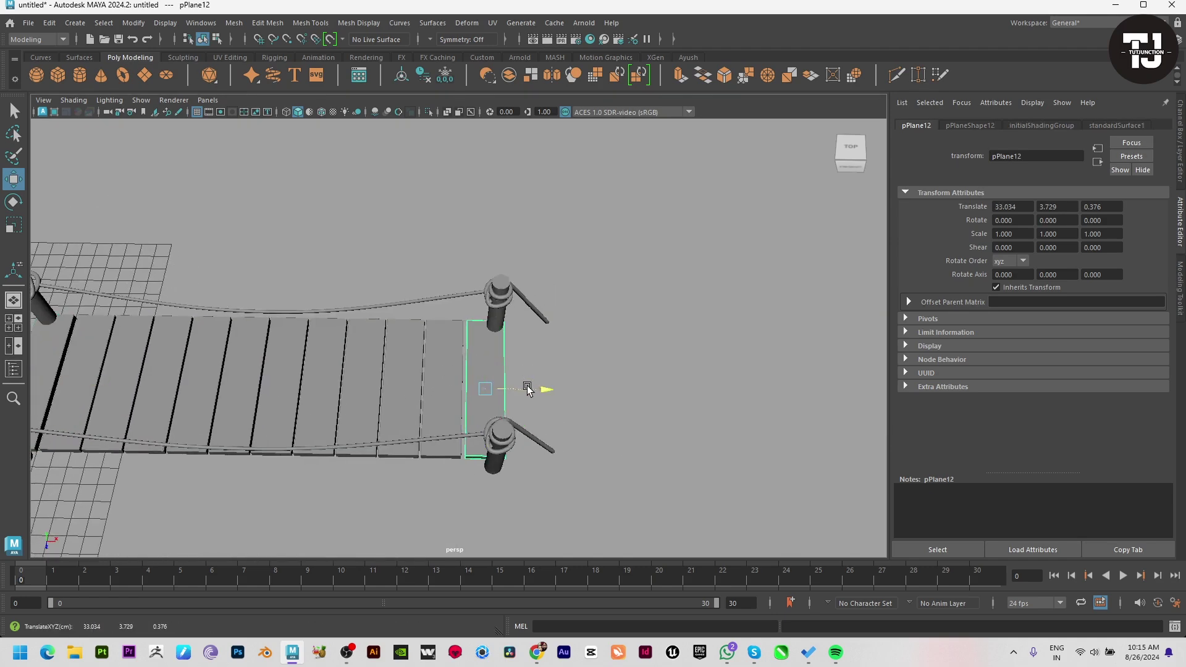
right_drag(449, 357, 450, 304)
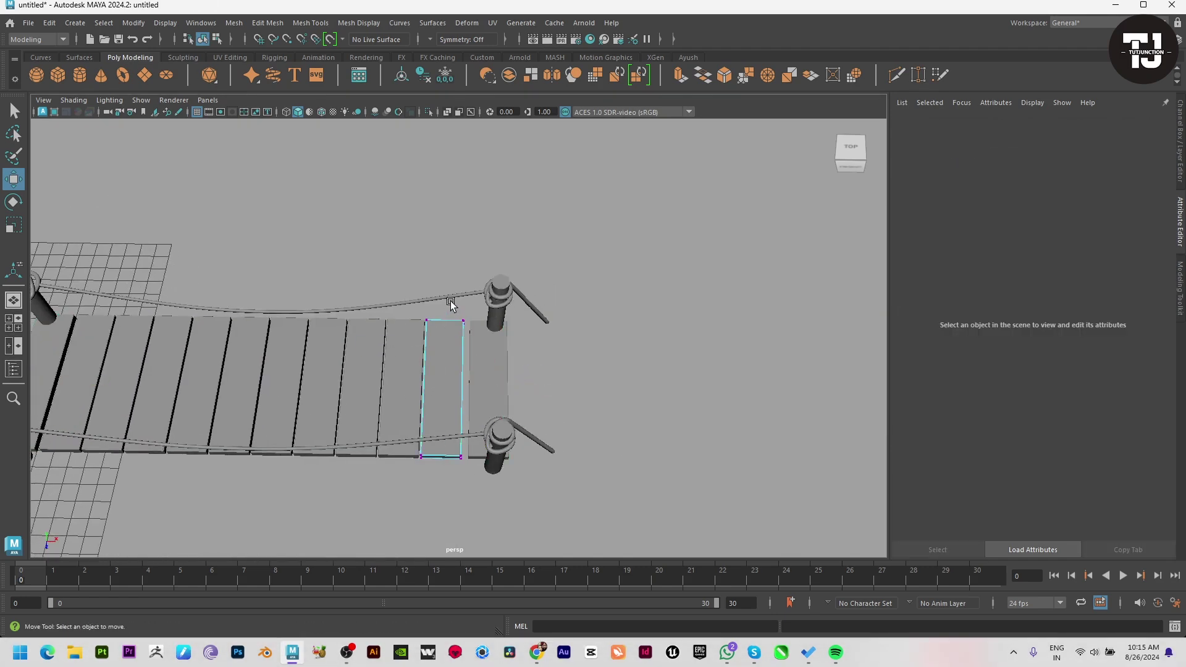
drag(450, 304, 482, 470)
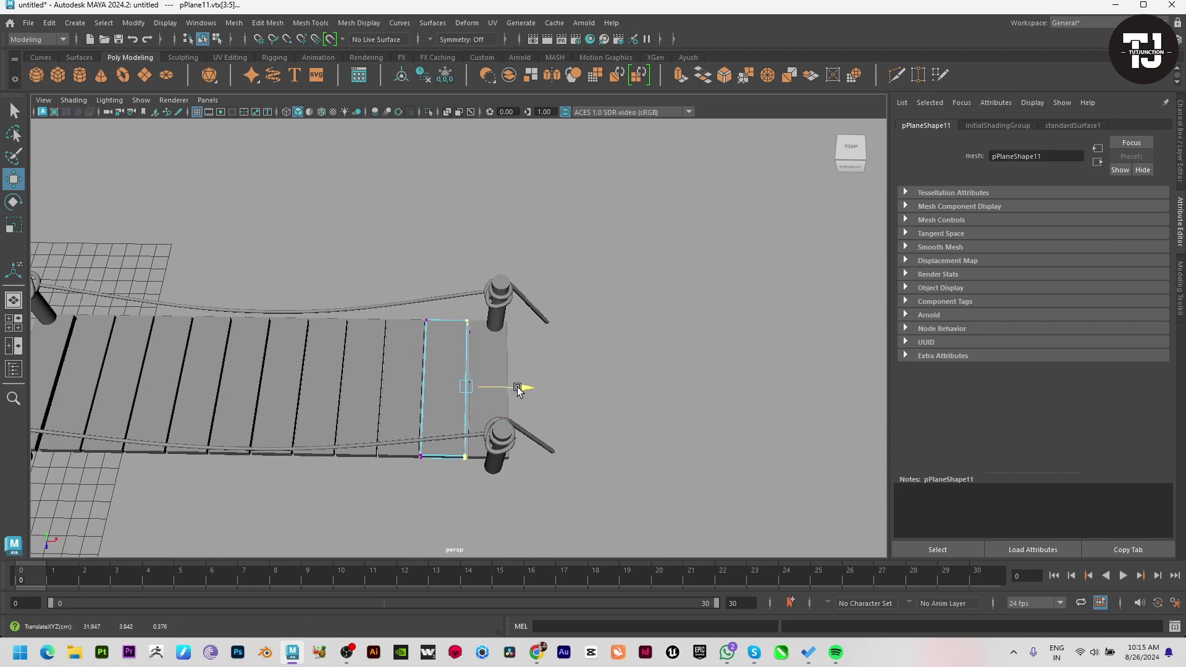
click(575, 450)
mouse_move(574, 449)
alt+mouse_down()
mouse_move(458, 317)
mouse_move(525, 318)
mouse_move(39, 312)
alt+mouse_up()
alt+drag(415, 350, 283, 444)
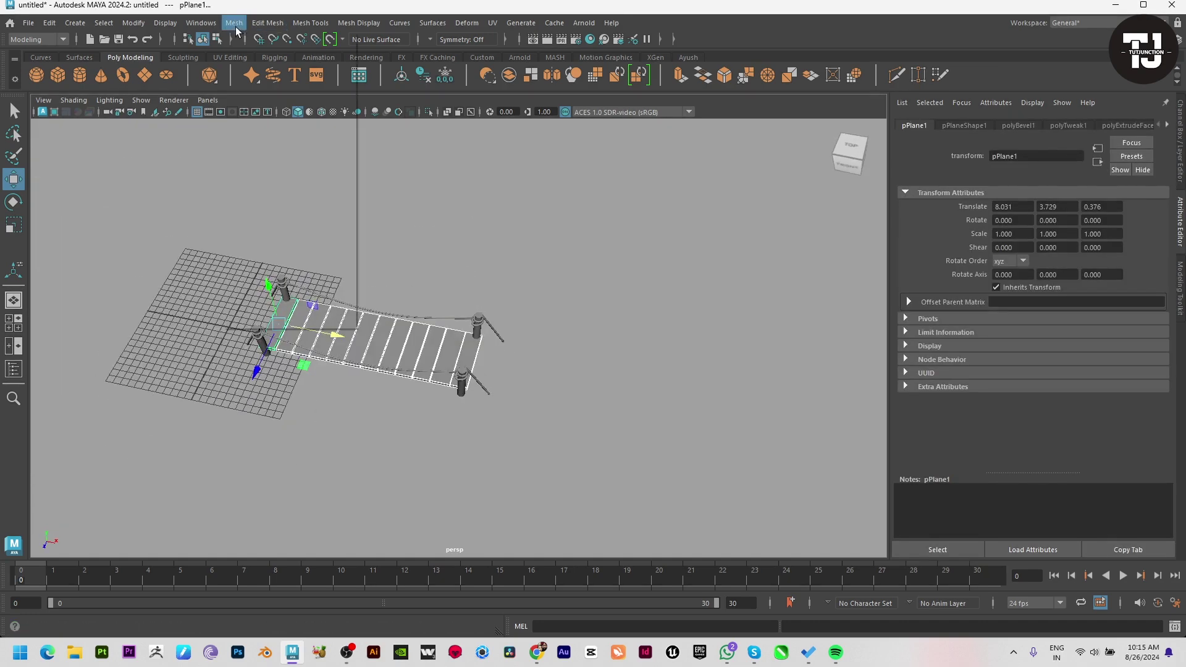
Combine all the deck planks into a single mesh
click(237, 31)
click(256, 76)
alt+drag(585, 251, 559, 232)
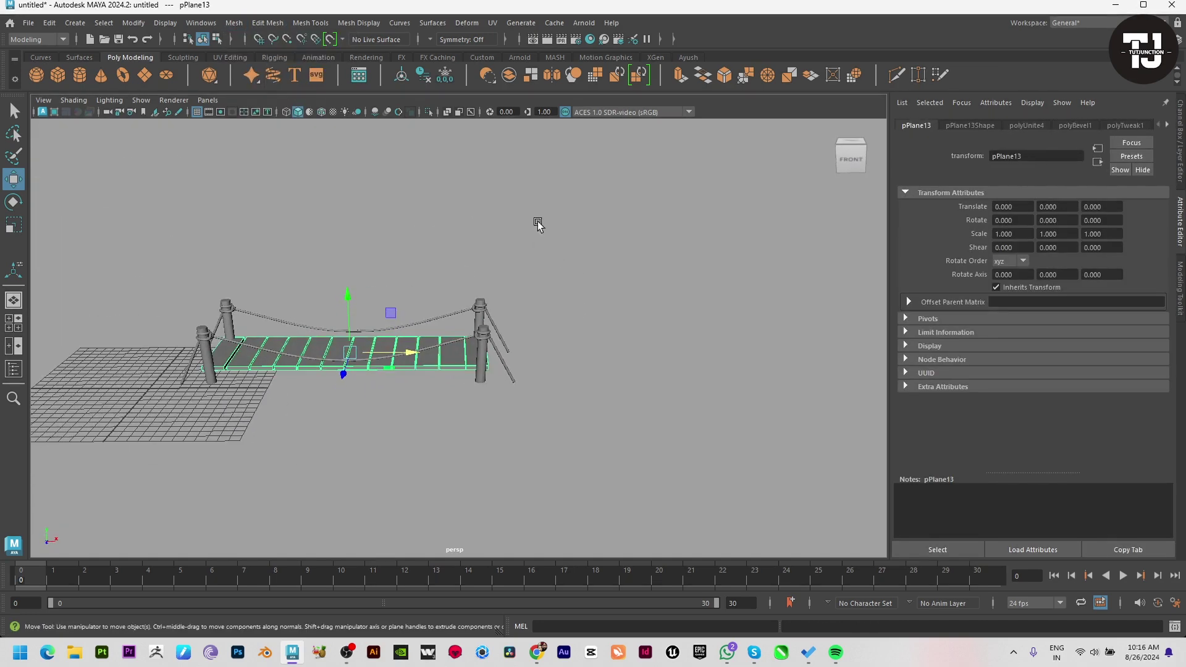
Test a lattice bend on the deck, undo it, and open the Lattice options for 5, 6, 5 divisions
click(476, 23)
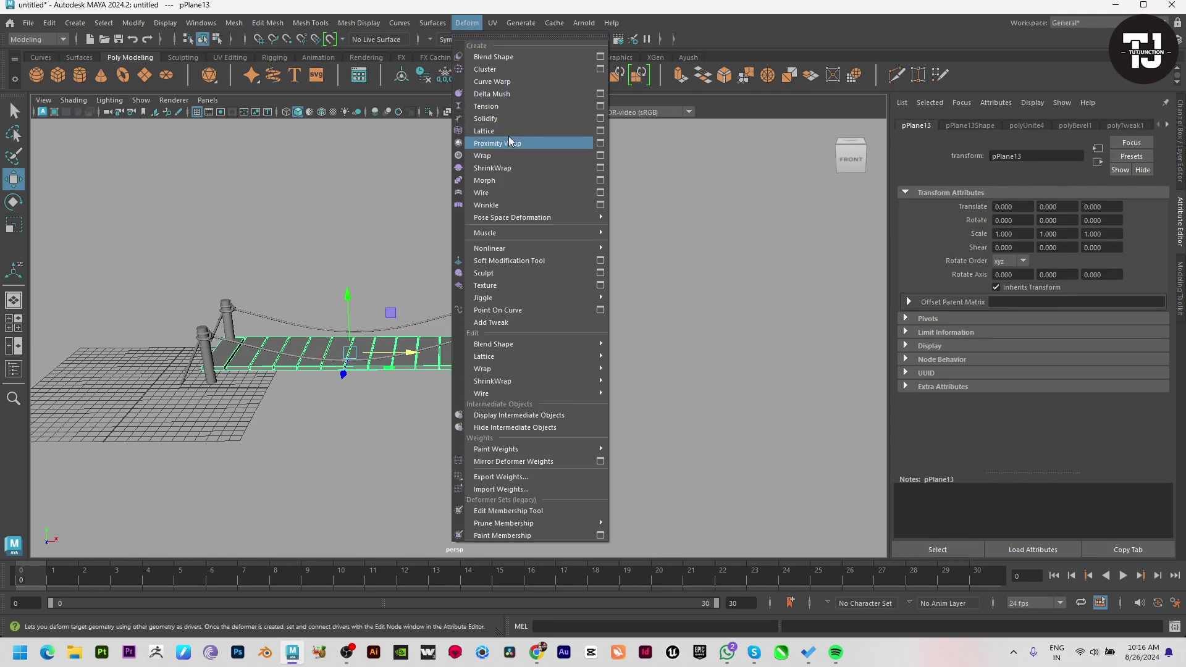
click(484, 131)
mouse_move(562, 219)
alt+mouse_down()
mouse_move(617, 299)
mouse_move(662, 320)
mouse_move(606, 278)
mouse_move(457, 230)
alt+mouse_up()
click(453, 289)
drag(288, 302, 323, 361)
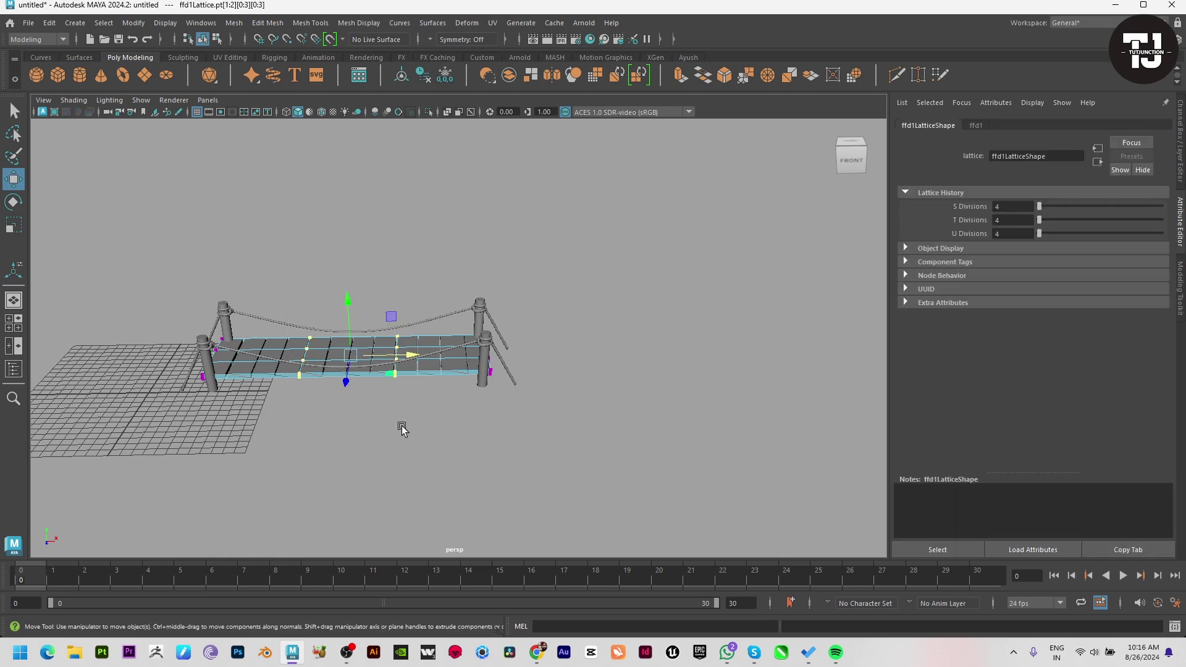
mouse_move(402, 429)
alt+mouse_down()
mouse_move(354, 273)
mouse_move(423, 437)
mouse_move(511, 454)
mouse_move(513, 394)
mouse_move(553, 403)
alt+mouse_up()
key(ctrl+z)
key(ctrl+z)
key(ctrl+z)
key(ctrl+z)
key(ctrl+z)
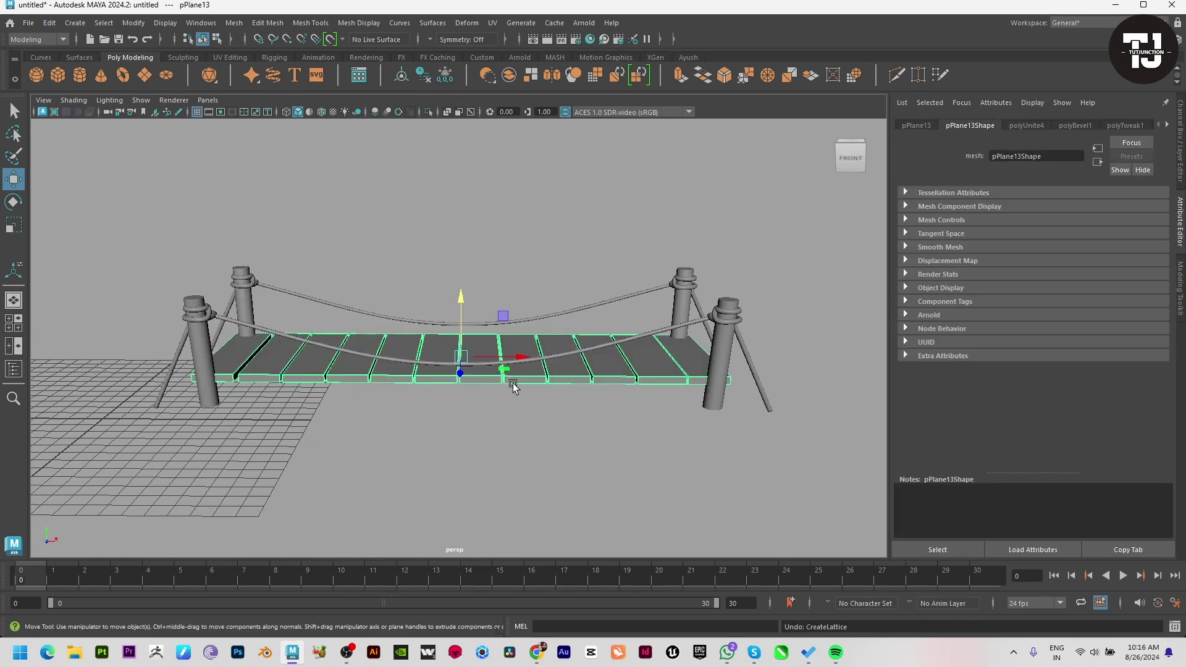
click(458, 24)
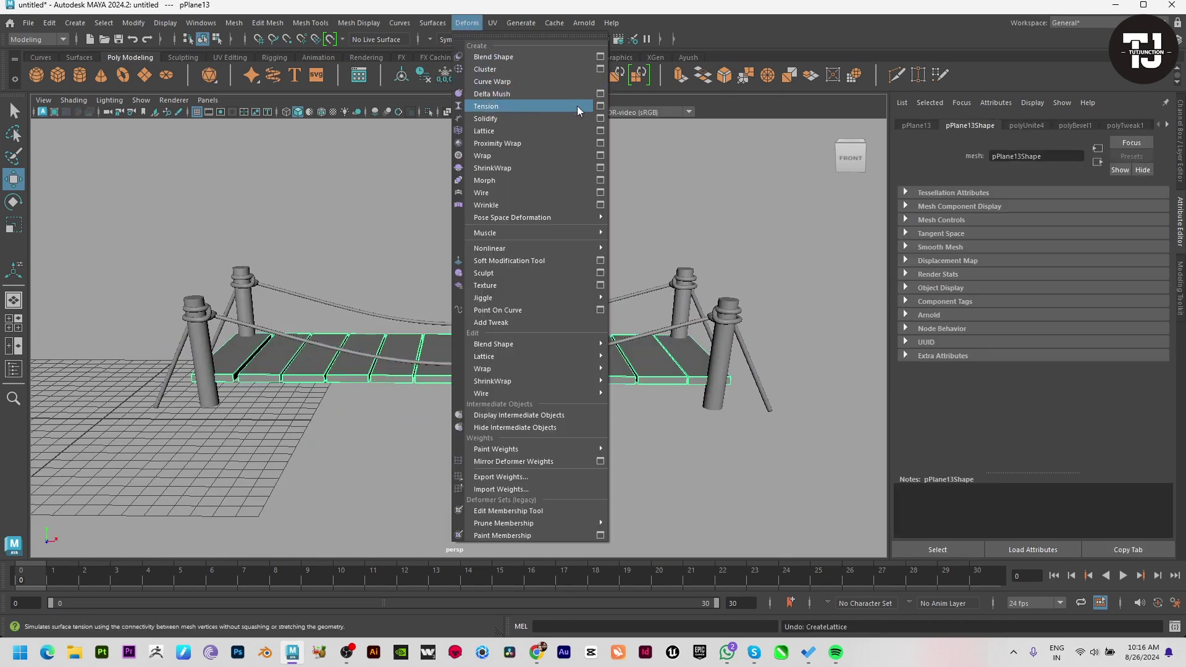
click(597, 132)
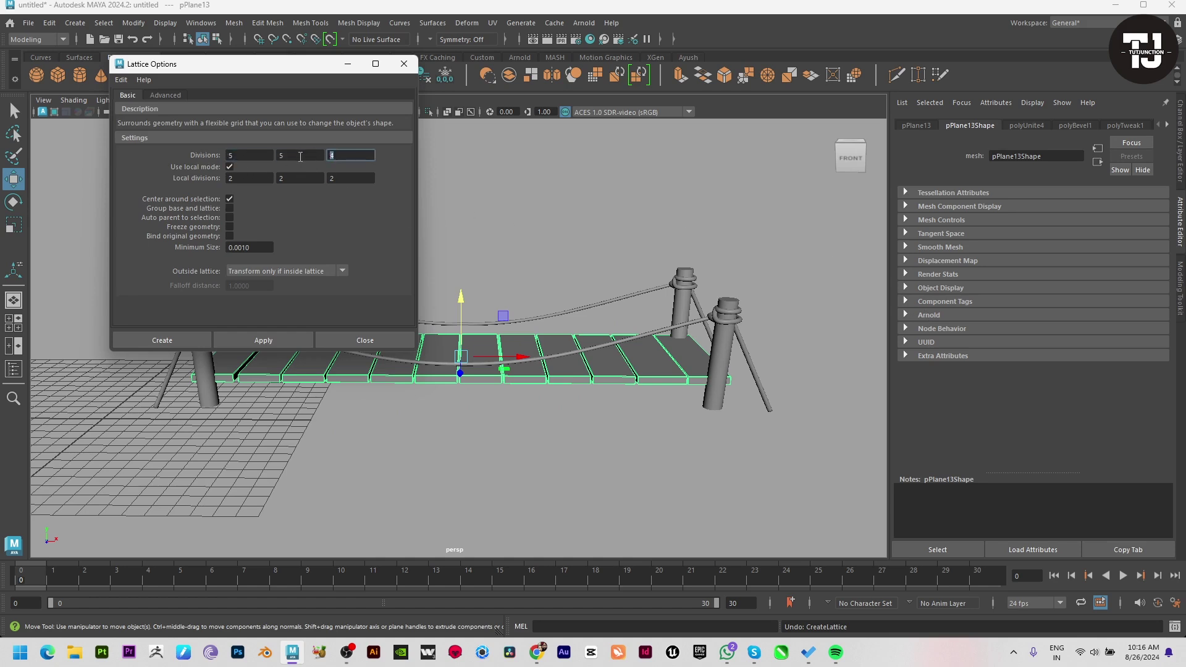
Create the lattice on the deck and lower its middle points so the deck sags
click(296, 341)
click(365, 340)
alt+drag(364, 343, 433, 399)
click(432, 399)
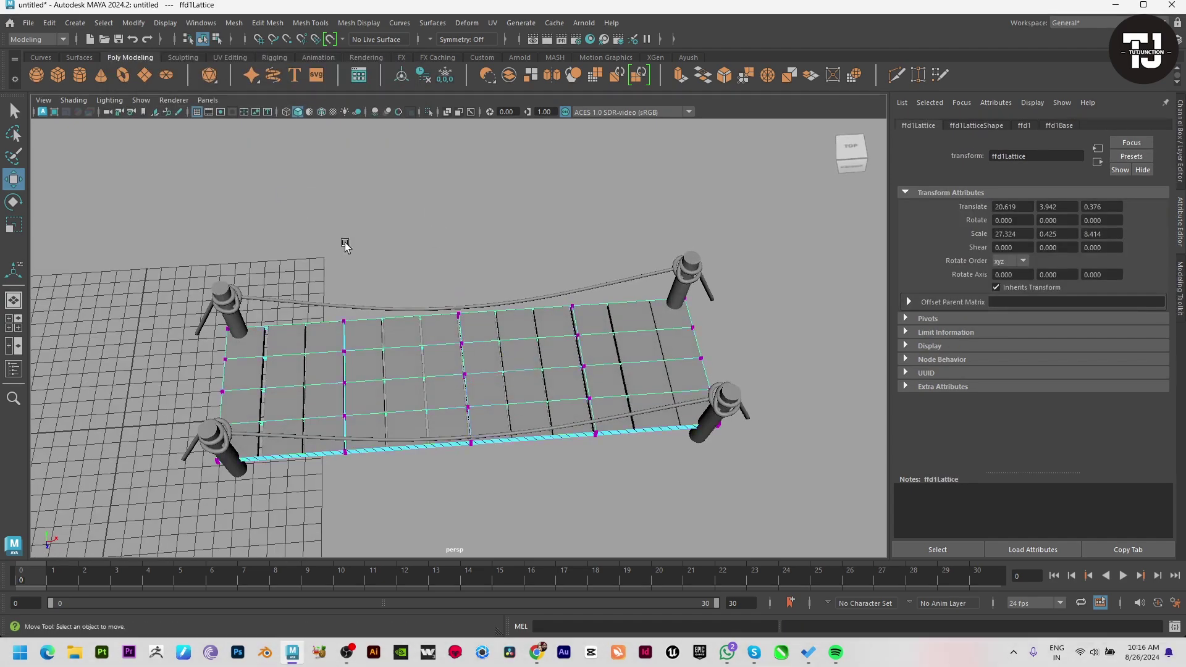
mouse_move(344, 244)
alt+mouse_down()
mouse_move(429, 352)
mouse_move(344, 317)
alt+mouse_up()
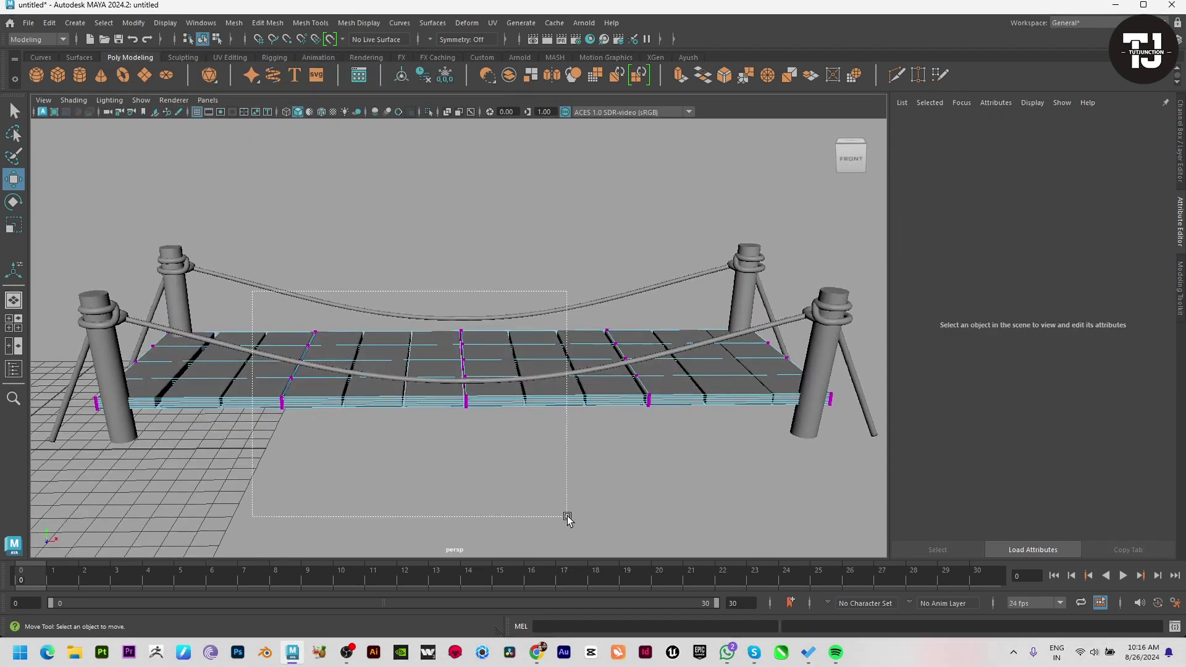
drag(252, 292, 664, 515)
alt+drag(664, 516, 505, 381)
drag(461, 296, 487, 346)
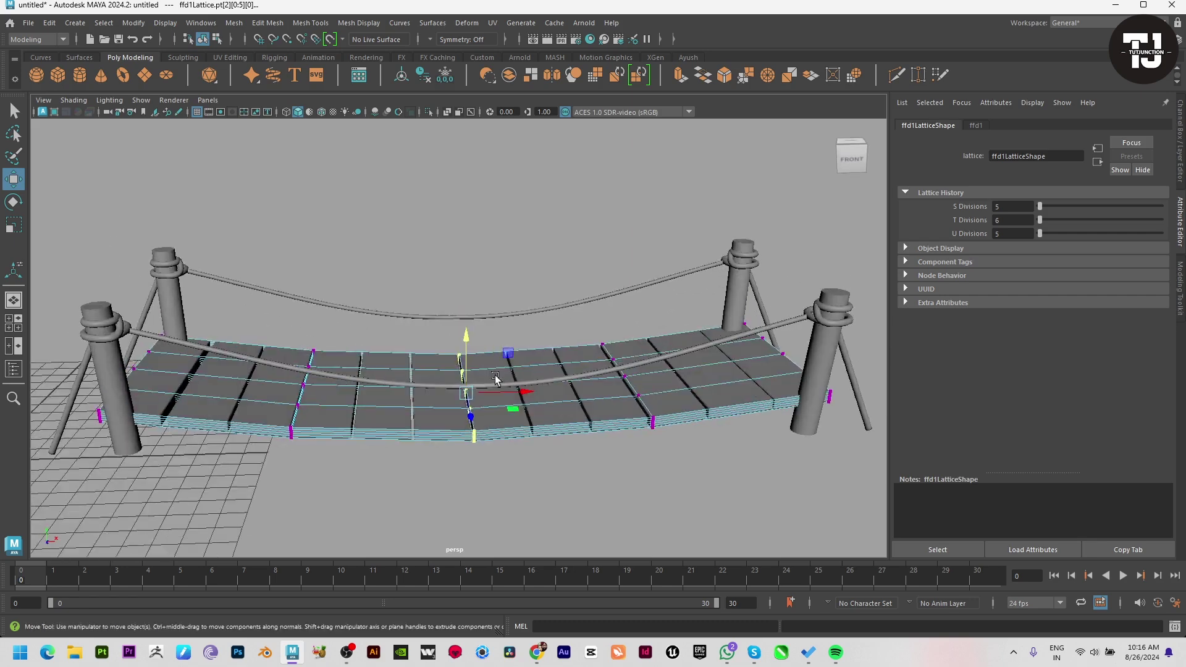
Delete the deck's history to bake the sag and remove the lattice
click(506, 396)
click(574, 471)
click(529, 416)
click(49, 23)
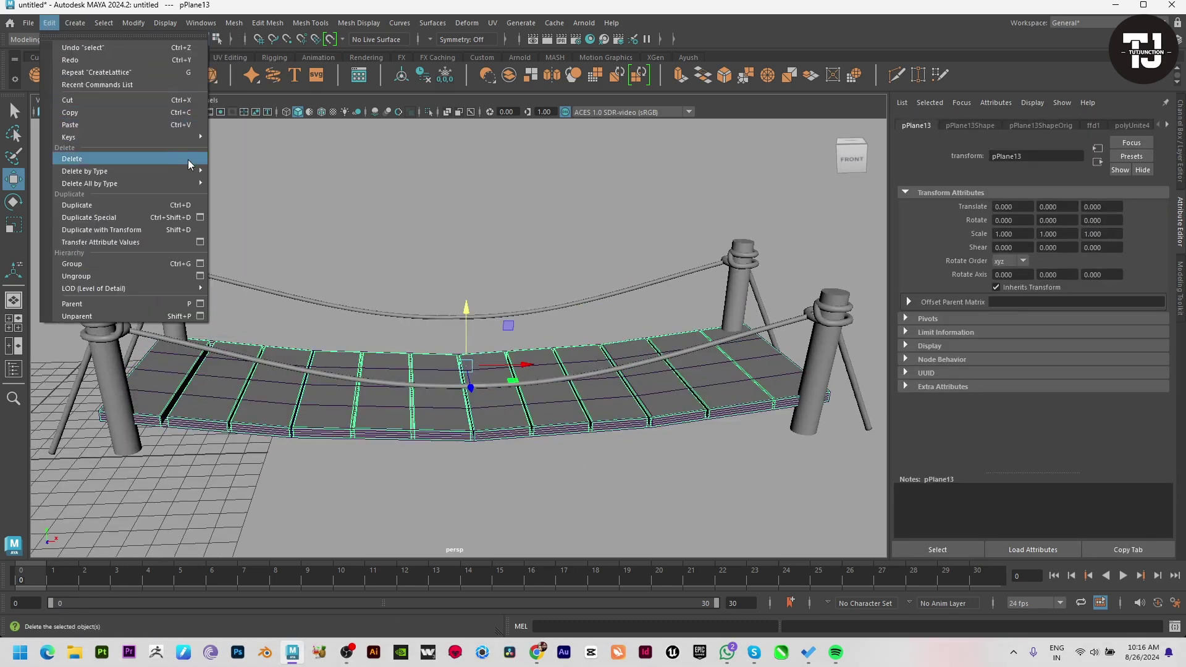
click(259, 166)
scroll(468, 334, down, 5)
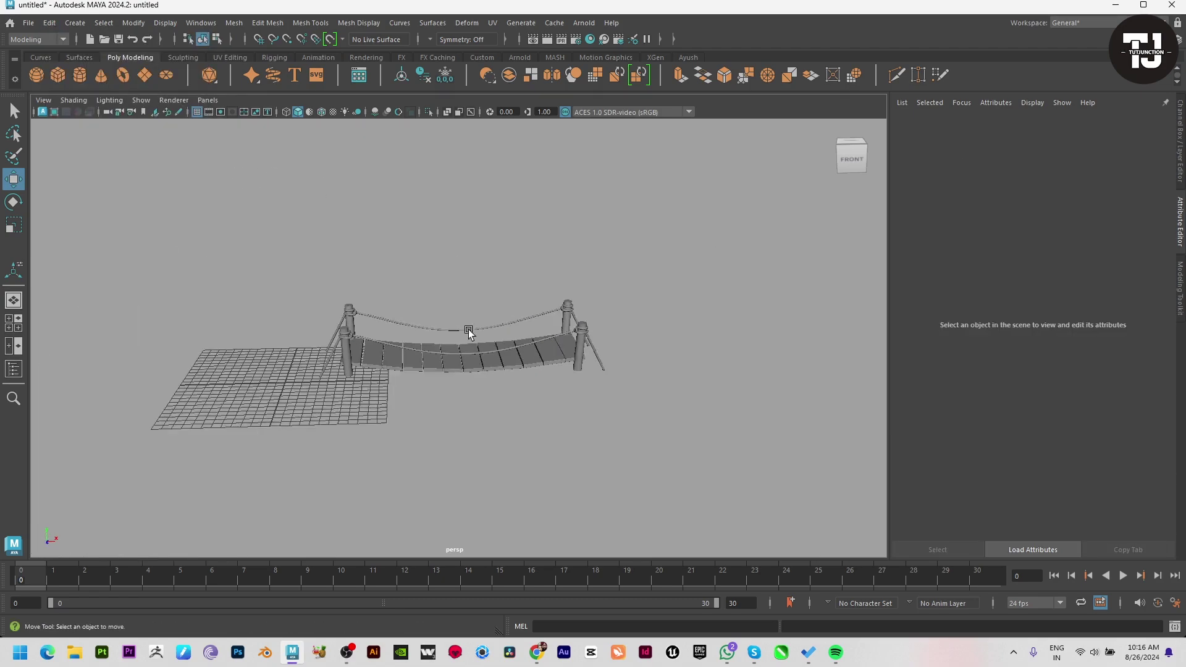
mouse_move(469, 333)
alt+mouse_down()
mouse_move(630, 346)
mouse_move(550, 307)
mouse_move(479, 326)
mouse_move(468, 358)
mouse_move(557, 375)
mouse_move(605, 481)
mouse_move(304, 360)
mouse_move(299, 437)
mouse_move(315, 408)
mouse_move(466, 354)
alt+mouse_up()
scroll(570, 450, up, 3)
Scale the deck to 1.122 in Z to widen it slightly
click(533, 378)
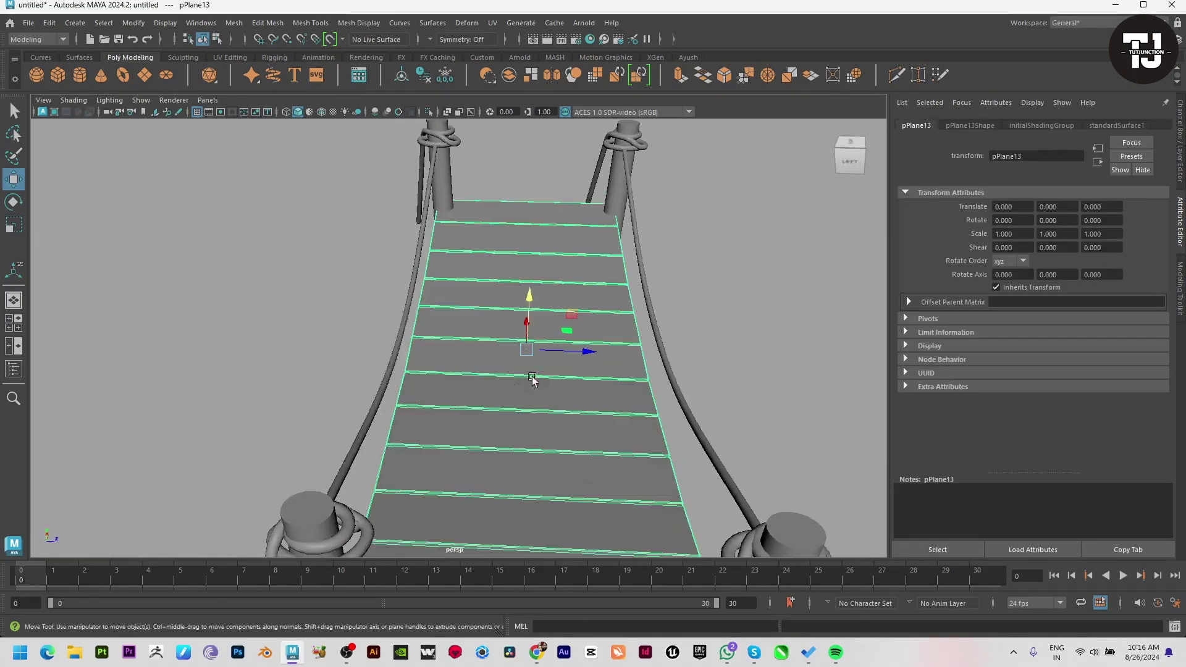
key(r)
mouse_move(590, 350)
mouse_down()
mouse_move(587, 362)
mouse_move(730, 498)
mouse_move(506, 425)
mouse_move(529, 421)
mouse_move(397, 402)
mouse_move(376, 428)
mouse_move(405, 410)
mouse_up()
click(731, 498)
scroll(321, 432, up, 5)
scroll(241, 395, up, 3)
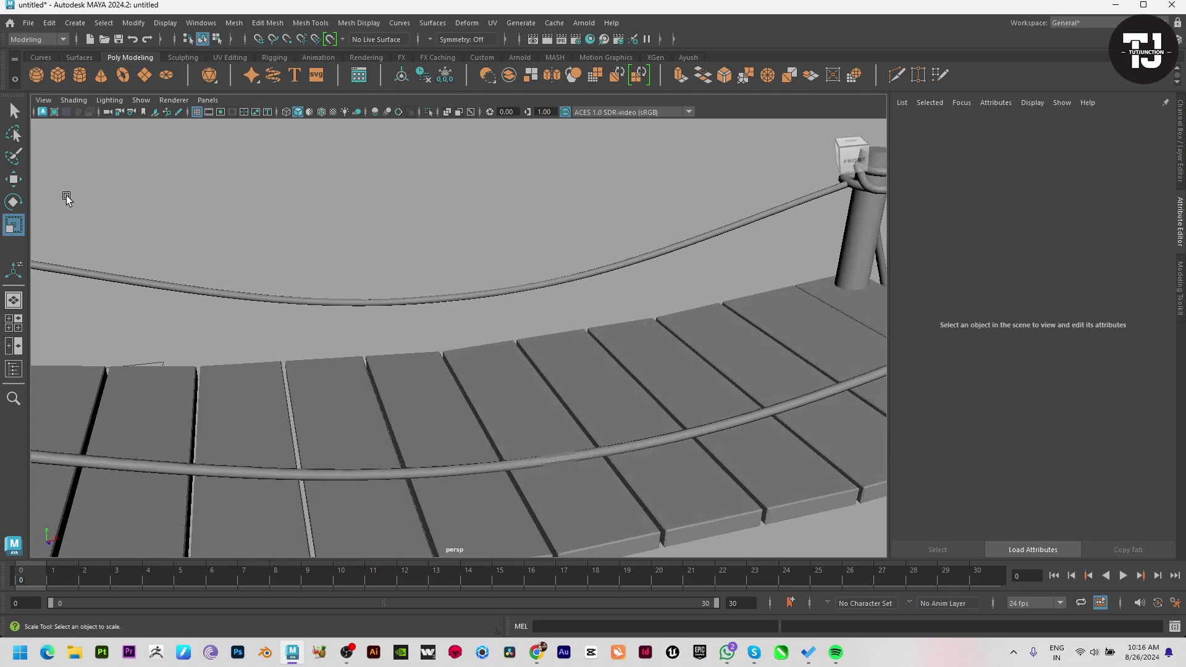
click(79, 75)
key(space)
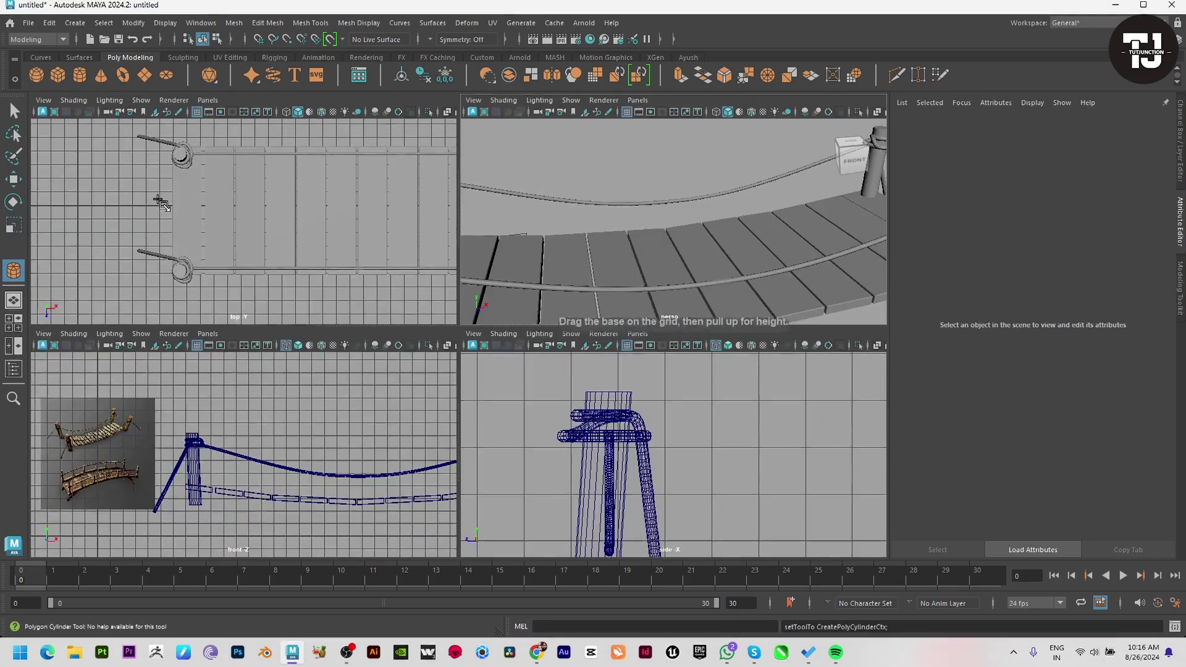
Place a small polygon cylinder on the deck at deck level
key(space)
scroll(510, 395, up, 1)
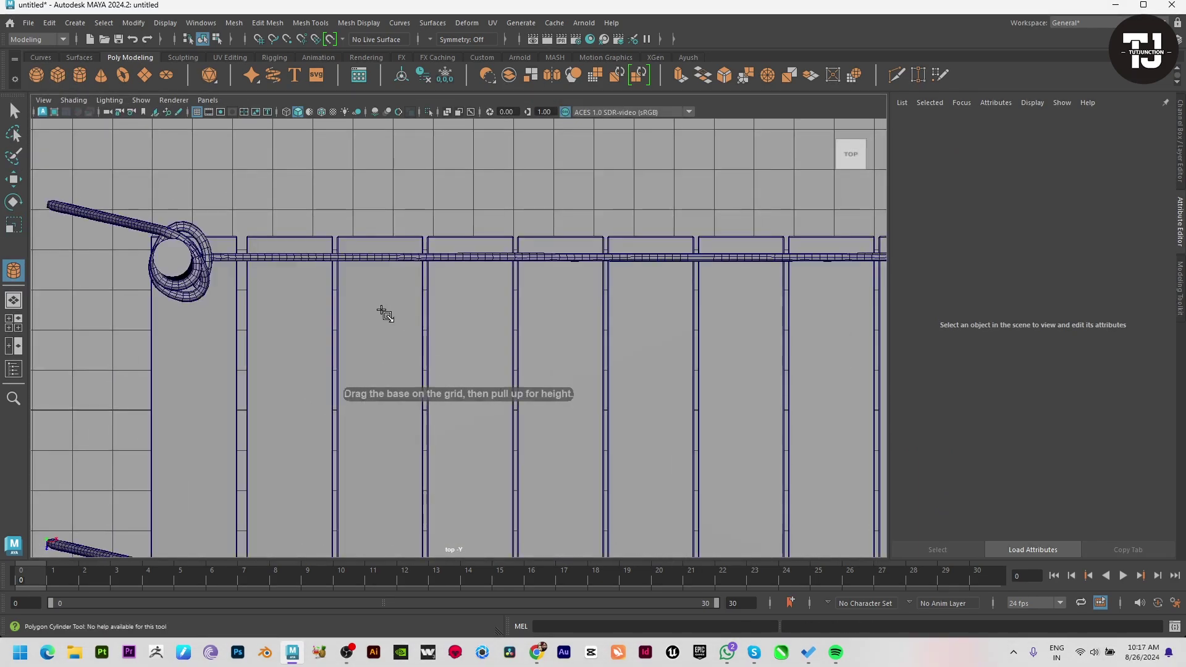
click(375, 305)
drag(385, 374, 323, 450)
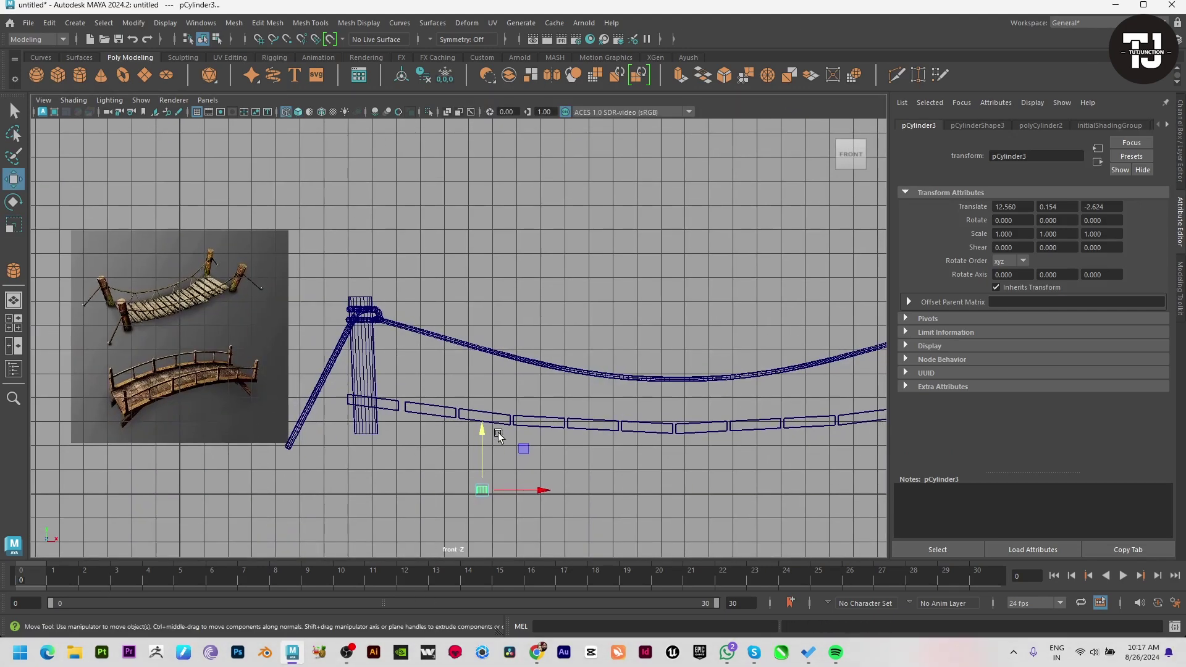
drag(482, 420, 480, 402)
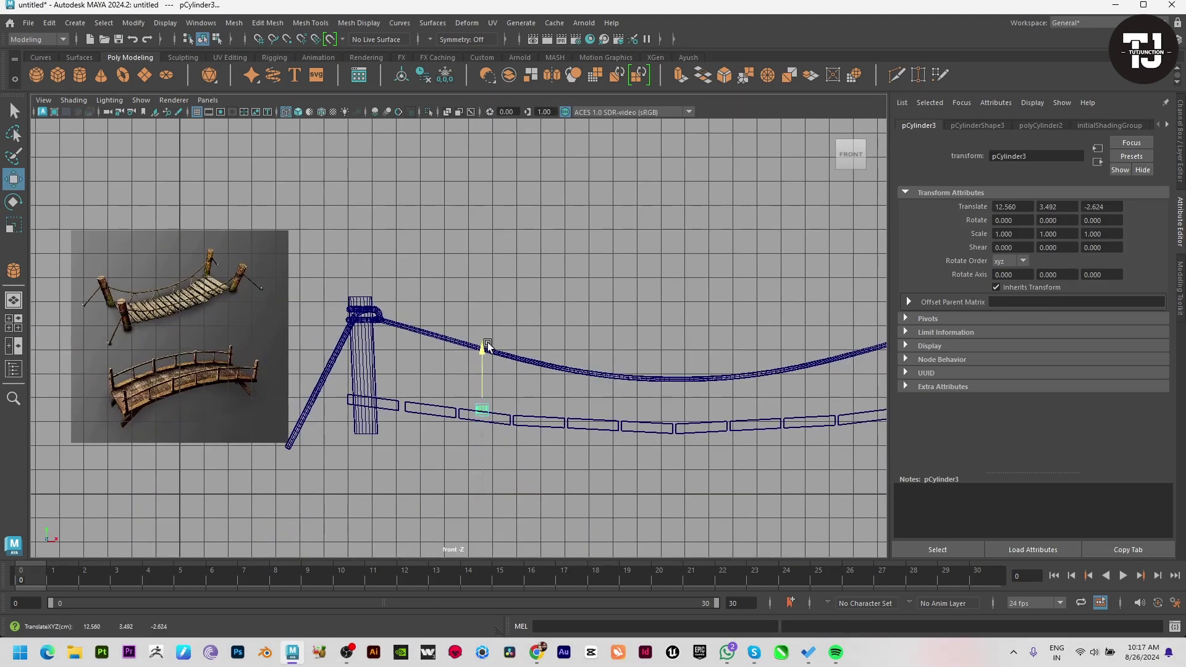
key(f)
scroll(470, 340, down, 5)
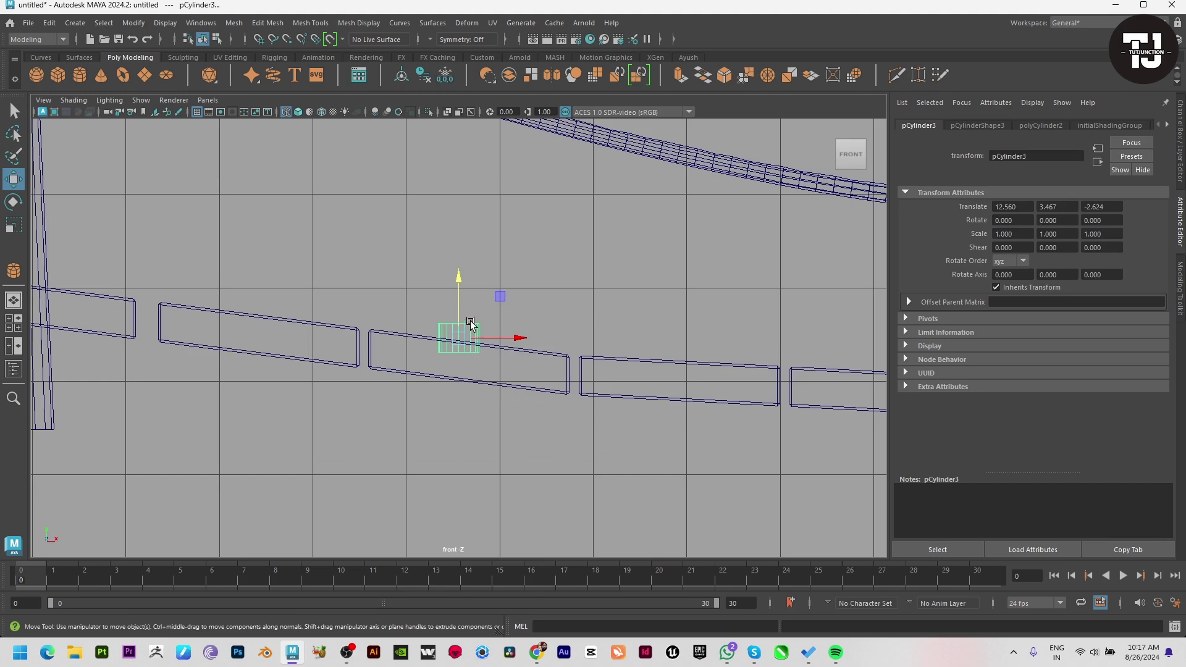
Delete the cylinder's upper faces and stretch its top vertices up to the rope
key(F11)
drag(416, 347, 544, 299)
key(Delete)
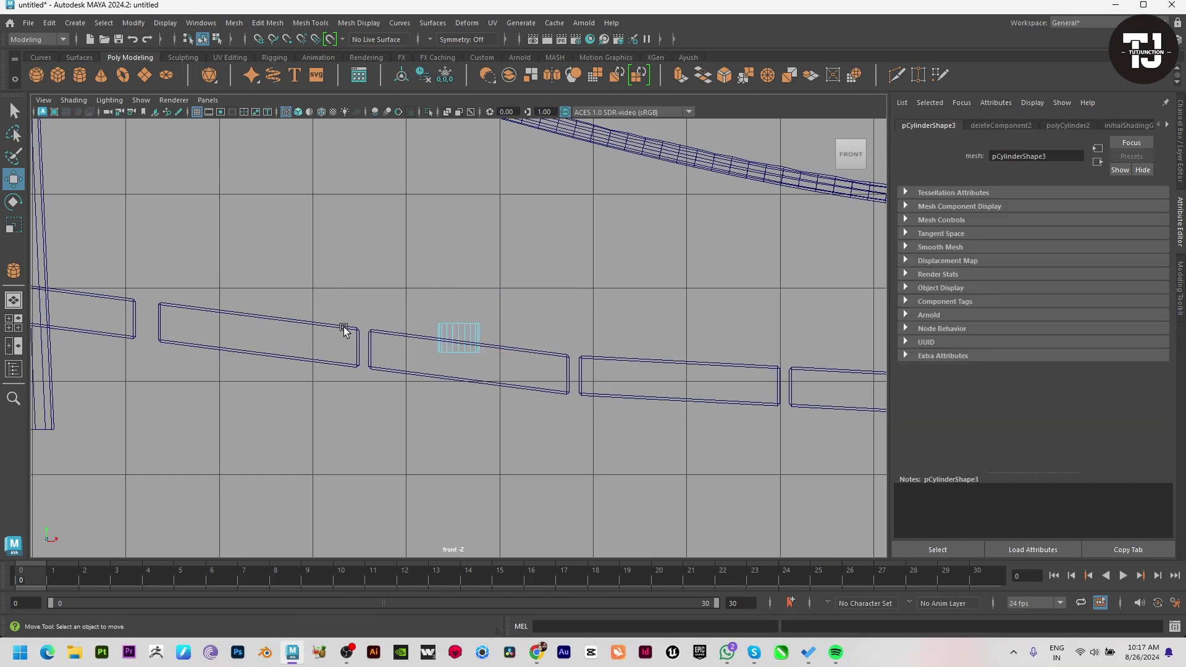
drag(389, 299, 491, 337)
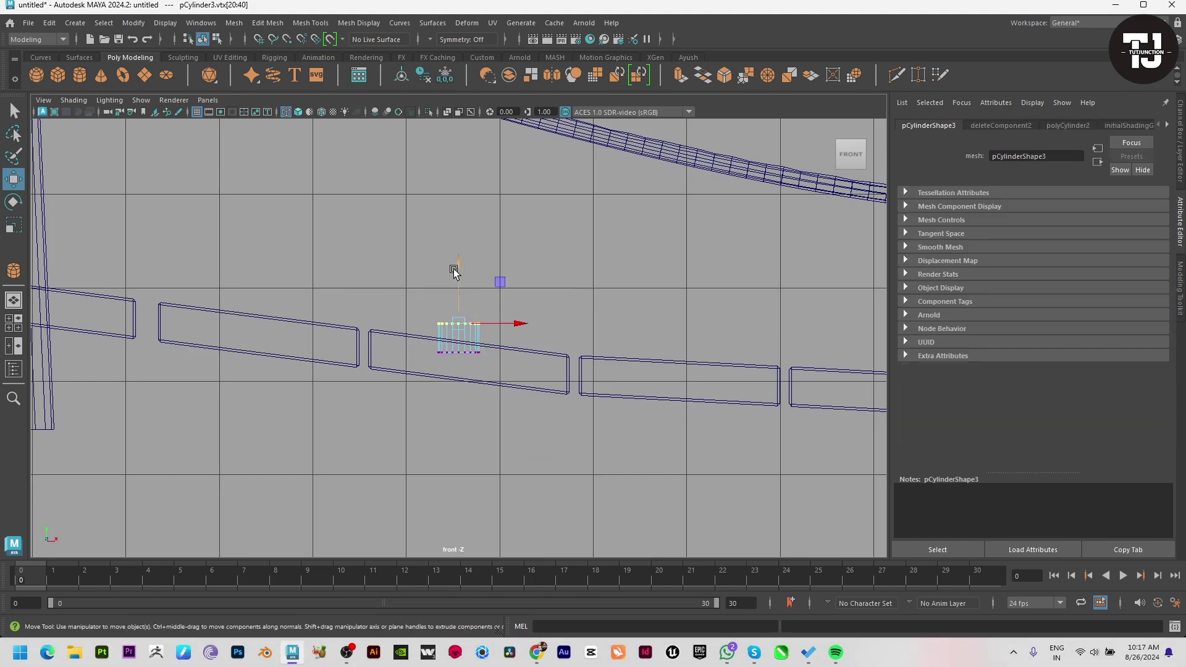
drag(454, 272, 456, 62)
scroll(459, 247, down, 5)
alt+middle_drag(461, 205, 461, 246)
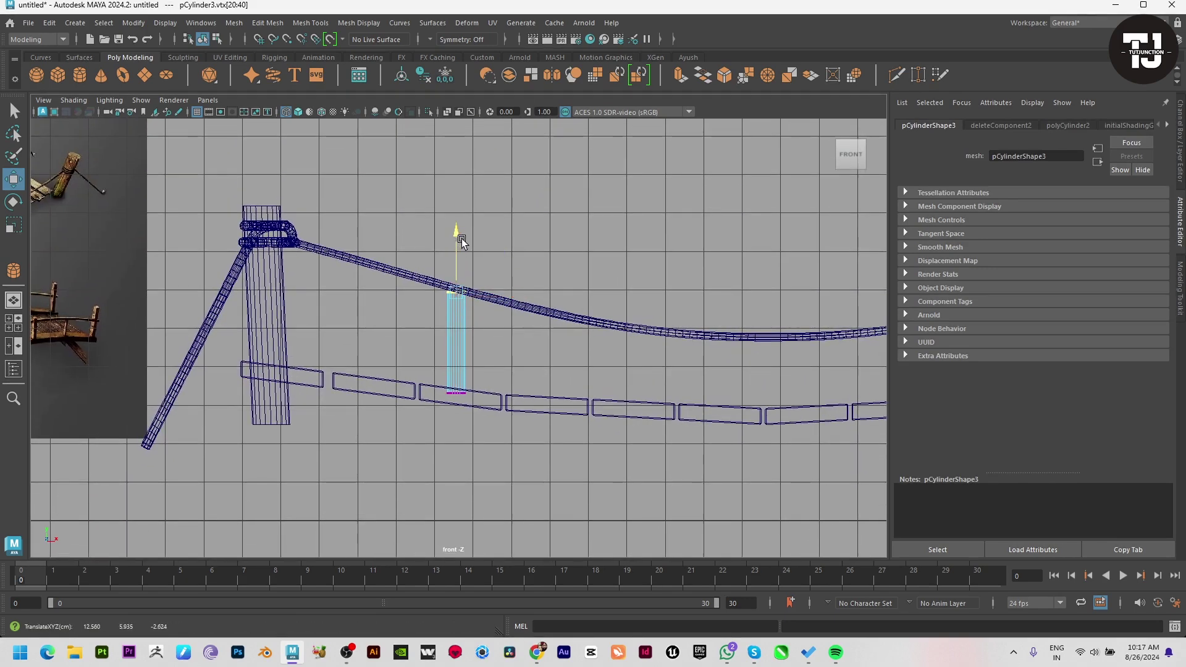
key(e)
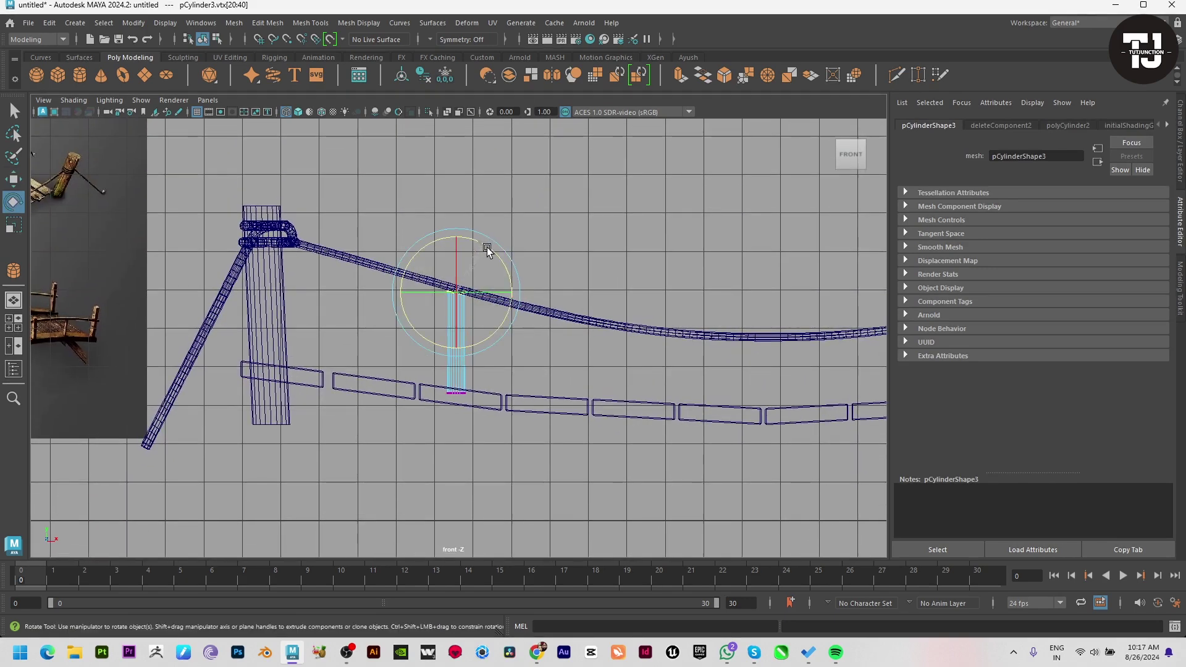
key(w)
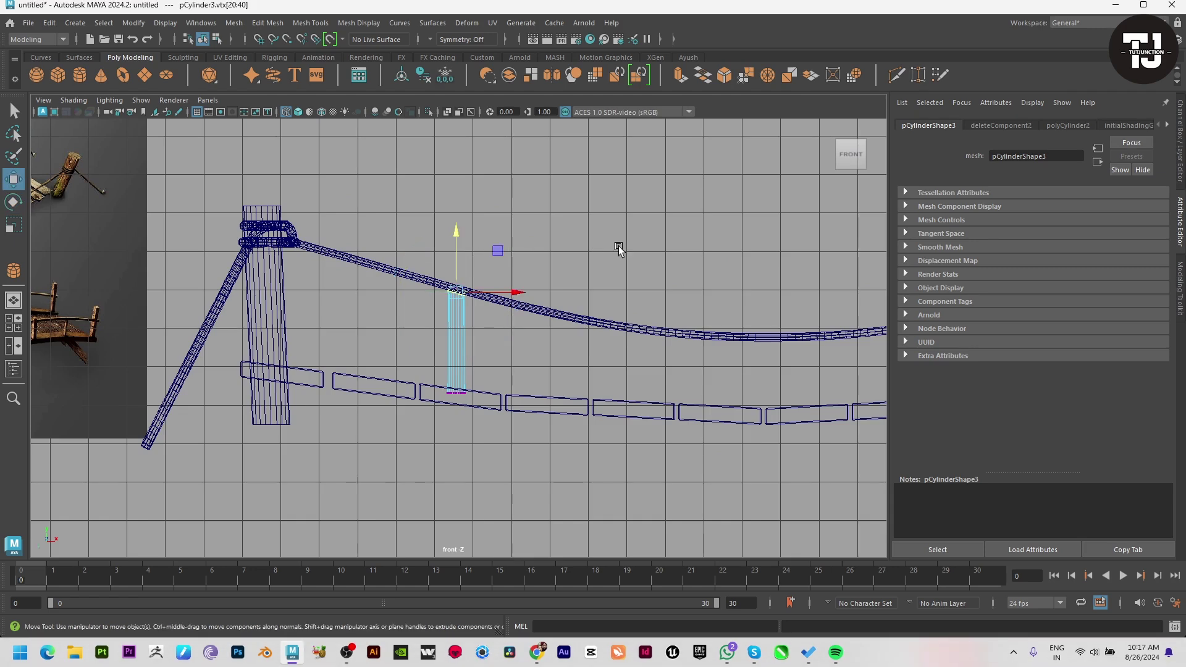
Scale the cylinder slightly thinner to make a slim leg
key(space)
key(space)
alt+drag(564, 282, 247, 271)
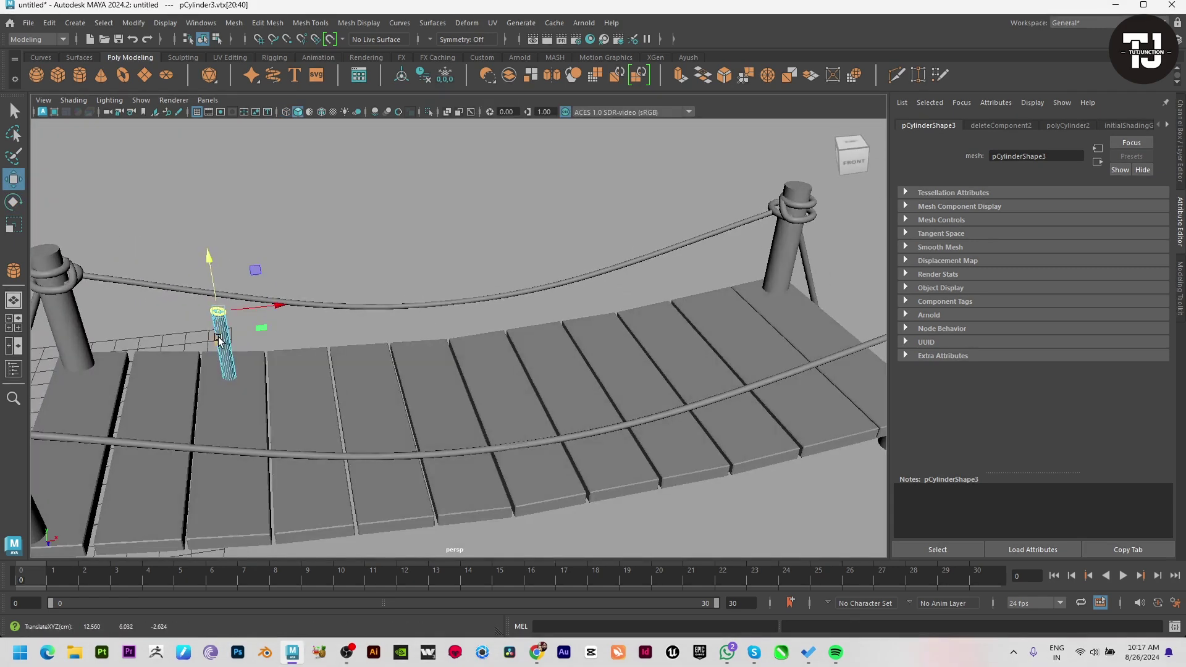
click(274, 267)
click(222, 337)
key(r)
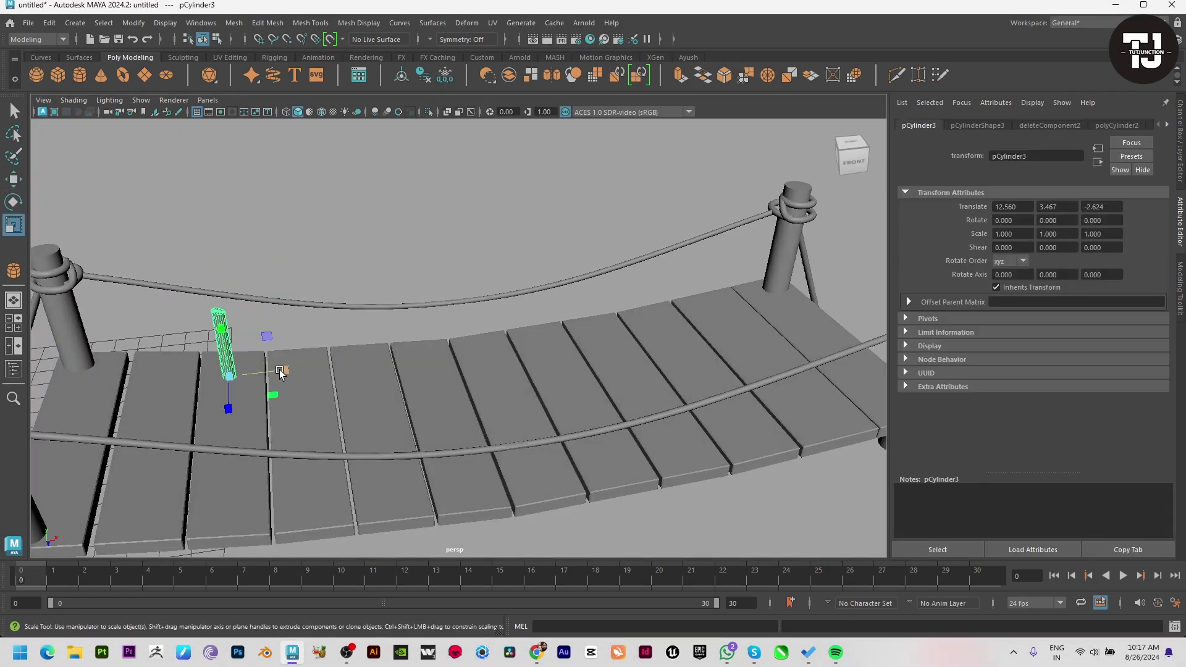
drag(280, 371, 276, 369)
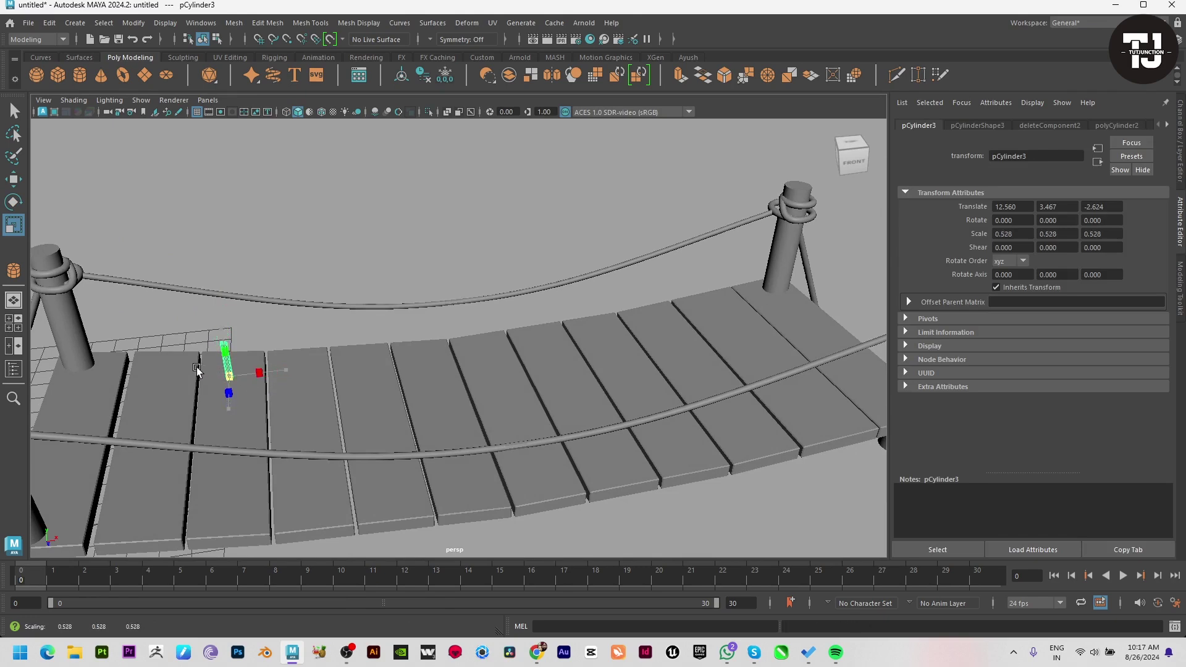
alt+drag(175, 368, 259, 371)
key(space)
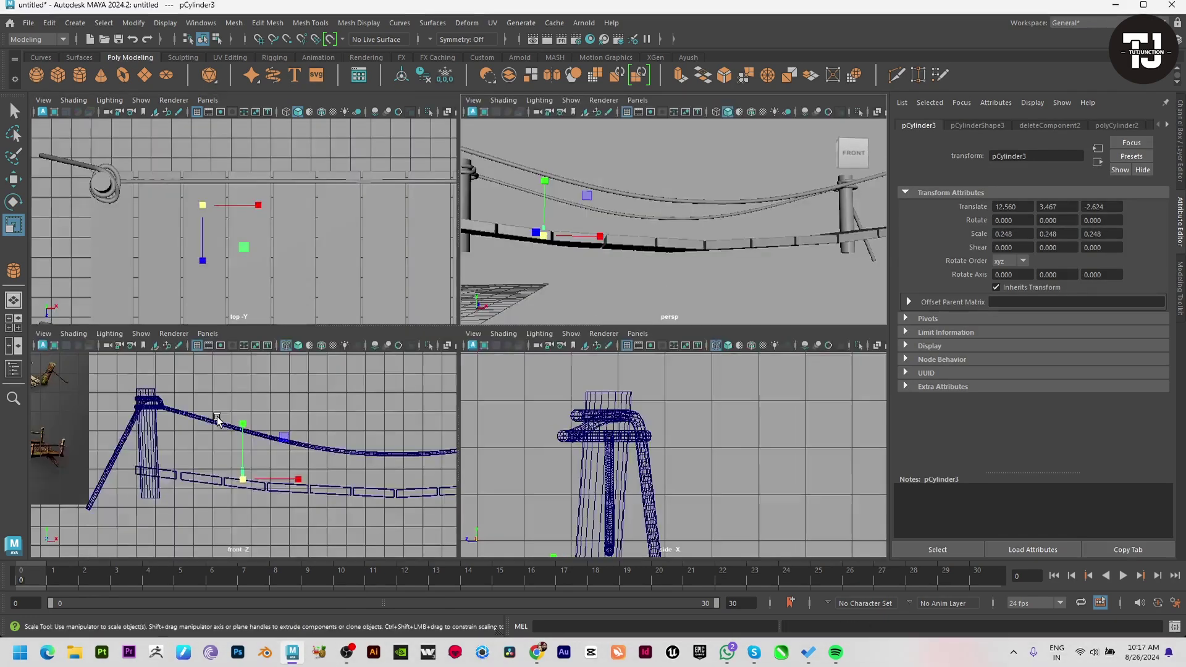
key(space)
scroll(475, 369, up, 5)
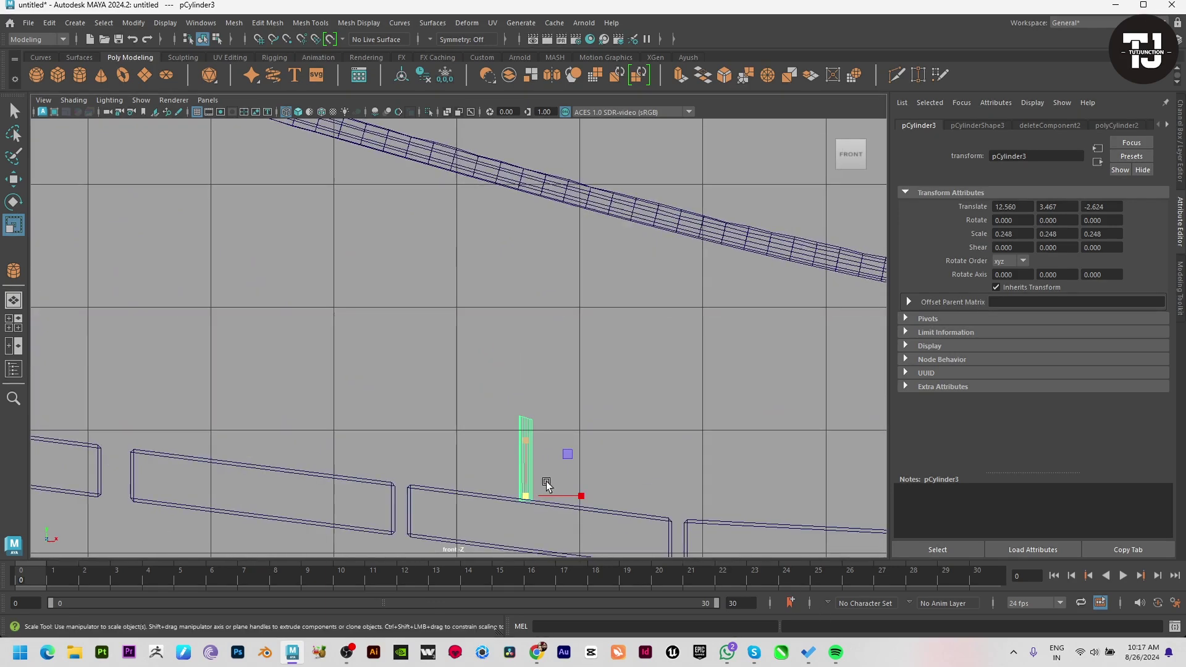
scroll(527, 358, up, 3)
Lengthen and slant the cylinder's top vertices so the leg meets the rope
key(F9)
drag(556, 340, 466, 310)
key(w)
alt+middle_drag(572, 350, 577, 476)
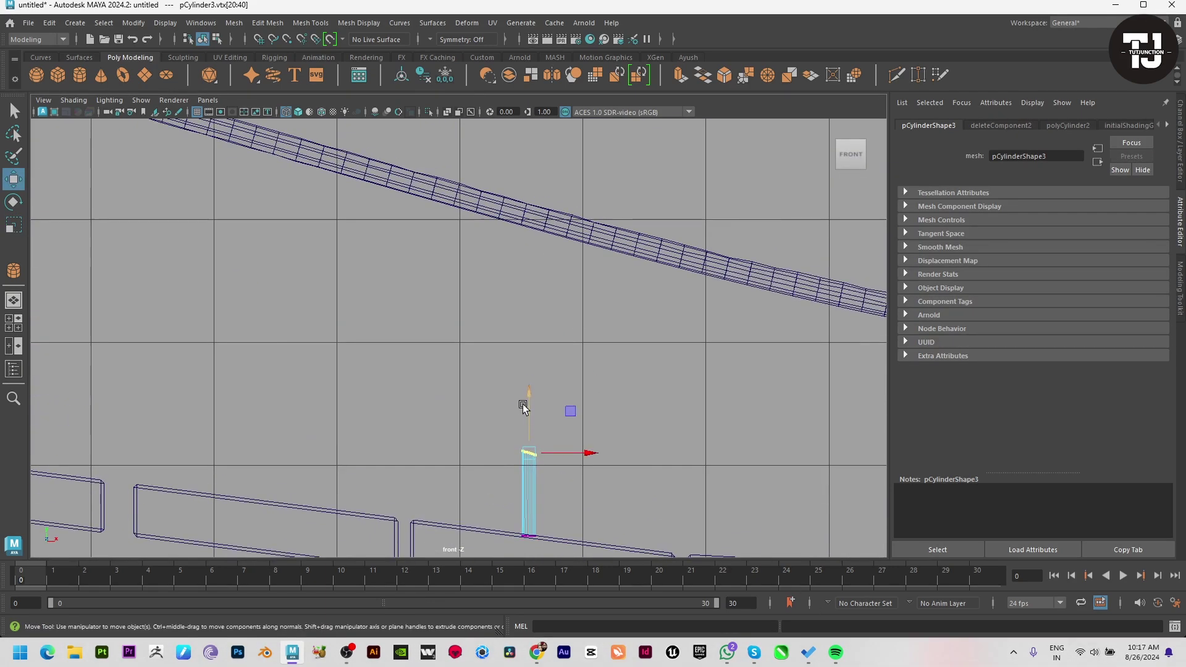
drag(523, 404, 578, 237)
drag(603, 292, 754, 303)
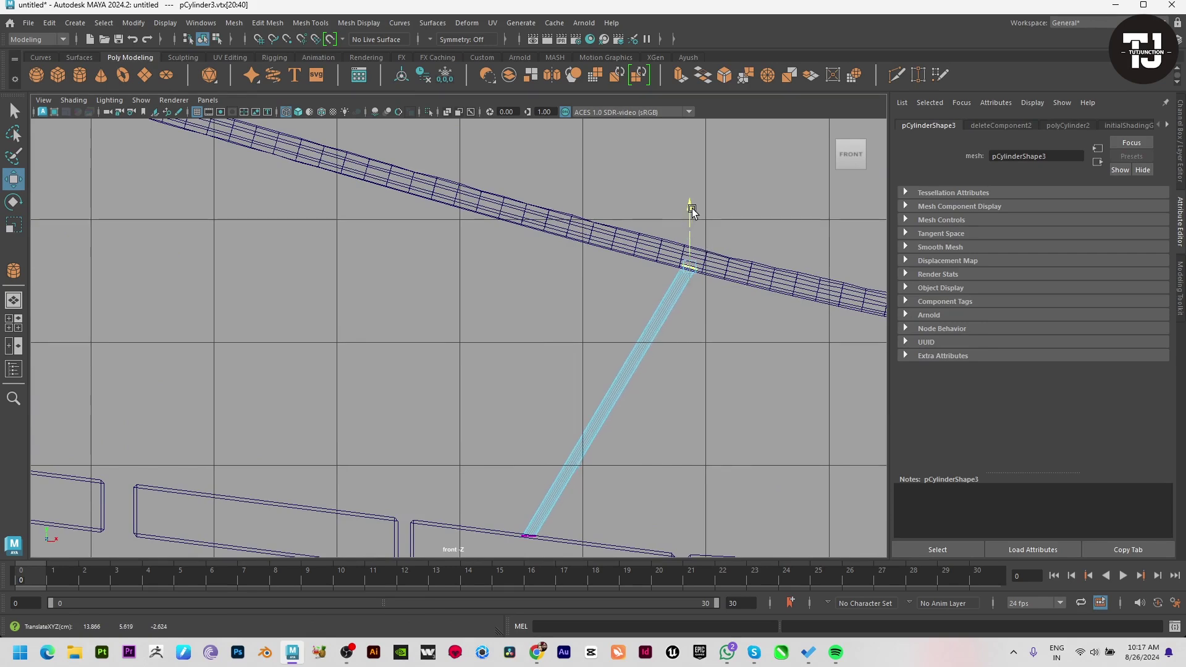
click(688, 392)
key(space)
key(space)
alt+drag(762, 257, 465, 415)
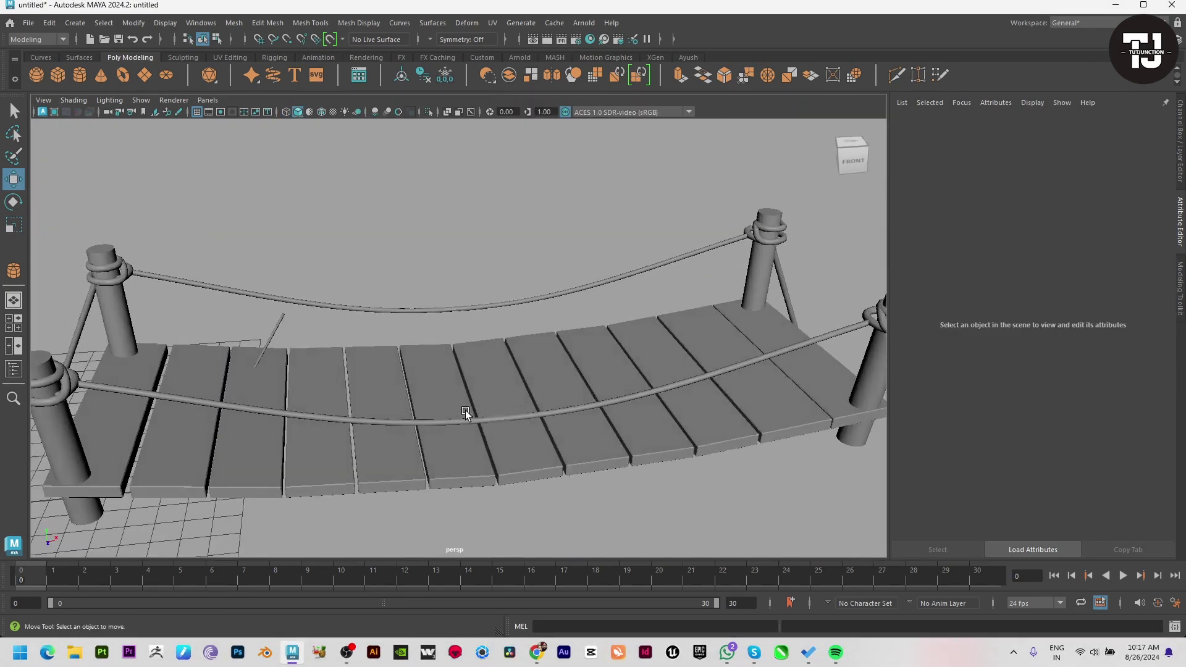
alt+drag(304, 404, 443, 439)
Nudge the slanted leg along the deck until it sits under the rope
click(492, 396)
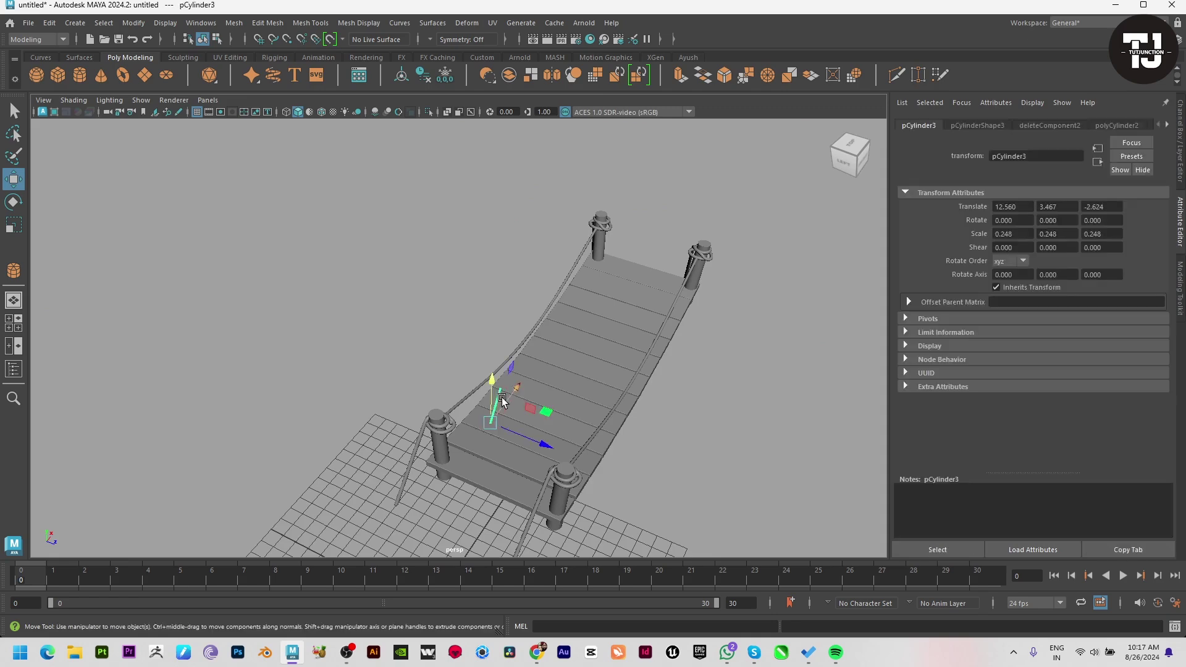
key(f)
mouse_move(522, 457)
alt+mouse_down()
mouse_move(529, 442)
mouse_move(405, 439)
mouse_move(490, 426)
mouse_move(492, 388)
mouse_move(448, 434)
alt+mouse_up()
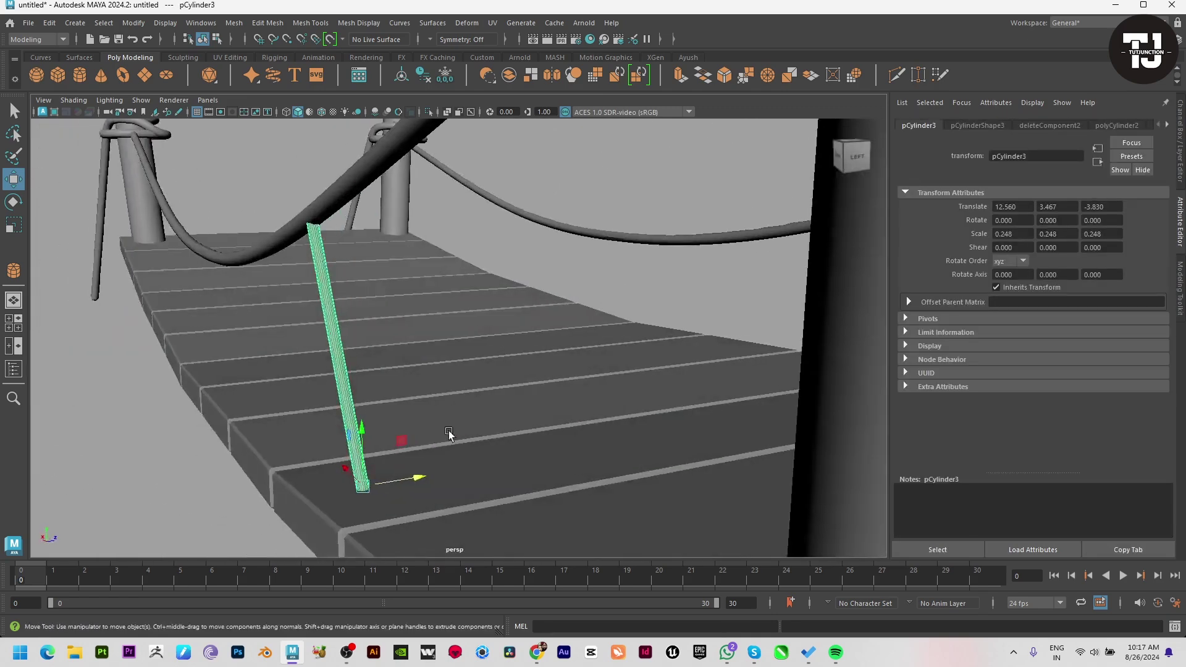
mouse_move(423, 483)
mouse_down()
mouse_move(381, 480)
mouse_move(379, 460)
mouse_move(466, 494)
mouse_move(402, 453)
mouse_move(416, 388)
mouse_move(417, 417)
mouse_up()
Mirror a copy of the leg (Scale X -1), slide it into place, and combine both legs
key(ctrl+shift+d)
mouse_move(284, 389)
mouse_down()
mouse_move(372, 386)
mouse_move(402, 366)
mouse_up()
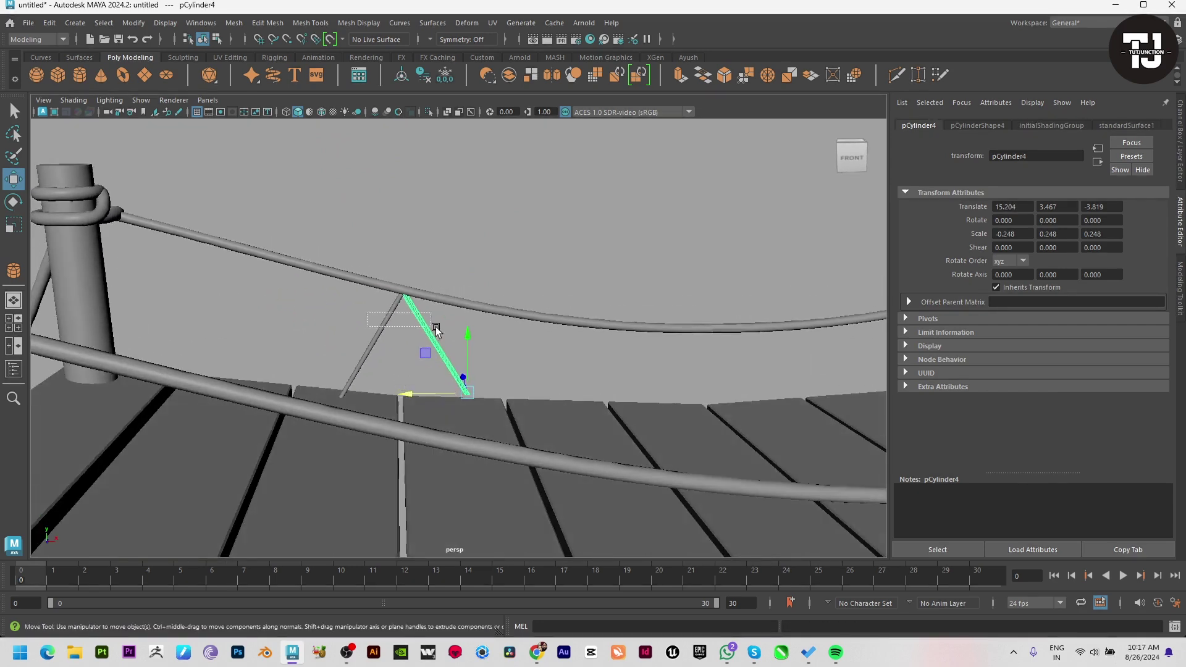
alt+drag(425, 262, 416, 247)
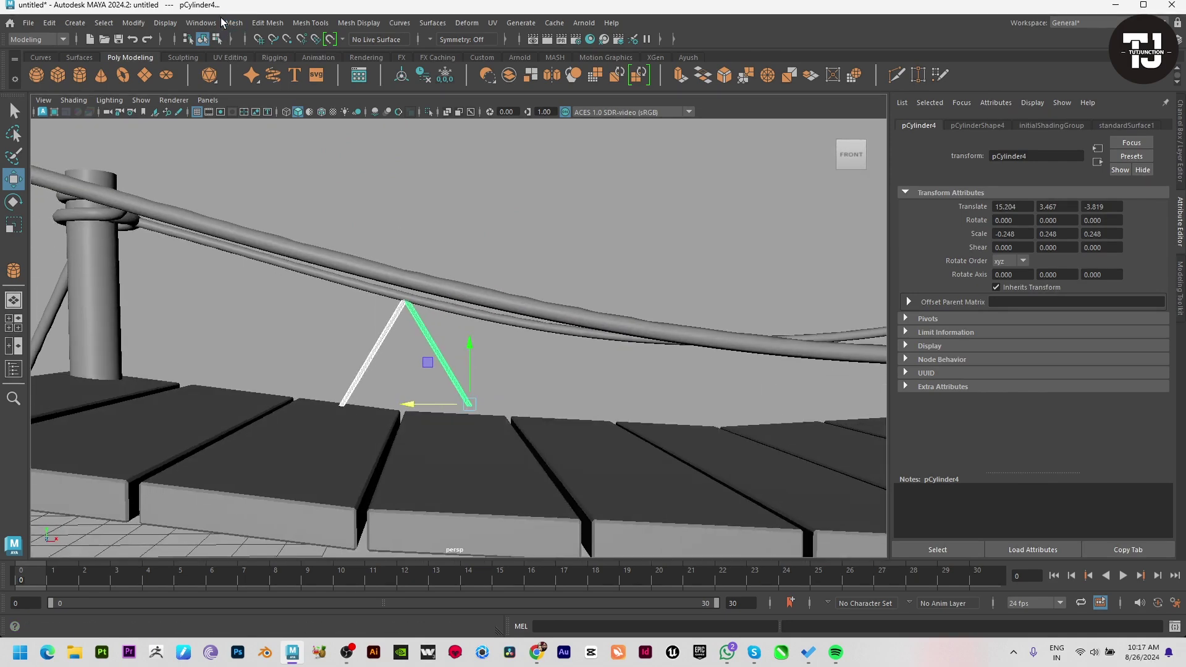
click(232, 22)
click(259, 67)
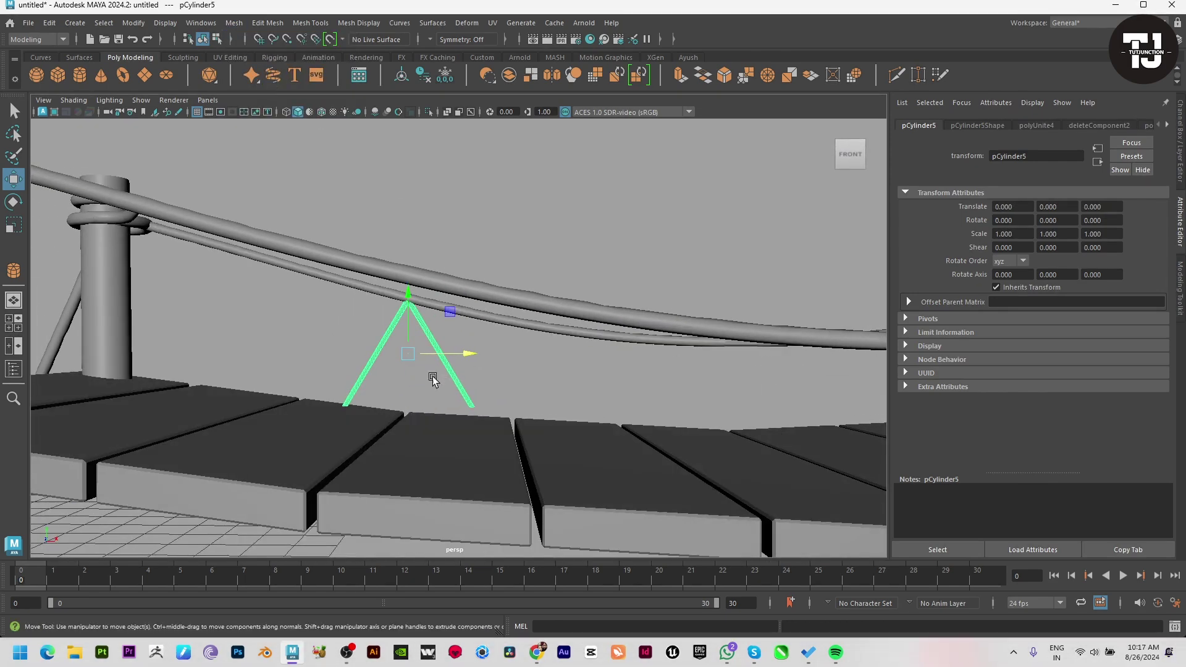
Settle the first A-frame brace's right leg foot onto the deck, then reselect the brace
key(F9)
drag(488, 426, 477, 352)
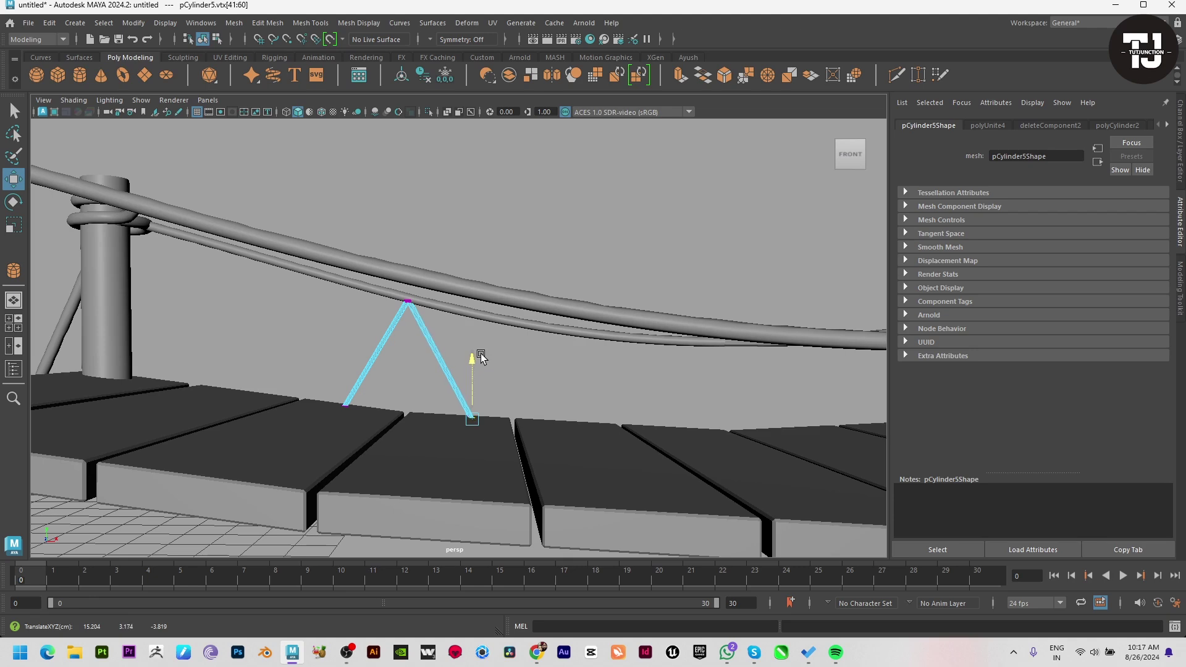
key(F8)
alt+drag(494, 322, 509, 375)
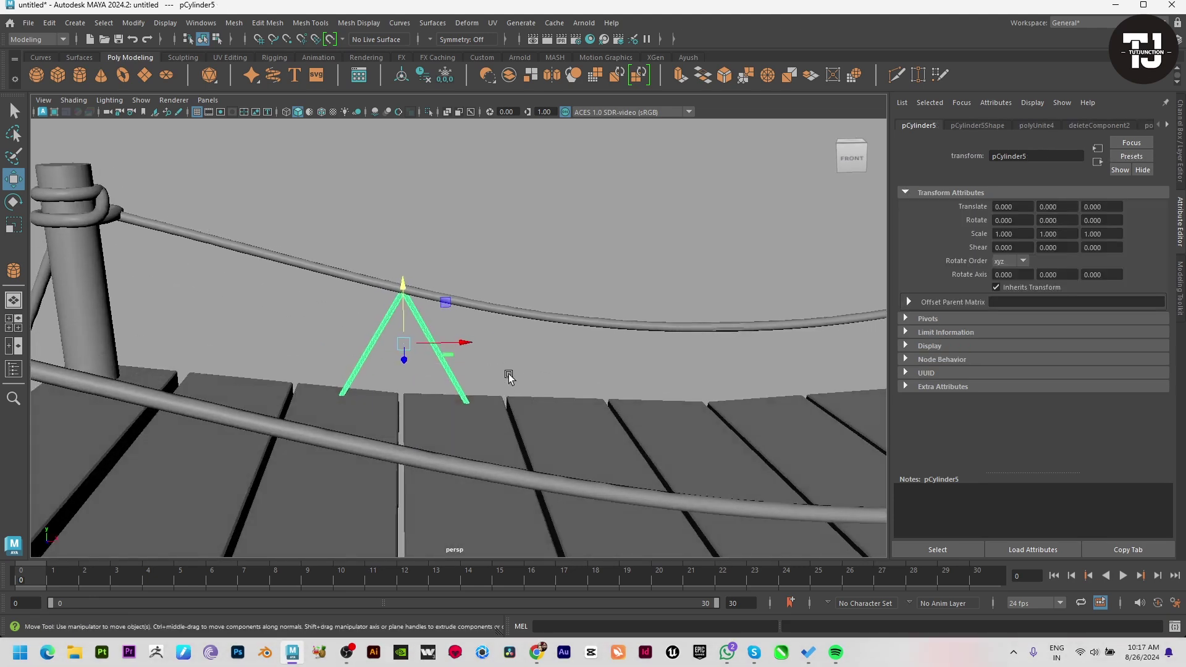
click(508, 375)
click(442, 357)
mouse_move(442, 358)
alt+mouse_down()
mouse_move(479, 423)
mouse_move(467, 434)
alt+mouse_up()
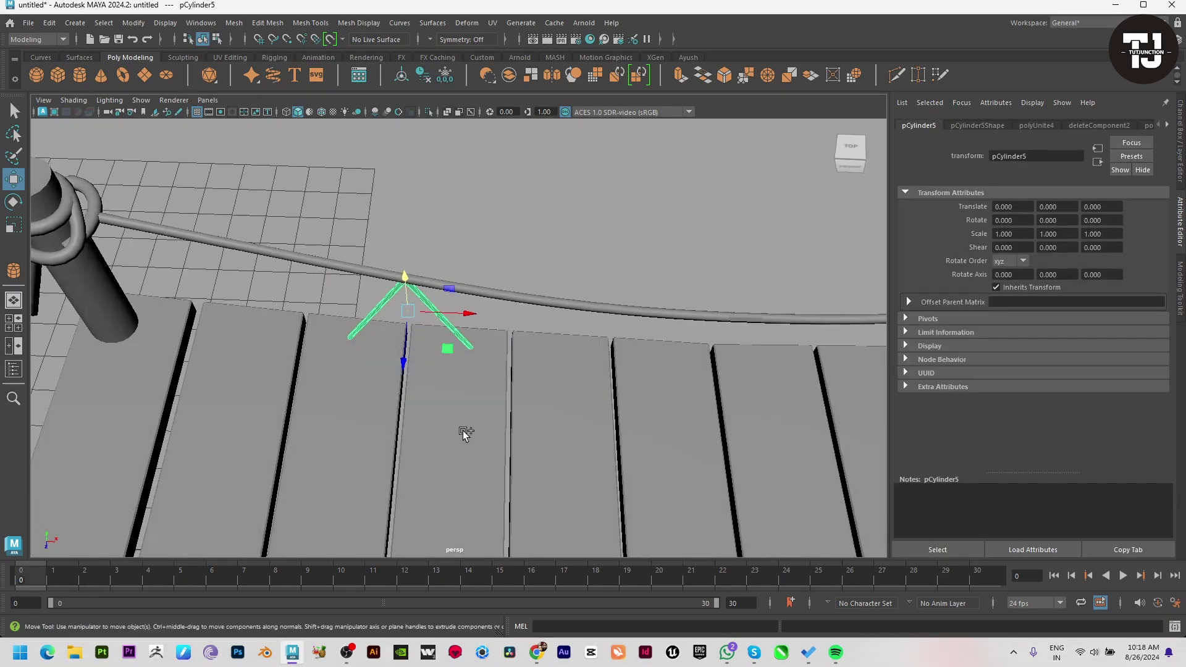
Add a mirrored copy of the brace farther along the rope, with its apex lowered onto the rope
key(ctrl+shift+d)
mouse_move(363, 310)
mouse_down()
mouse_move(611, 321)
mouse_move(636, 339)
mouse_move(692, 299)
mouse_up()
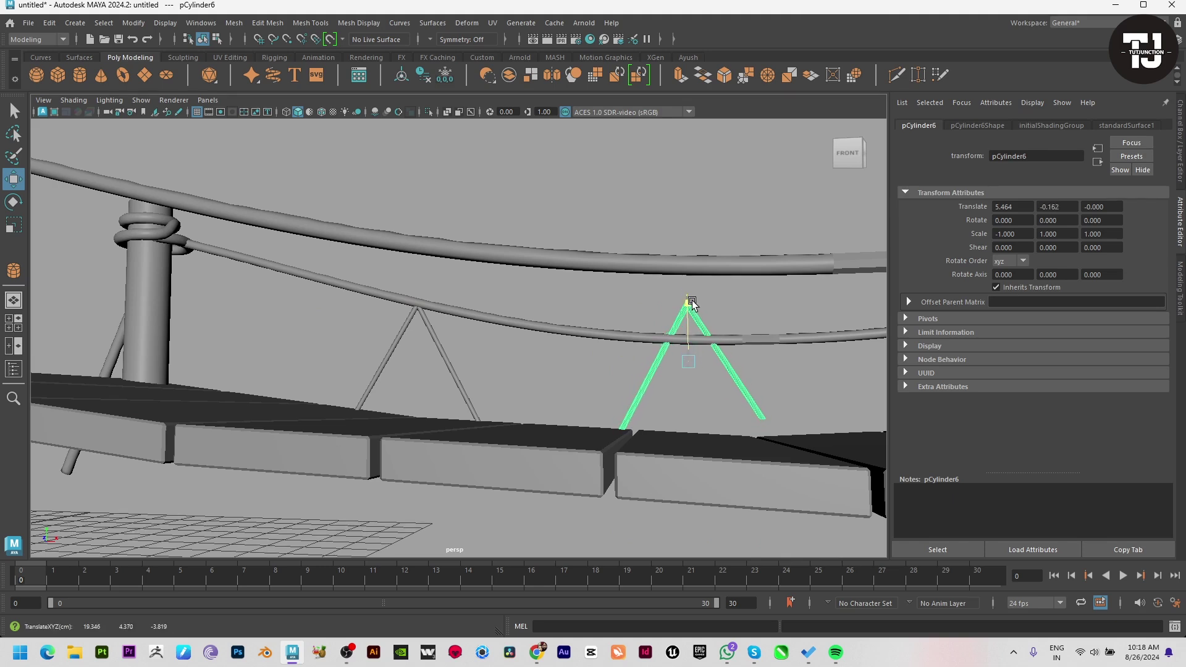
key(F9)
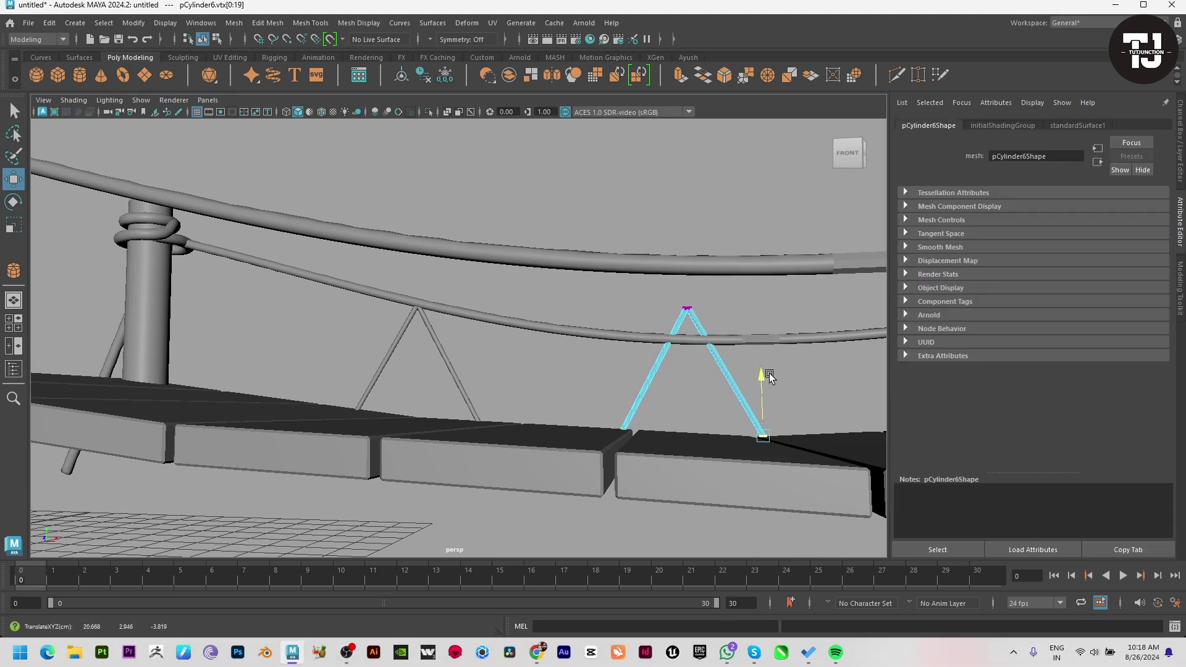
mouse_move(741, 446)
mouse_down()
mouse_move(772, 380)
mouse_move(699, 438)
mouse_up()
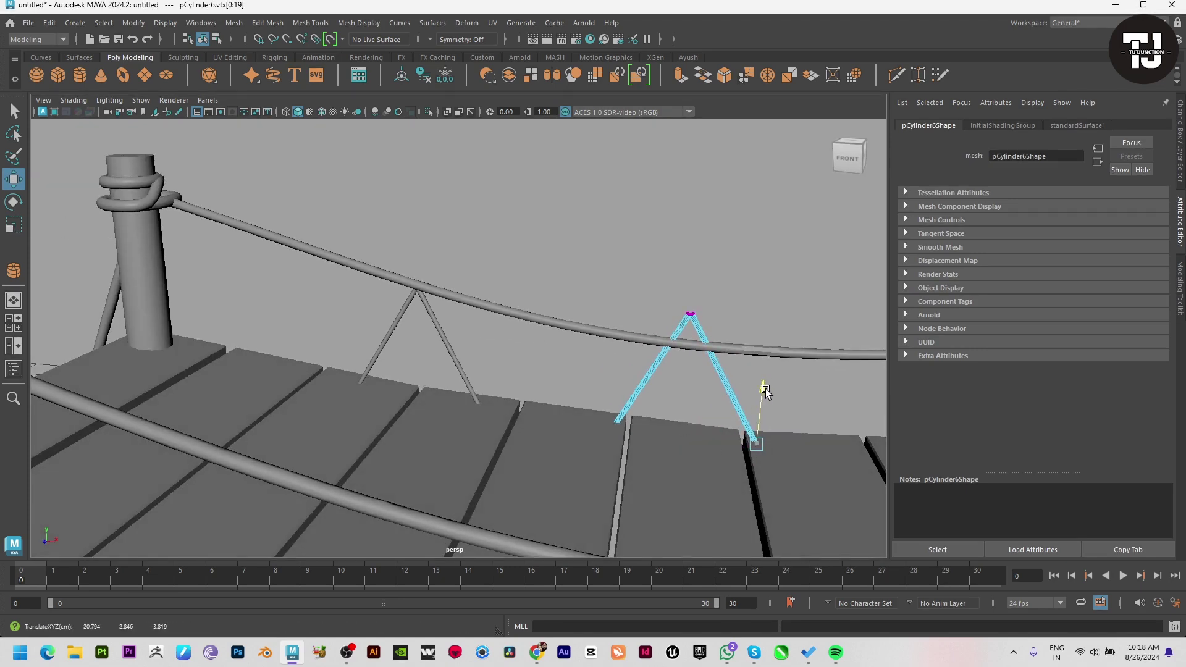
drag(666, 298, 713, 332)
mouse_move(689, 266)
mouse_down()
mouse_move(716, 281)
mouse_move(784, 376)
mouse_move(688, 344)
mouse_move(132, 392)
mouse_move(435, 398)
mouse_up()
click(765, 447)
Fit the third A-frame brace's apex vertices against the rope
scroll(566, 432, down, 5)
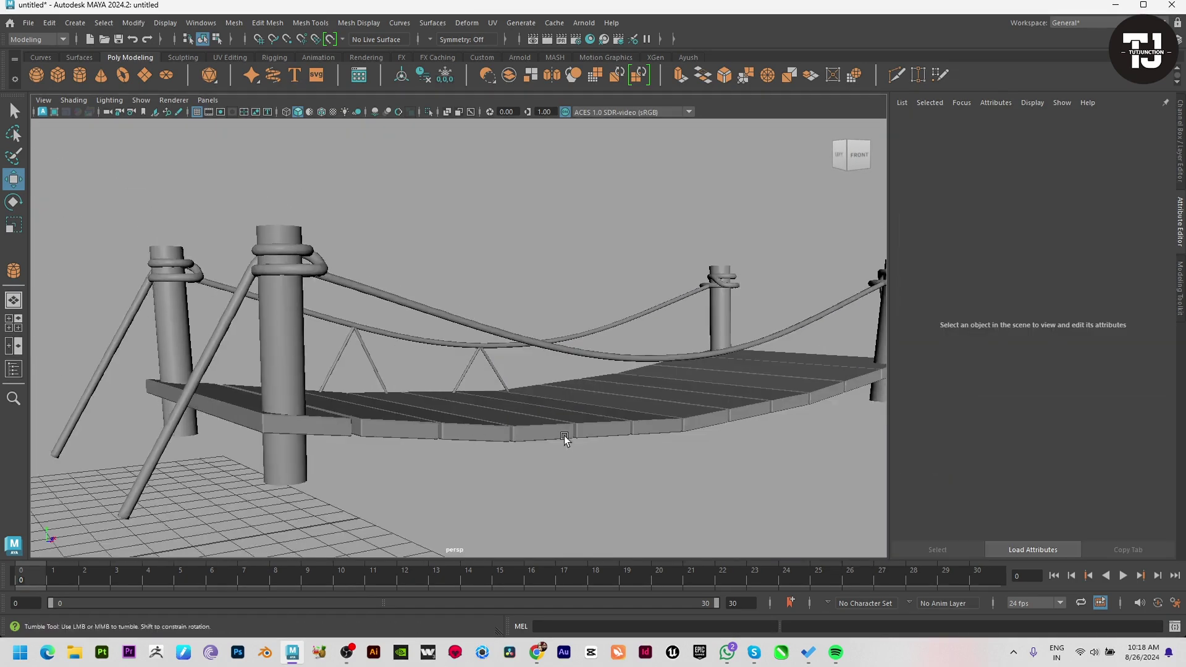
scroll(546, 432, up, 2)
alt+drag(546, 432, 481, 359)
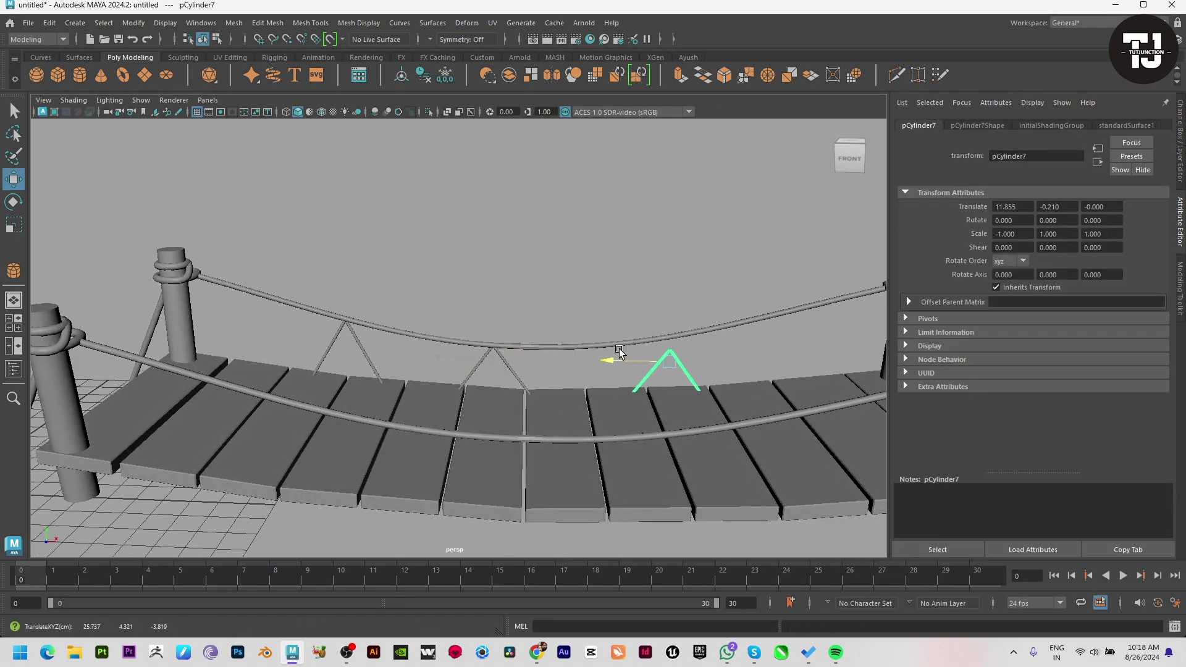
mouse_move(619, 349)
alt+mouse_down()
mouse_move(654, 369)
mouse_move(685, 358)
alt+mouse_up()
click(633, 341)
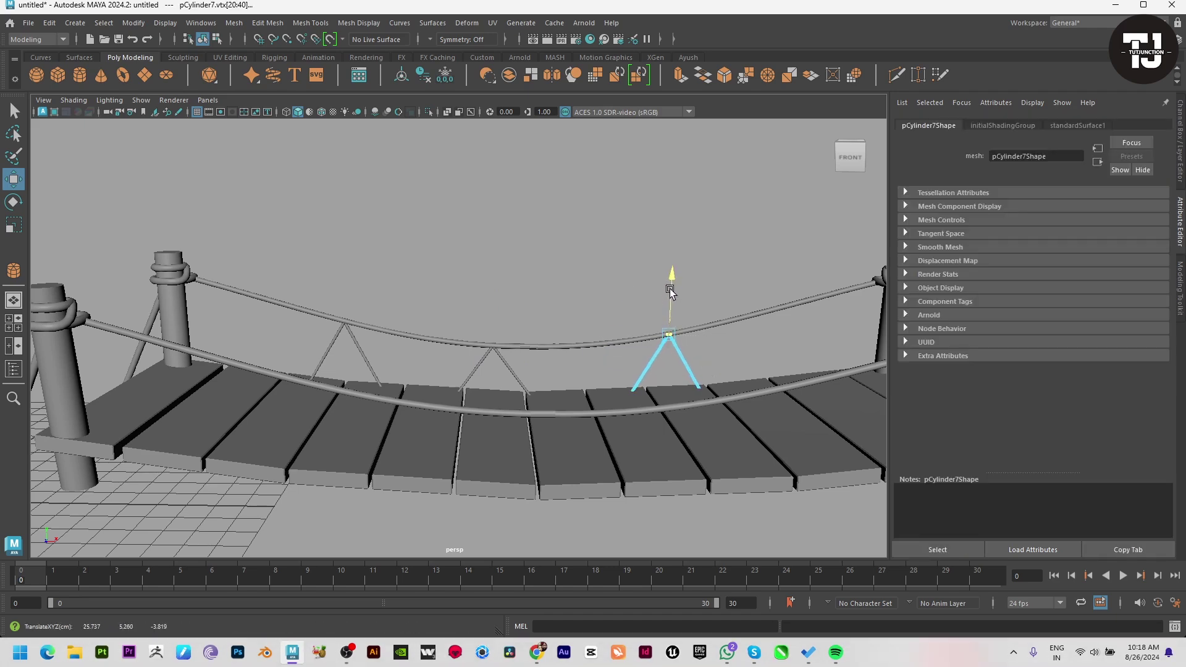
key(f)
scroll(677, 397, down, 5)
alt+drag(169, 365, 490, 369)
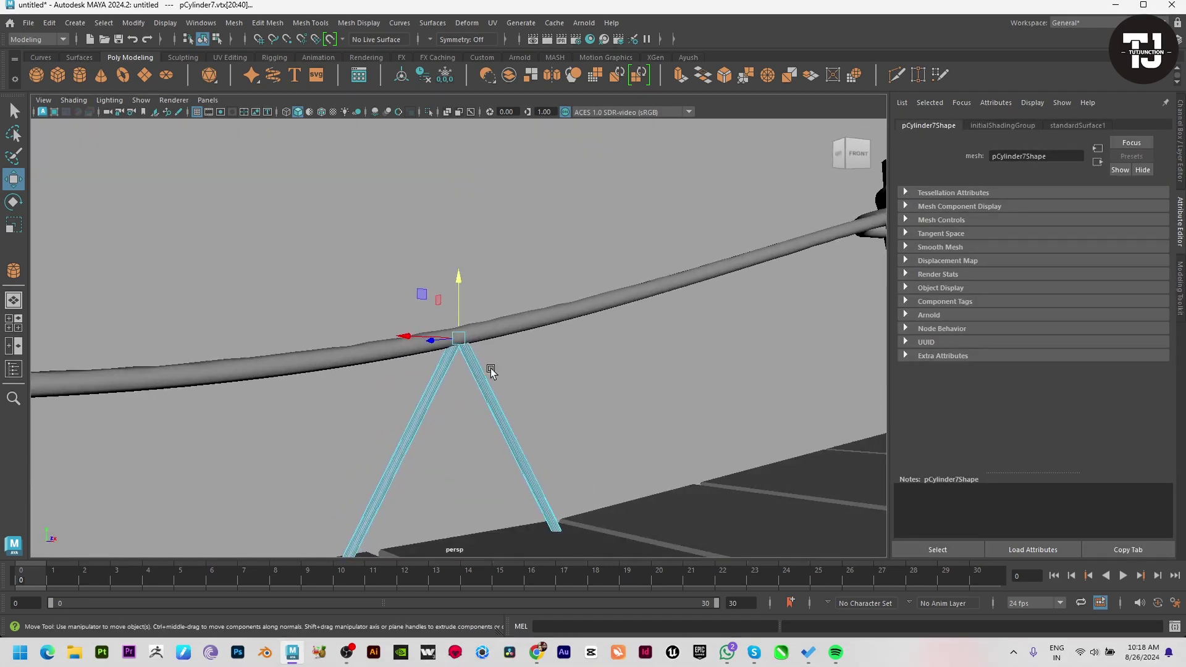
click(569, 343)
scroll(569, 342, down, 5)
mouse_move(249, 391)
alt+mouse_down()
mouse_move(424, 424)
mouse_move(463, 410)
mouse_move(298, 368)
alt+mouse_up()
scroll(254, 391, up, 3)
scroll(327, 361, up, 3)
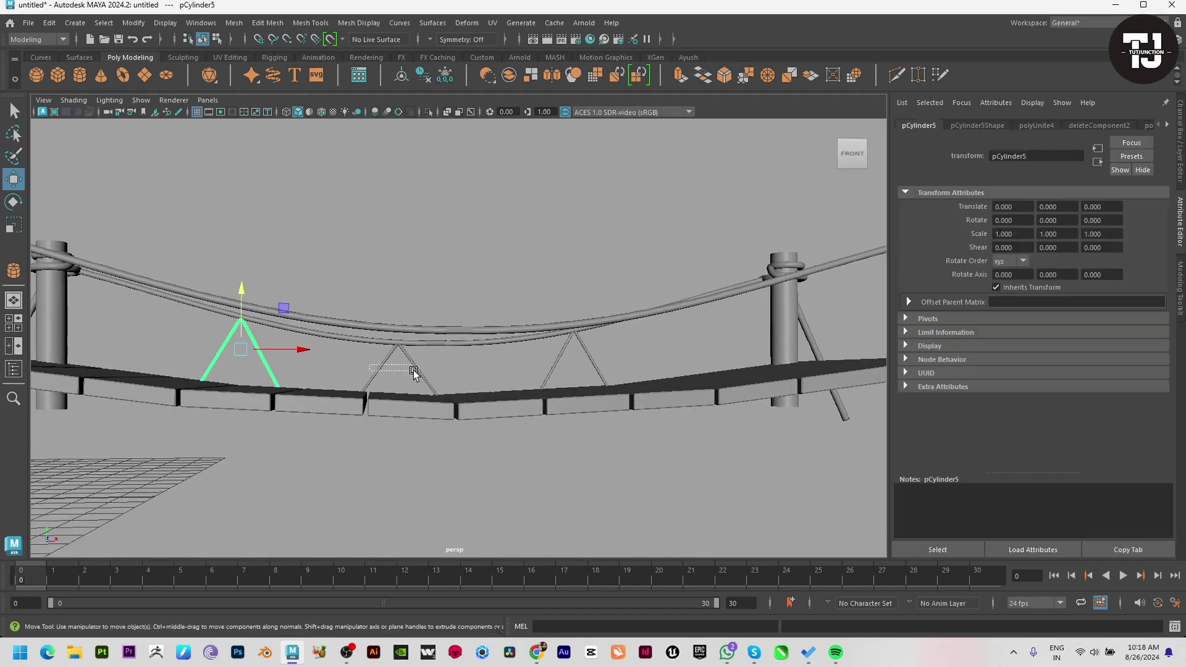
Combine the three A-frame braces into a single mesh
shift+drag(371, 362, 422, 381)
shift+drag(572, 360, 592, 379)
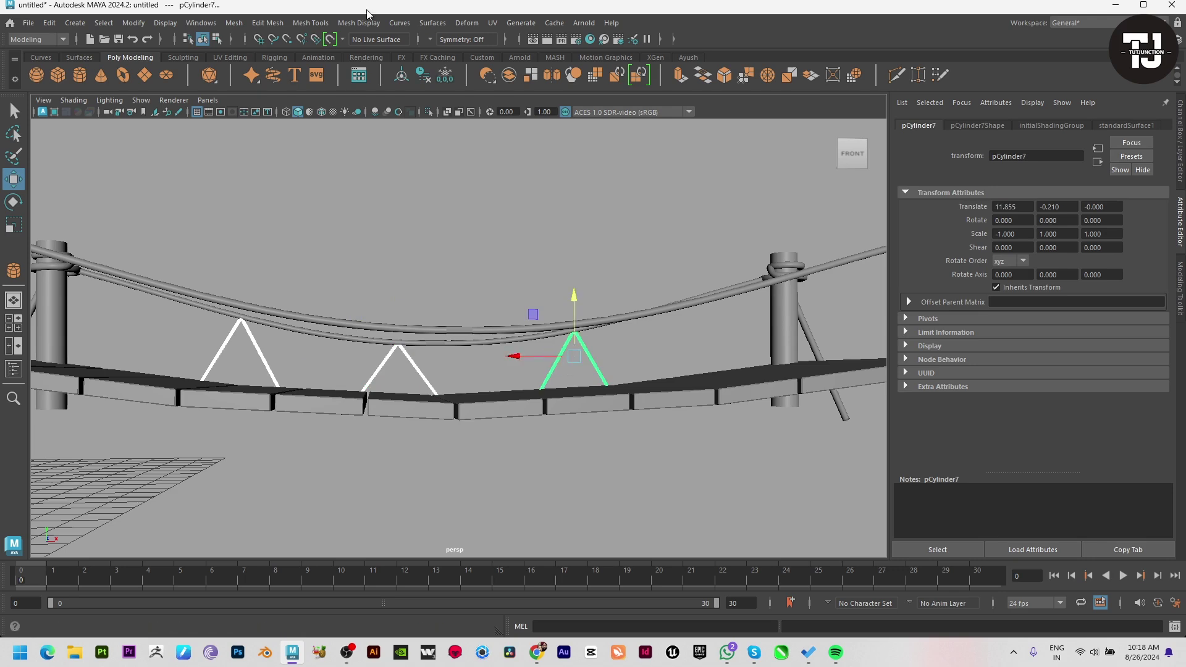
click(235, 23)
click(250, 61)
Position the braces copy, pCylinder9, under the opposite rope at Z 8.495
alt+drag(302, 193, 226, 279)
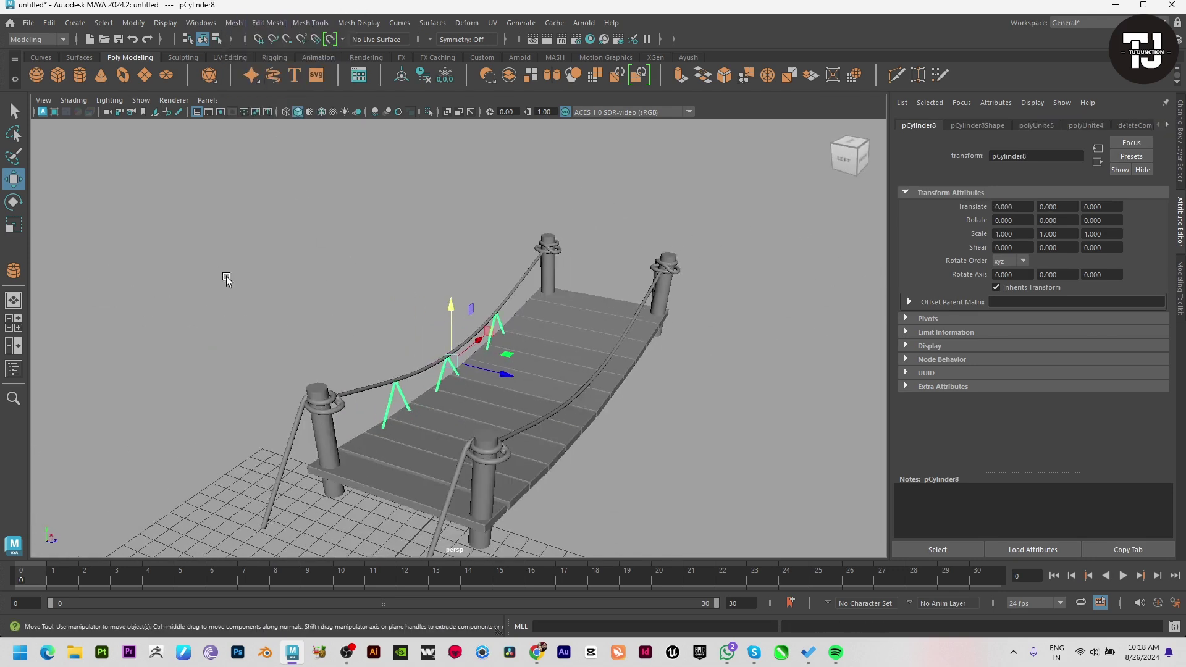
alt+drag(564, 512, 545, 433)
mouse_move(520, 369)
mouse_down()
mouse_move(683, 403)
mouse_move(644, 357)
mouse_move(404, 334)
mouse_up()
drag(498, 352, 508, 343)
click(640, 401)
mouse_move(639, 401)
alt+mouse_down()
mouse_move(498, 402)
mouse_move(633, 463)
mouse_move(426, 493)
mouse_move(539, 401)
mouse_move(421, 435)
alt+mouse_up()
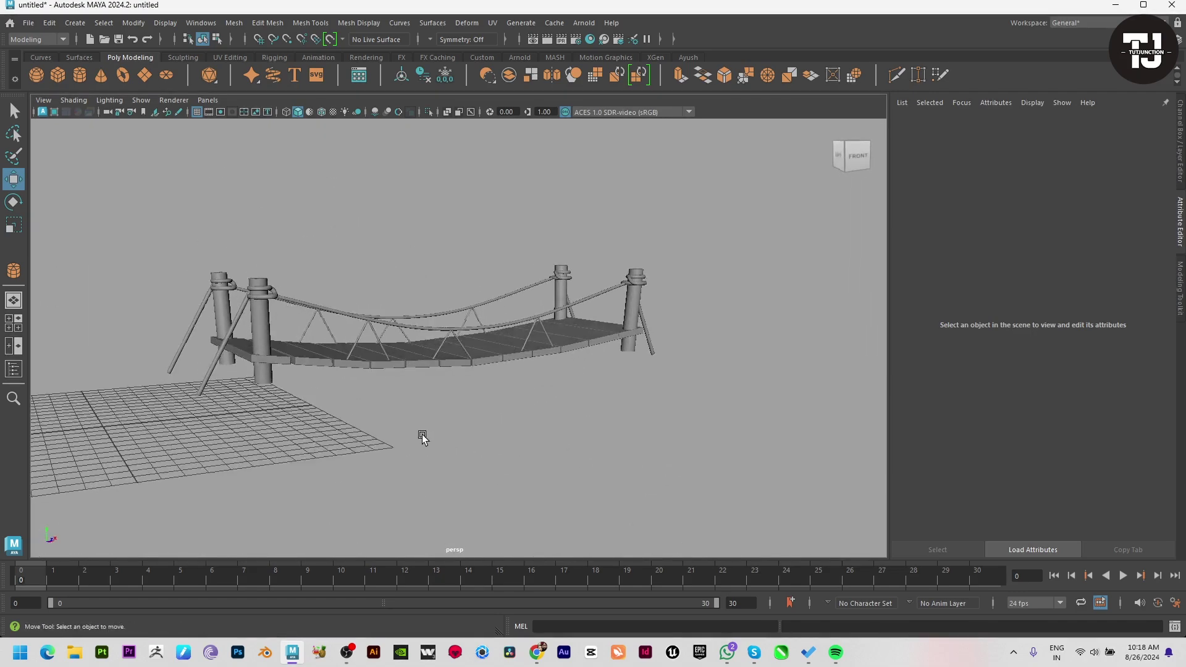
Inspect the left post in the maximized front view, then return to the perspective view
key(space)
key(space)
scroll(538, 387, down, 5)
scroll(556, 426, up, 1)
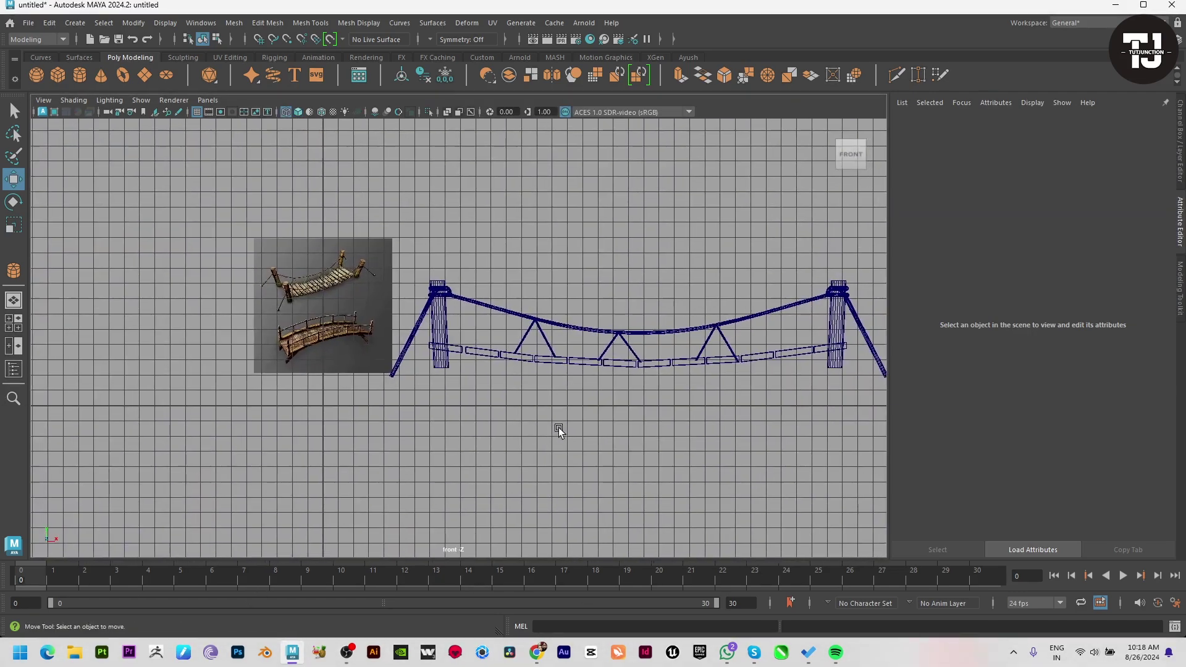
scroll(222, 376, up, 3)
scroll(303, 410, up, 1)
scroll(302, 410, up, 1)
scroll(313, 389, down, 1)
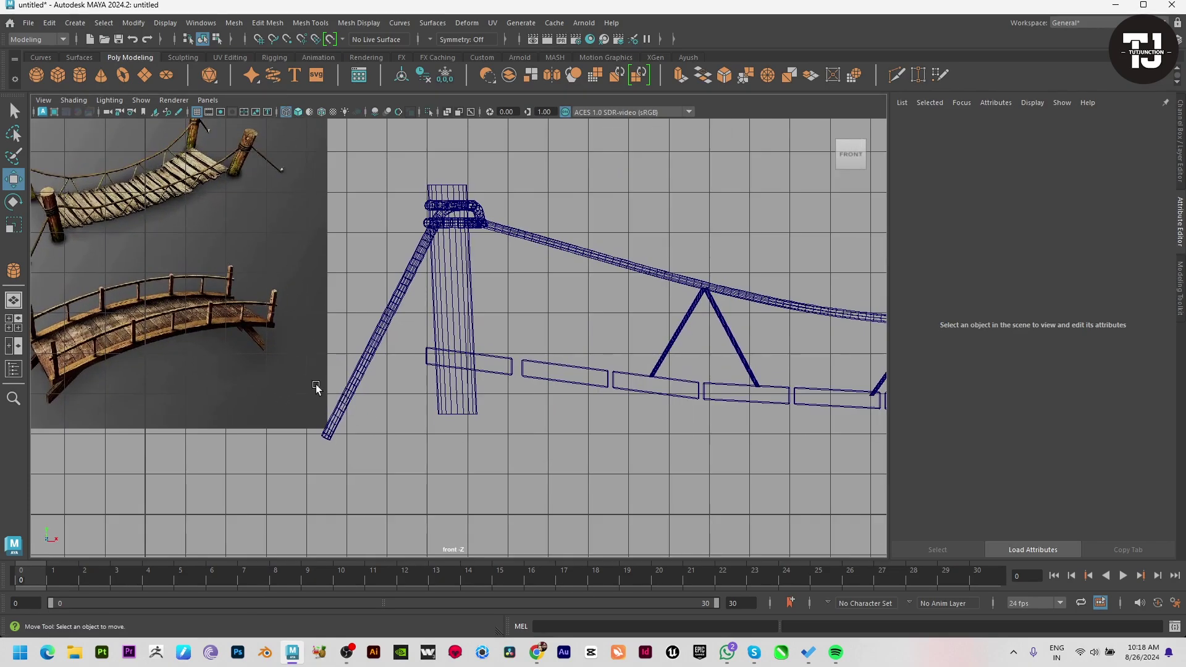
alt+middle_drag(314, 389, 518, 348)
key(space)
key(space)
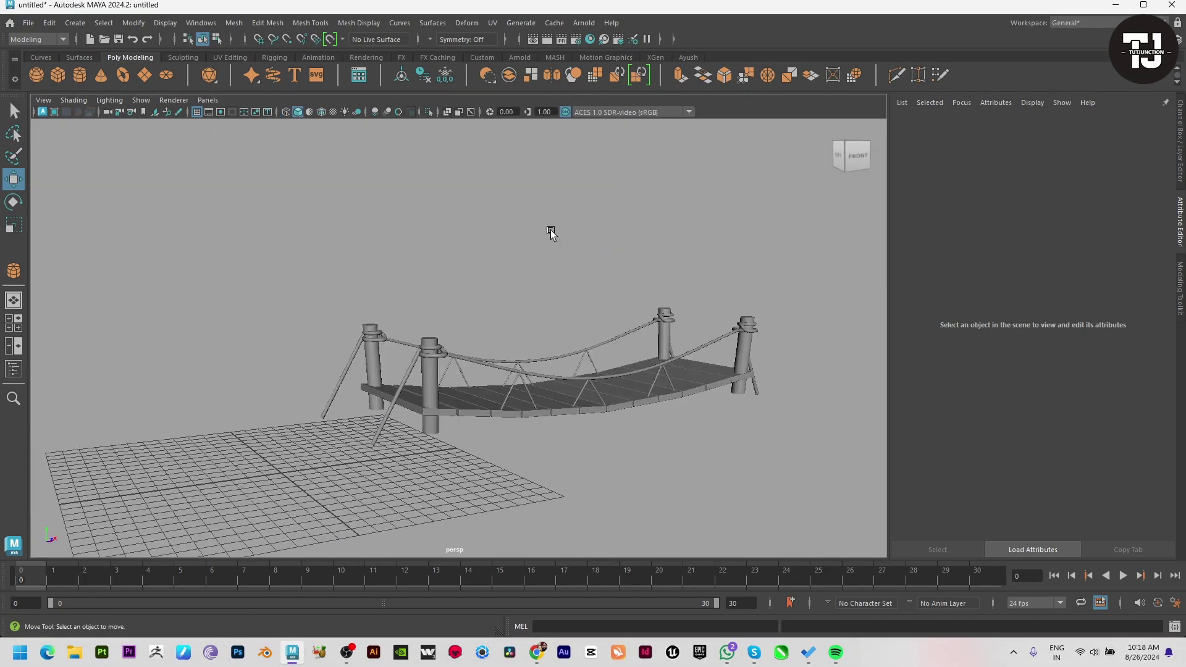
scroll(436, 305, up, 1)
scroll(647, 402, up, 4)
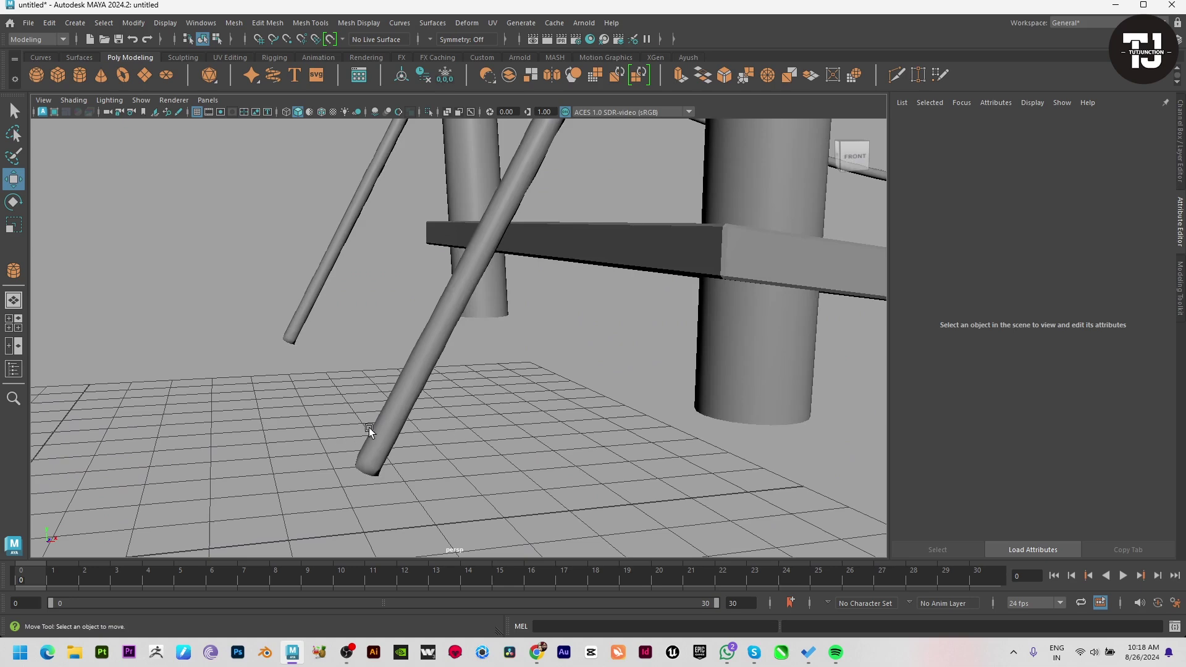
Check the front post's guy rope end, then ready Polygon Sphere in the maximized top view
click(368, 431)
scroll(418, 484, up, 3)
mouse_move(418, 484)
alt+mouse_down()
mouse_move(450, 400)
mouse_move(596, 370)
mouse_move(535, 344)
alt+mouse_up()
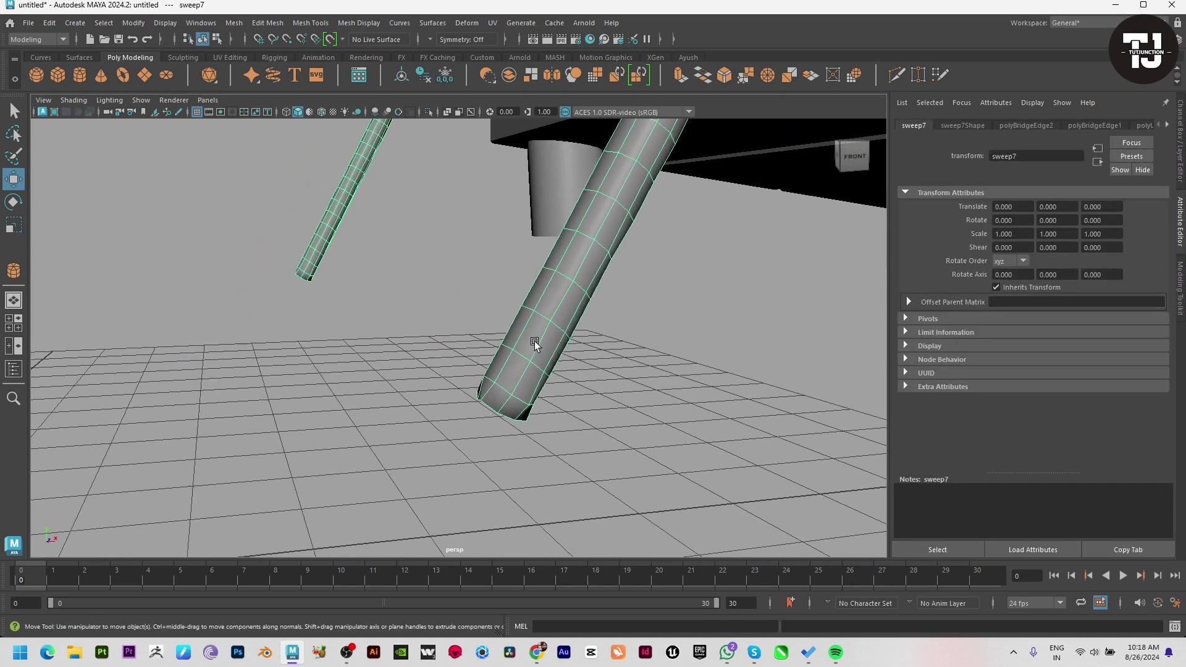
key(F10)
key(F8)
key(space)
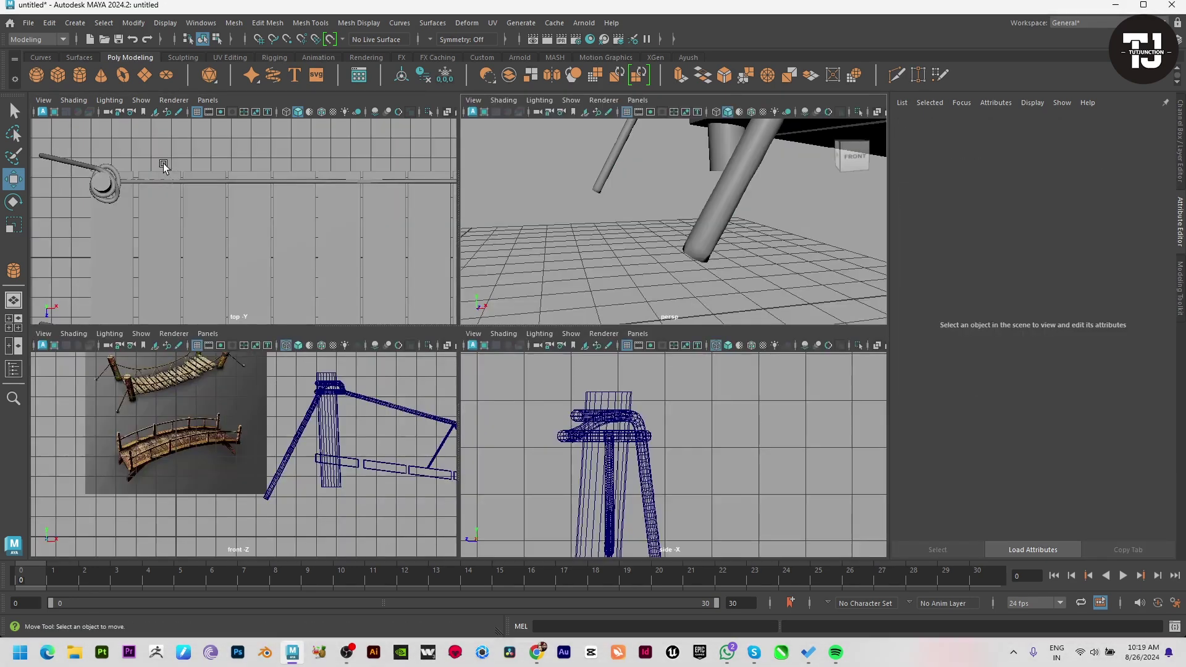
click(36, 74)
key(space)
Draw a polygon sphere, pSphere1, at the guy rope's coiled end and frame it in perspective
alt+middle_drag(86, 210, 364, 303)
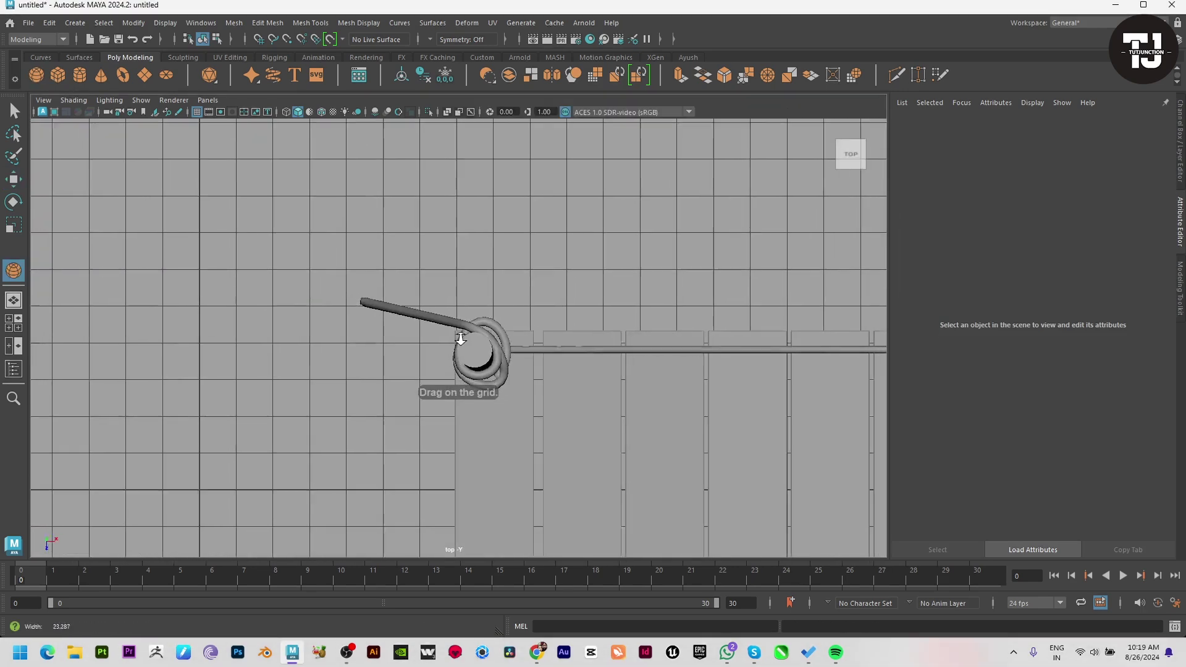
scroll(354, 312, up, 2)
mouse_move(344, 297)
mouse_down()
mouse_move(371, 311)
mouse_move(405, 233)
mouse_move(392, 263)
mouse_up()
key(w)
key(space)
key(space)
key(f)
scroll(667, 347, down, 4)
With soft select on, dent the sphere's top and pull out a side vertex
key(F9)
key(b)
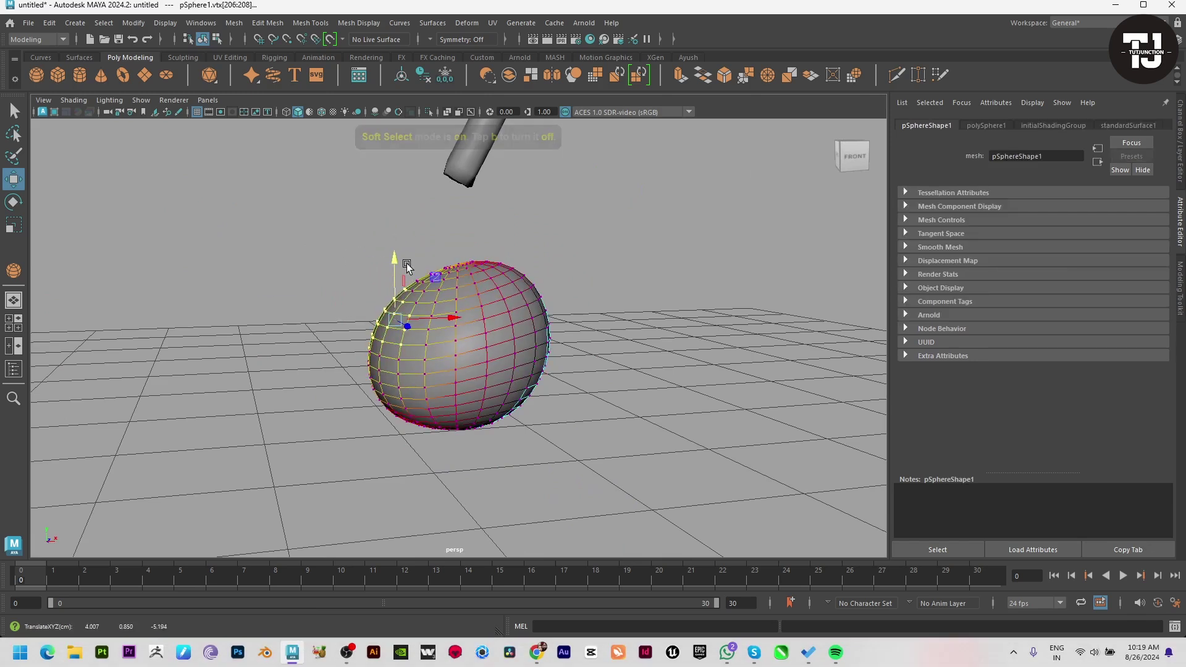
click(481, 259)
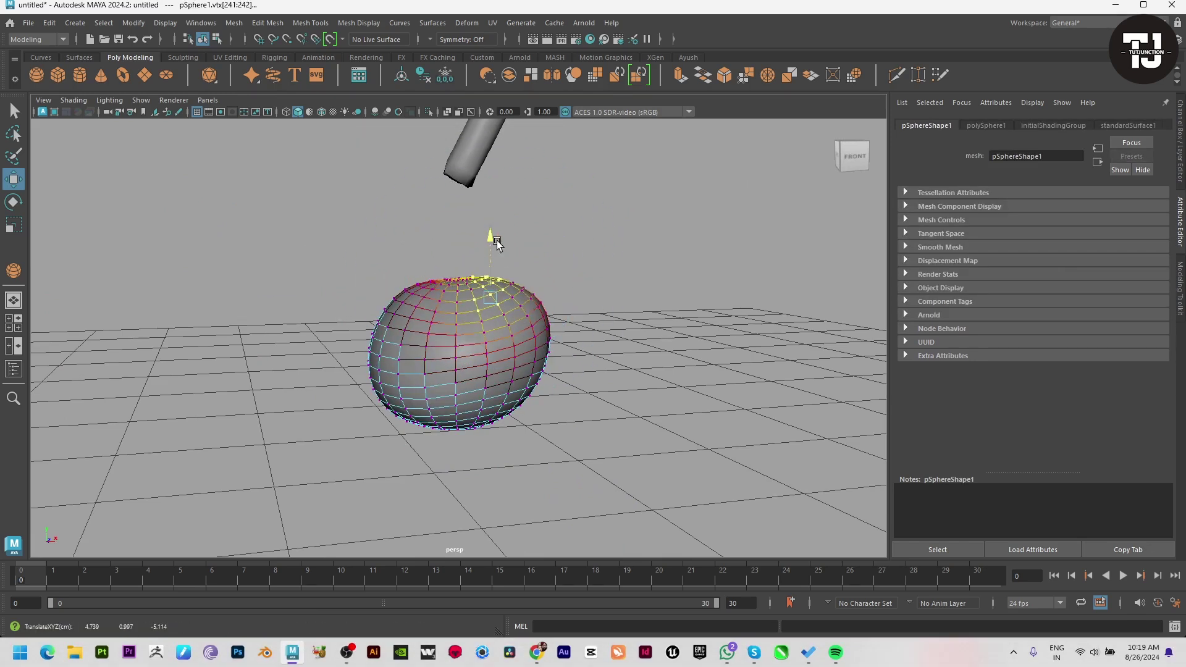
mouse_move(492, 247)
mouse_down()
mouse_move(494, 272)
mouse_move(442, 244)
mouse_move(469, 235)
mouse_up()
click(439, 313)
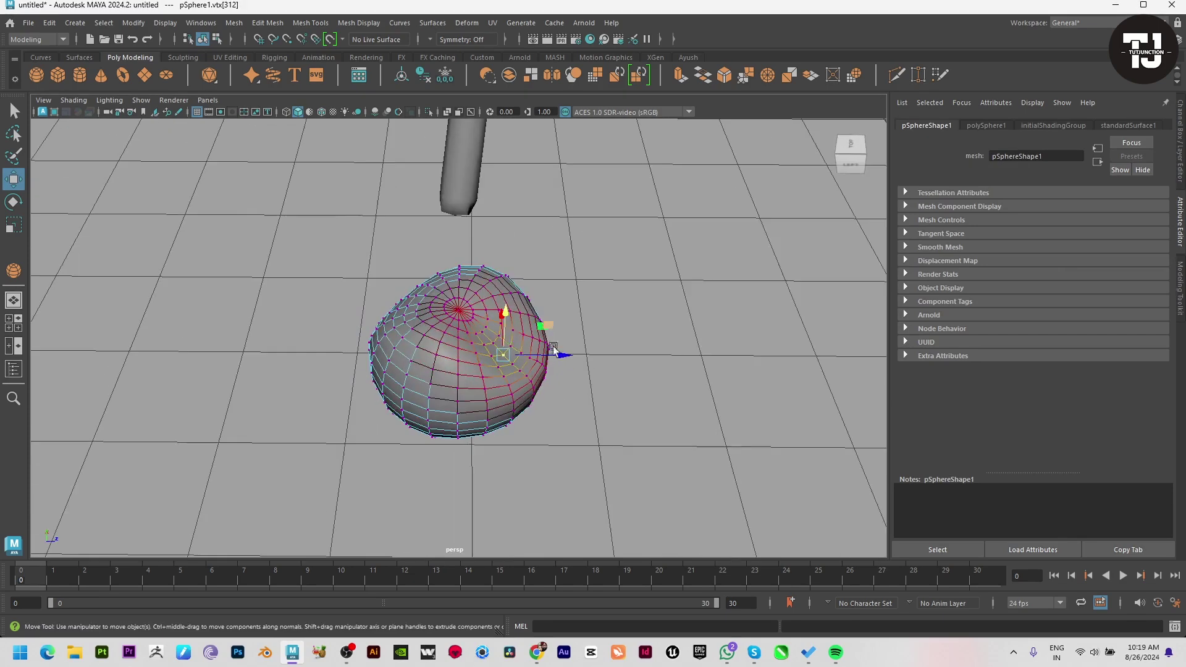
click(397, 291)
mouse_move(397, 271)
alt+mouse_down()
mouse_move(400, 257)
mouse_move(398, 278)
alt+mouse_up()
Pull more vertices to make the blob lumpier, then select it as a whole object
click(458, 348)
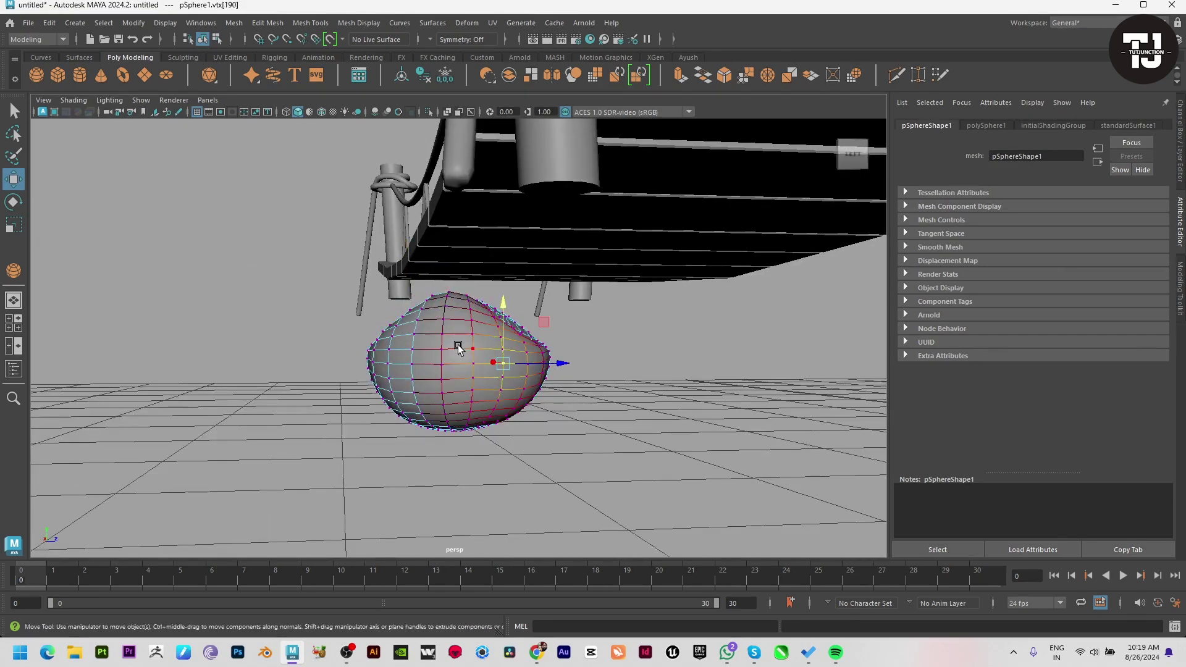
mouse_move(503, 346)
mouse_down()
mouse_move(564, 352)
mouse_move(531, 383)
mouse_up()
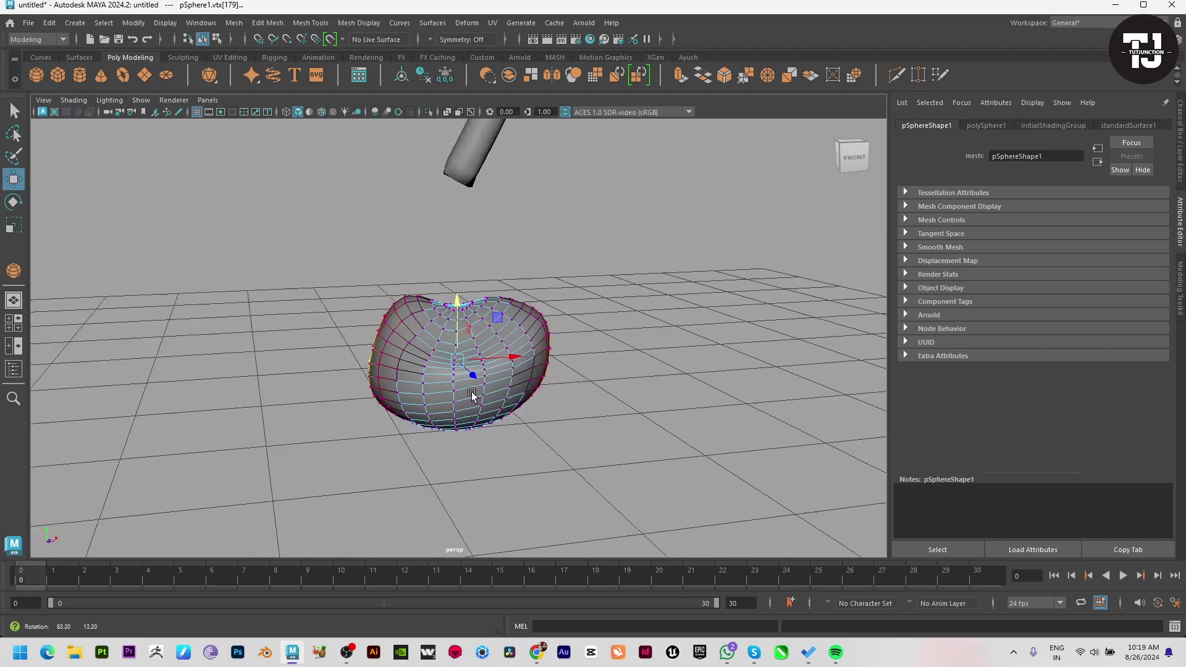
click(532, 330)
mouse_move(533, 329)
mouse_down()
mouse_move(530, 276)
mouse_move(510, 336)
mouse_up()
click(701, 379)
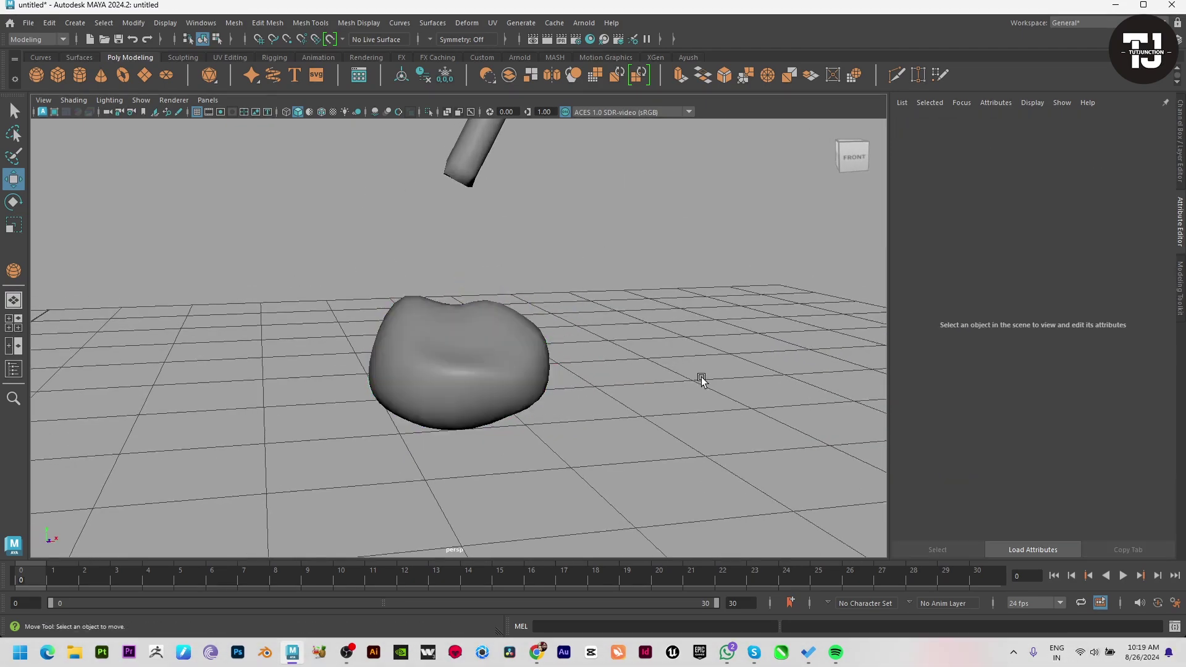
scroll(437, 340, down, 5)
mouse_move(701, 379)
alt+mouse_down()
mouse_move(438, 340)
mouse_move(831, 379)
alt+mouse_up()
scroll(437, 343, down, 3)
click(473, 343)
Shift the blob along Z toward the guy rope's end
key(f)
scroll(707, 403, down, 4)
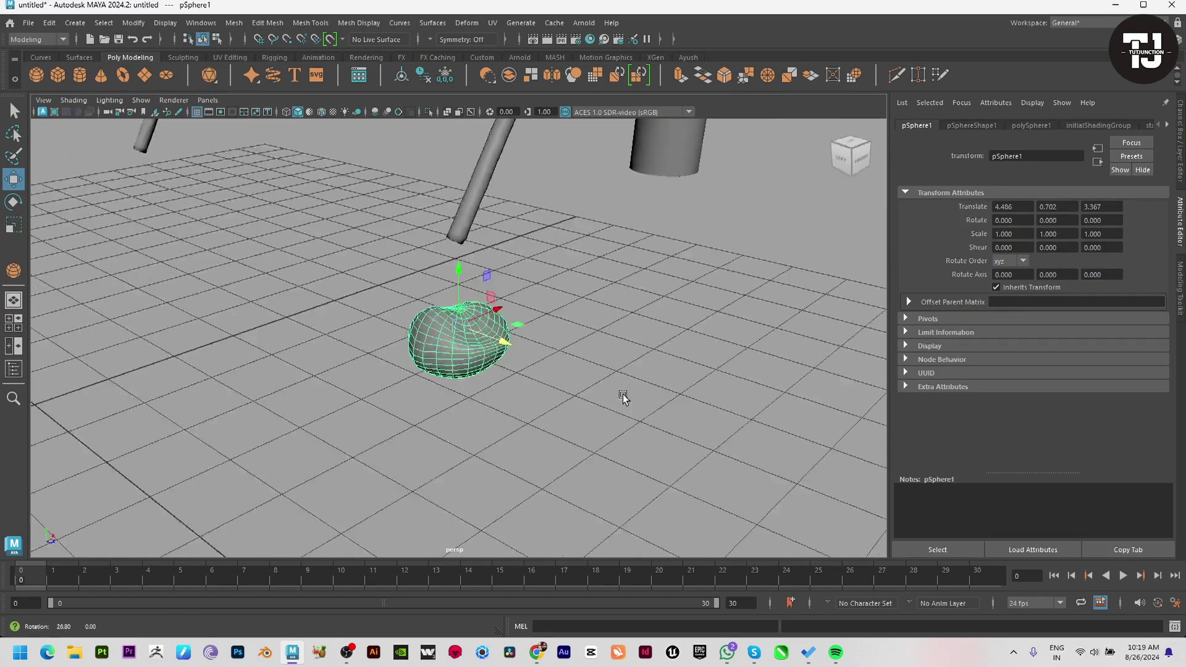
mouse_move(622, 397)
alt+mouse_down()
mouse_move(446, 304)
mouse_move(455, 182)
mouse_move(471, 185)
mouse_move(505, 260)
mouse_move(519, 261)
alt+mouse_up()
mouse_move(498, 332)
alt+mouse_down()
mouse_move(405, 339)
mouse_move(372, 403)
alt+mouse_up()
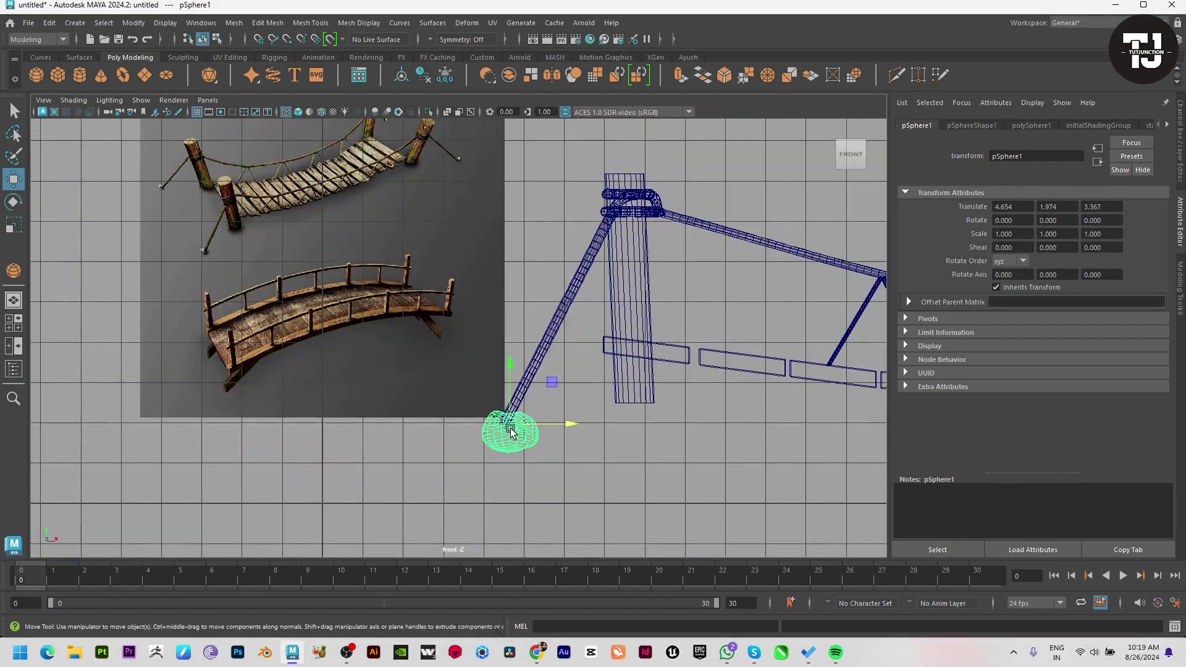
key(space)
mouse_move(502, 424)
mouse_down()
mouse_move(768, 251)
mouse_move(500, 346)
mouse_move(452, 312)
mouse_up()
Scale the blob down to 0.671 and raise it slightly off the ground
key(r)
key(w)
key(f)
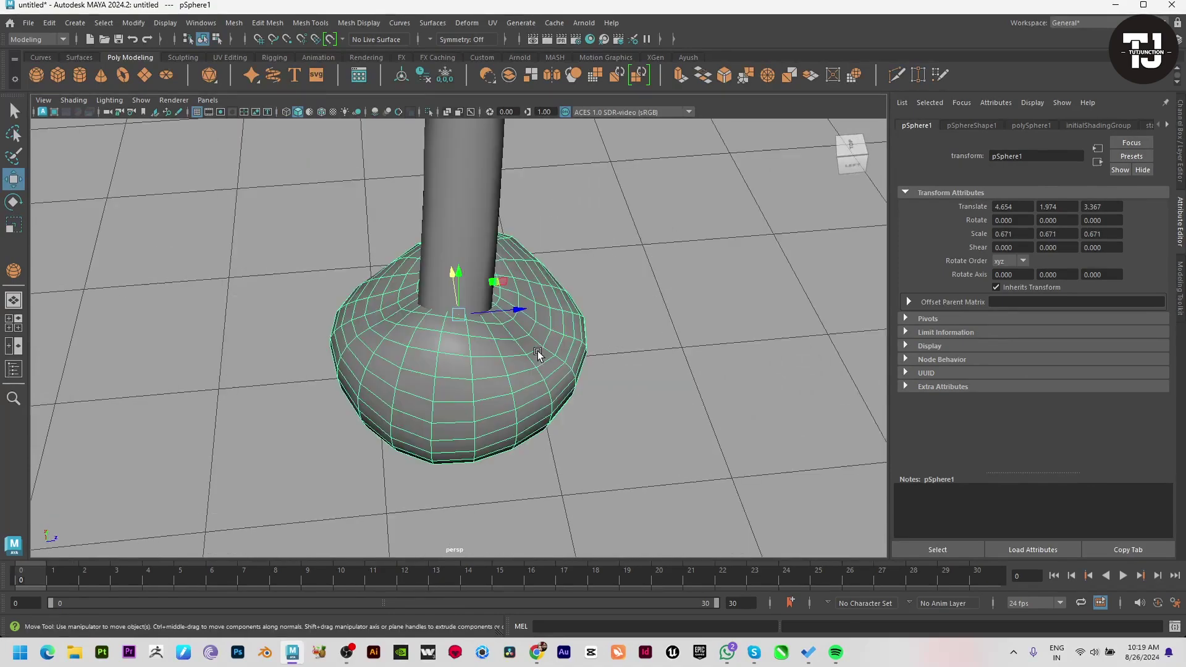
alt+drag(537, 346, 512, 336)
middle_drag(512, 337, 602, 338)
mouse_move(602, 339)
alt+mouse_down()
mouse_move(539, 220)
mouse_move(310, 328)
mouse_move(538, 286)
mouse_move(487, 305)
mouse_move(751, 387)
mouse_move(624, 360)
mouse_move(311, 377)
alt+mouse_up()
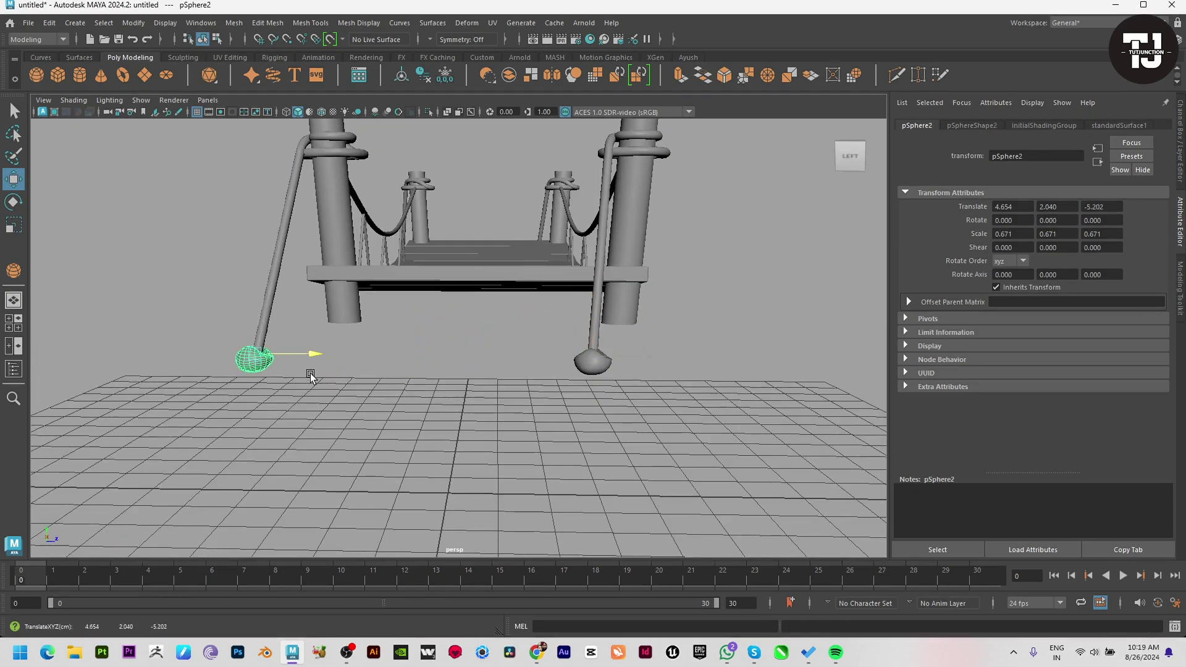
Nudge the stake copy, pSphere2, along X onto the lower guy rope's end
alt+drag(522, 424, 420, 457)
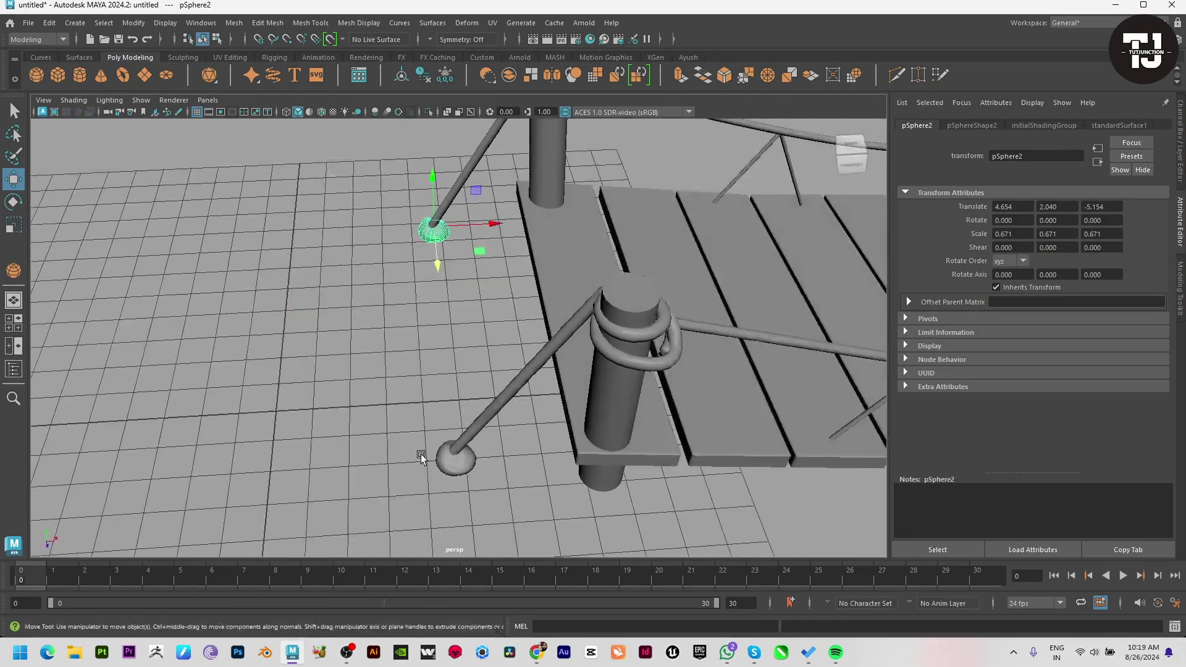
click(457, 468)
drag(515, 457, 511, 451)
mouse_move(511, 450)
alt+right_down()
mouse_move(384, 458)
mouse_move(347, 424)
mouse_move(167, 476)
mouse_move(251, 469)
mouse_move(203, 449)
alt+right_up()
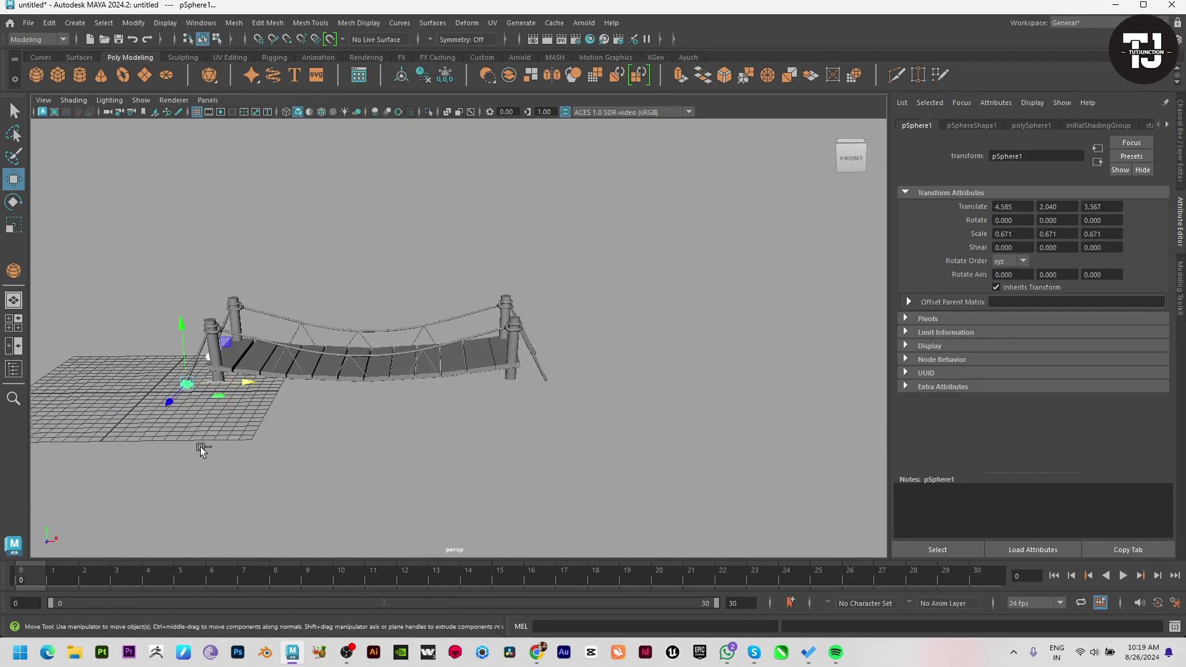
Move a stake copy to X 36.795 at the far-post guy ropes and check the bridge
drag(240, 386, 545, 388)
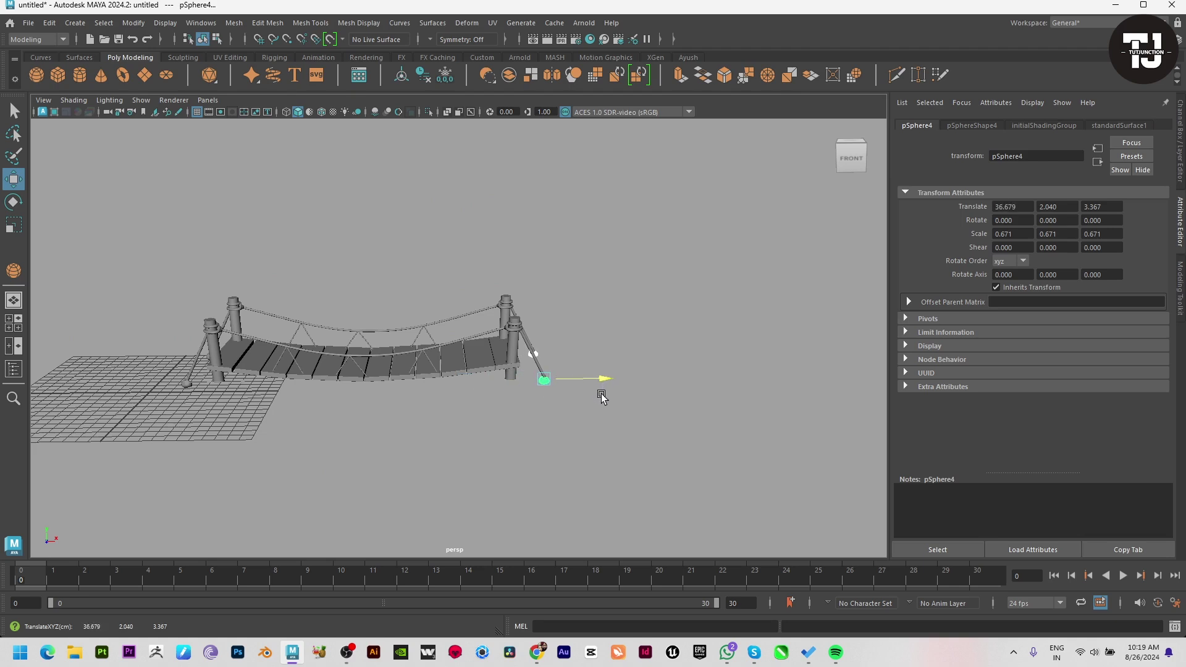
key(f)
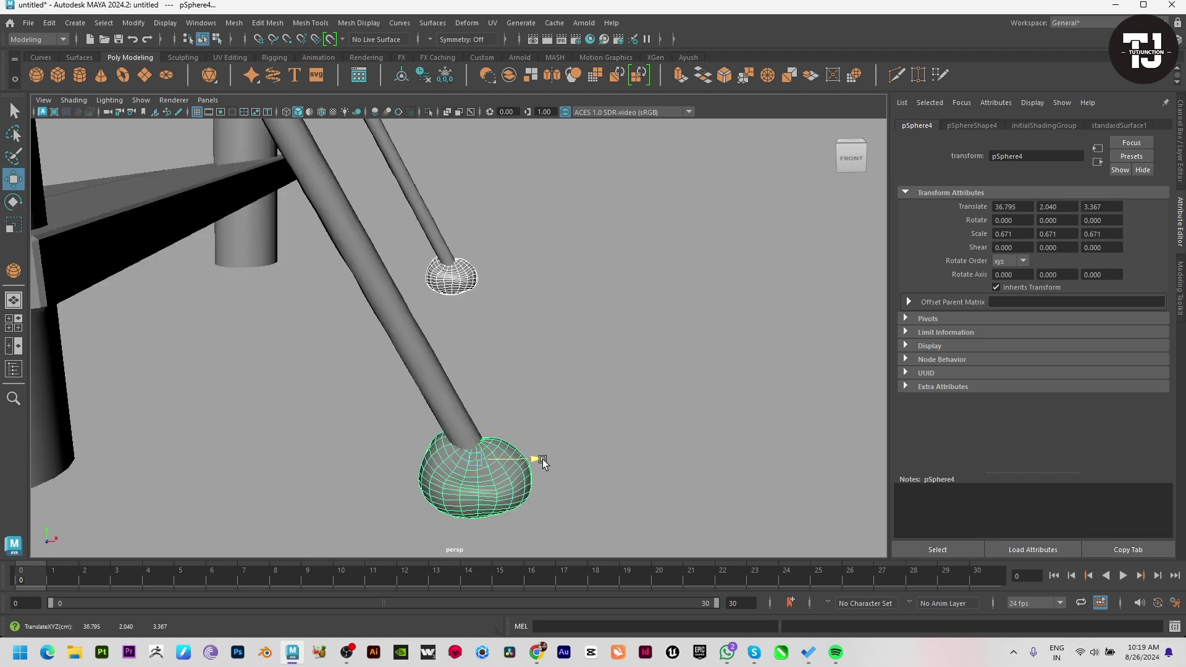
click(673, 471)
key(f)
mouse_move(283, 385)
alt+mouse_down()
mouse_move(569, 443)
mouse_move(333, 476)
mouse_move(473, 391)
mouse_move(251, 437)
mouse_move(373, 426)
alt+mouse_up()
Maximize the front view and pan and zoom until the bridge sits beside the reference image
scroll(373, 426, up, 5)
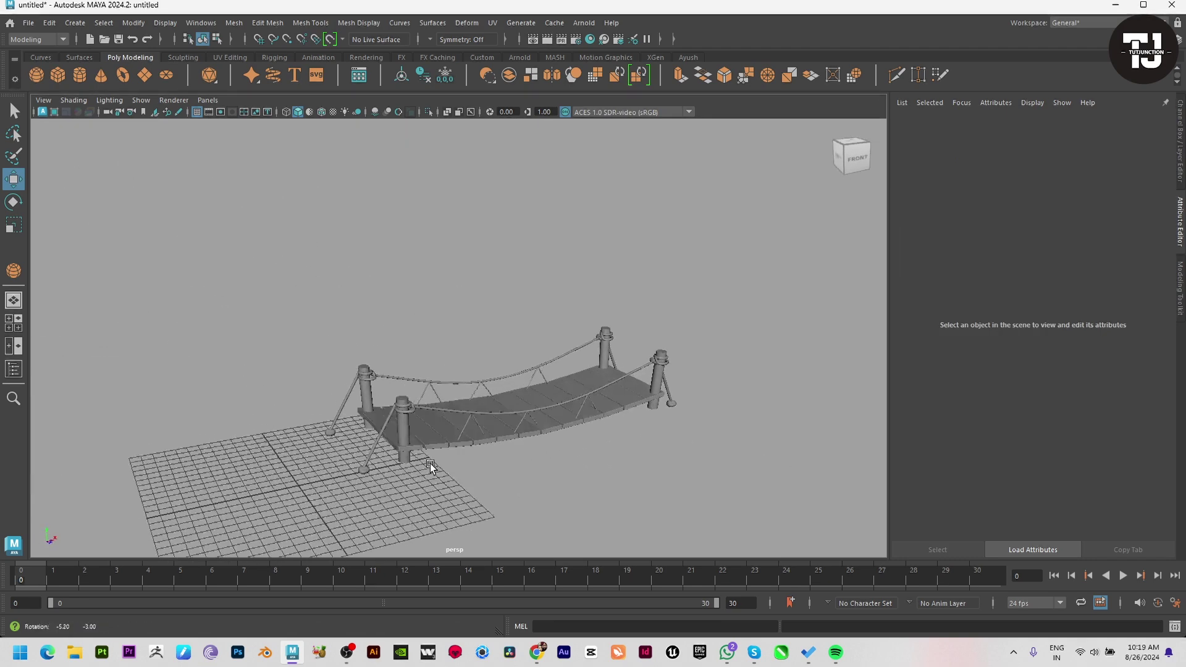
mouse_move(248, 173)
alt+mouse_down()
mouse_move(299, 225)
mouse_move(411, 276)
mouse_move(440, 346)
mouse_move(434, 372)
mouse_move(387, 299)
mouse_move(262, 307)
mouse_move(420, 348)
mouse_move(630, 331)
mouse_move(714, 307)
mouse_move(550, 272)
mouse_move(435, 317)
alt+mouse_up()
key(space)
key(space)
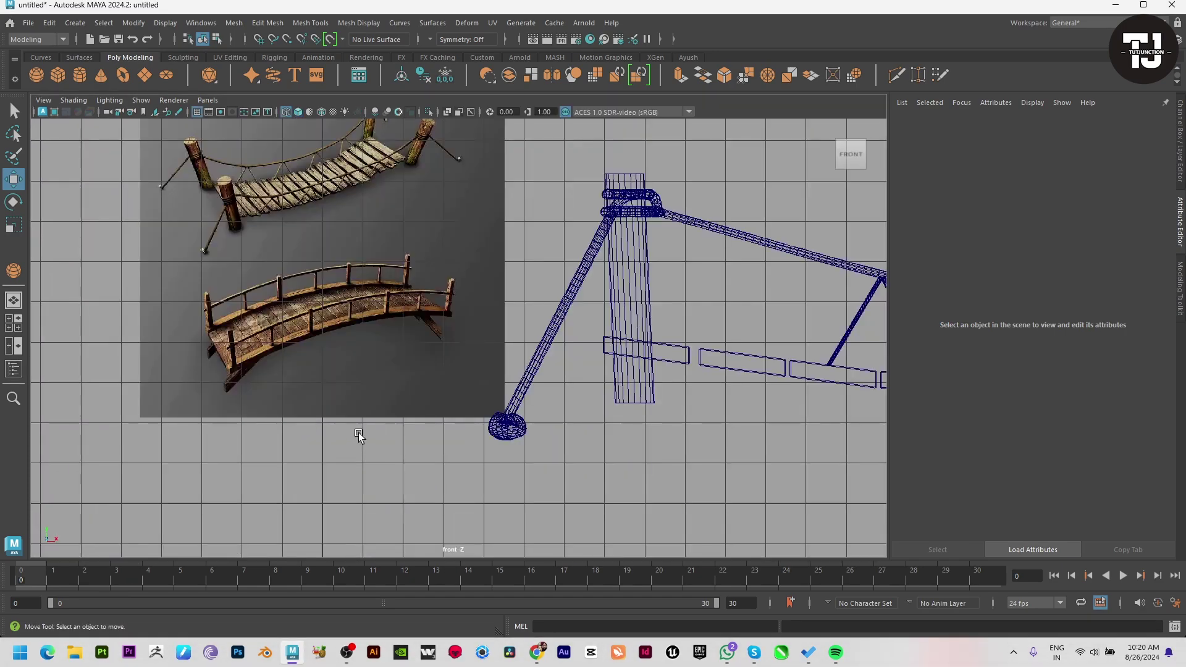
scroll(457, 342, down, 2)
scroll(241, 344, down, 3)
scroll(569, 339, down, 2)
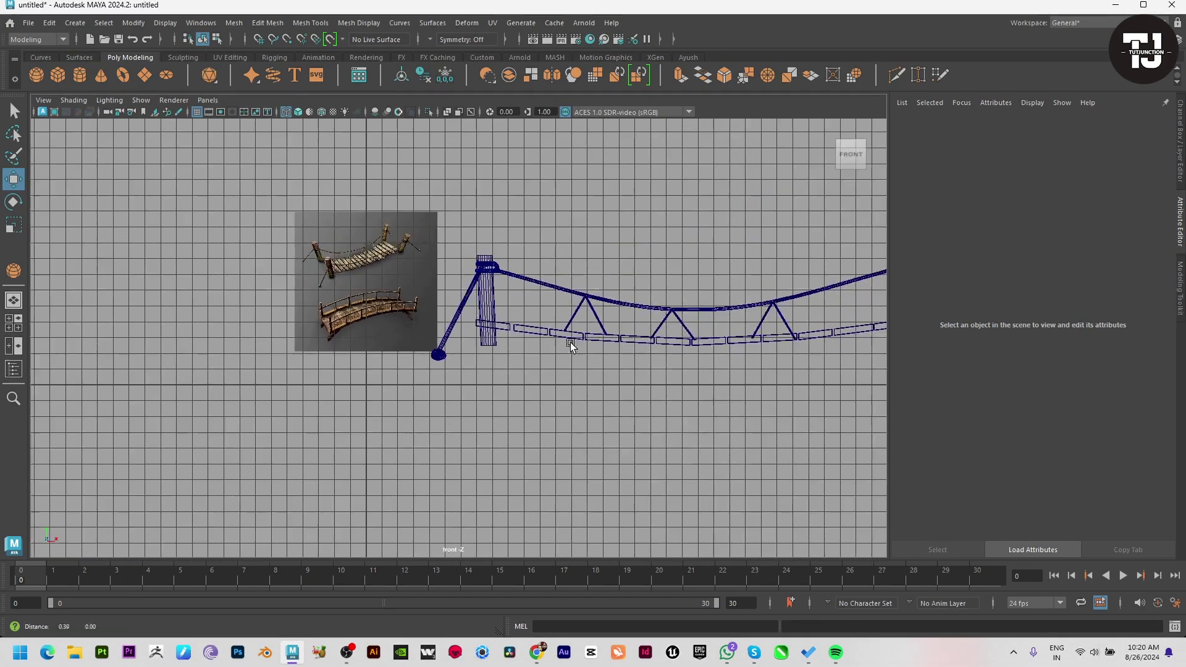
alt+middle_drag(506, 335, 591, 335)
scroll(454, 401, up, 1)
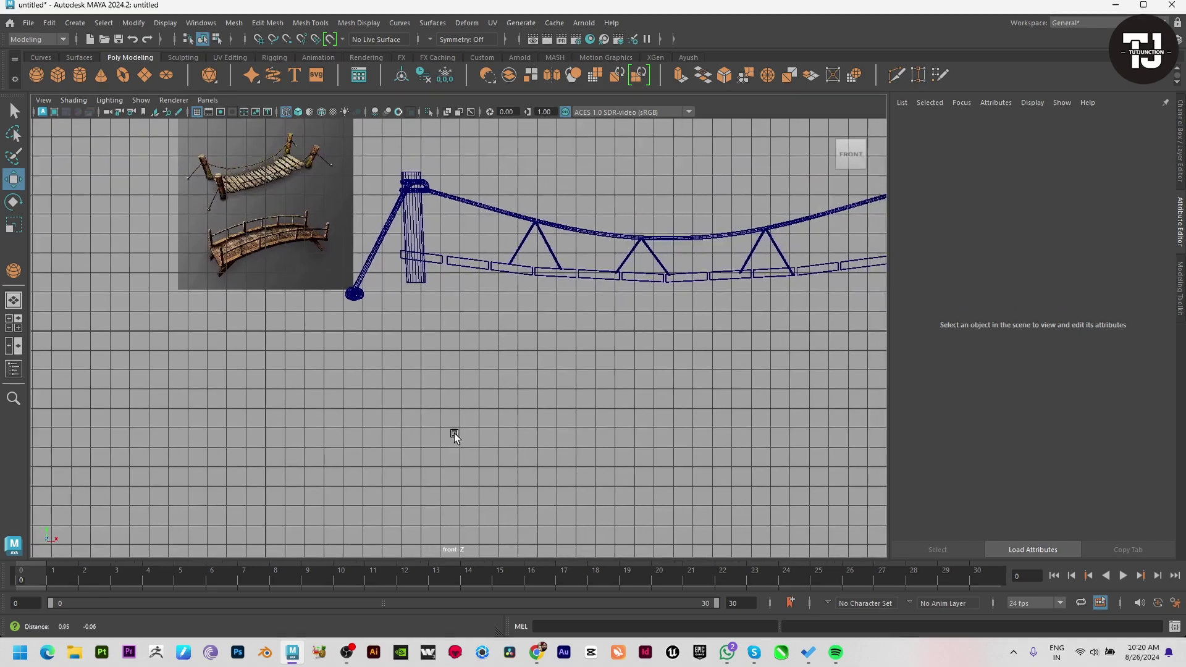
scroll(432, 346, up, 3)
alt+middle_drag(284, 331, 479, 374)
scroll(479, 374, up, 1)
scroll(454, 383, down, 7)
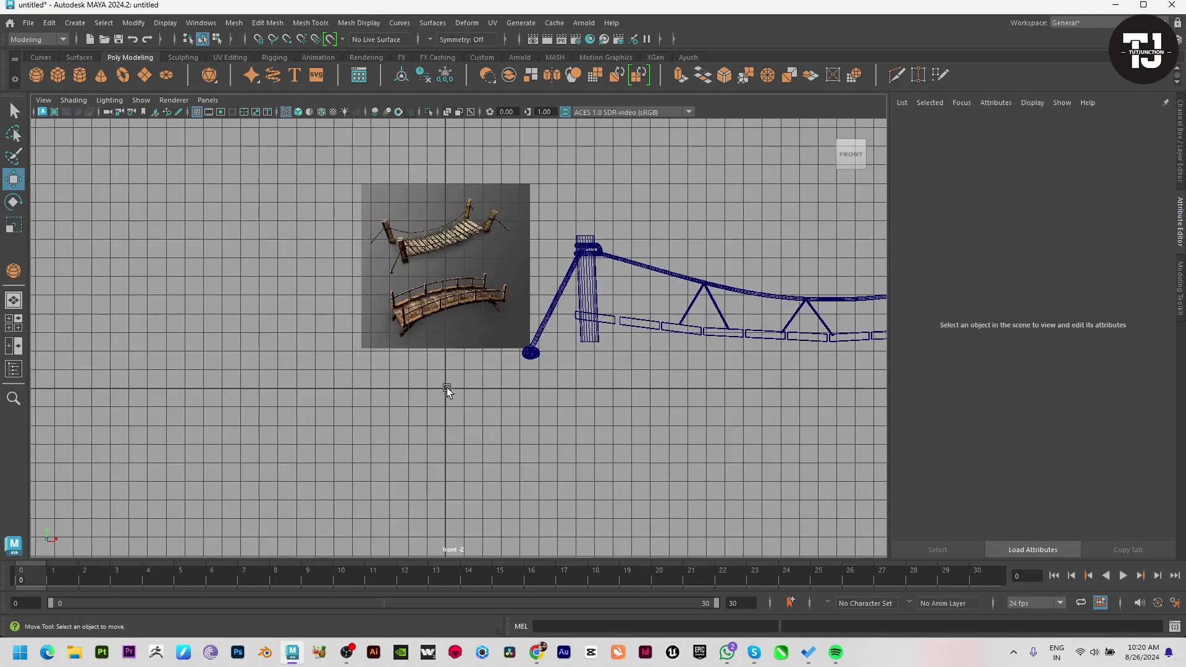
alt+middle_drag(678, 416, 416, 336)
scroll(460, 365, up, 1)
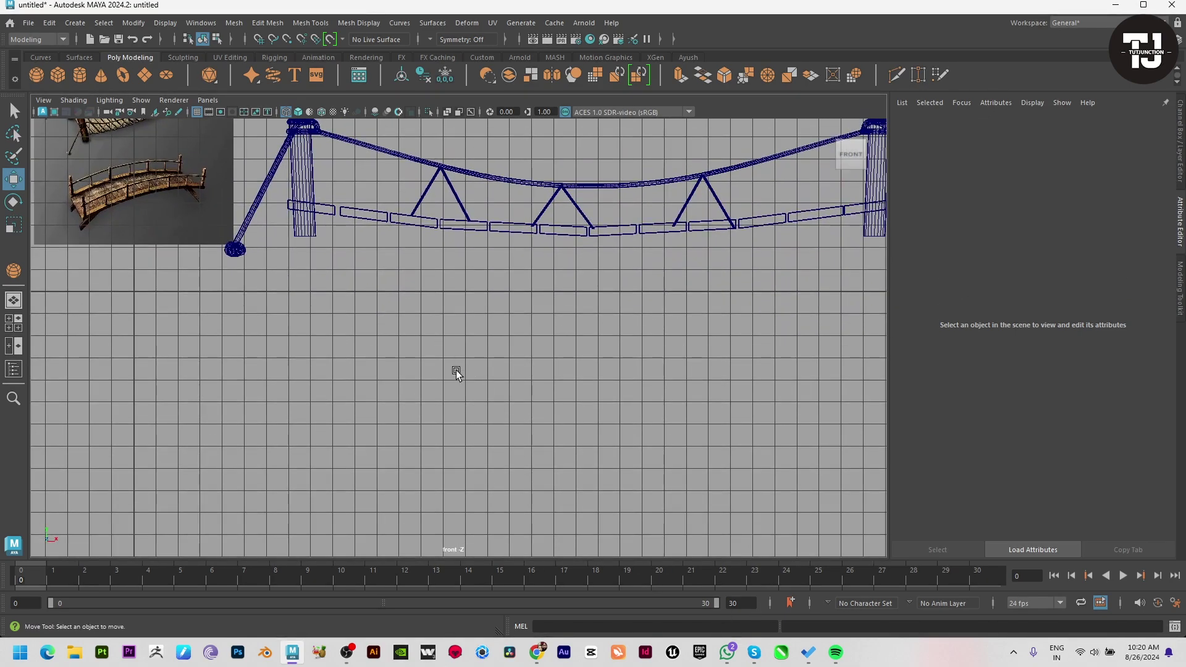
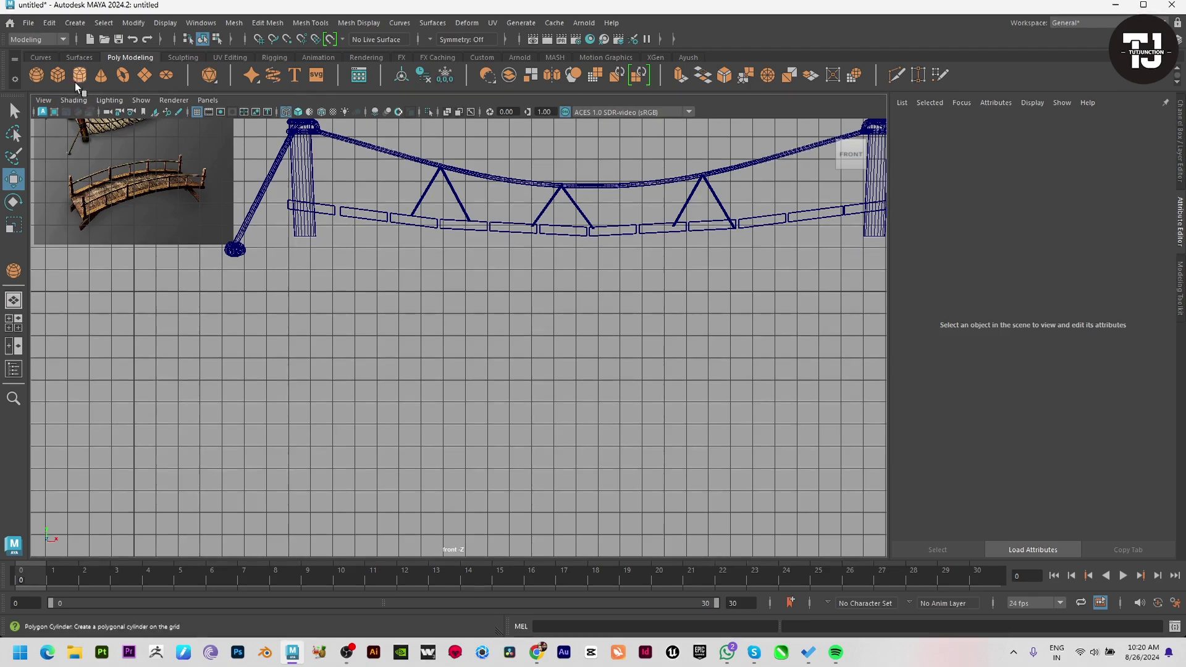
Draw a flat polygon cube plank below the rope bridge
click(57, 75)
scroll(554, 343, down, 4)
scroll(648, 423, down, 3)
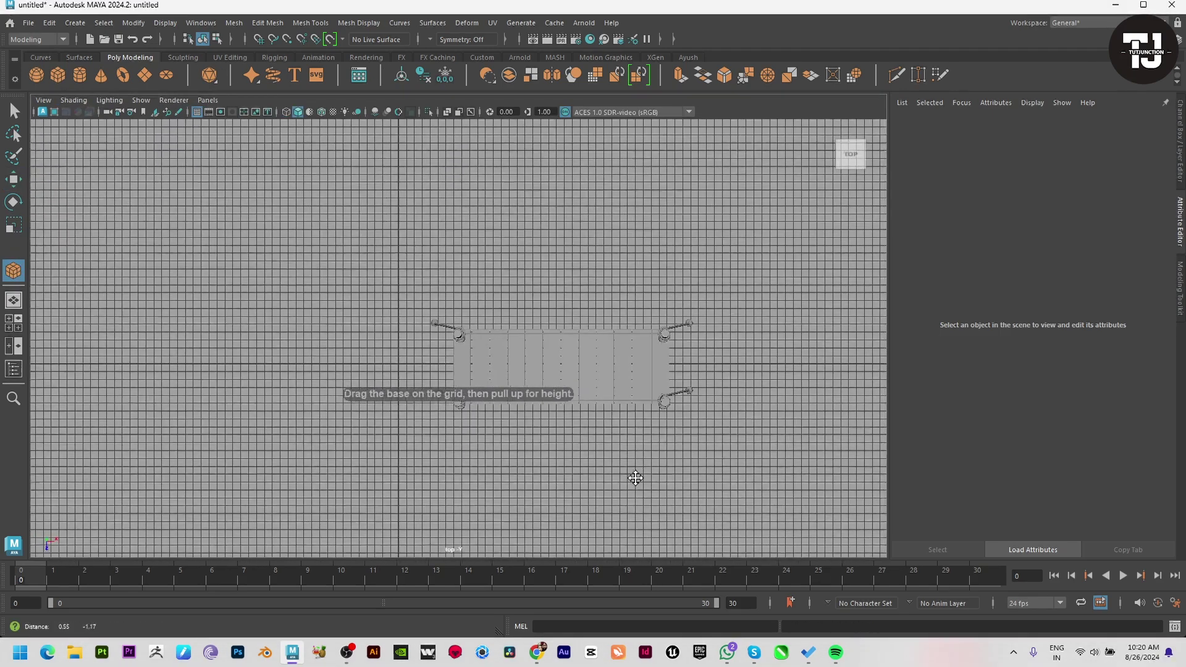
alt+middle_drag(633, 480, 510, 353)
mouse_move(450, 273)
mouse_down()
mouse_move(494, 386)
mouse_move(529, 328)
mouse_up()
Bevel the plank's edges with a fraction of about 0.111
key(space)
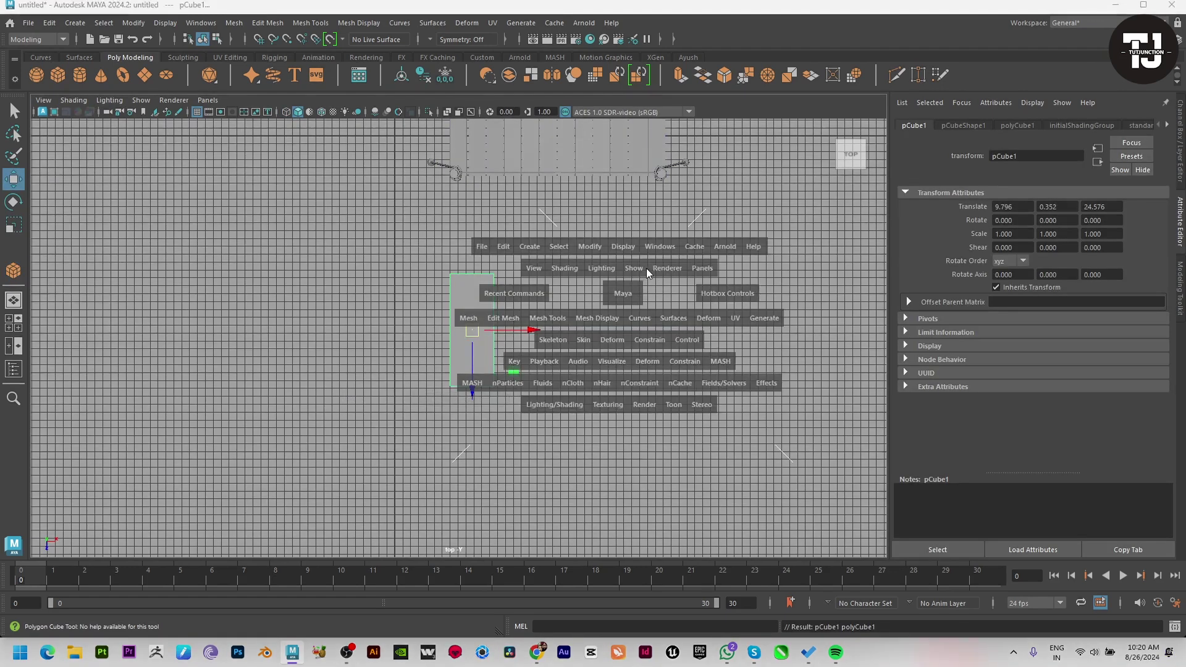
drag(646, 268, 646, 234)
shift+right_drag(744, 346, 802, 362)
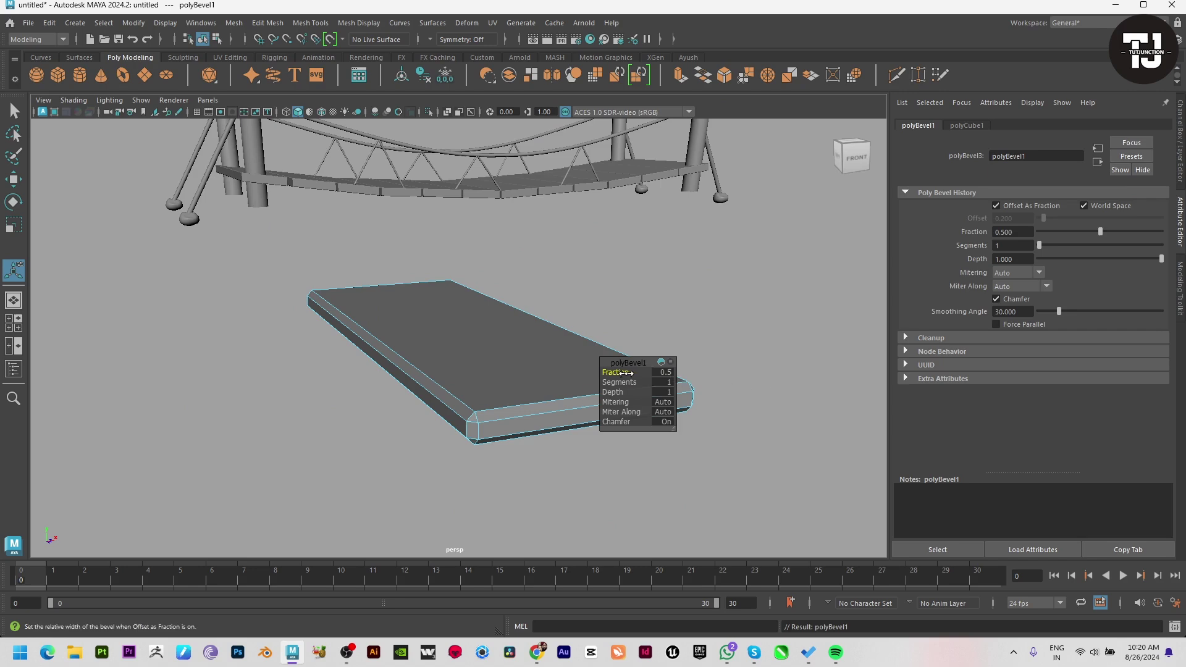
drag(604, 369, 398, 371)
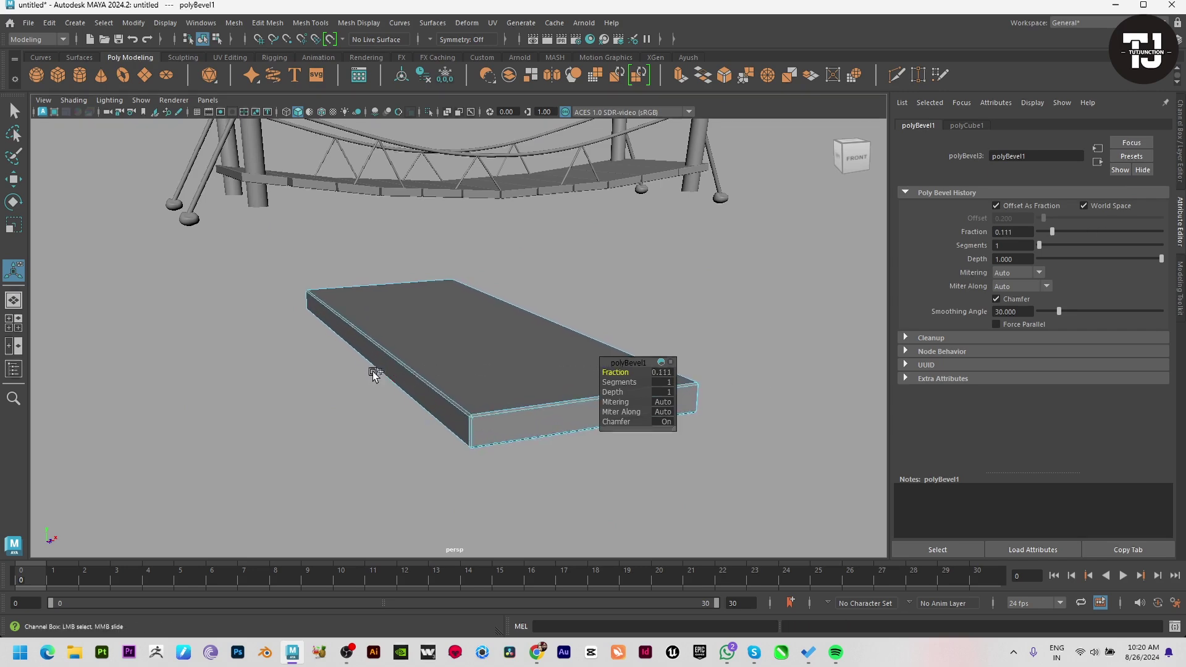
click(611, 294)
Duplicate the bevelled plank as pCube2
alt+drag(610, 294, 455, 406)
click(455, 406)
key(w)
key(space)
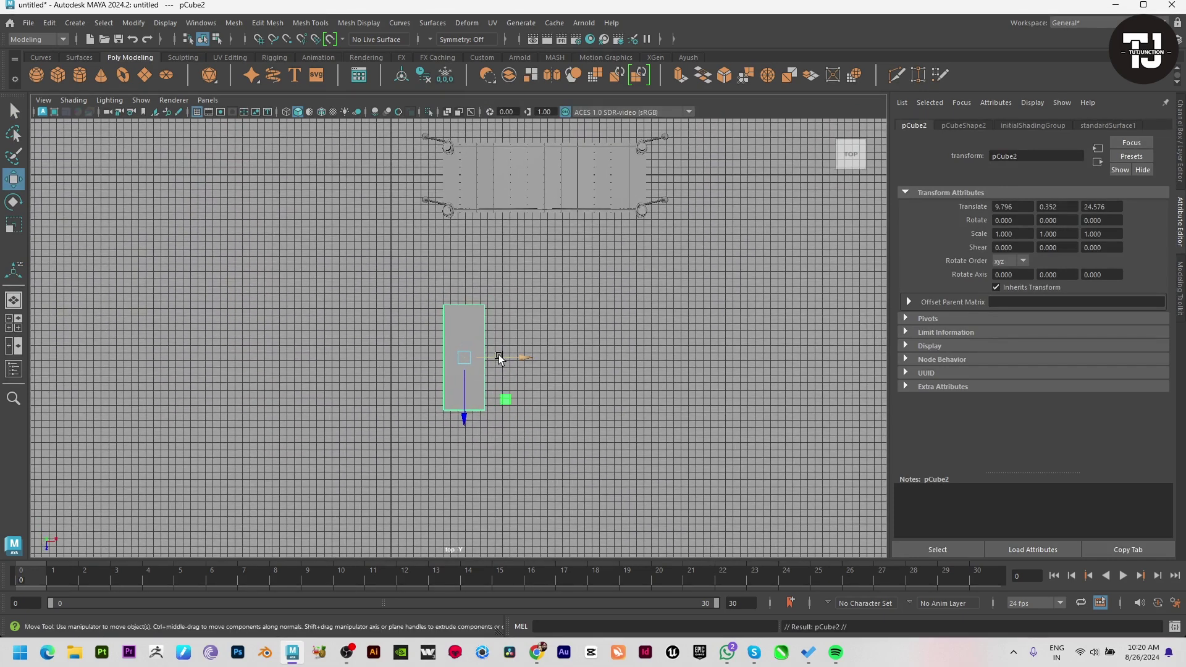
Offset the copy beside the original, hide the grid, and repeat the duplicate for more planks
drag(499, 357, 556, 359)
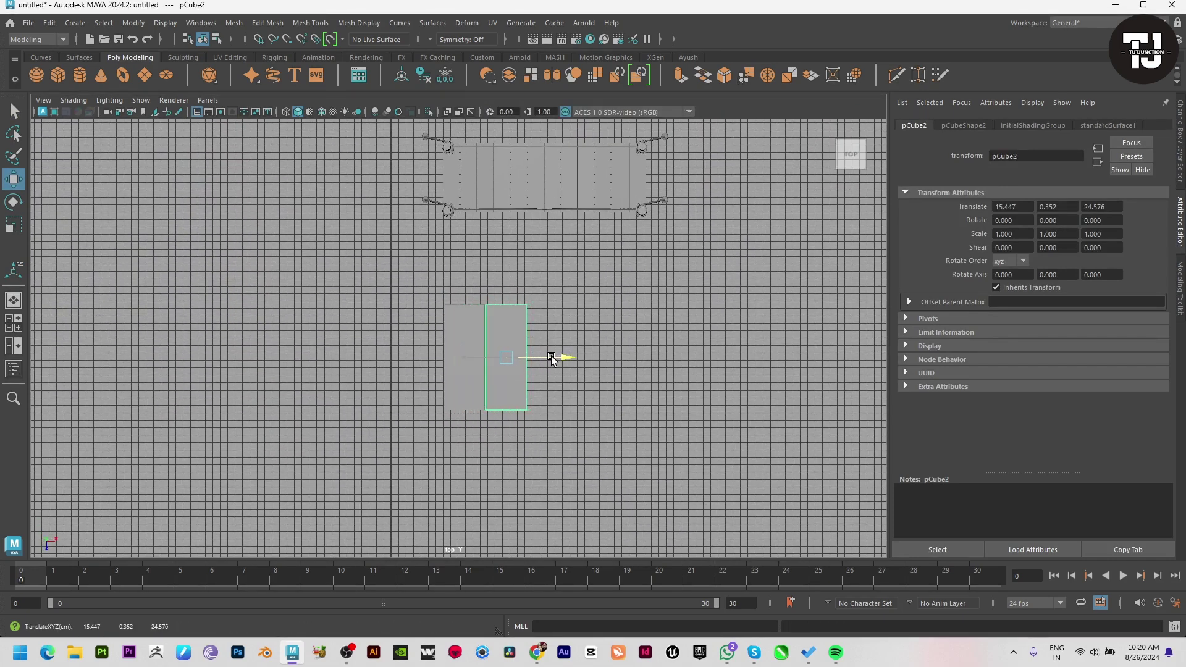
click(196, 113)
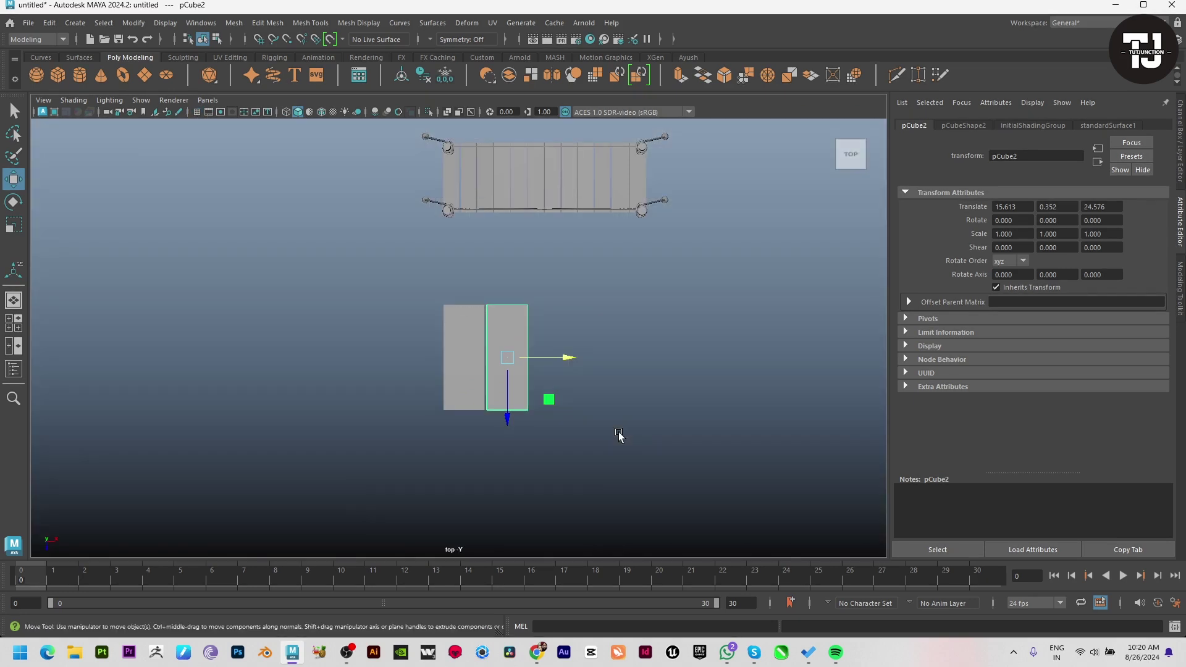
key(shift+d)
key(shift+d)
key(shift+d)
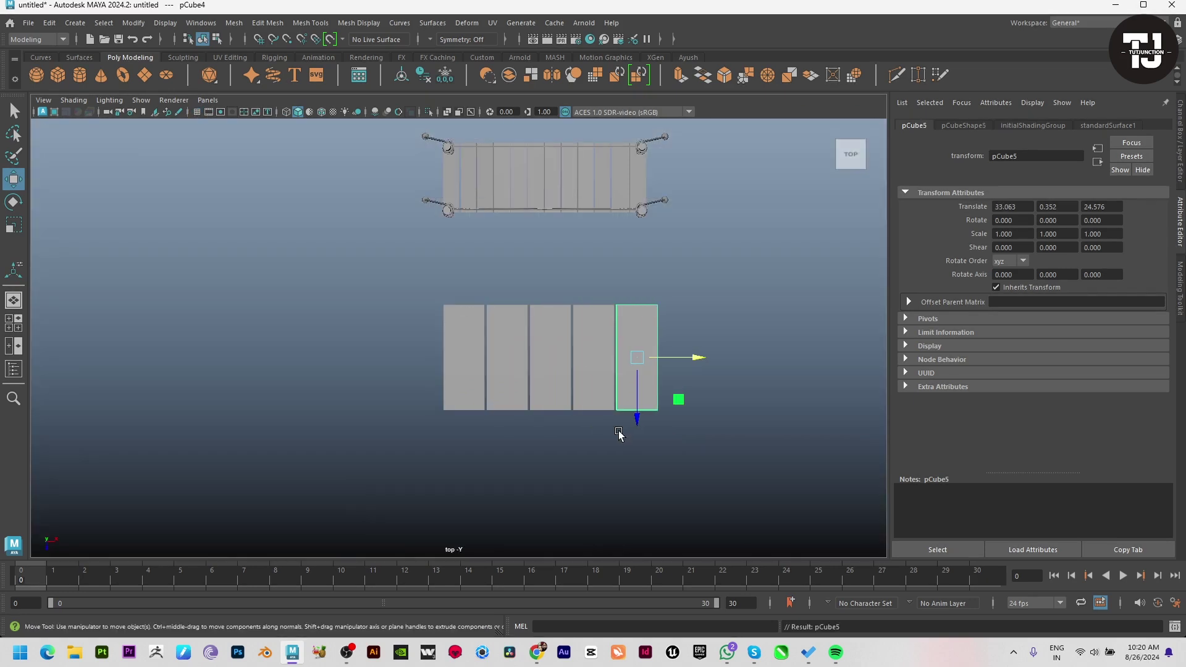
key(shift+d)
key(shift+d)
key(shift+d)
key(shift+d)
key(shift+d)
key(shift+d)
Delete the two extra planks from the end of the row
scroll(618, 434, down, 2)
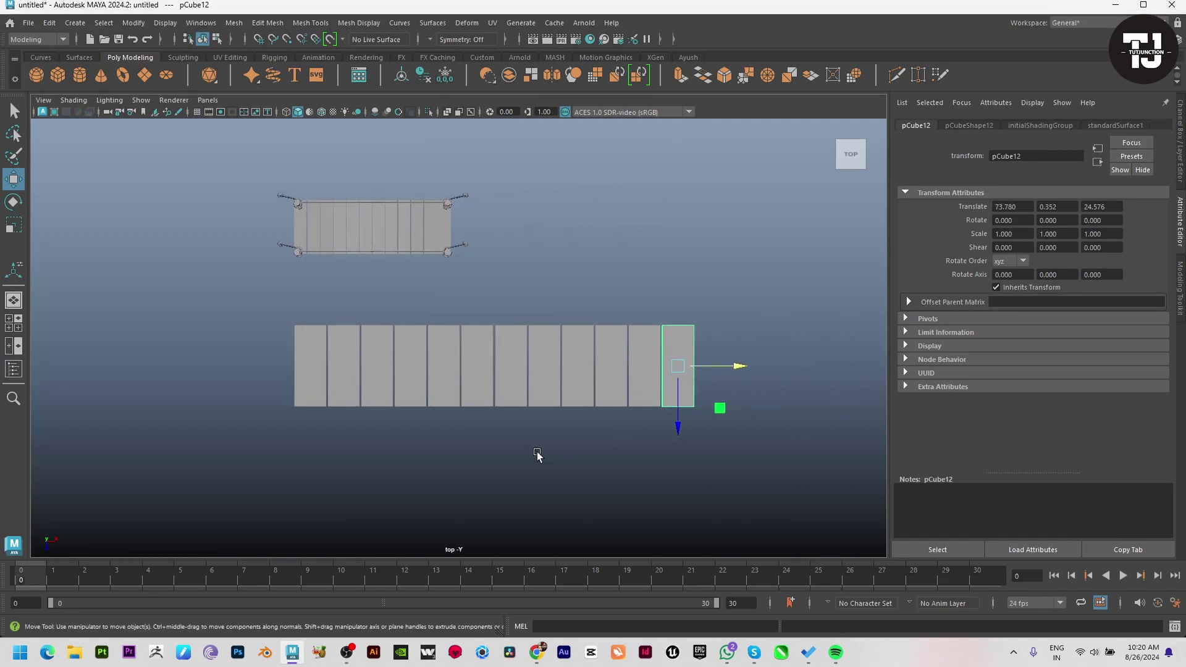
key(space)
key(space)
scroll(479, 457, down, 3)
scroll(190, 418, down, 1)
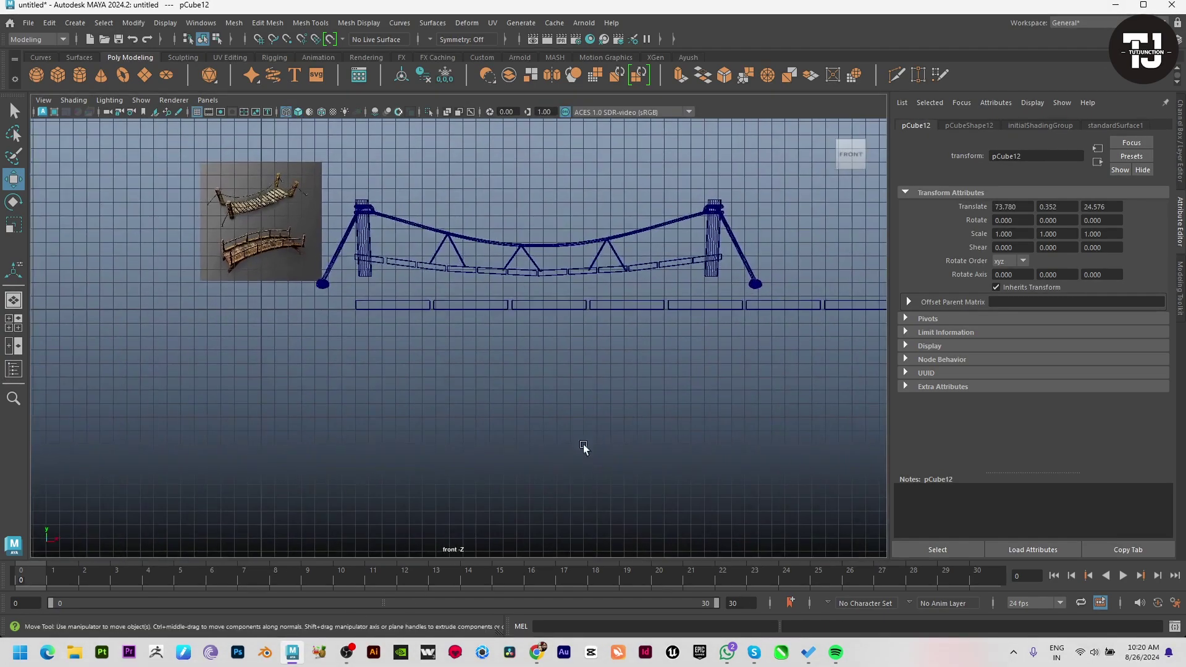
scroll(439, 450, down, 1)
scroll(439, 449, down, 3)
key(space)
key(space)
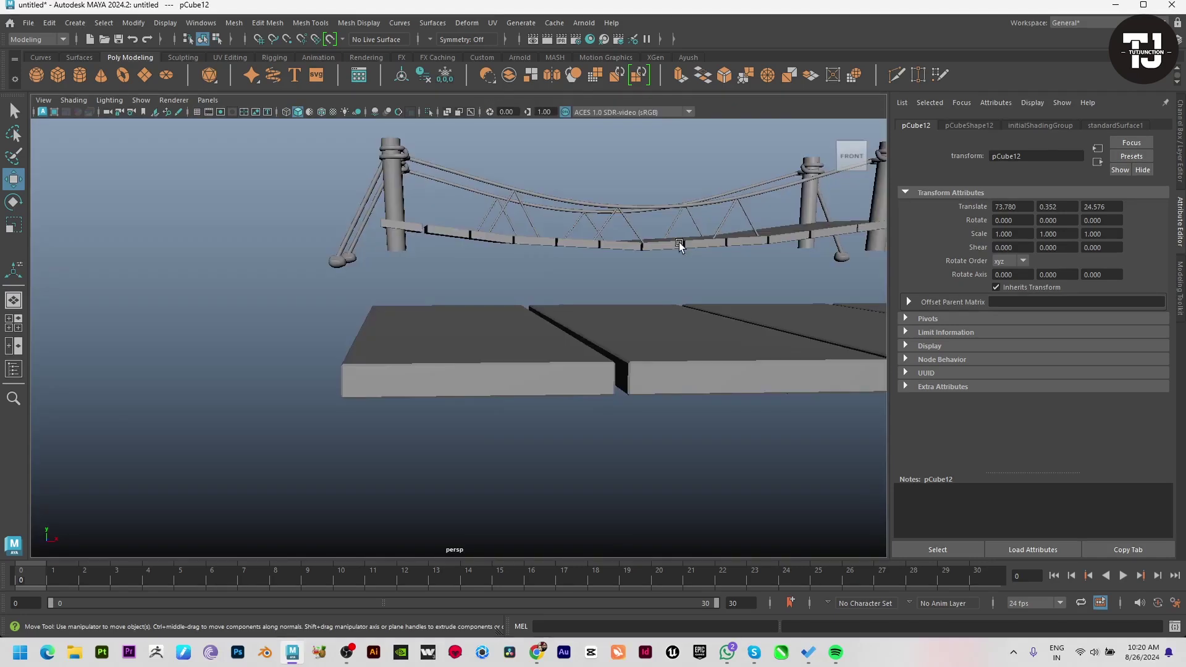
scroll(584, 315, up, 3)
mouse_move(585, 315)
alt+mouse_down()
mouse_move(614, 392)
mouse_move(573, 434)
mouse_move(635, 413)
mouse_move(664, 339)
alt+mouse_up()
scroll(573, 434, down, 3)
scroll(574, 437, down, 3)
drag(759, 499, 742, 458)
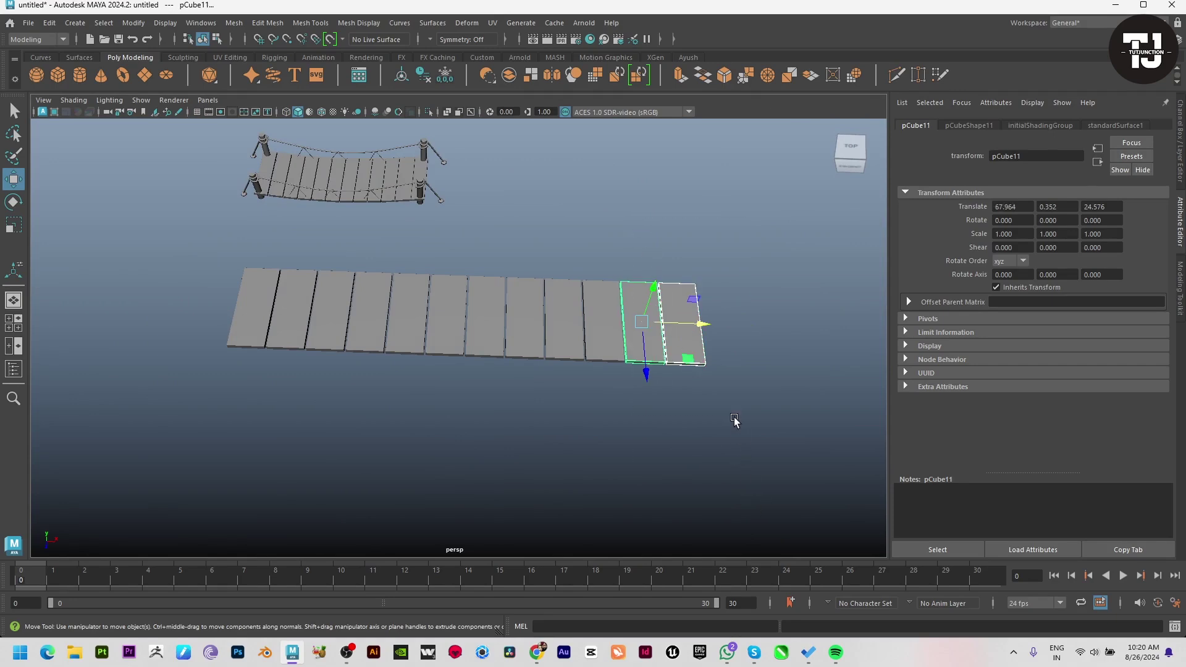
key(Delete)
Select all the remaining deck planks together
drag(421, 382, 202, 358)
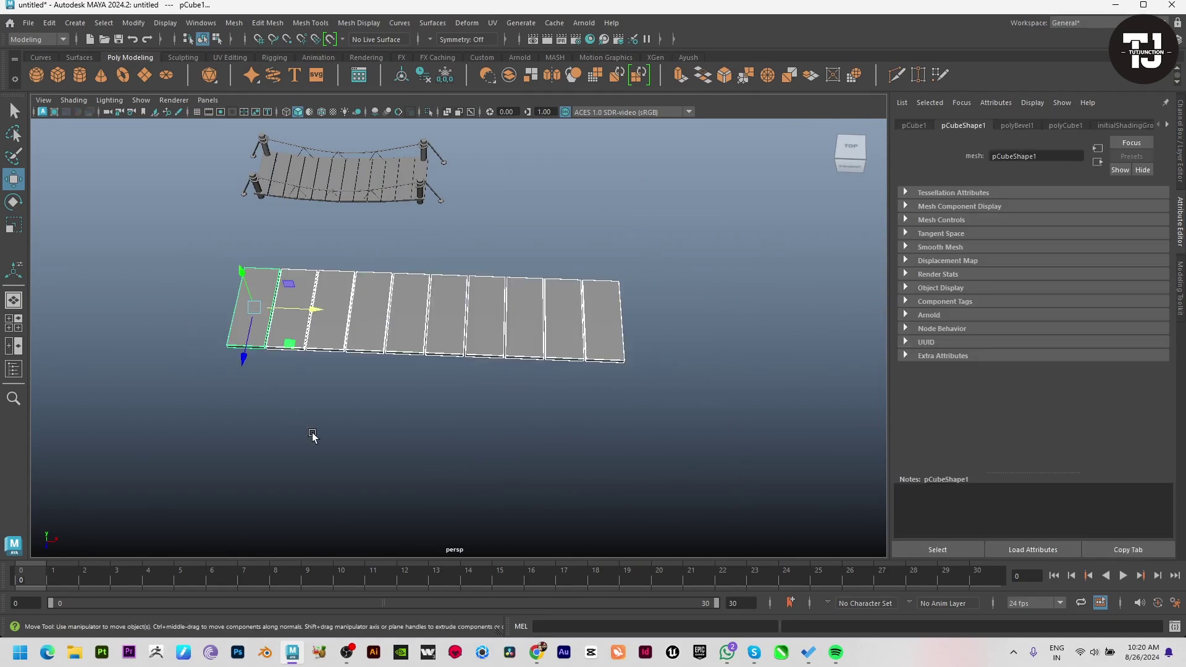
mouse_move(313, 438)
alt+mouse_down()
mouse_move(421, 445)
mouse_move(364, 426)
mouse_move(423, 450)
mouse_move(499, 513)
mouse_move(510, 494)
alt+mouse_up()
key(r)
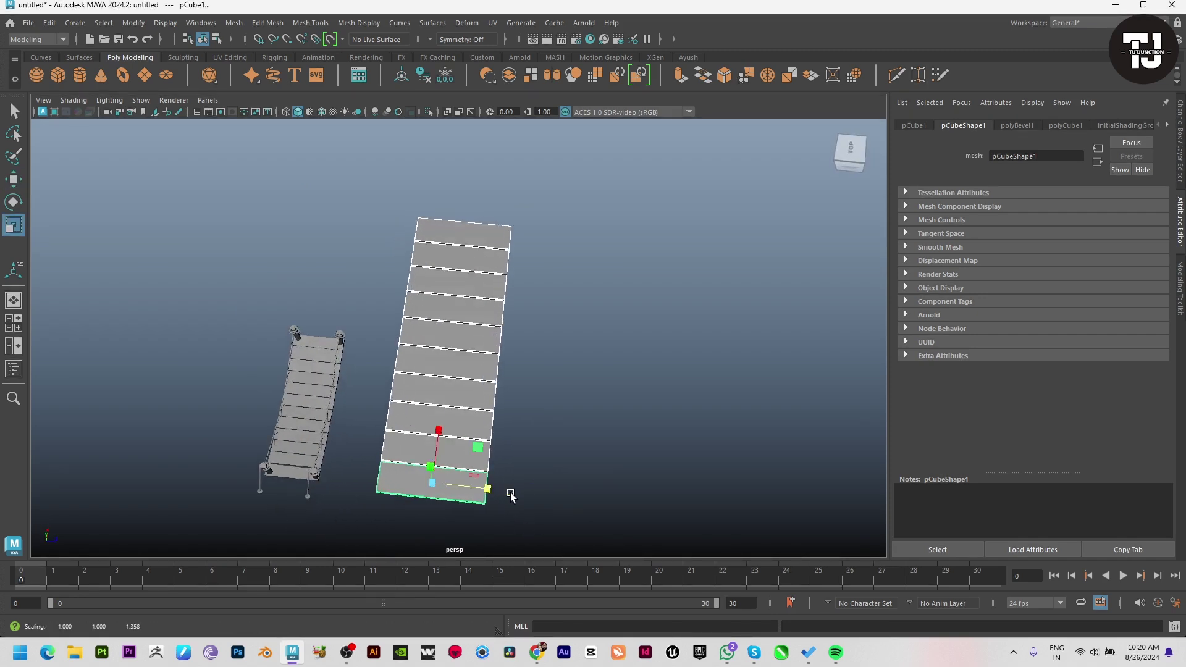
key(w)
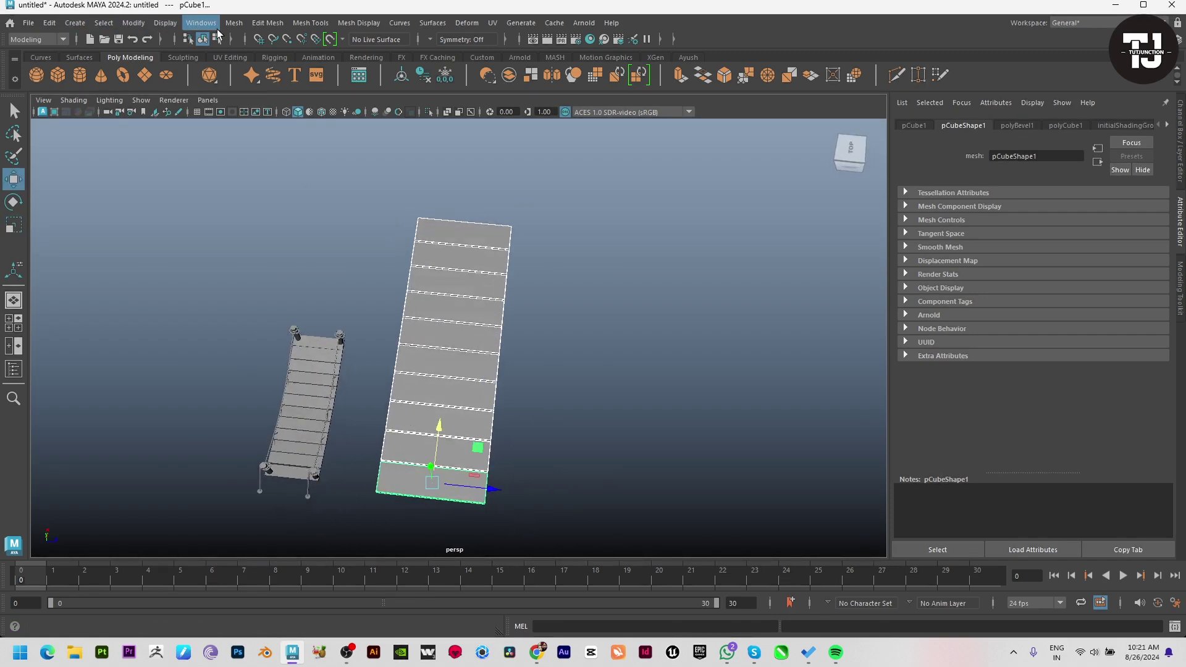
Combine the deck planks into a single mesh
click(235, 23)
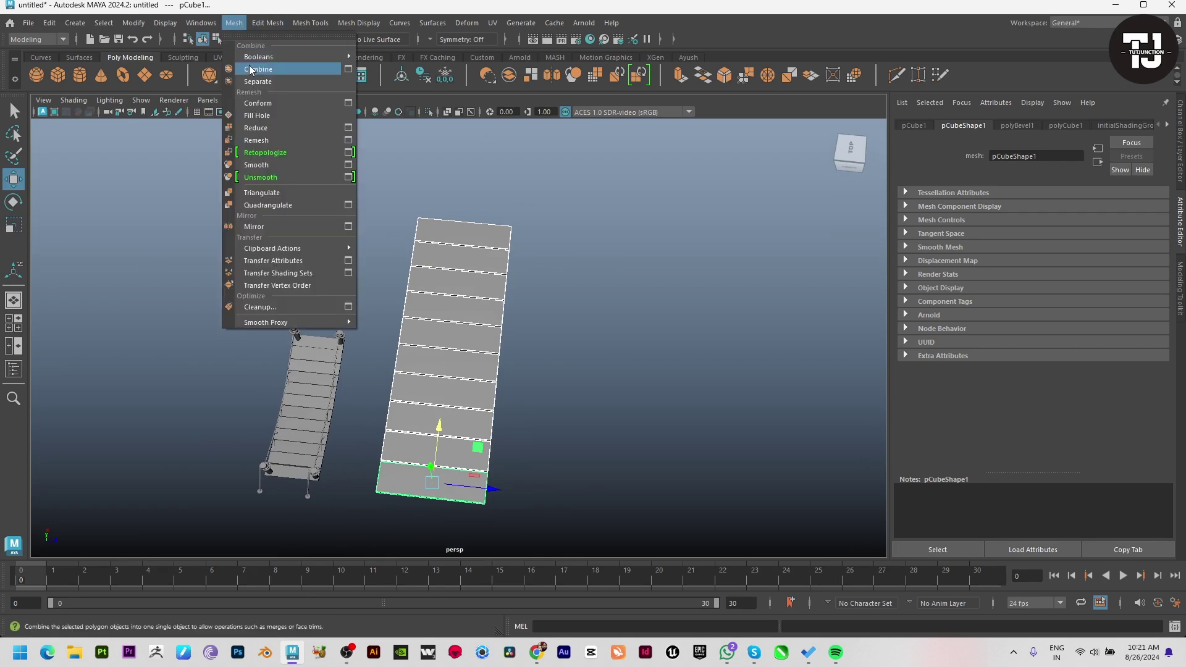
click(254, 69)
click(648, 350)
mouse_move(648, 349)
alt+mouse_down()
mouse_move(476, 333)
mouse_move(446, 298)
mouse_move(418, 360)
alt+mouse_up()
click(446, 298)
key(space)
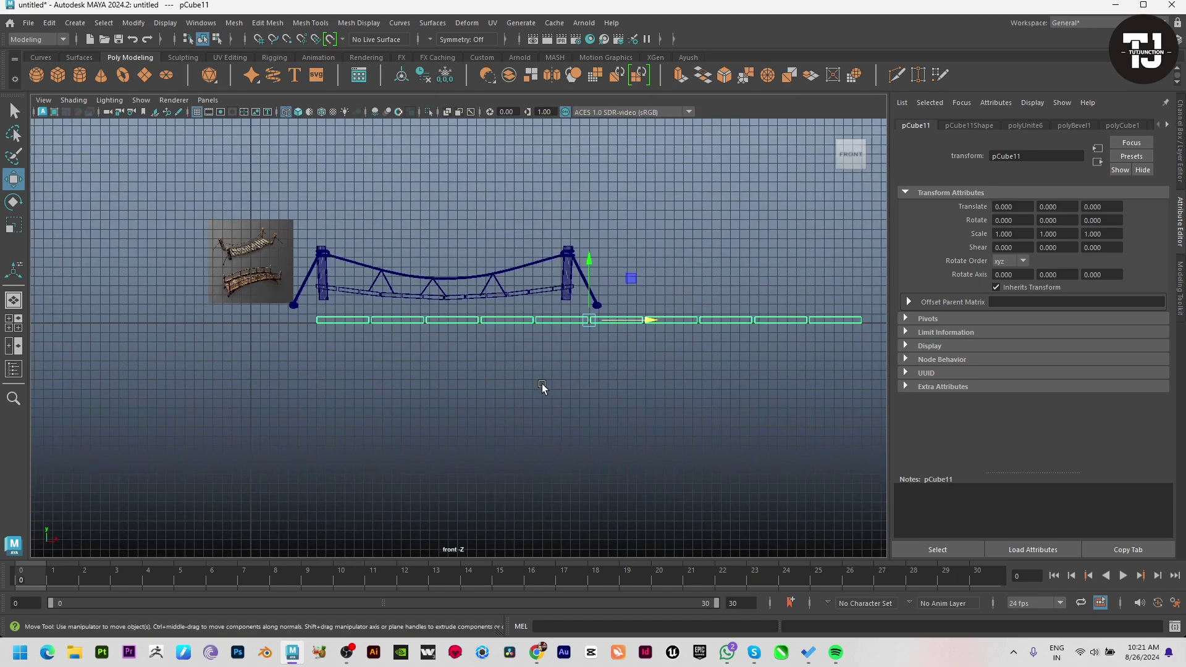
Add a lattice to the deck and raise its middle points into a gentle arch
click(466, 23)
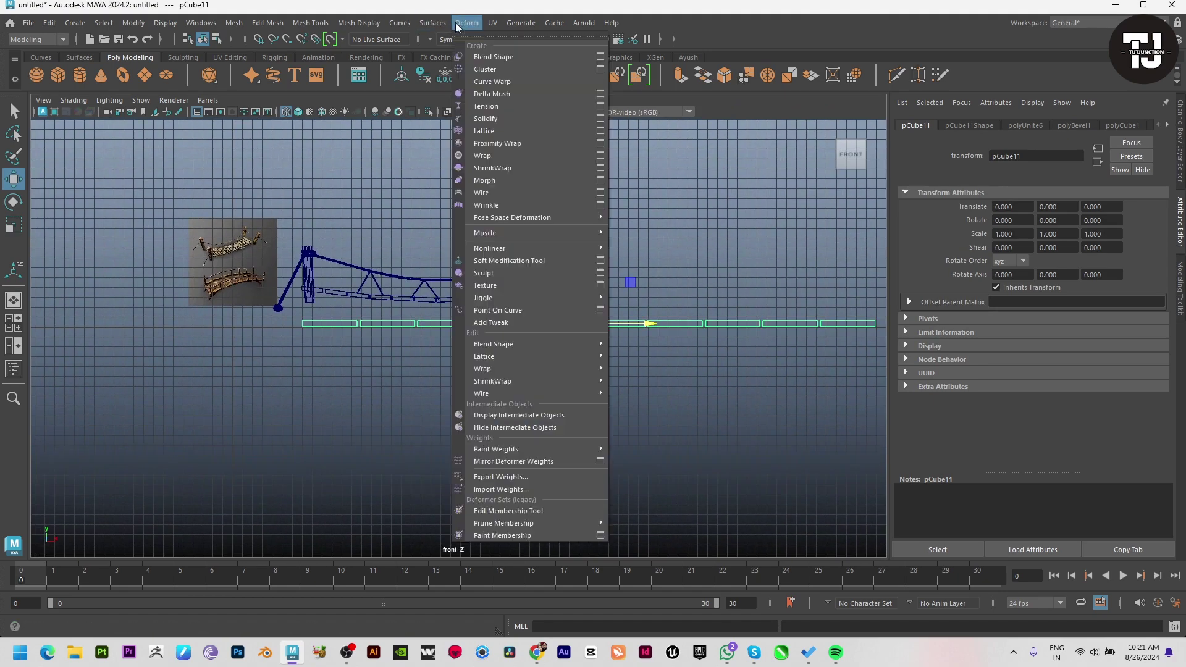
click(491, 131)
alt+middle_drag(489, 130, 412, 131)
click(320, 247)
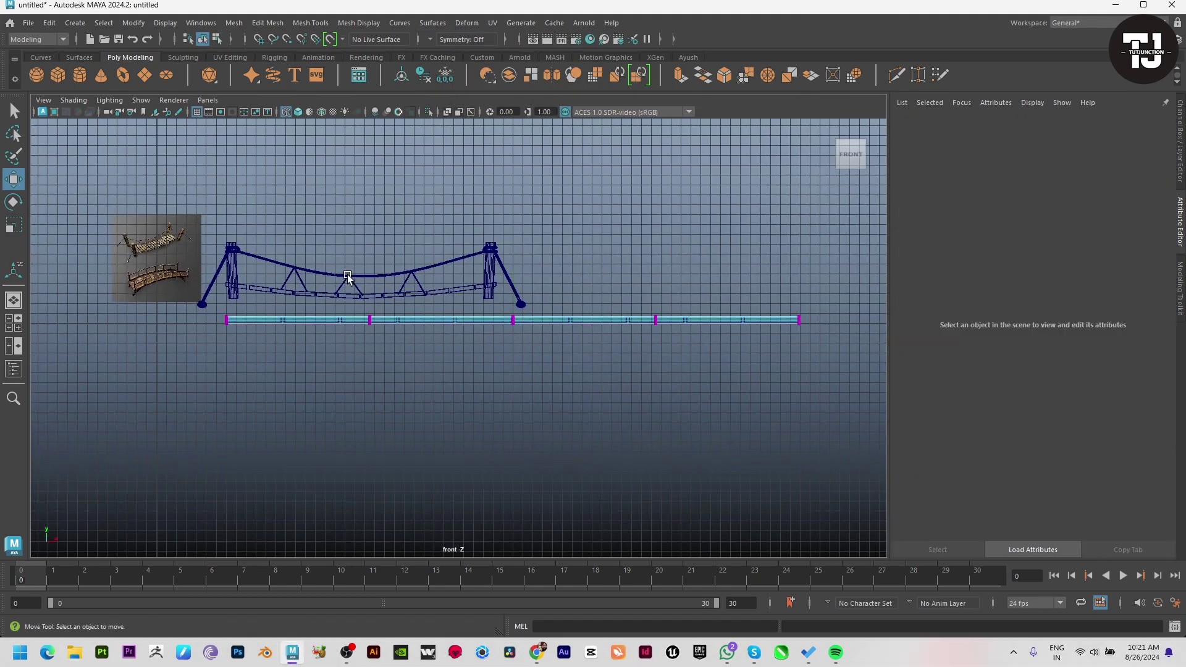
drag(321, 247, 656, 438)
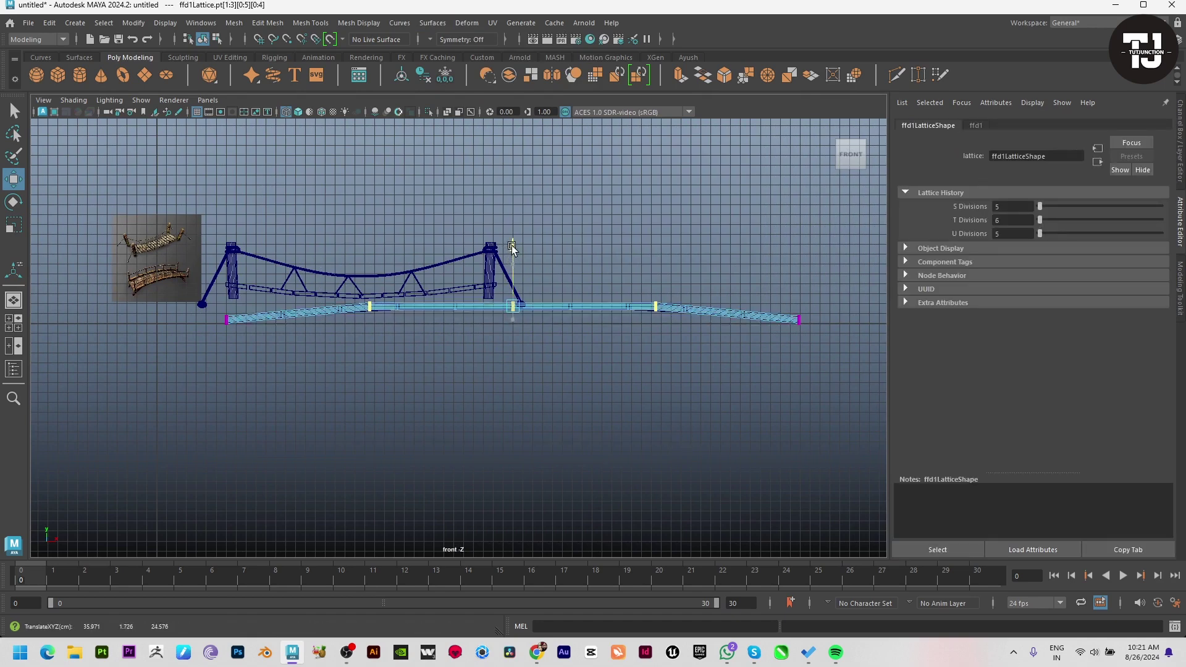
mouse_move(512, 262)
mouse_down()
mouse_move(512, 246)
mouse_move(565, 363)
mouse_up()
drag(510, 244, 514, 240)
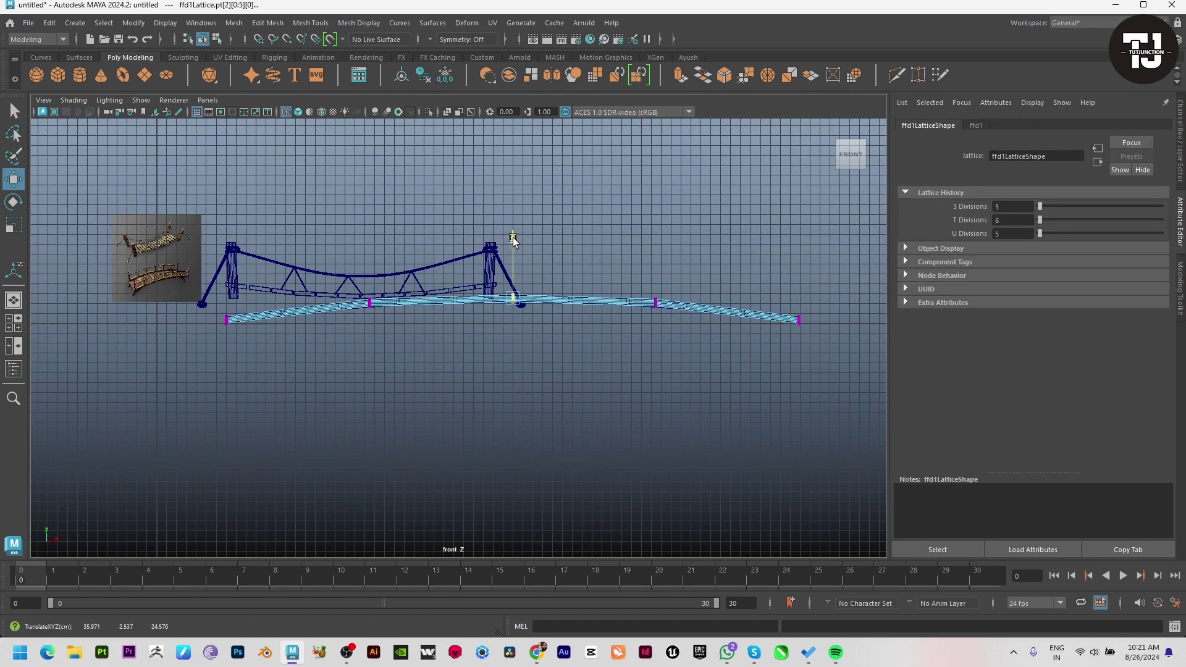
Delete the deck's history to bake the arch and remove the lattice
click(590, 306)
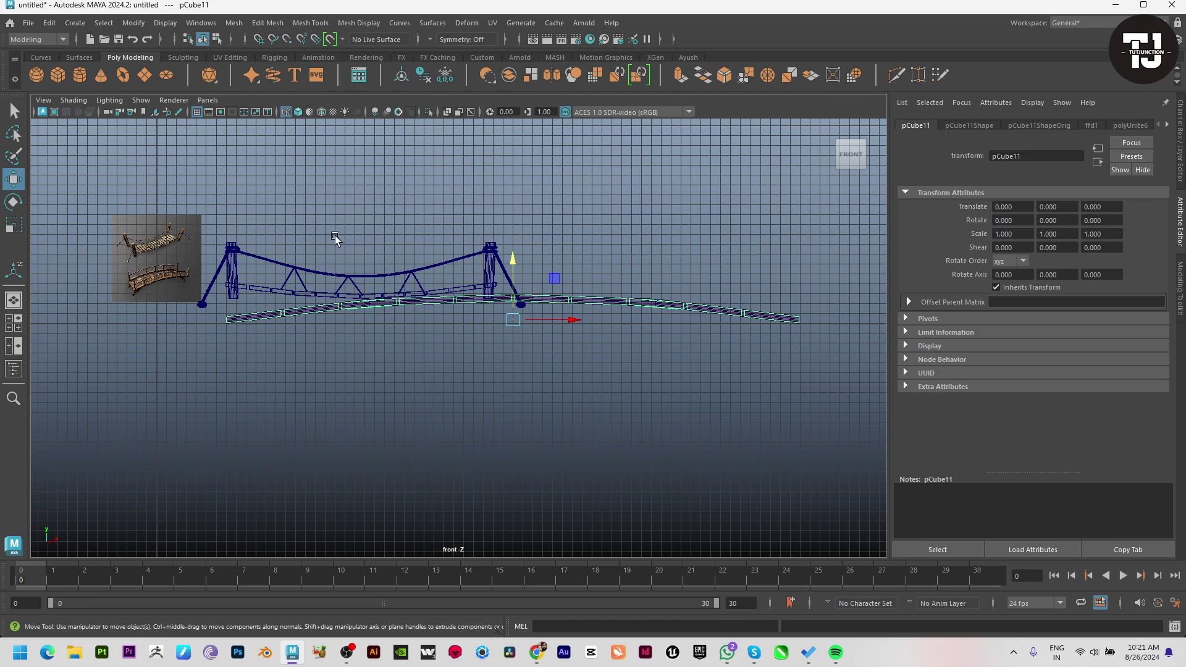
click(49, 22)
mouse_move(86, 171)
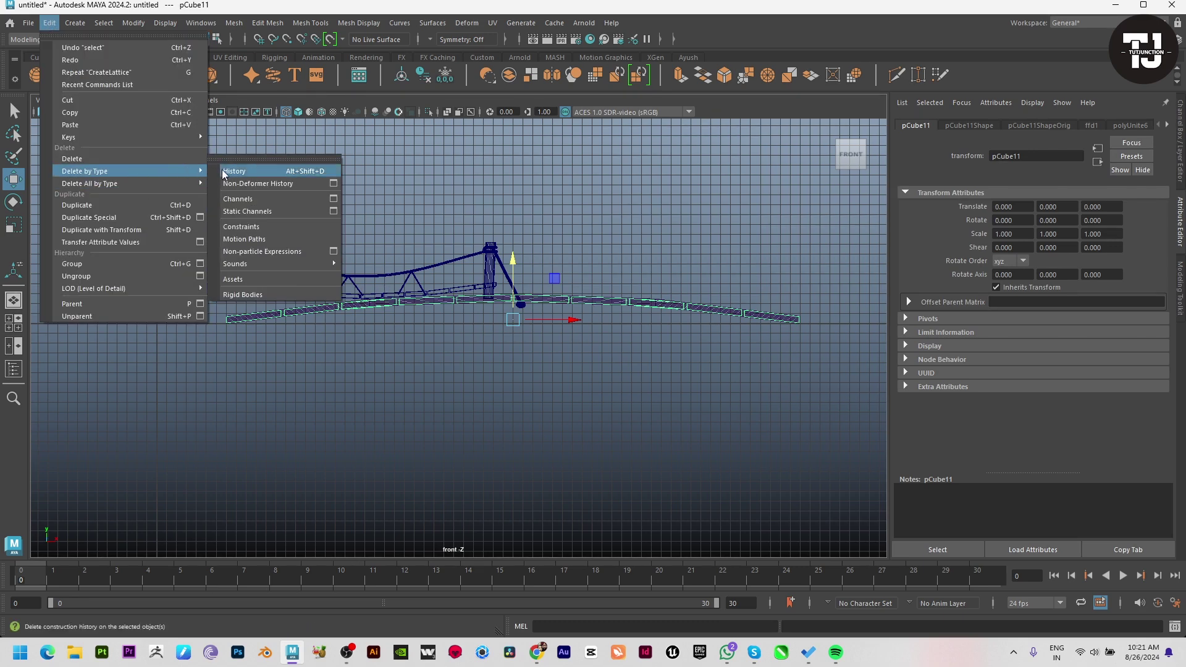
click(247, 172)
key(space)
key(space)
alt+drag(752, 286, 559, 386)
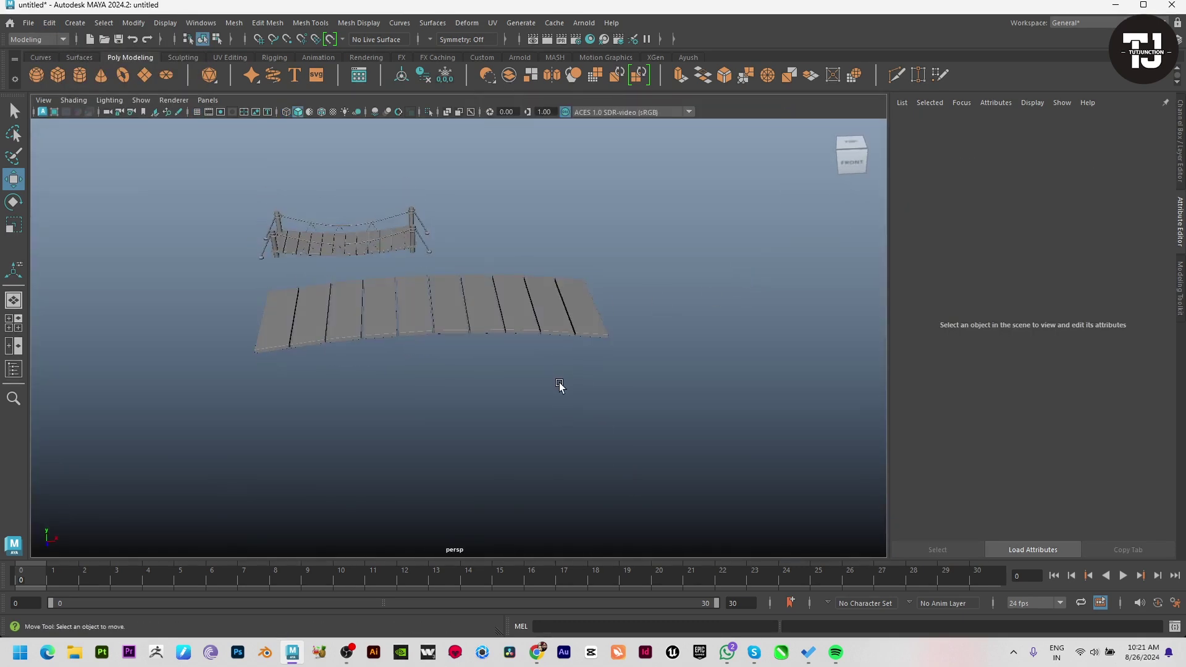
Frame the arched deck in the front and perspective views
key(space)
key(space)
scroll(477, 444, up, 2)
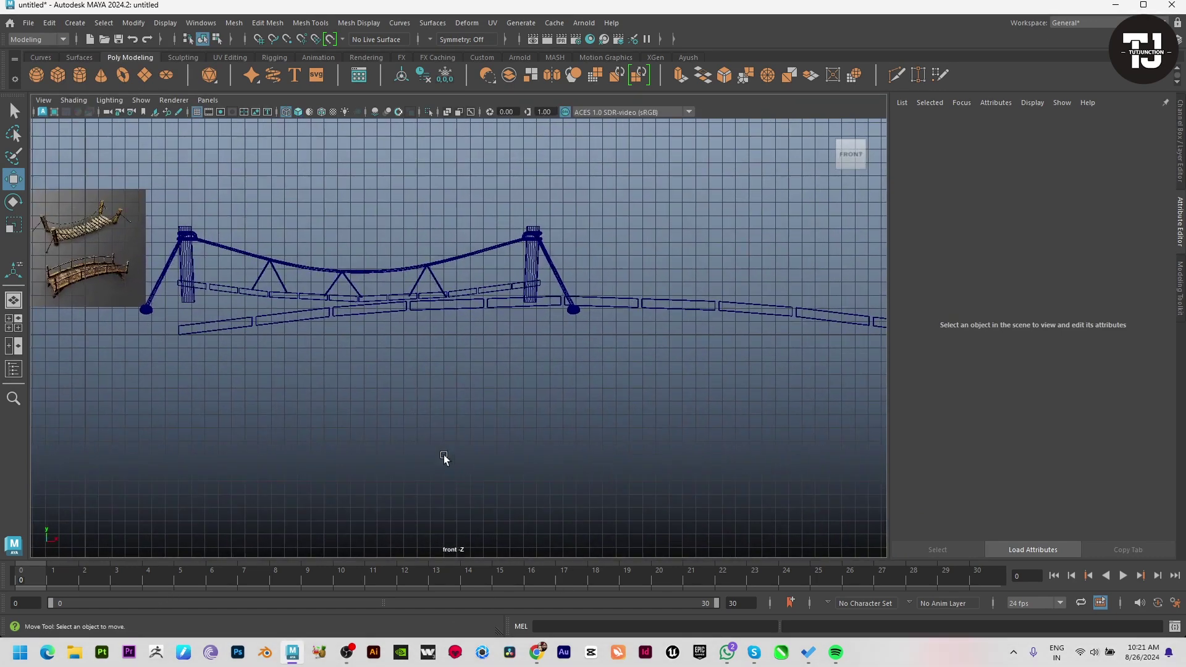
scroll(444, 458, up, 2)
scroll(400, 419, down, 2)
key(space)
key(space)
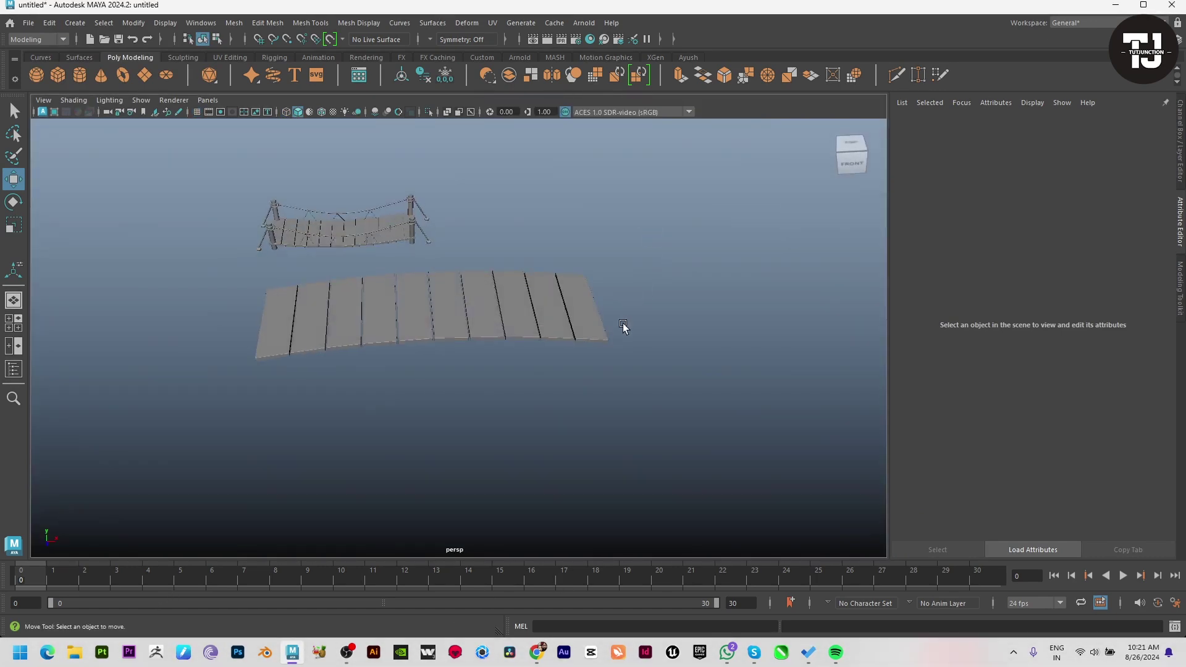
alt+drag(624, 328, 590, 387)
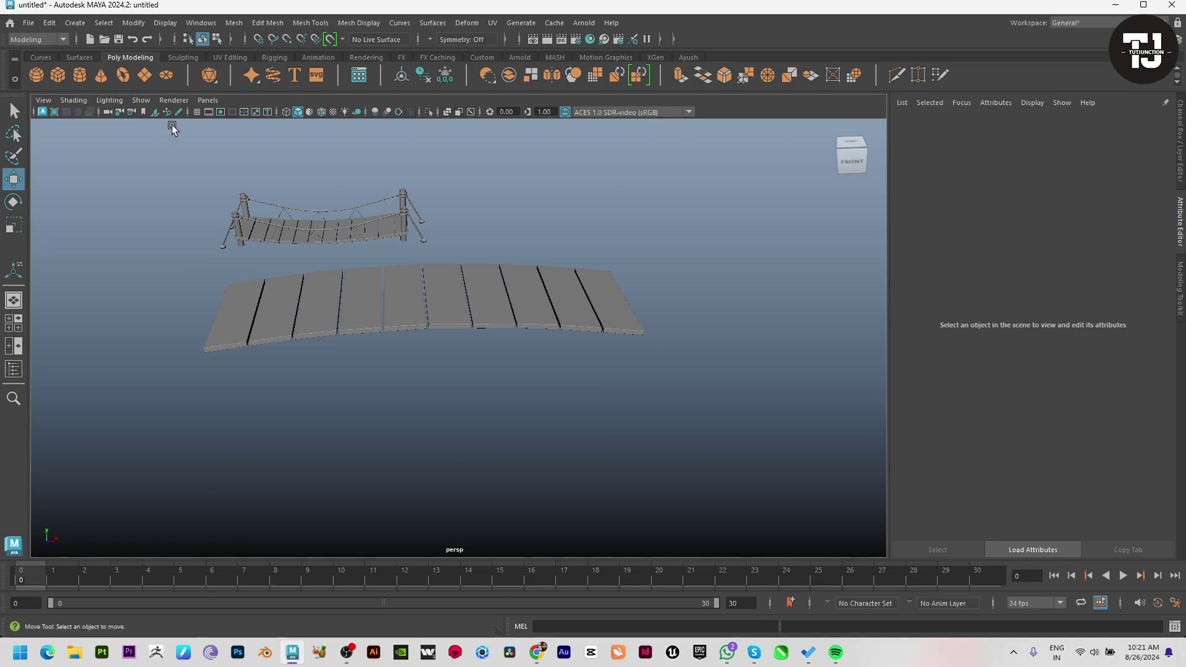
Draw a long thin polygon cube, pCube12, along the deck's lower edge in top view
click(60, 75)
key(space)
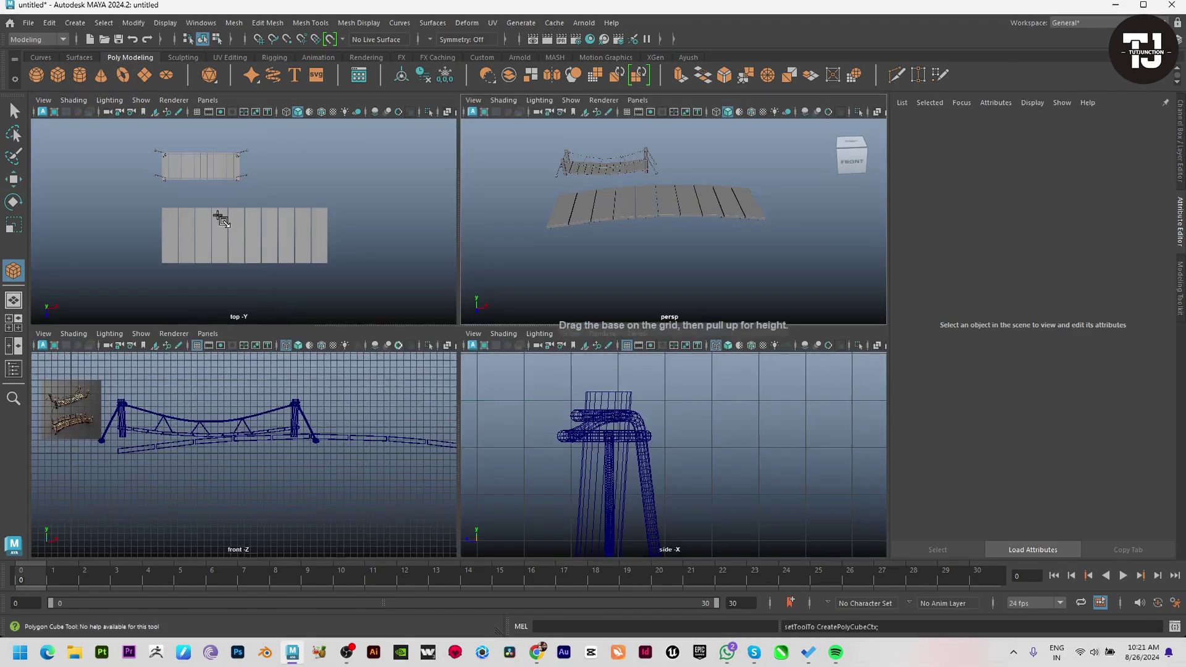
key(space)
scroll(270, 345, up, 2)
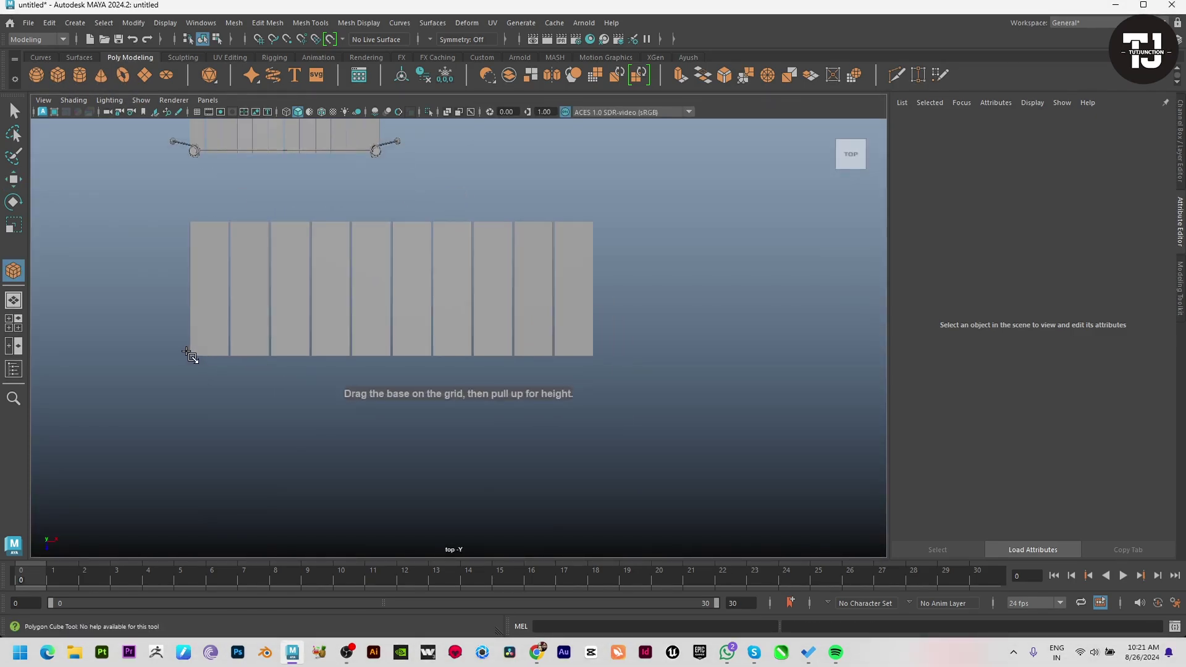
key(space)
key(space)
alt+middle_drag(193, 410, 559, 541)
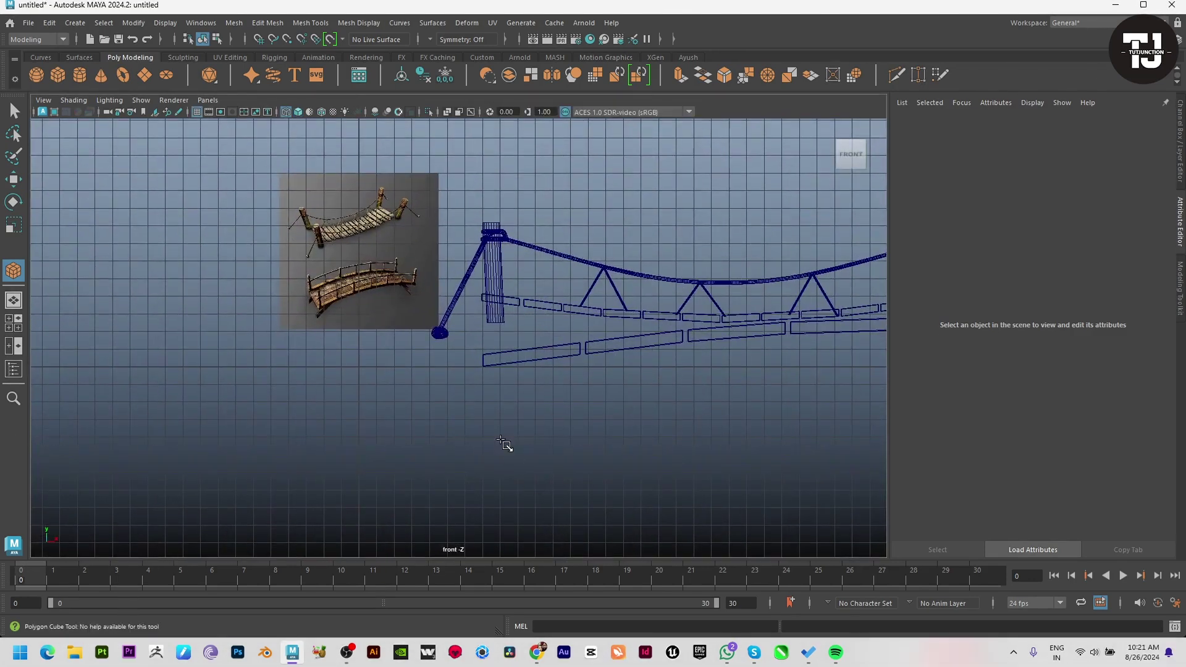
drag(344, 247, 322, 356)
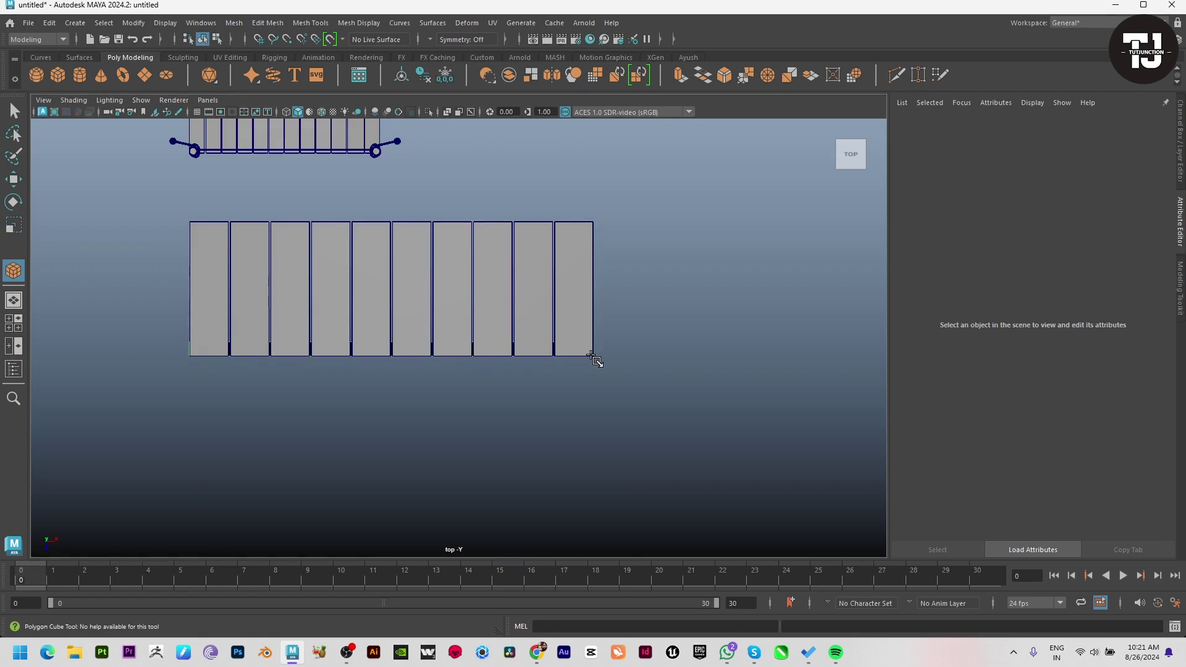
drag(593, 355, 595, 357)
drag(595, 351, 595, 328)
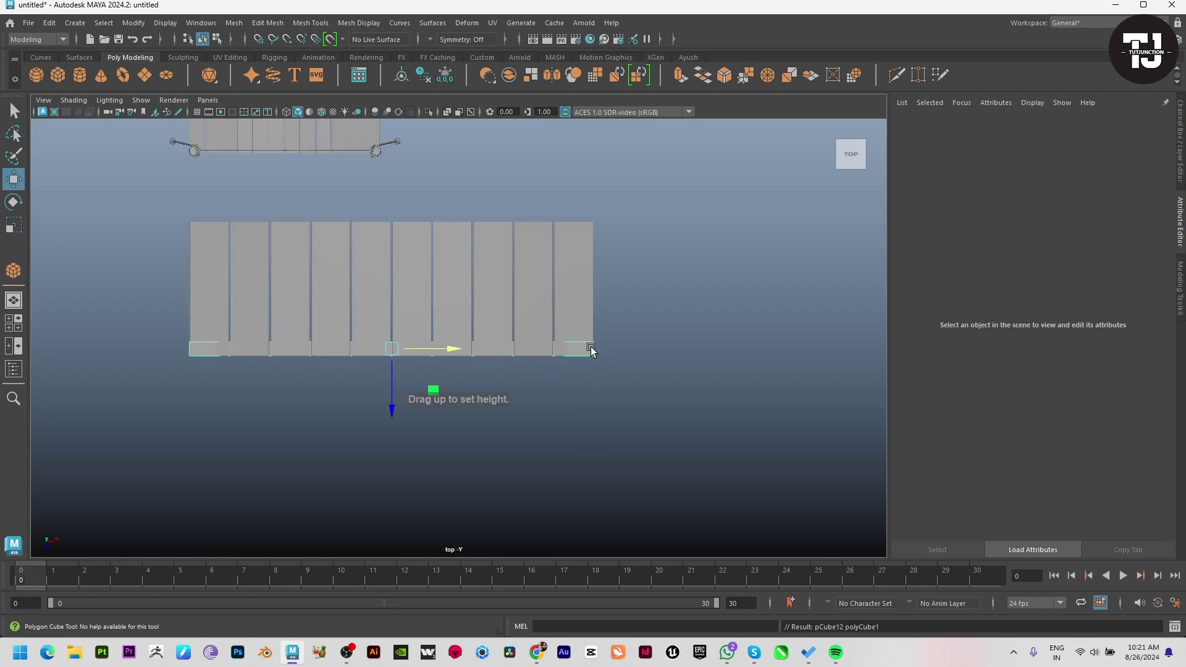
key(w)
key(space)
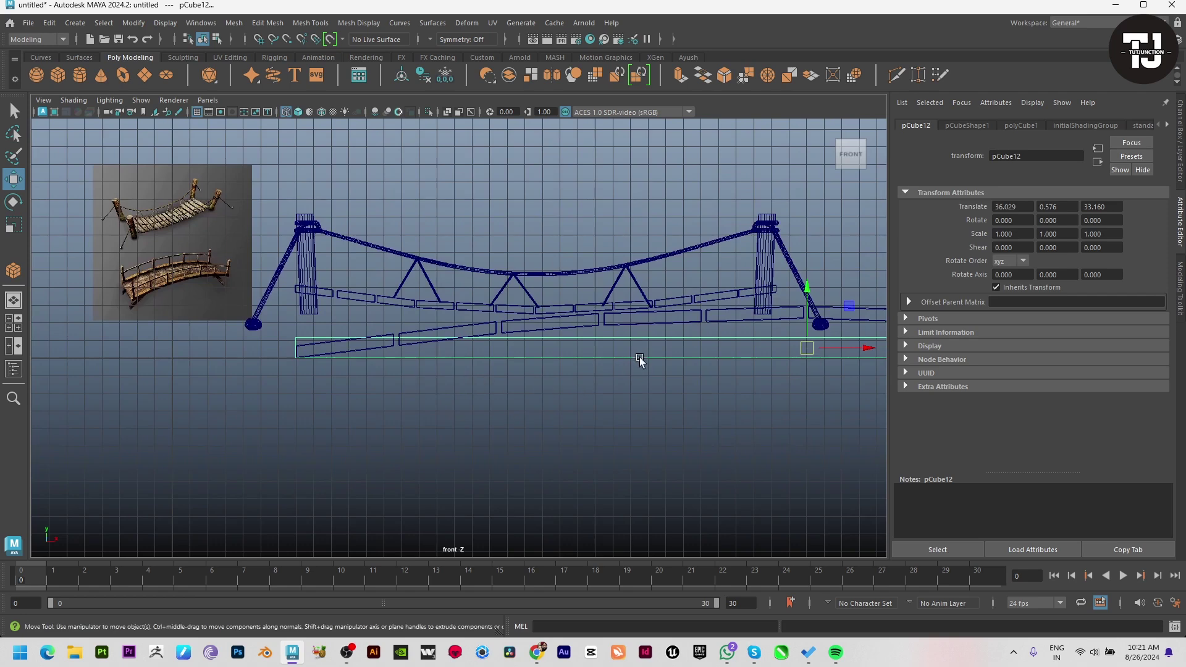
Insert multiple evenly spaced edge loops along the side rail
shift+right_click(639, 358)
click(580, 303)
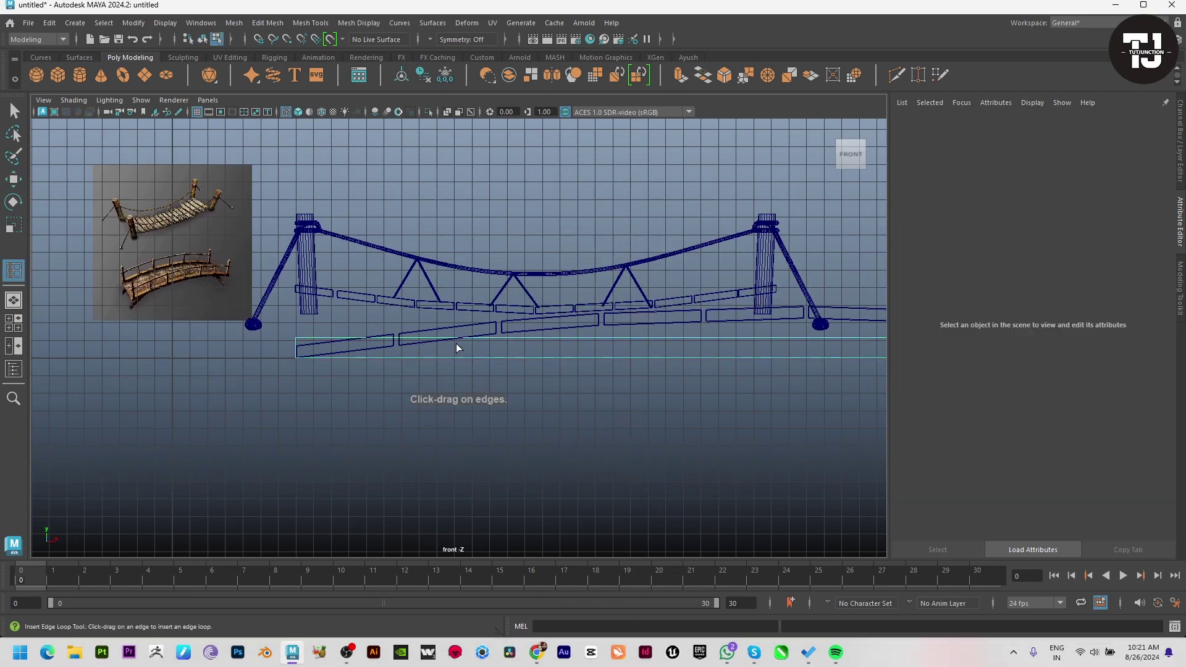
drag(388, 341, 425, 346)
key(ctrl+z)
key(w)
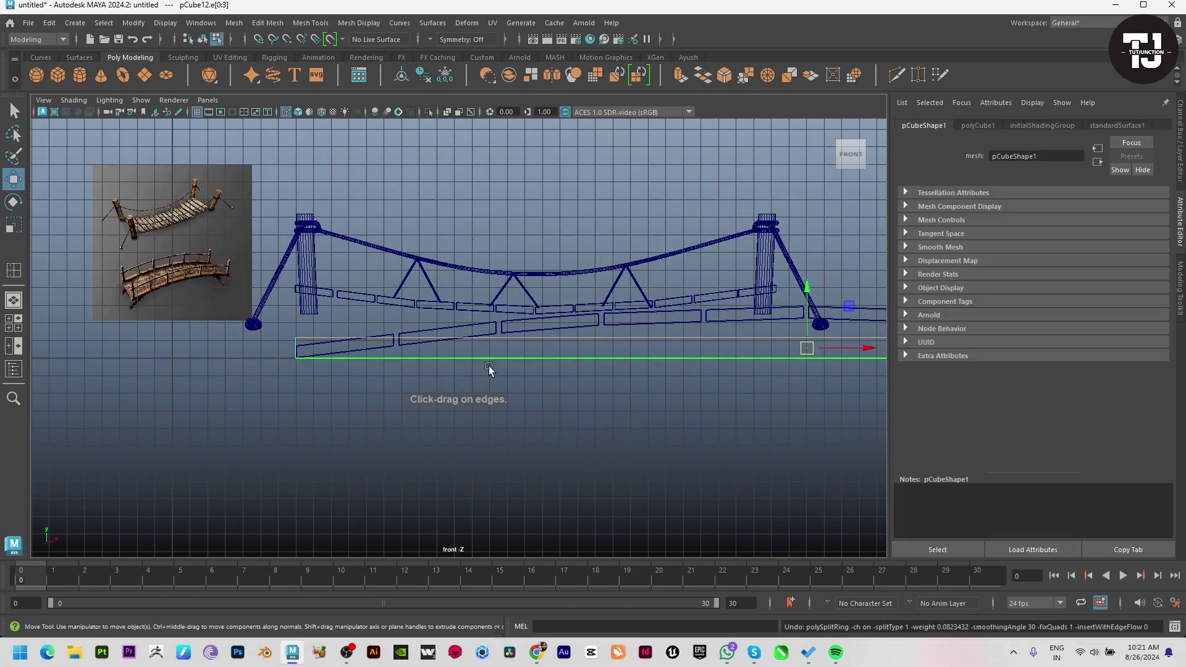
shift+right_click(597, 343)
click(566, 302)
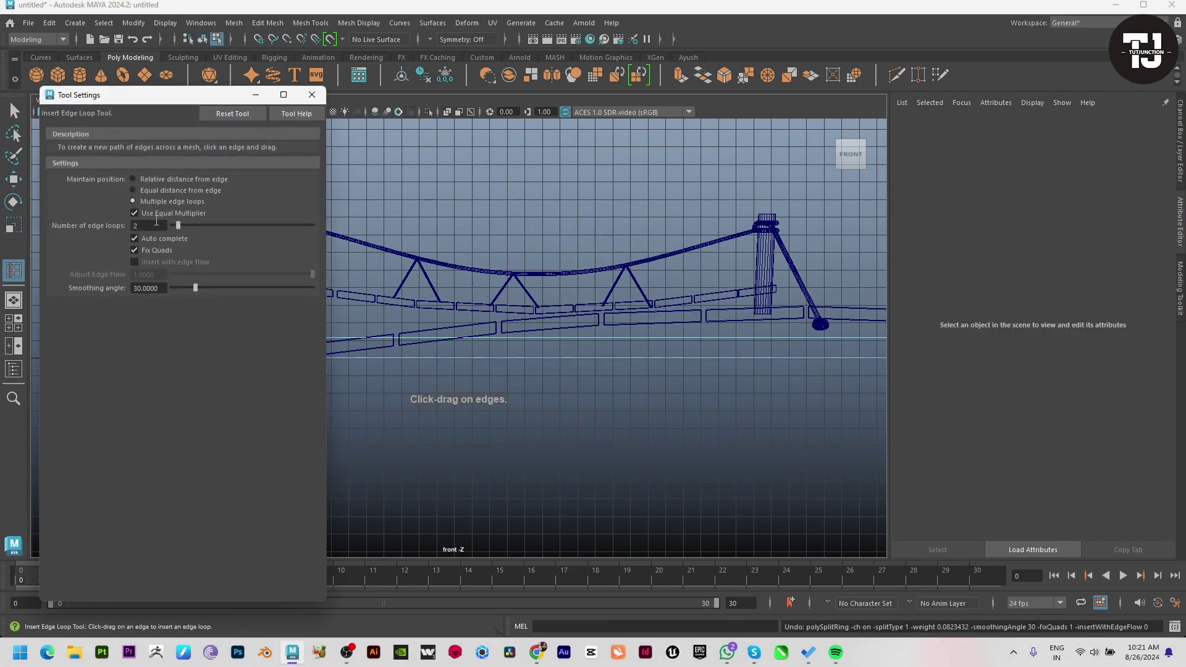
click(416, 359)
key(w)
click(312, 95)
Select the rail's inner vertices and raise them slightly
alt+middle_drag(589, 398, 410, 418)
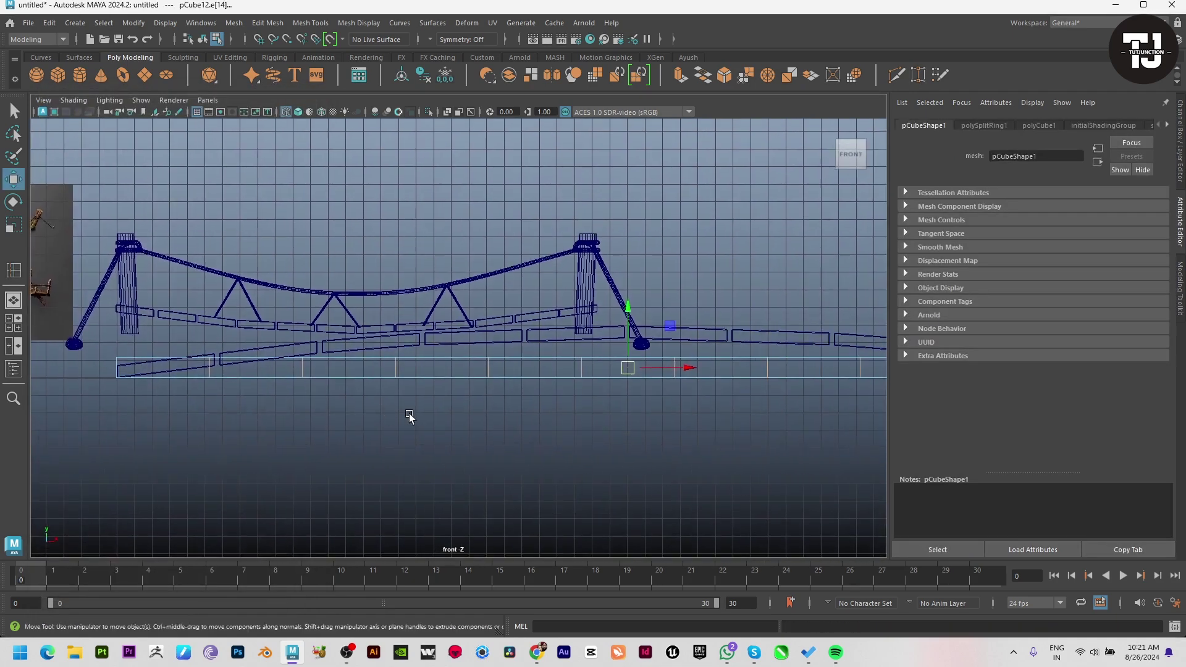
scroll(409, 417, down, 2)
alt+middle_drag(556, 427, 537, 397)
click(369, 390)
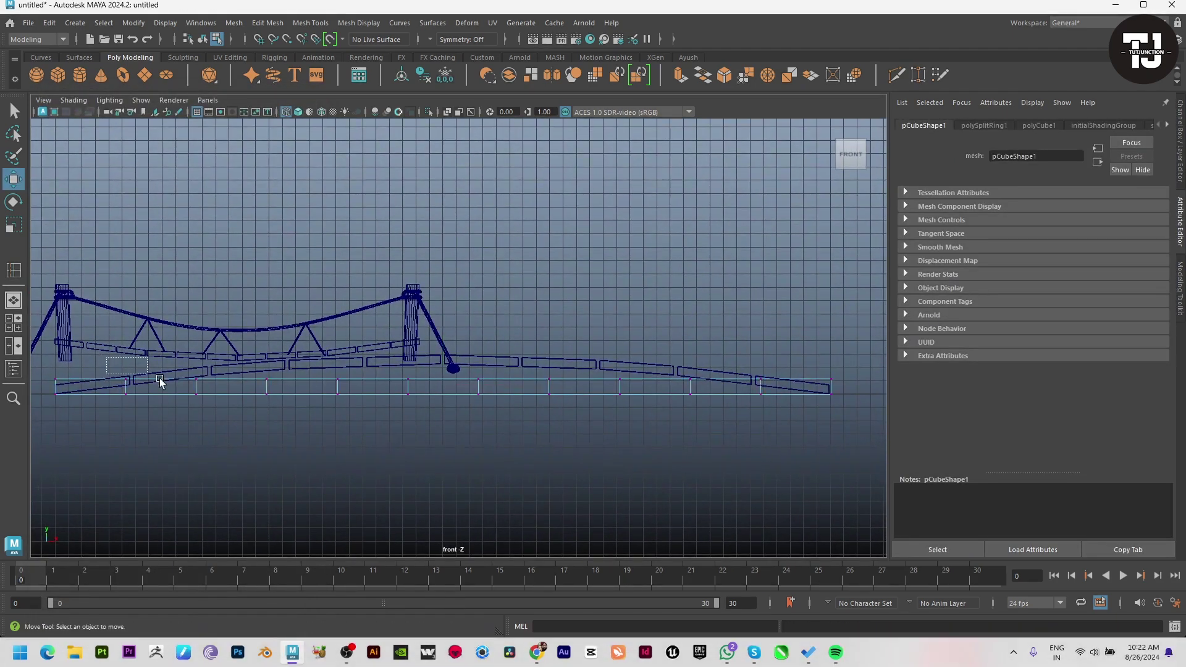
drag(160, 381, 753, 494)
drag(445, 330, 450, 316)
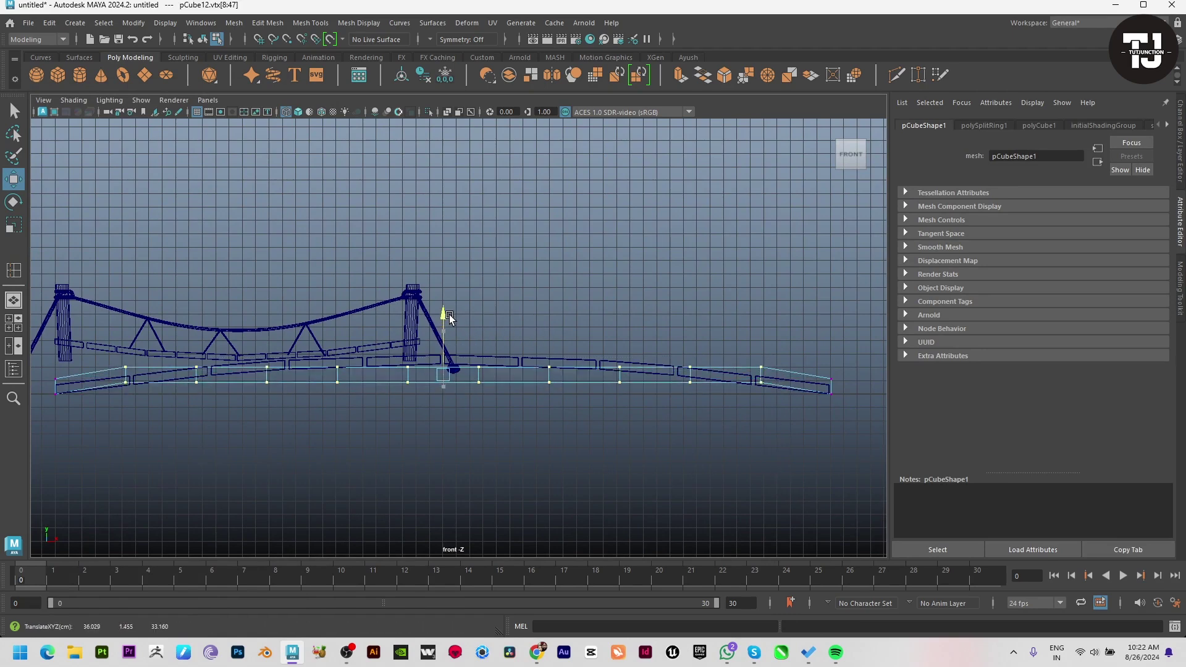
Raise progressively narrower sets of middle vertices to crown the rail into an arch
ctrl+drag(726, 288, 849, 407)
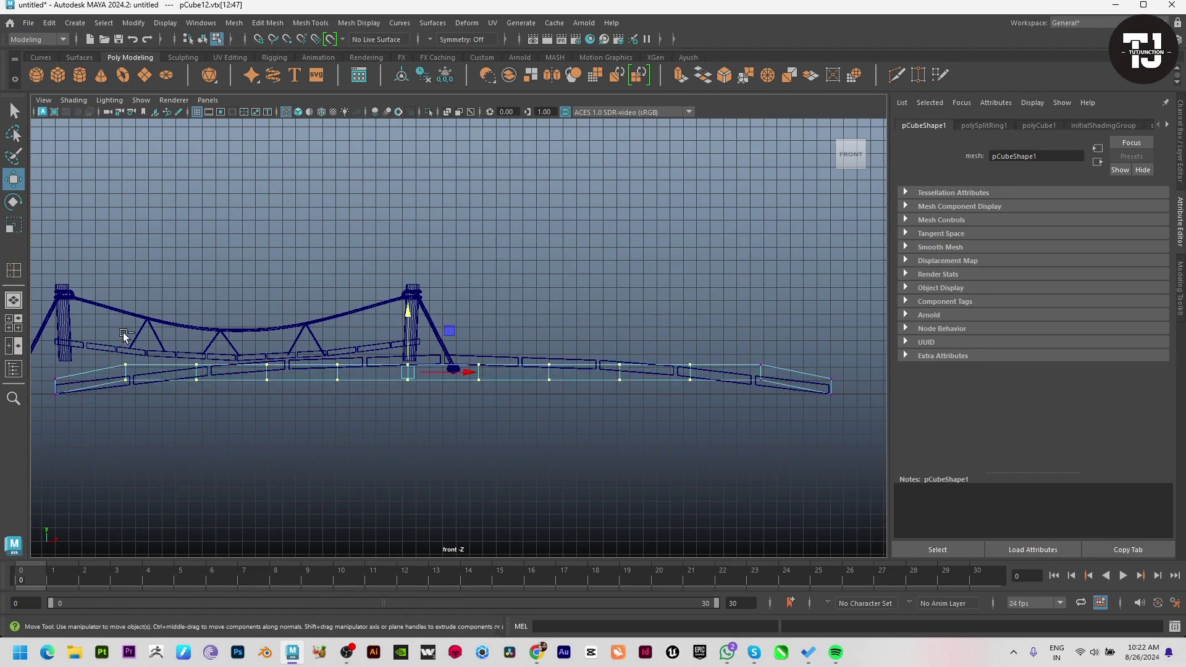
drag(447, 317, 446, 304)
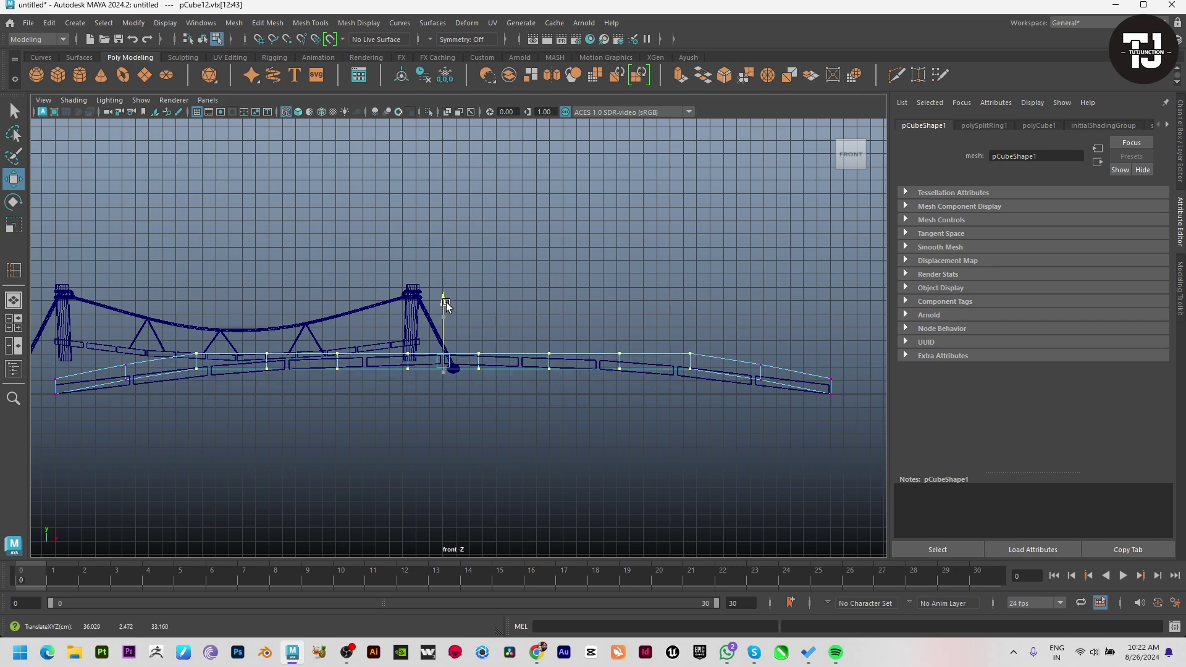
ctrl+drag(630, 310, 711, 380)
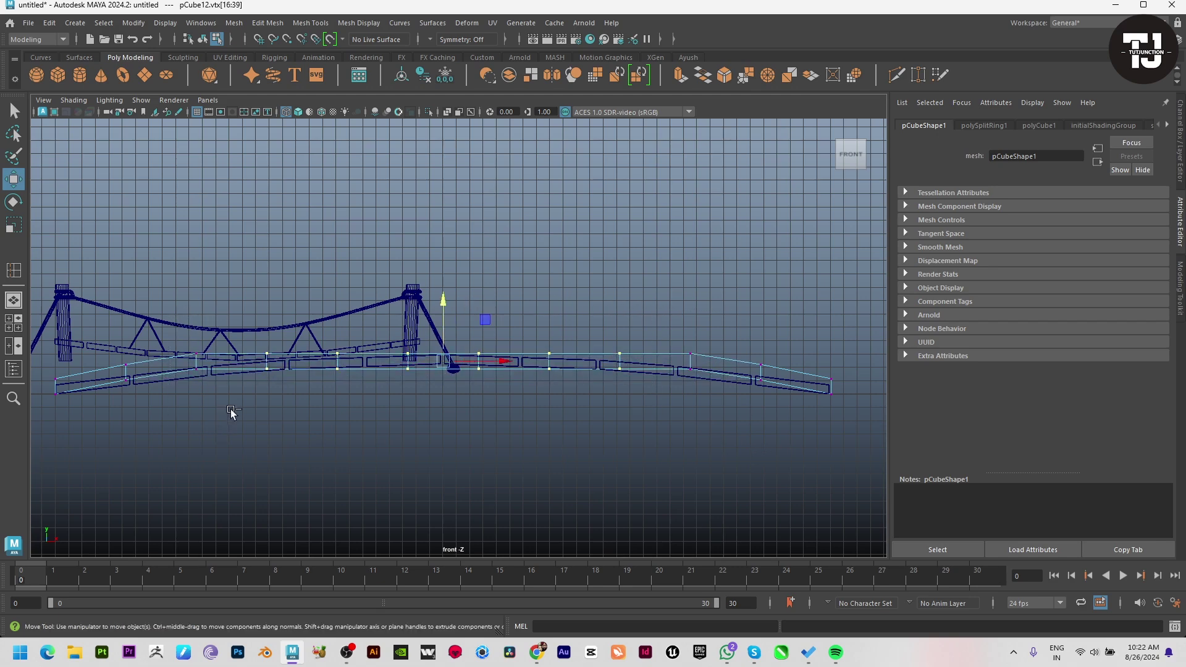
drag(434, 321, 444, 306)
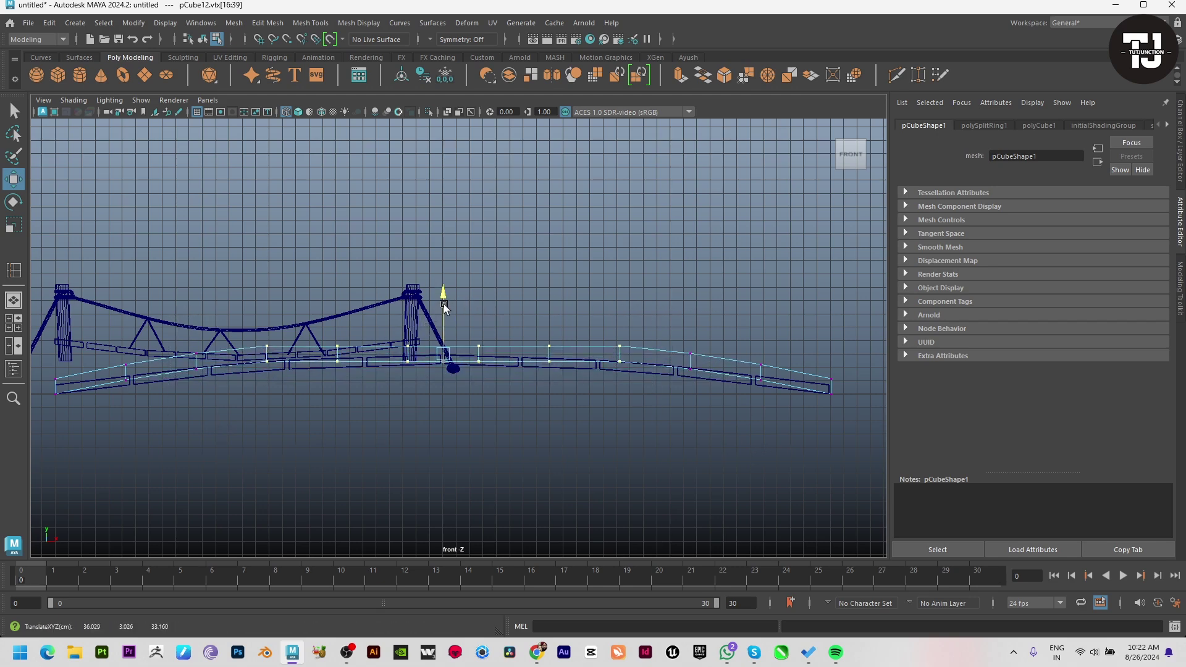
ctrl+drag(636, 321, 534, 401)
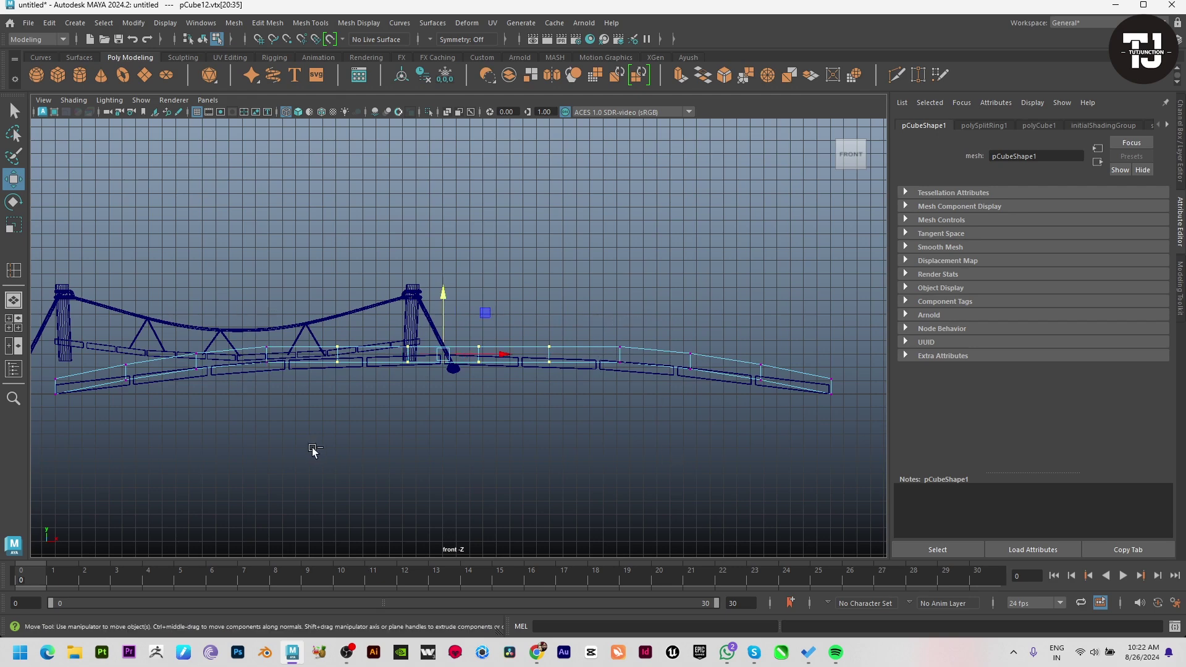
drag(444, 301, 446, 298)
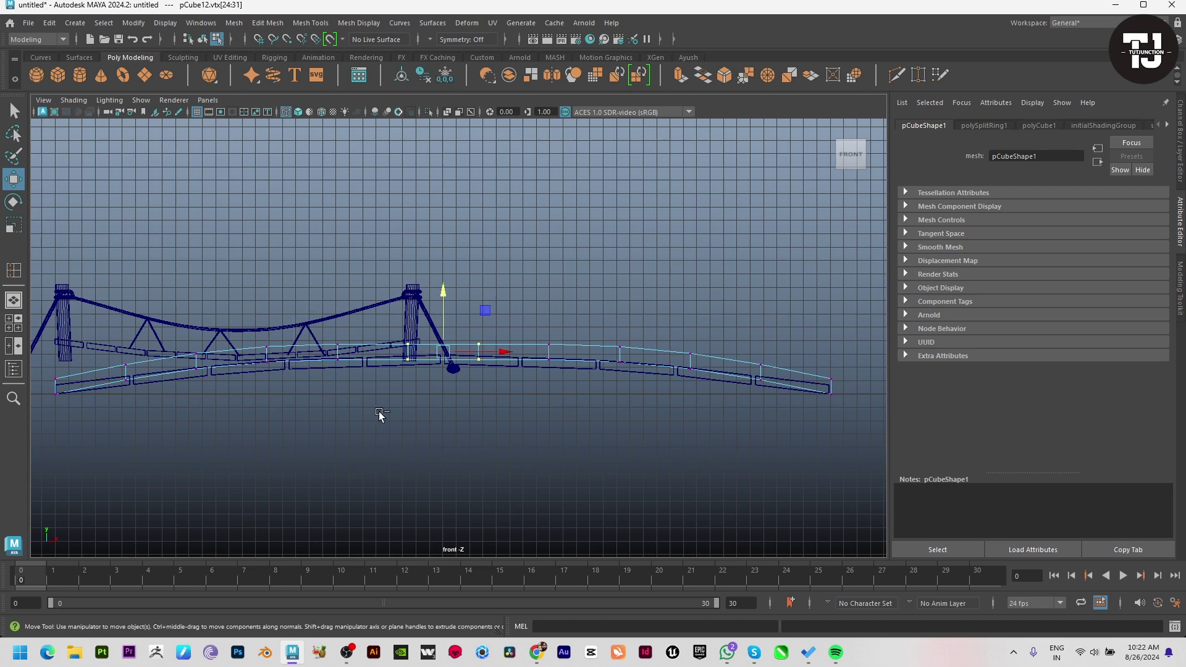
drag(445, 303, 450, 301)
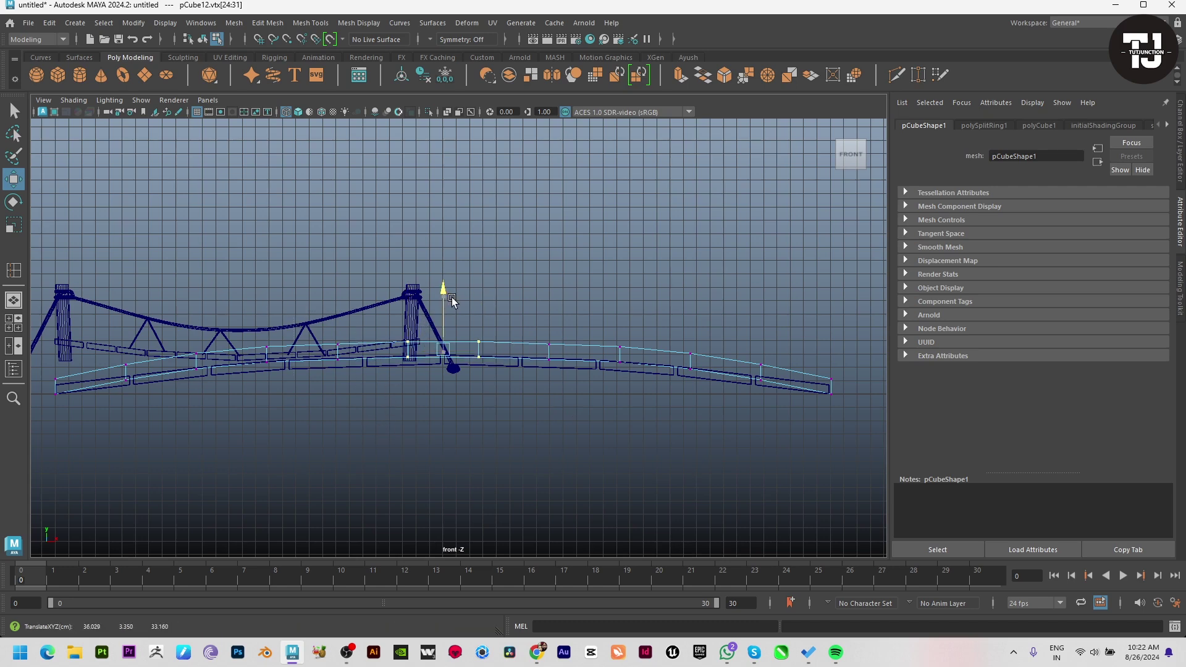
key(space)
key(space)
Select the arched rail's top row of vertices in the top view
scroll(636, 493, up, 5)
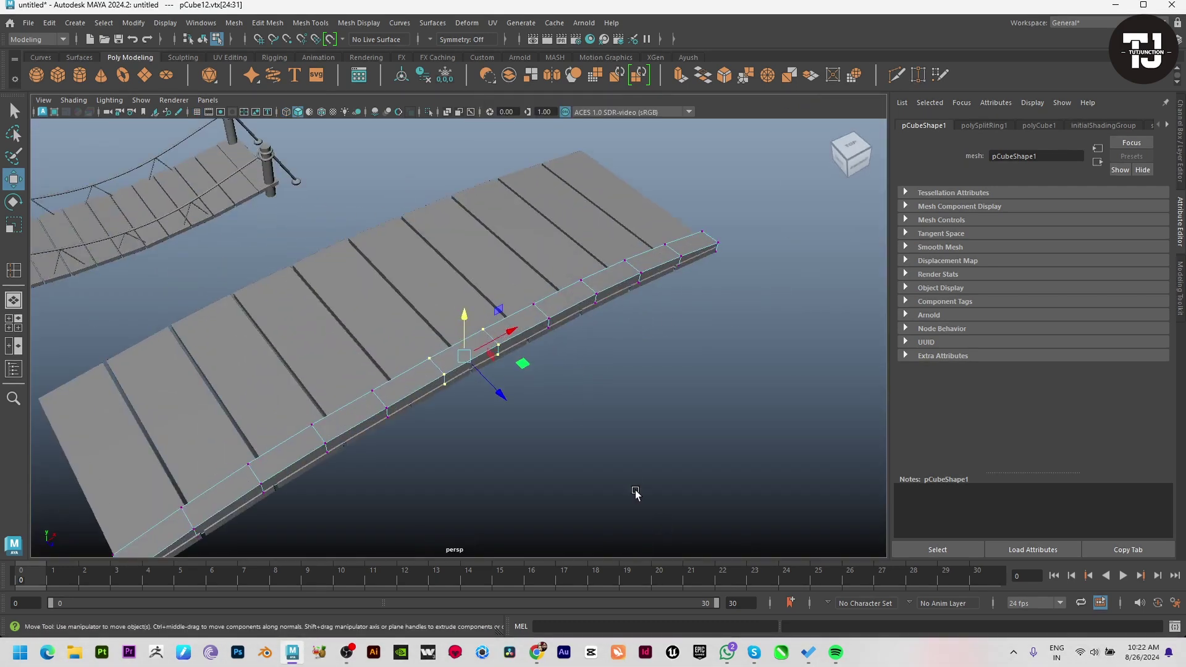
click(601, 332)
mouse_move(601, 332)
alt+mouse_down()
mouse_move(539, 387)
mouse_move(556, 458)
alt+mouse_up()
click(585, 402)
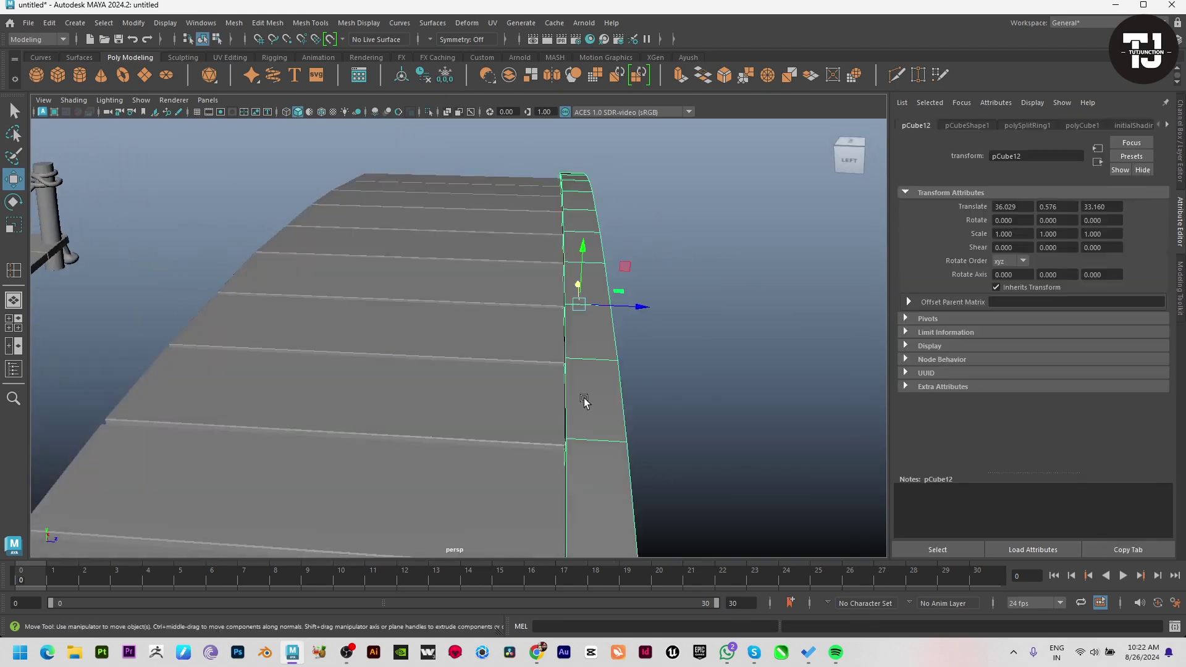
alt+drag(584, 402, 501, 391)
key(space)
key(space)
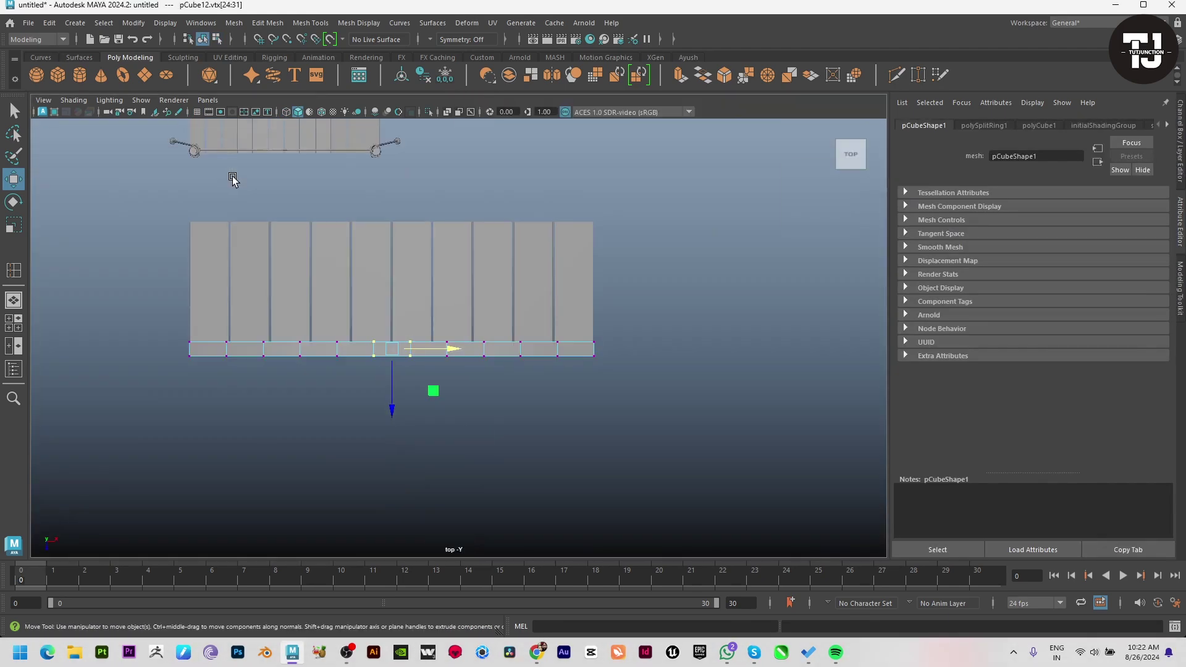
drag(733, 362, 733, 362)
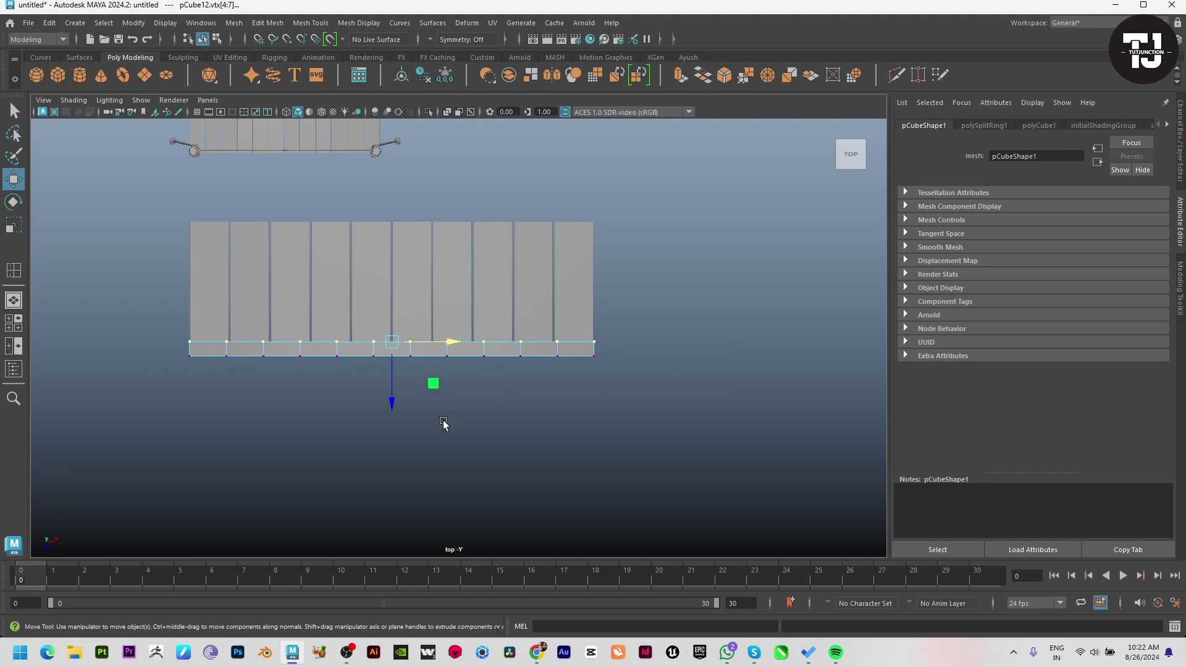
key(space)
Select the rail's long edges using the wireframe view
drag(392, 392, 346, 396)
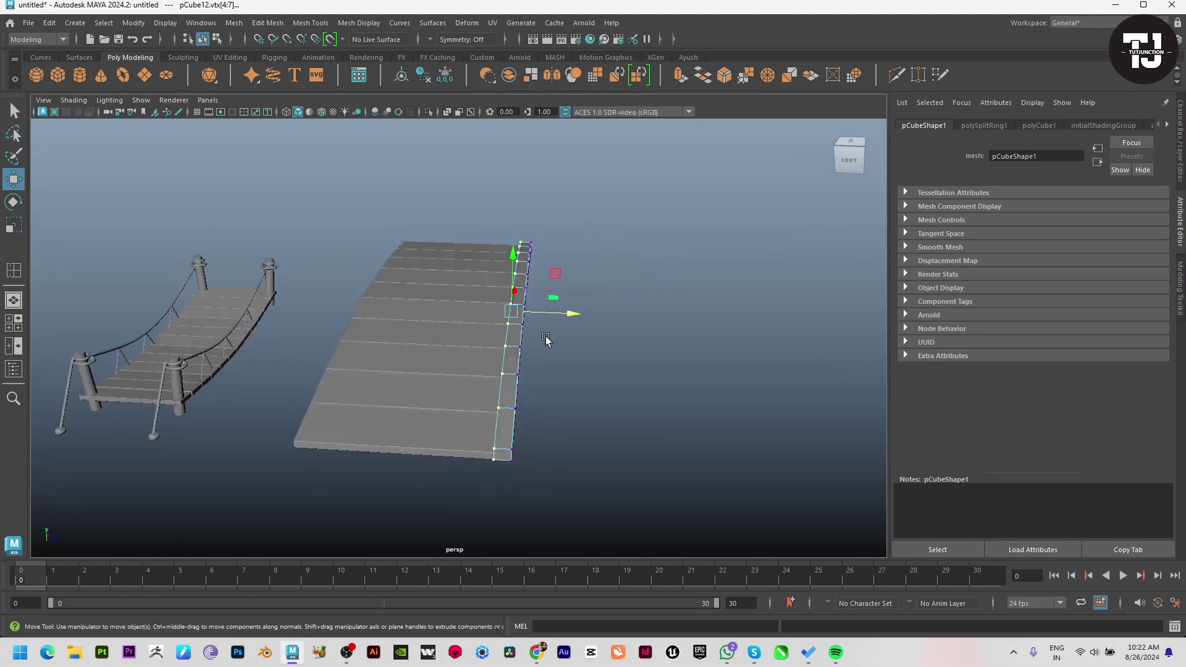
key(F8)
alt+drag(609, 326, 635, 445)
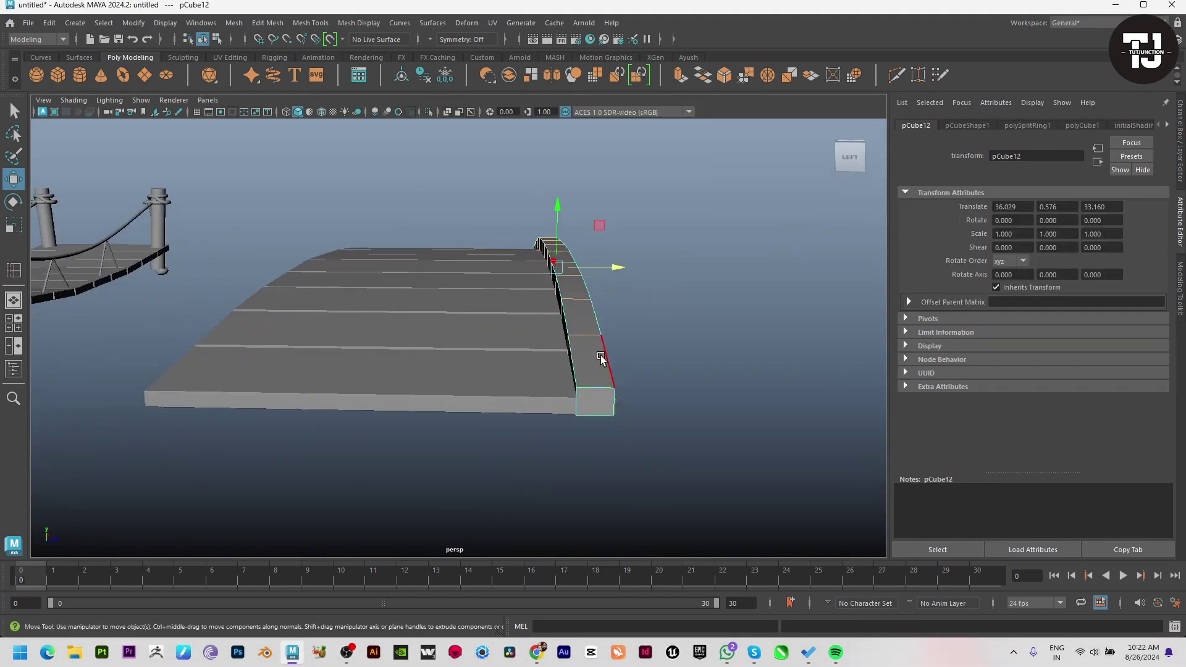
click(579, 371)
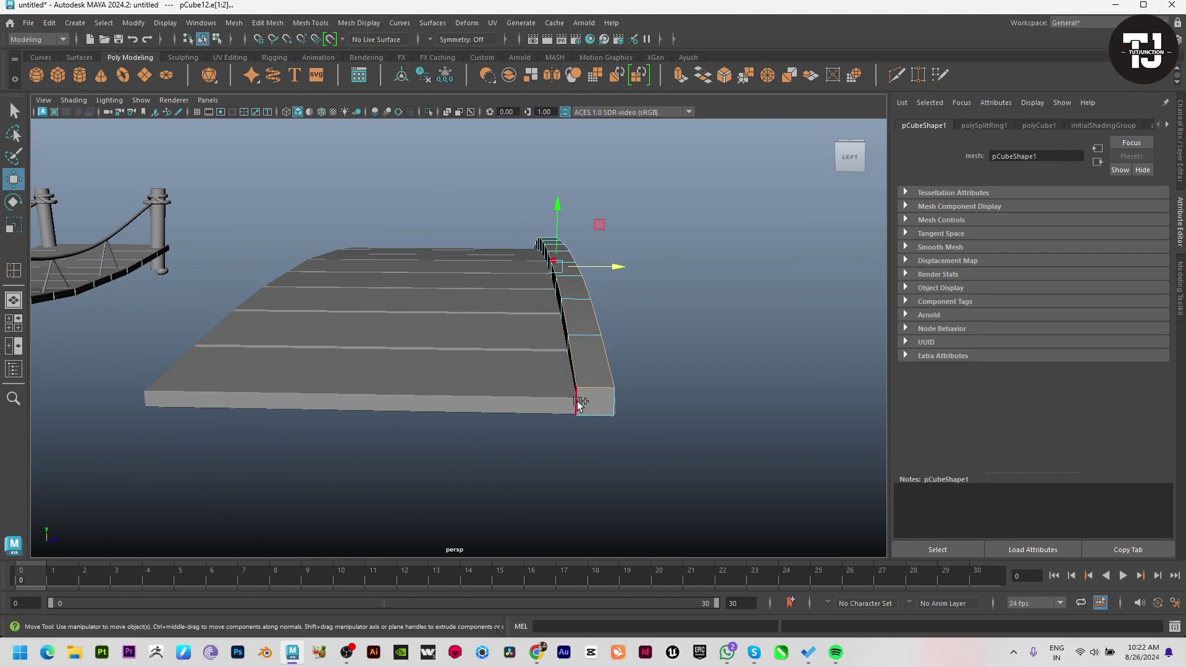
scroll(656, 400, down, 3)
mouse_move(656, 400)
alt+mouse_down()
mouse_move(635, 368)
mouse_move(661, 495)
alt+mouse_up()
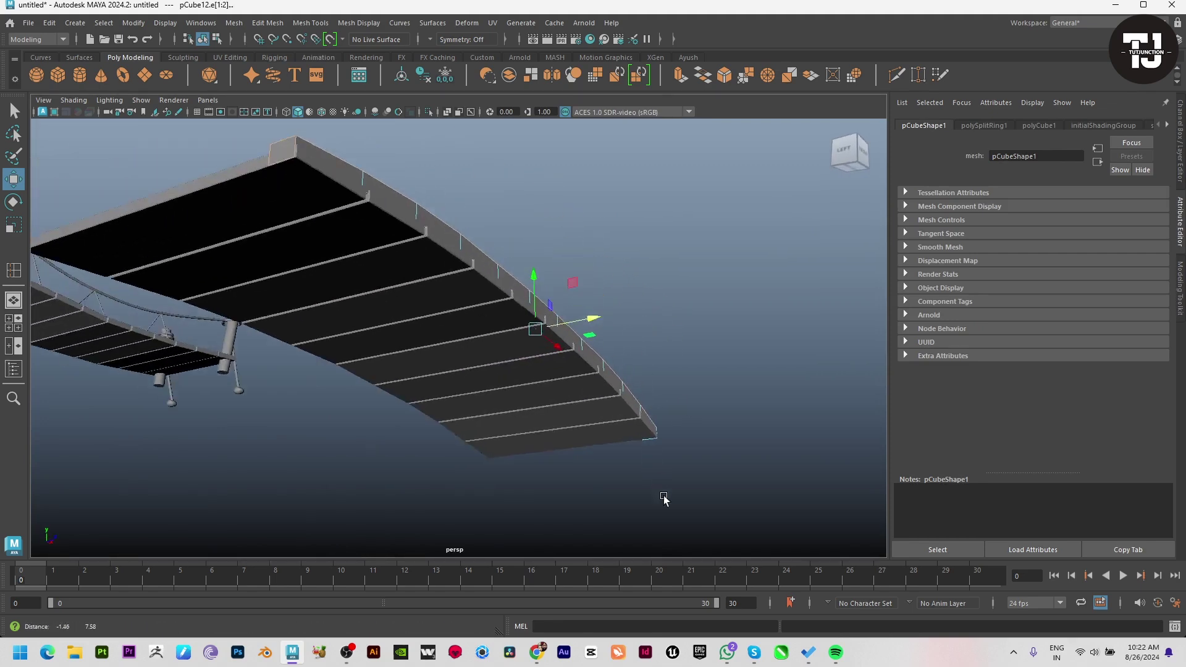
key(4)
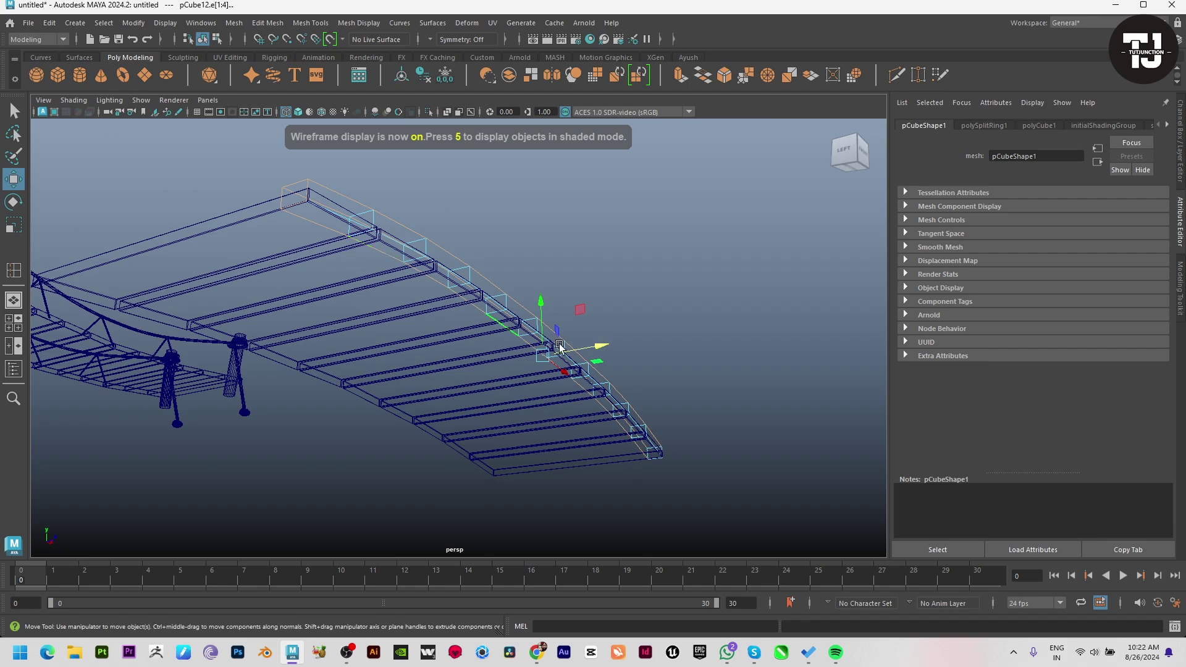
alt+drag(558, 346, 458, 415)
shift+click(430, 396)
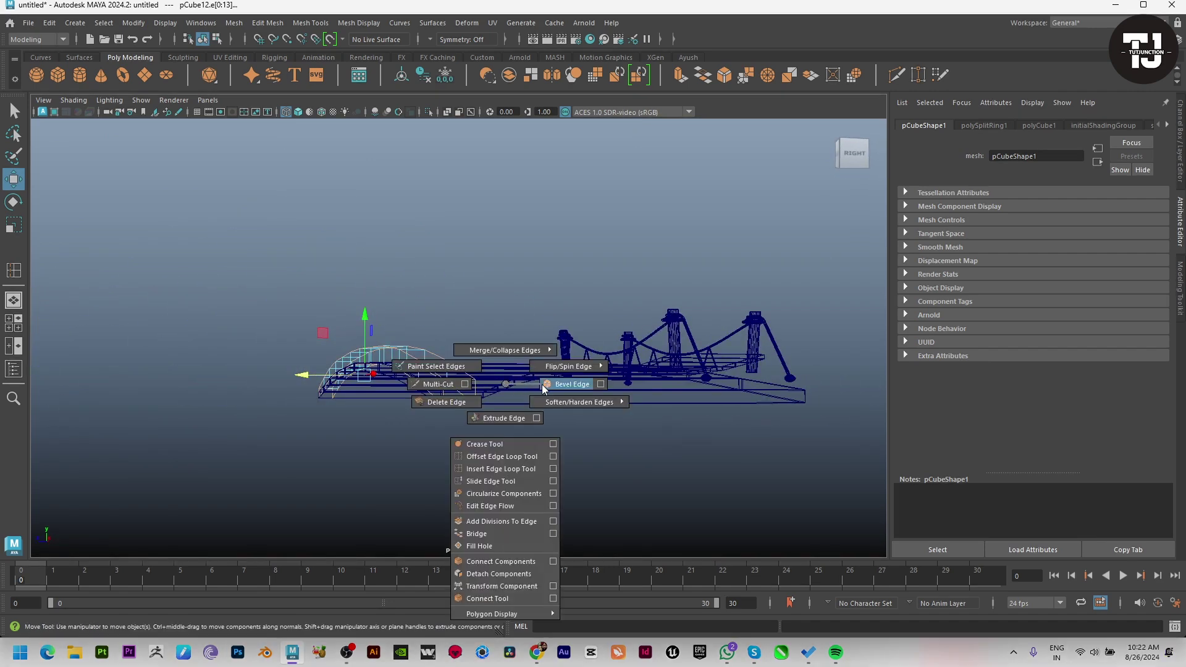
Bevel the rail's long edges, narrowing the fraction to 0.354
shift+right_drag(525, 384, 608, 385)
key(5)
drag(633, 377, 407, 365)
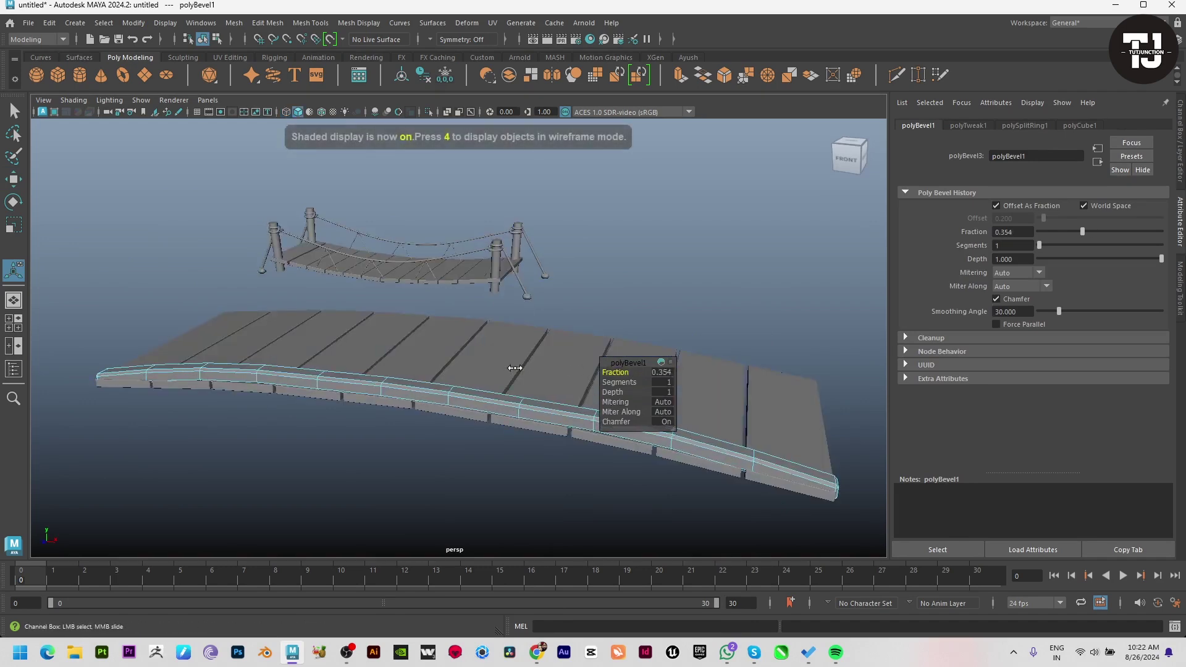
key(q)
click(346, 446)
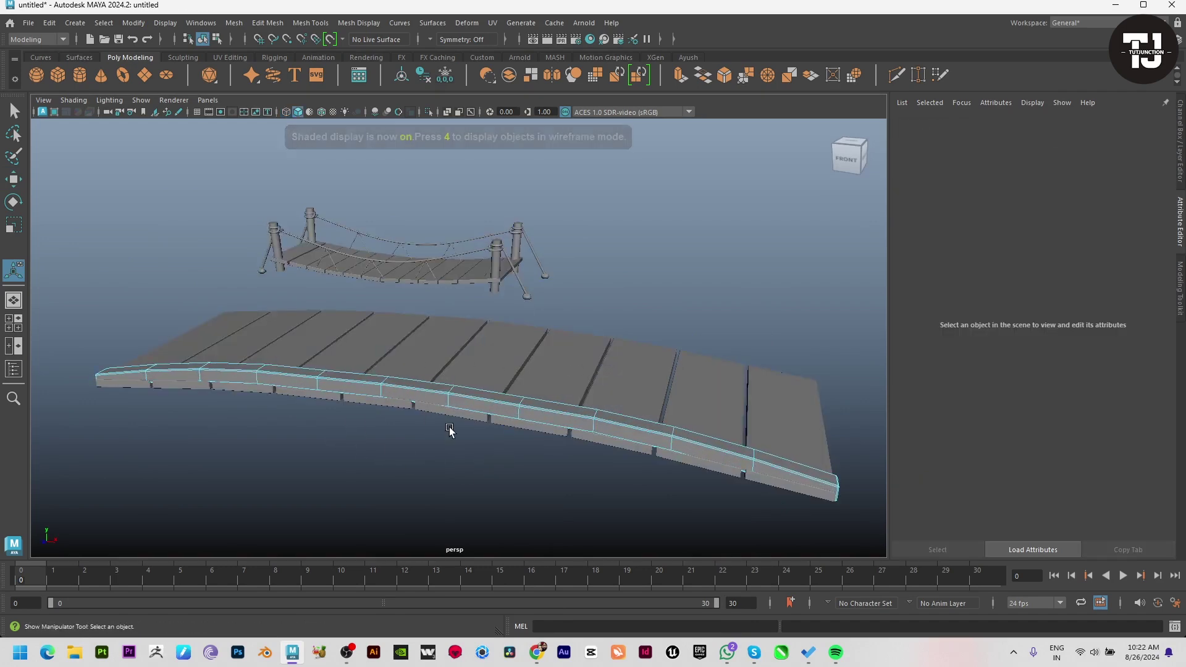
Duplicate the rail as pCube13 and move it to the deck's opposite edge
mouse_move(299, 471)
alt+mouse_down()
mouse_move(280, 484)
mouse_move(473, 432)
alt+mouse_up()
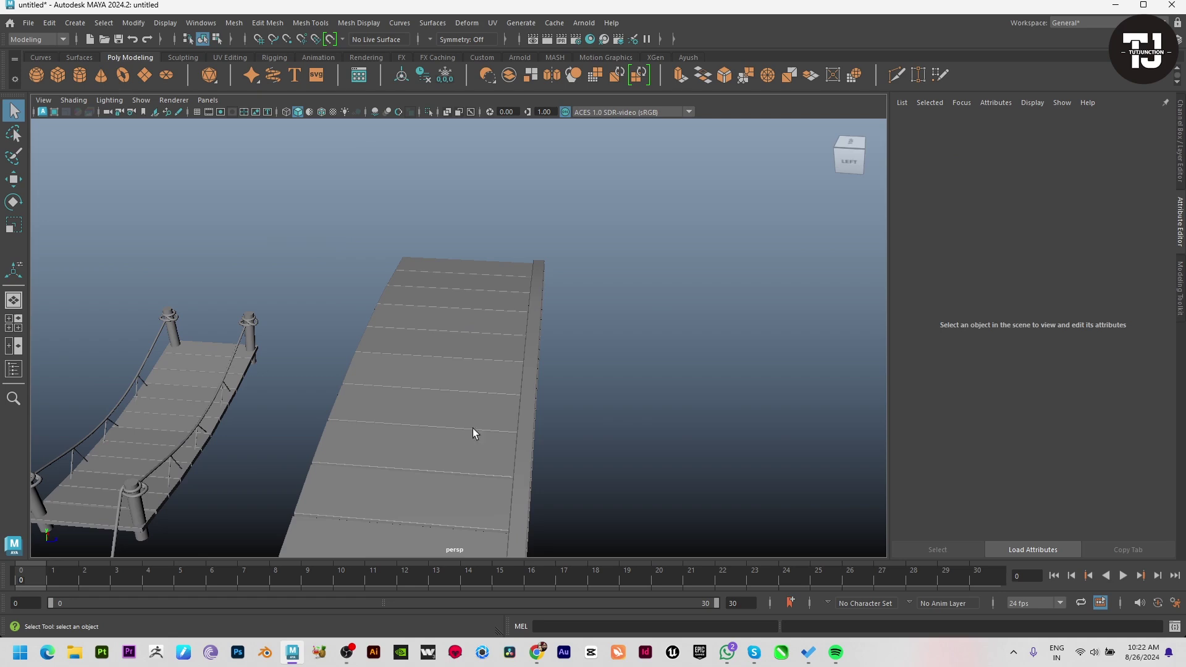
click(523, 402)
mouse_move(524, 402)
alt+mouse_down()
mouse_move(569, 397)
mouse_move(419, 382)
alt+mouse_up()
key(w)
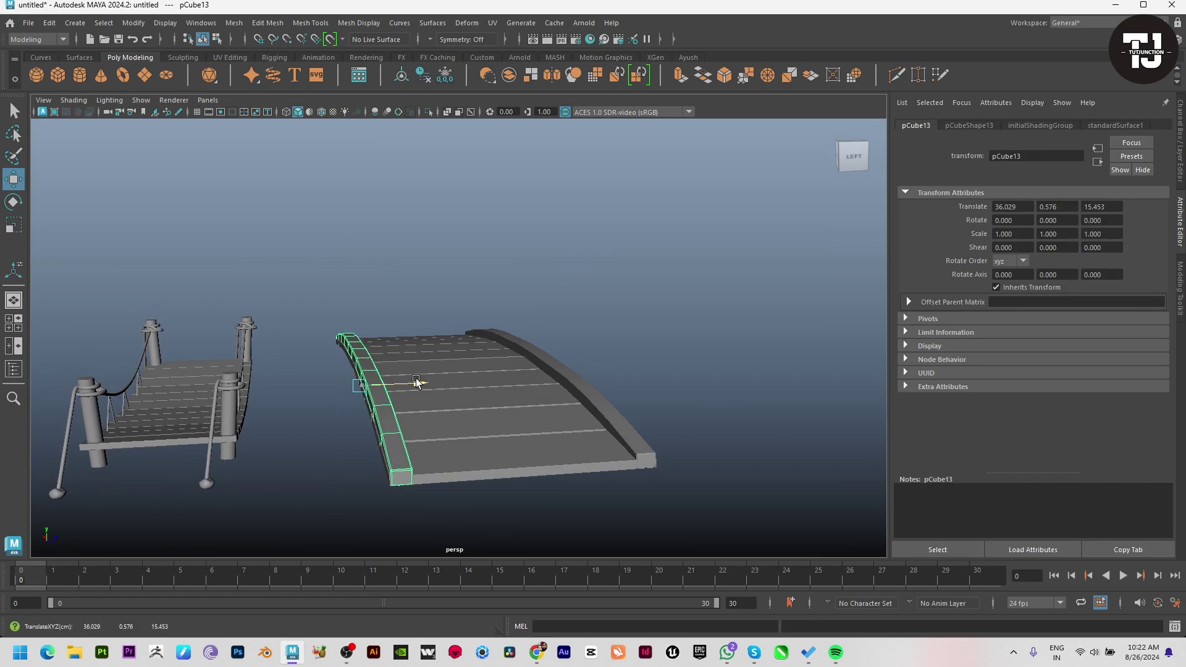
click(722, 304)
mouse_move(661, 341)
alt+mouse_down()
mouse_move(522, 371)
mouse_move(490, 399)
mouse_move(562, 476)
alt+mouse_up()
key(space)
key(space)
Zoom out the front view to frame the whole bridge
scroll(552, 457, up, 2)
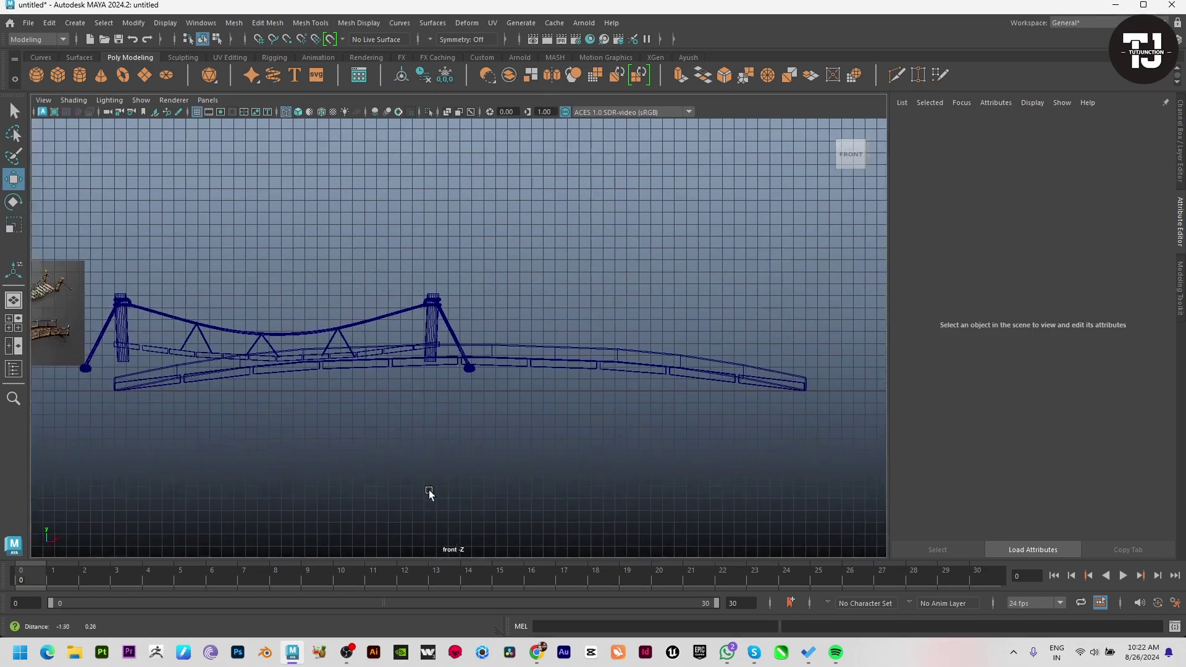
scroll(428, 493, up, 2)
scroll(407, 472, up, 2)
scroll(508, 405, up, 2)
scroll(598, 539, up, 2)
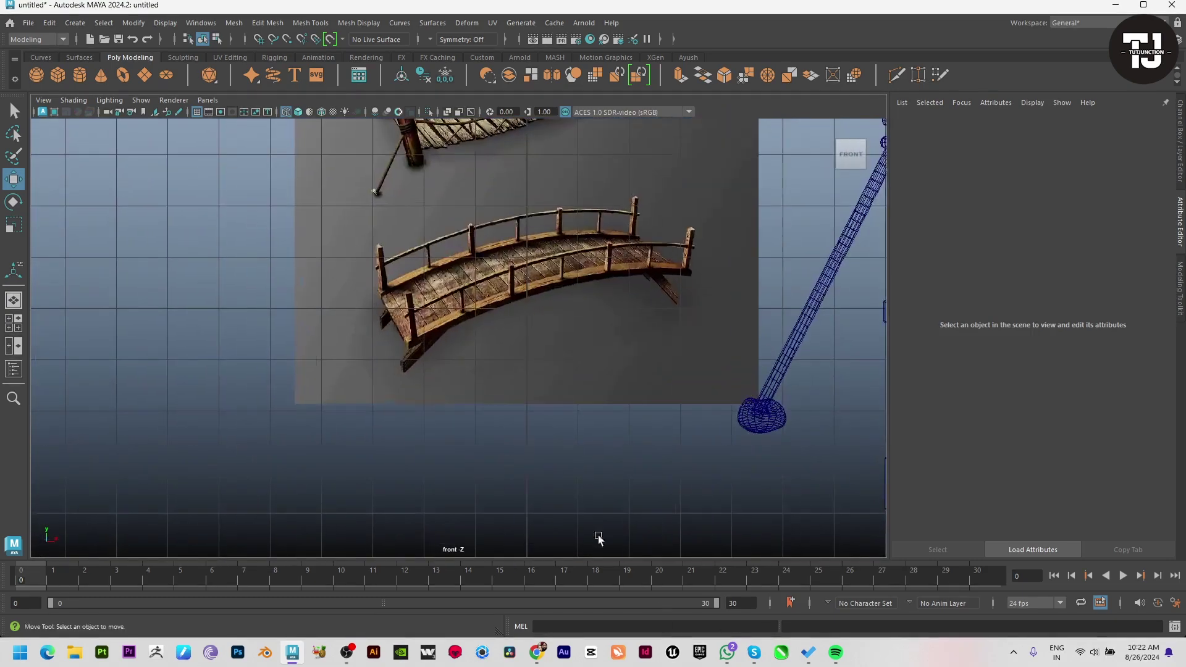
key(space)
Place a small cube, pCube14, at the deck's near corner and show wireframe
key(space)
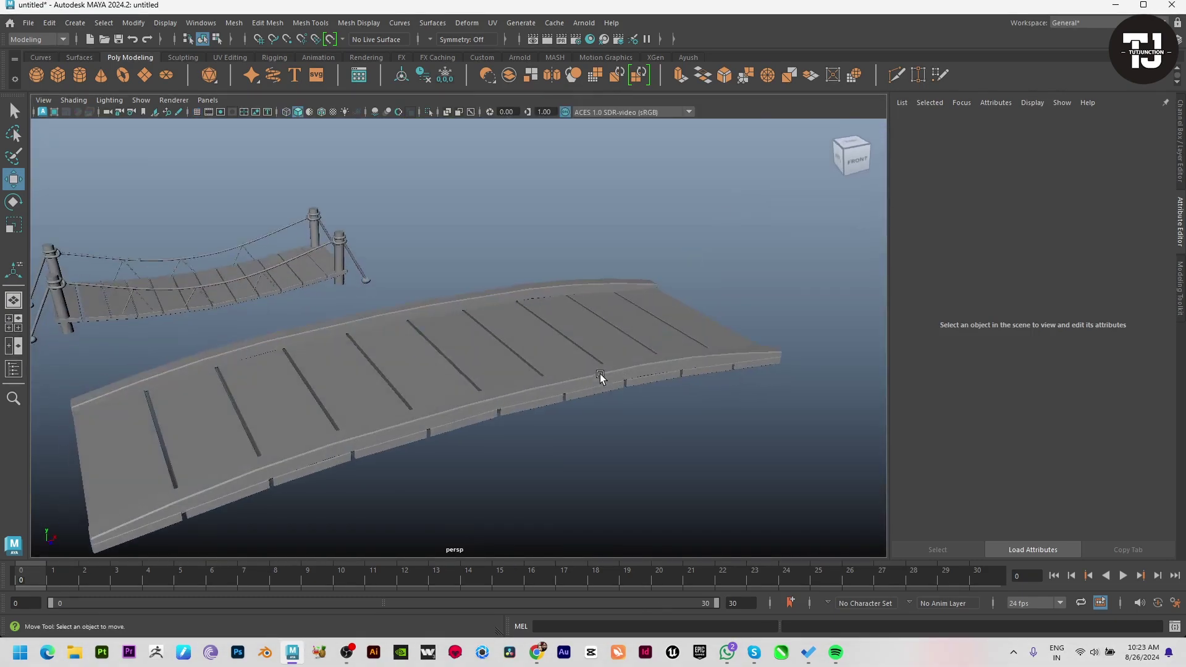
click(62, 71)
key(space)
key(space)
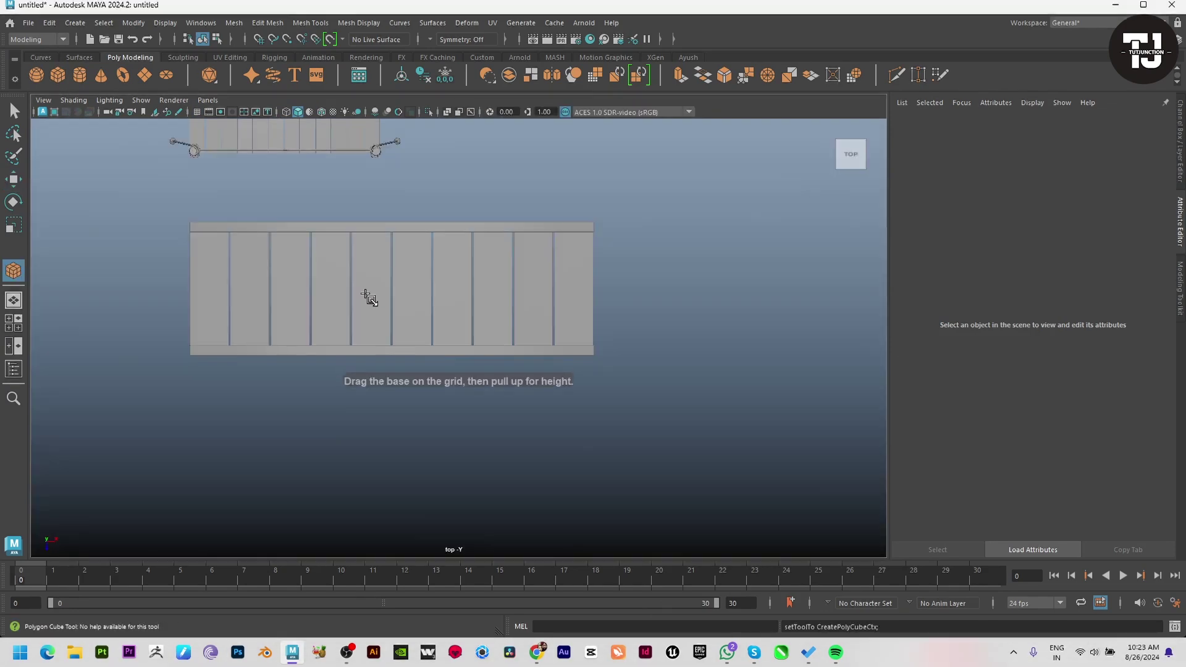
scroll(367, 294, up, 2)
scroll(726, 307, up, 3)
scroll(725, 306, up, 1)
scroll(669, 392, up, 2)
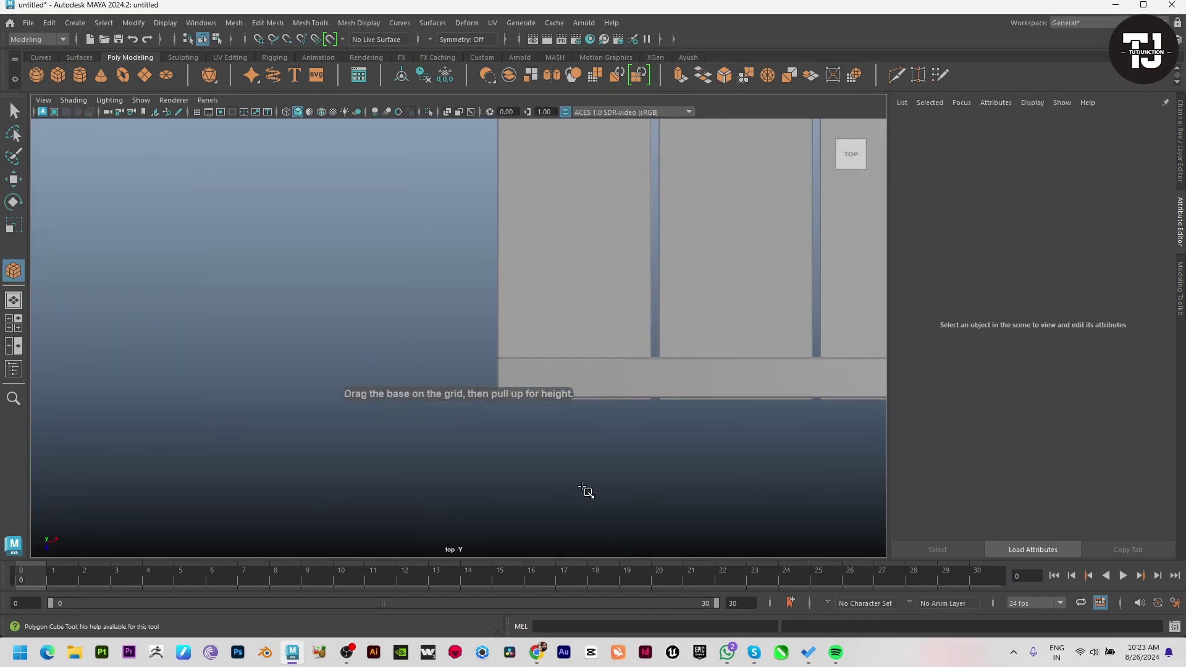
key(space)
key(space)
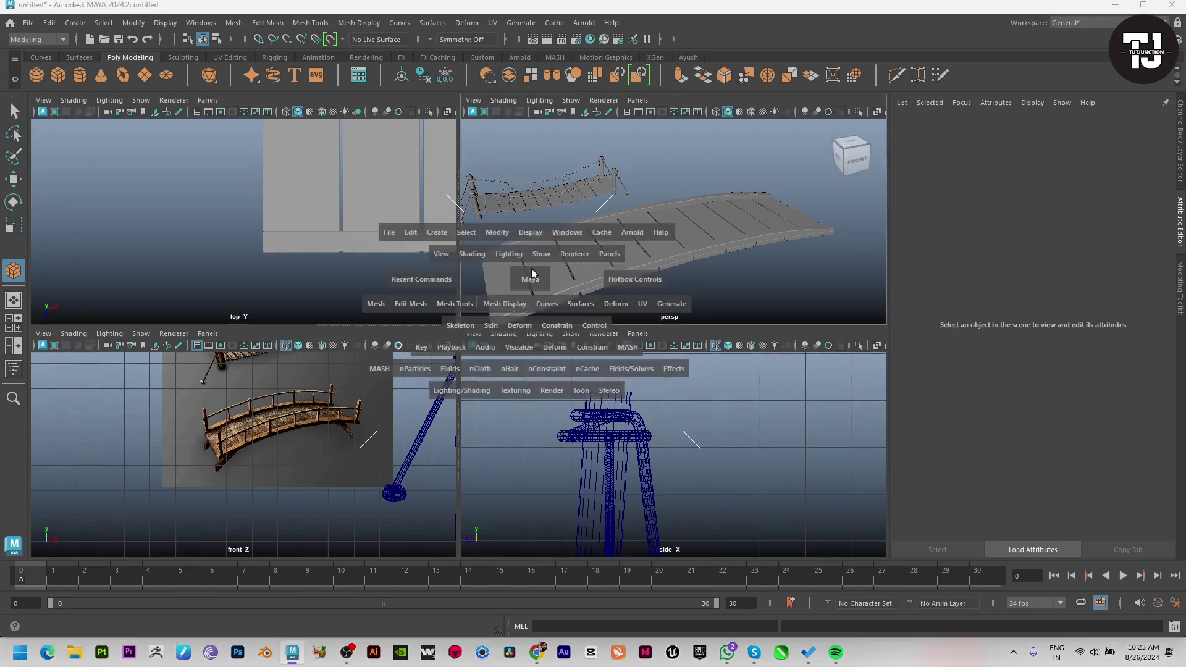
key(space)
key(space)
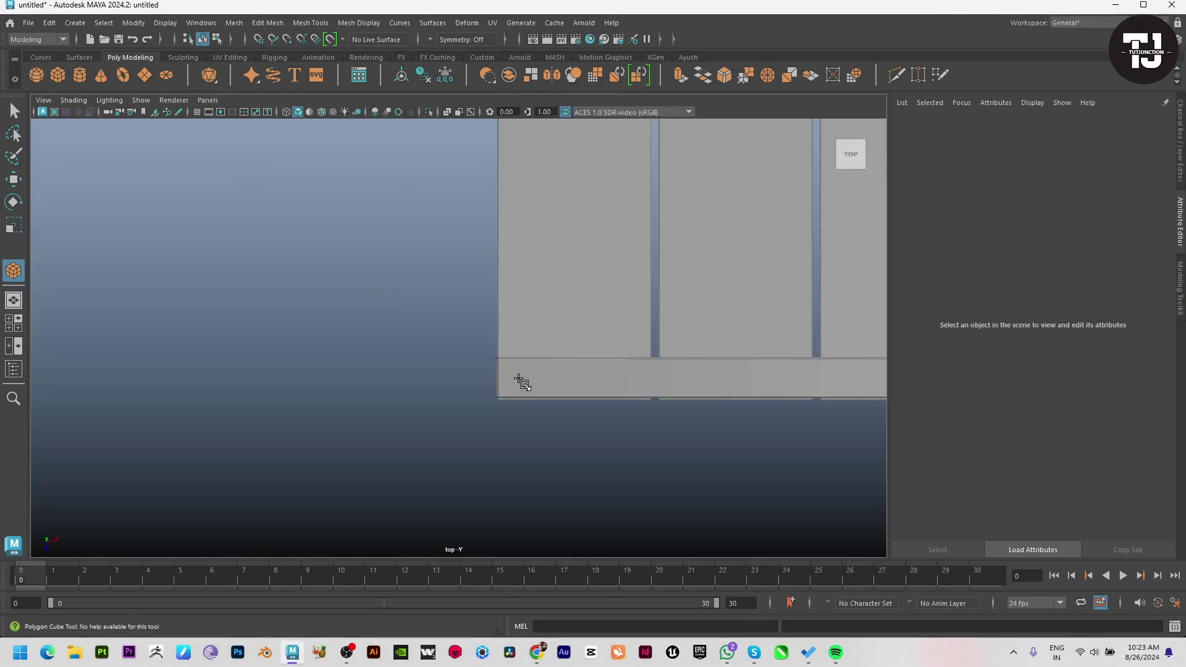
click(539, 388)
key(4)
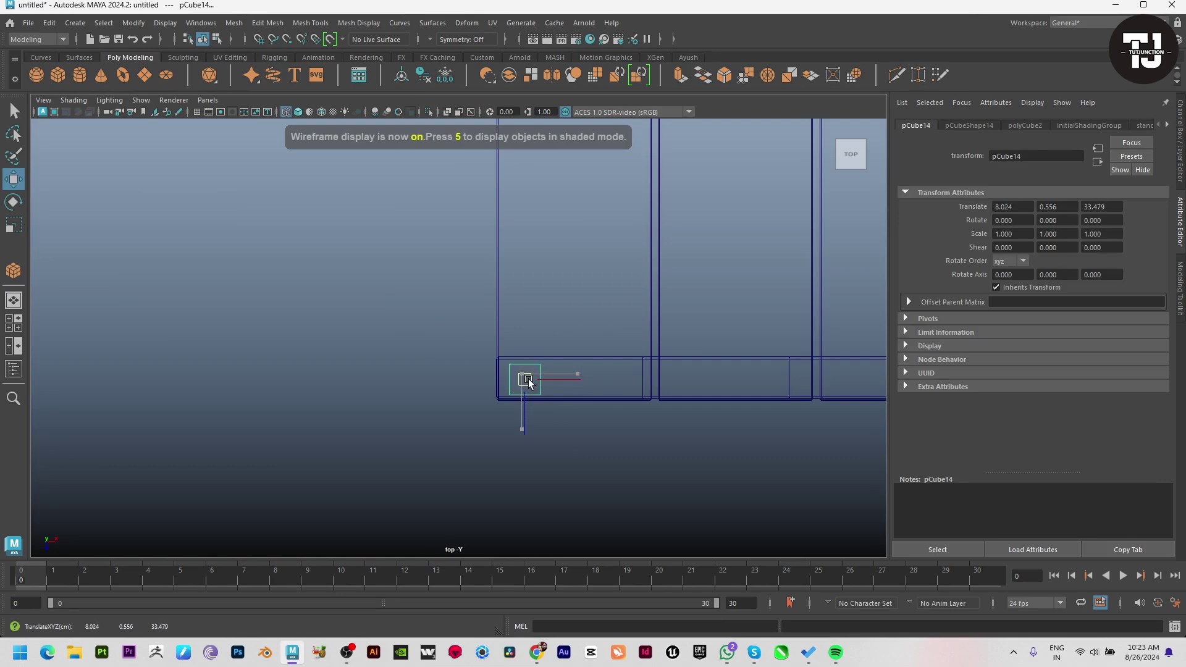
Raise the new cube up onto the end corner of the bridge deck
drag(529, 376, 529, 389)
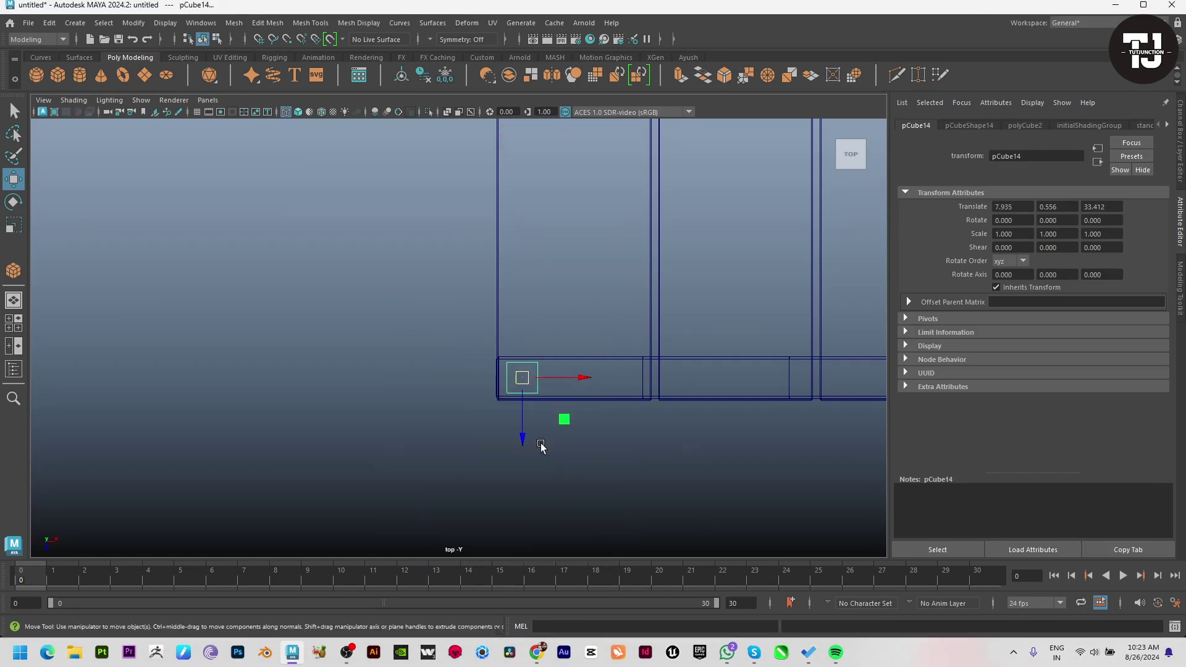
drag(541, 447, 541, 494)
alt+middle_drag(424, 546, 568, 428)
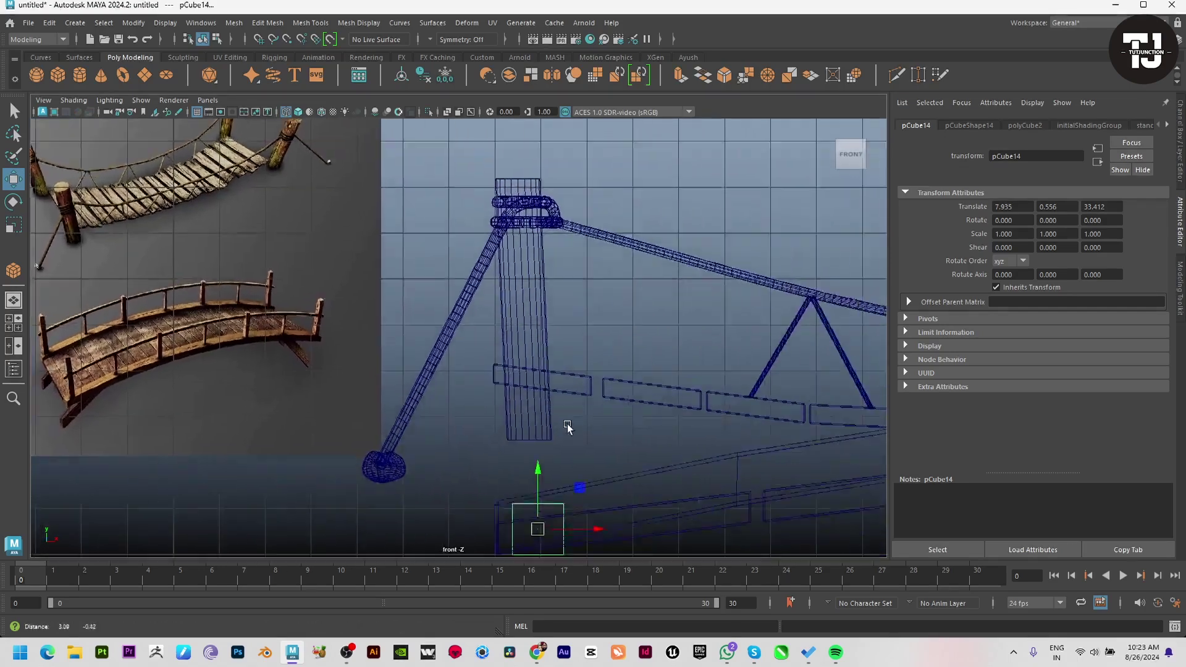
scroll(458, 422, down, 2)
drag(483, 403, 476, 374)
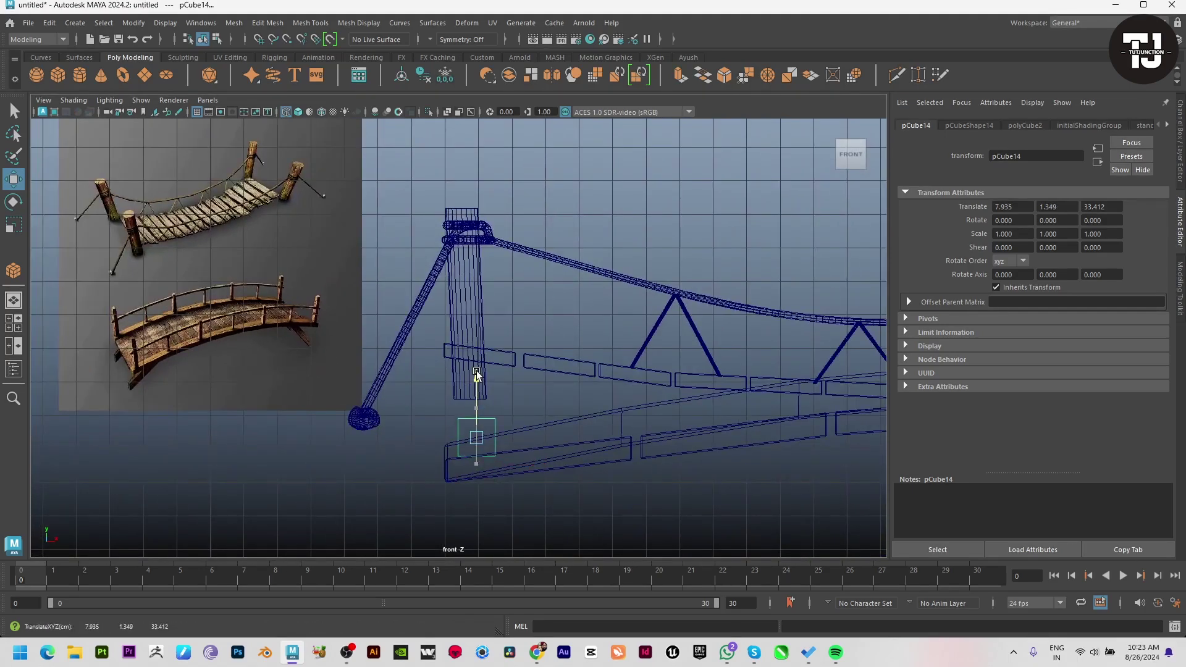
key(space)
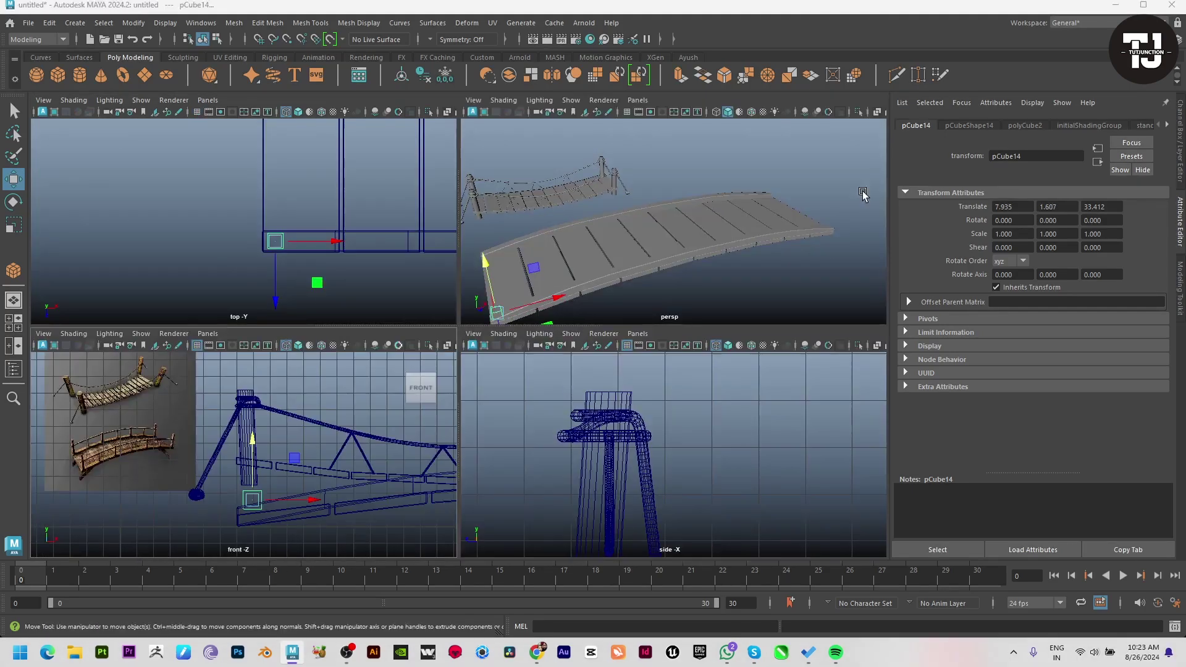
key(space)
key(f)
alt+drag(709, 339, 662, 361)
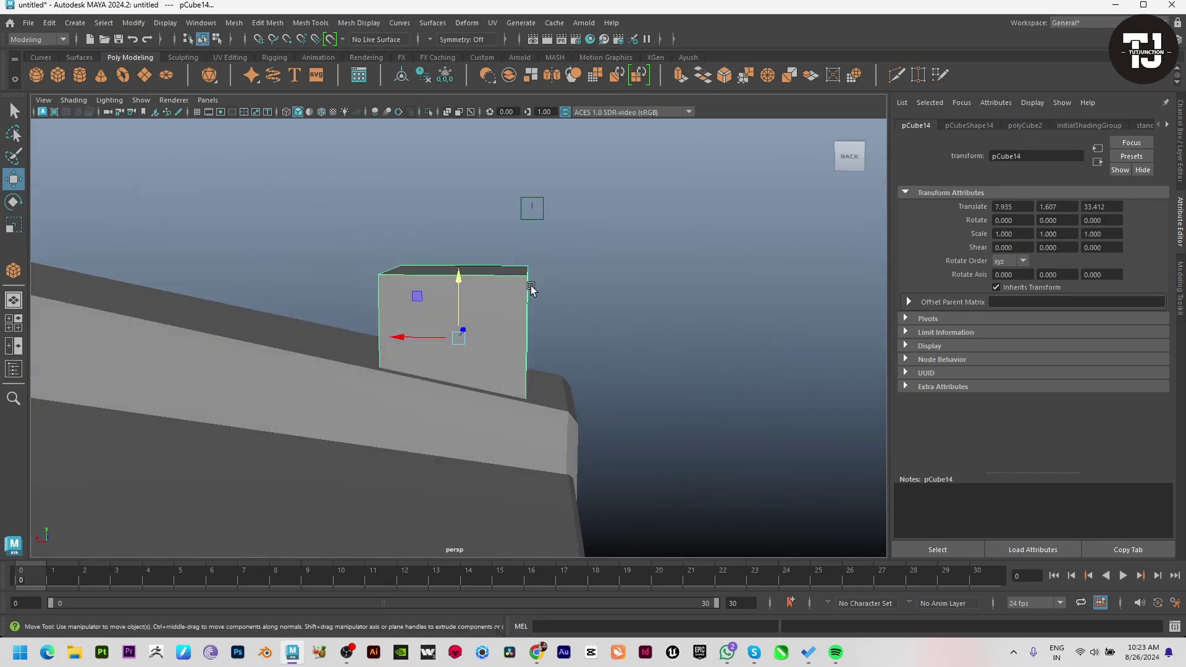
Select the cube's top face and pull it up along Y to lengthen the post
key(F11)
click(488, 272)
scroll(674, 339, down, 3)
key(space)
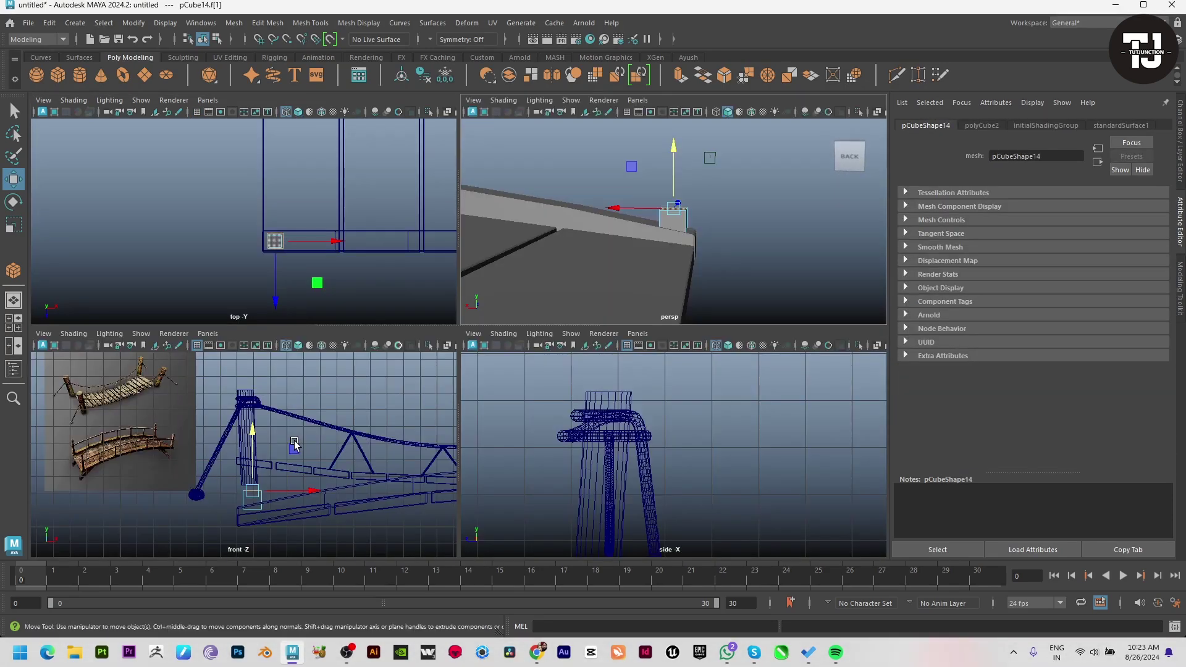
key(space)
scroll(659, 384, down, 3)
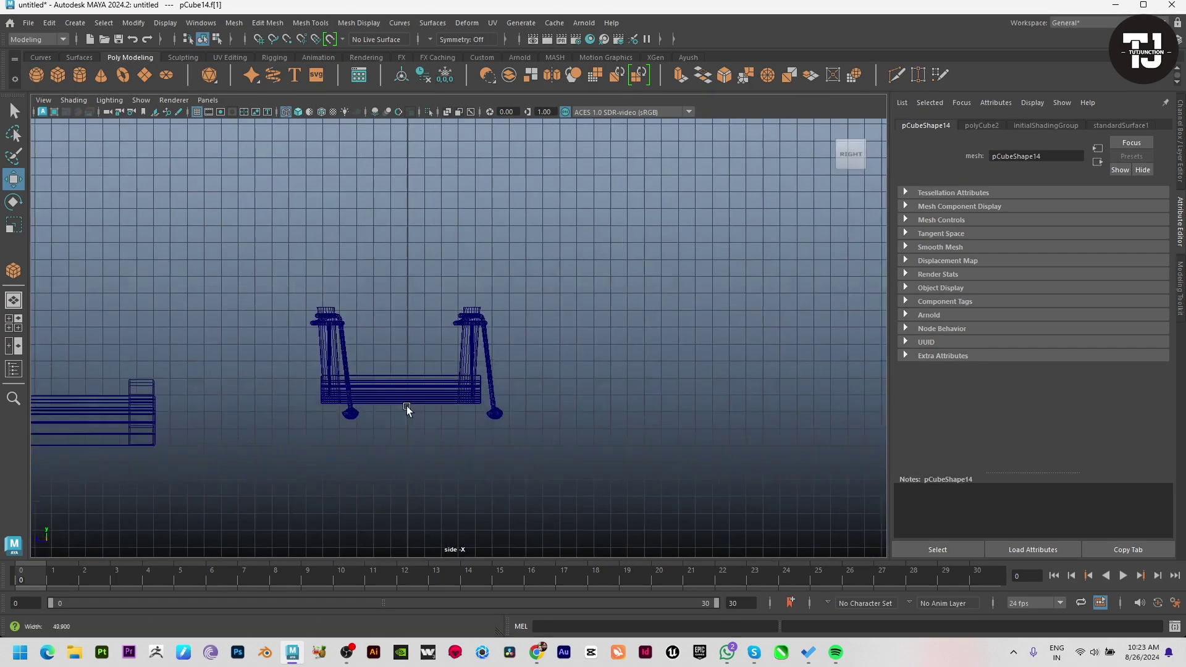
scroll(677, 463, up, 3)
key(space)
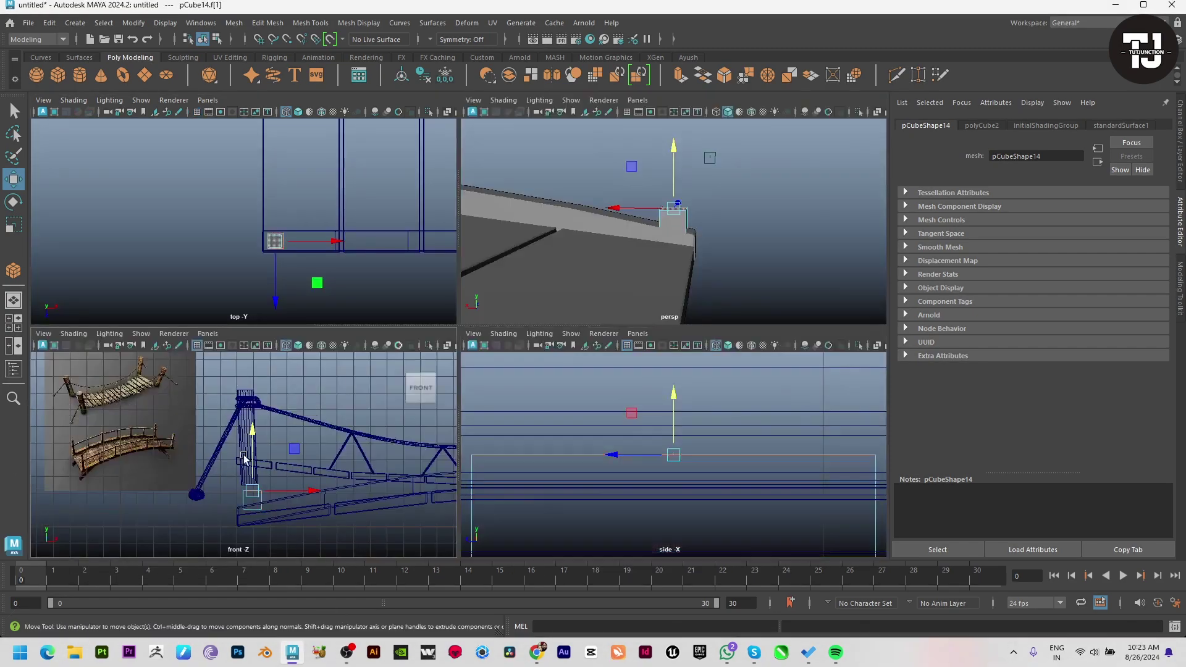
key(space)
drag(479, 352, 495, 219)
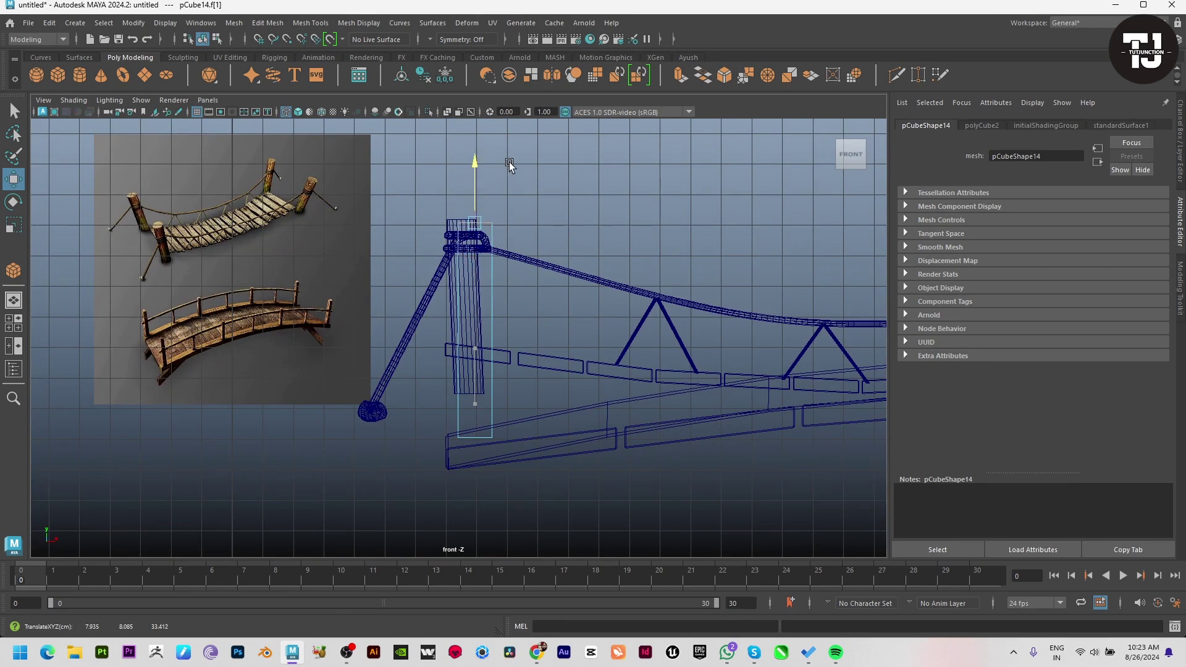
Raise the post's top face further, then bevel the post's edges
key(space)
key(space)
scroll(694, 320, down, 5)
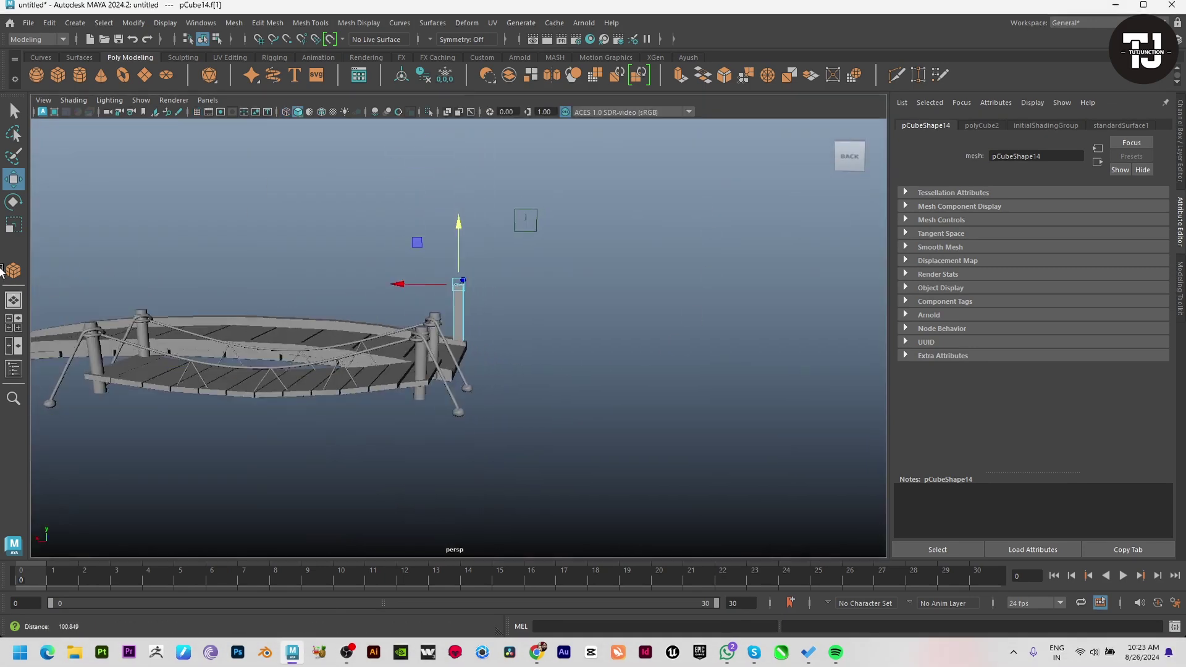
mouse_move(694, 321)
alt+mouse_down()
mouse_move(540, 320)
mouse_move(527, 412)
alt+mouse_up()
mouse_move(459, 185)
mouse_down()
mouse_move(458, 139)
mouse_move(529, 286)
mouse_move(533, 322)
mouse_up()
click(491, 185)
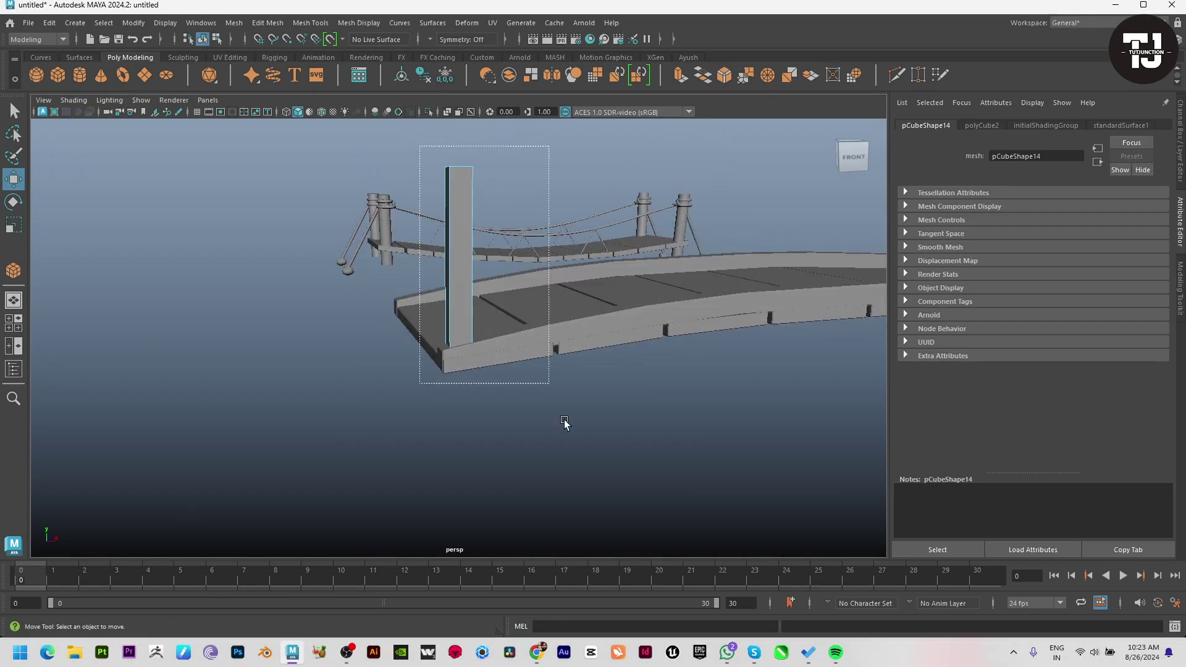
shift+right_drag(540, 209, 587, 232)
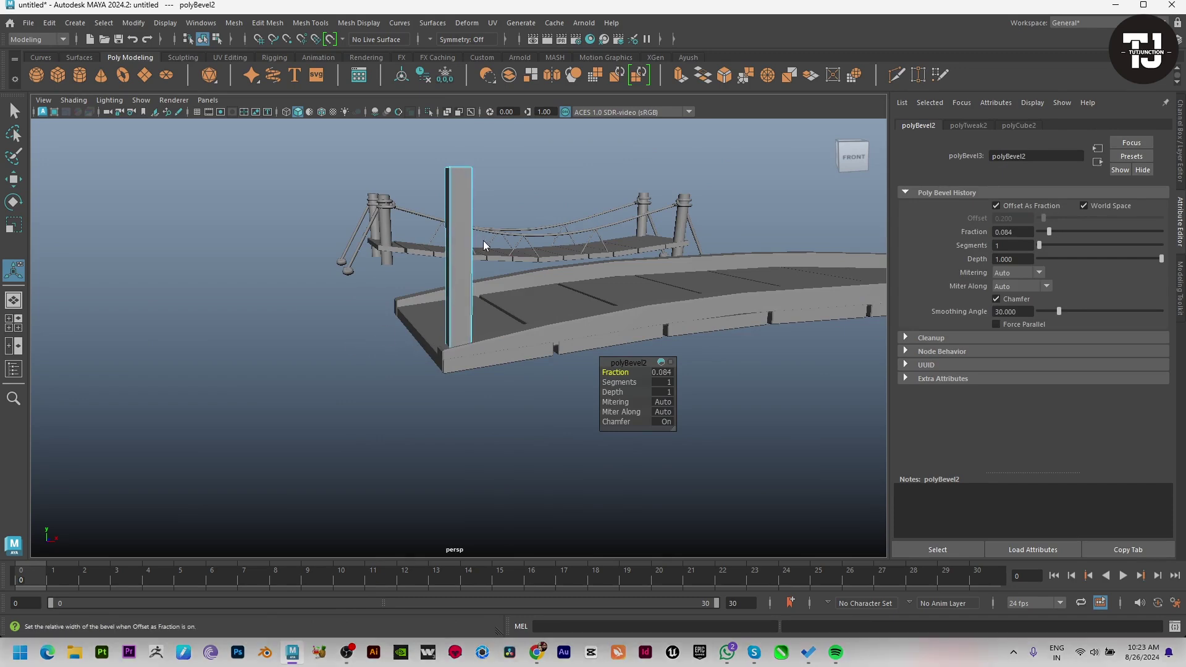
click(436, 442)
Reselect the post with the Move tool and frame it in the side view
alt+drag(436, 442, 452, 302)
click(454, 292)
key(w)
key(space)
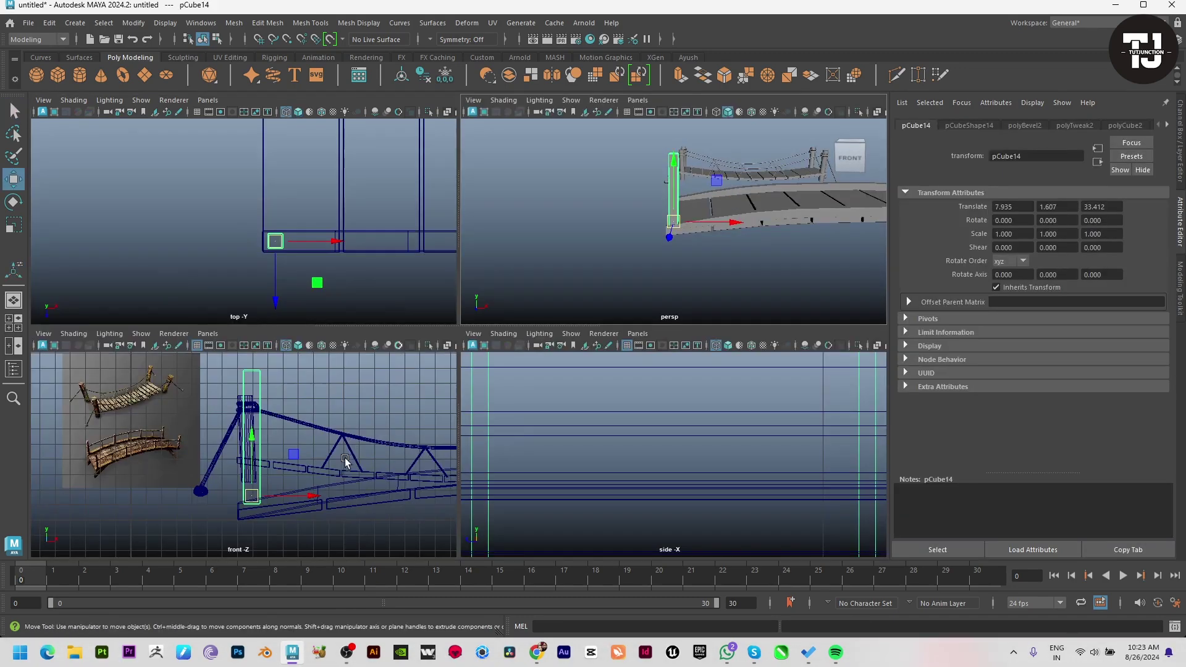
key(space)
scroll(536, 420, down, 5)
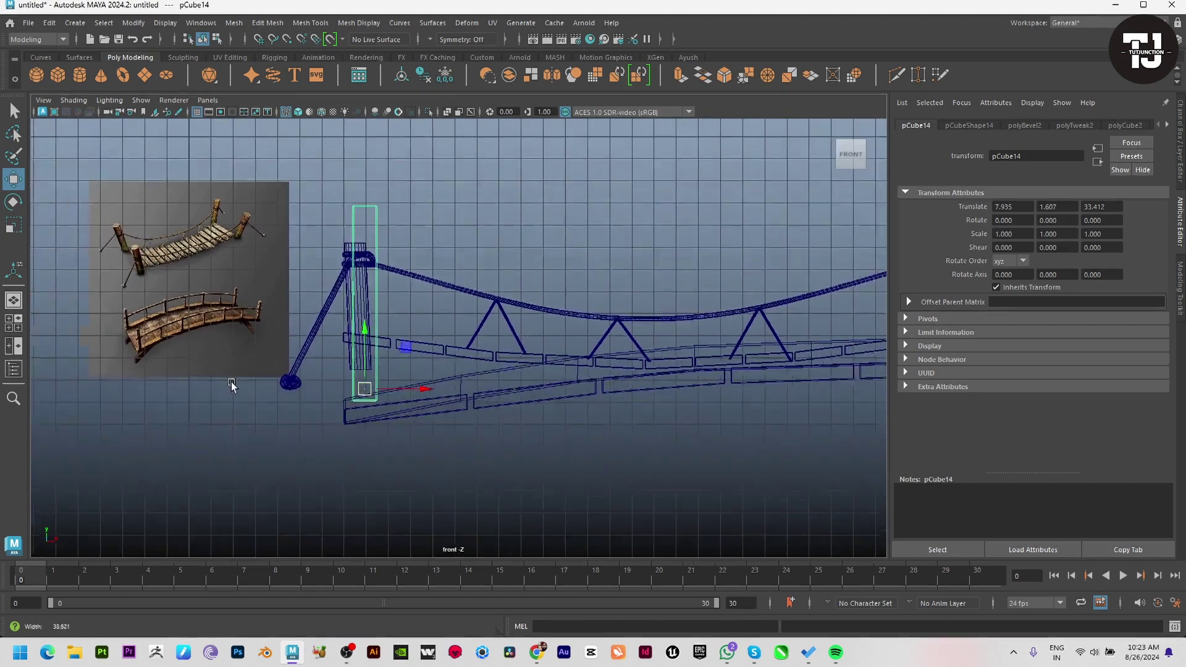
scroll(487, 484, down, 3)
scroll(466, 455, down, 1)
key(space)
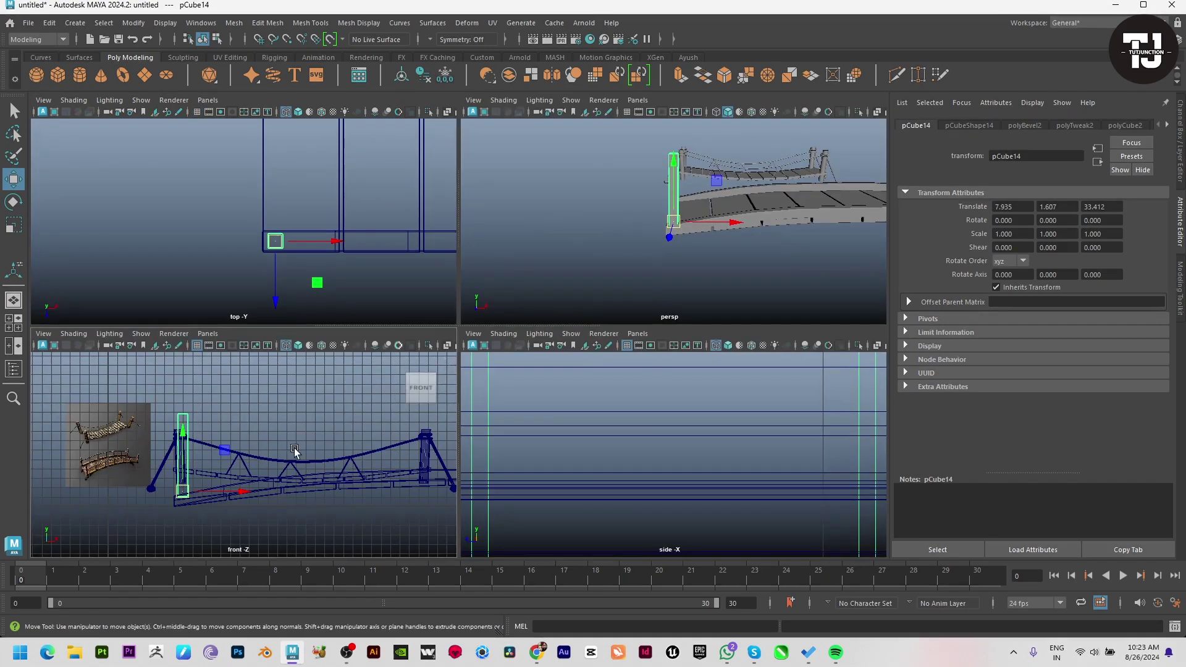
key(space)
key(f)
alt+drag(505, 413, 526, 410)
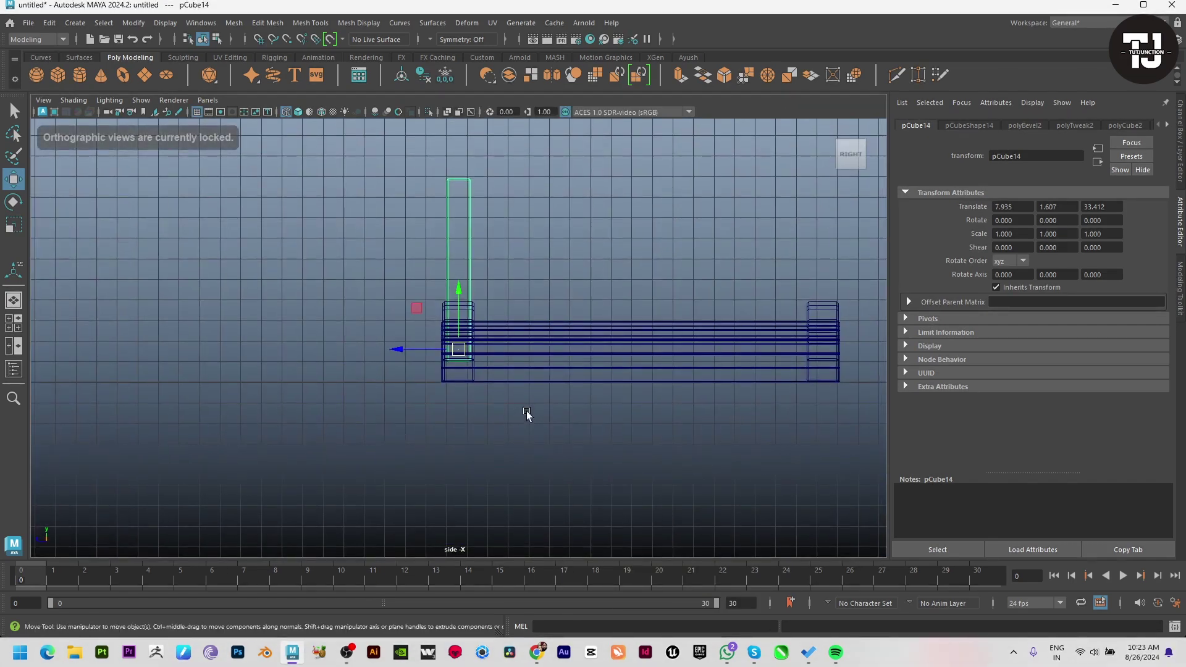
Move a copy of the post toward the deck's far end and review the whole bridge
drag(403, 350, 769, 360)
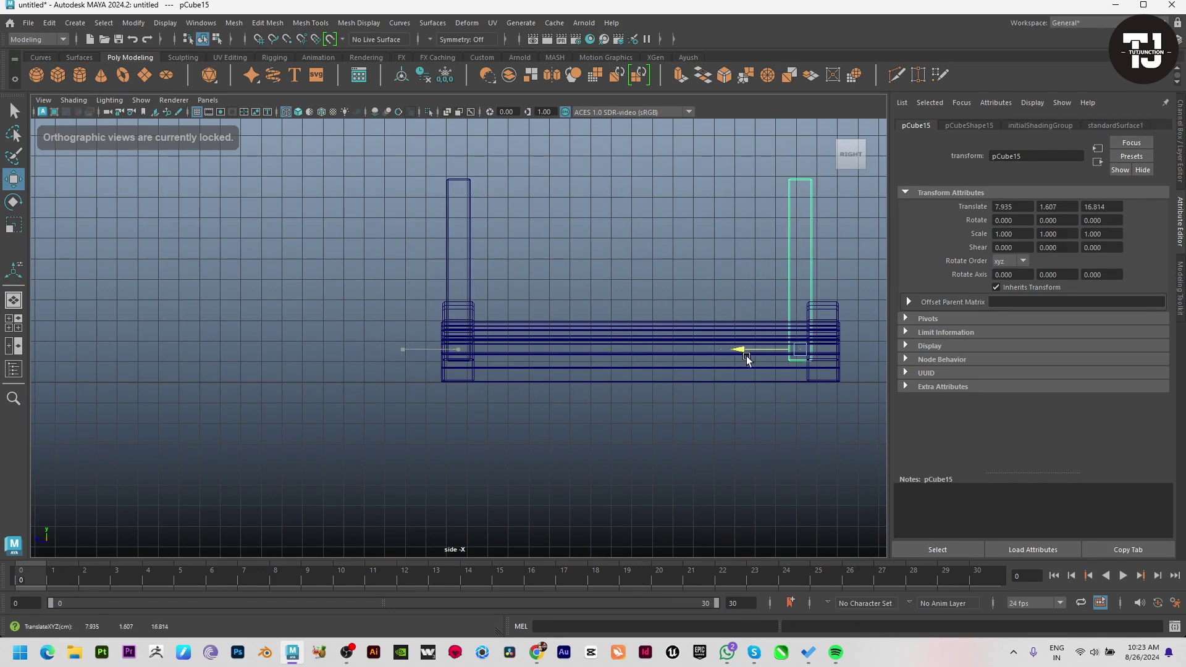
key(space)
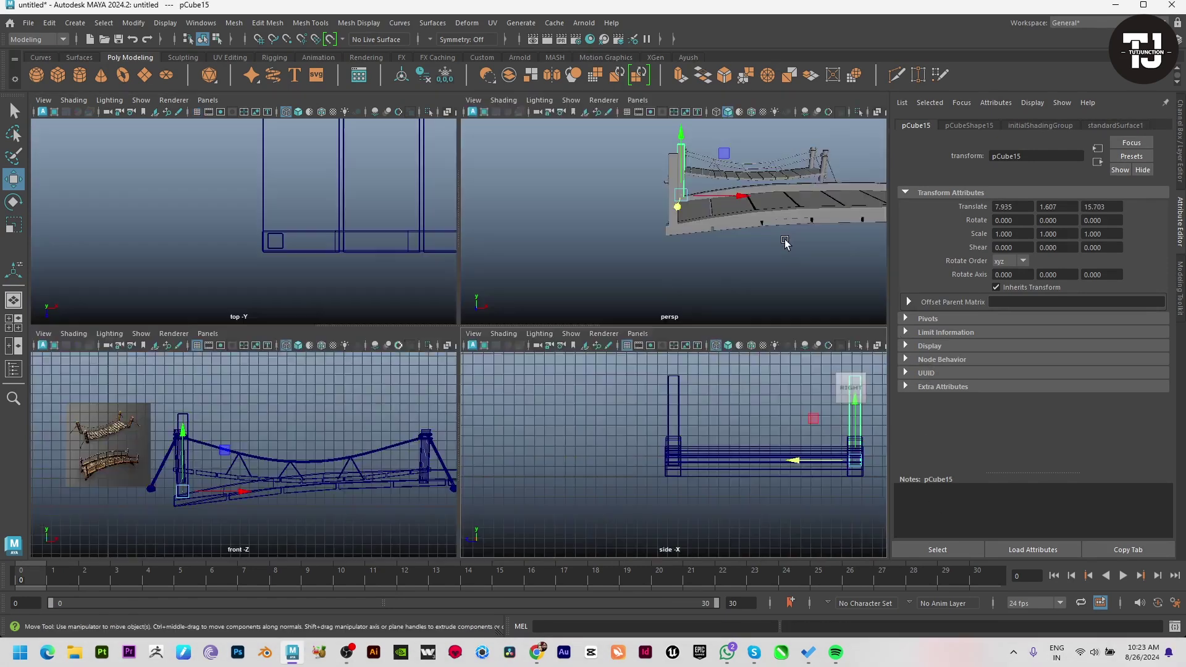
key(space)
alt+drag(580, 337, 726, 328)
key(space)
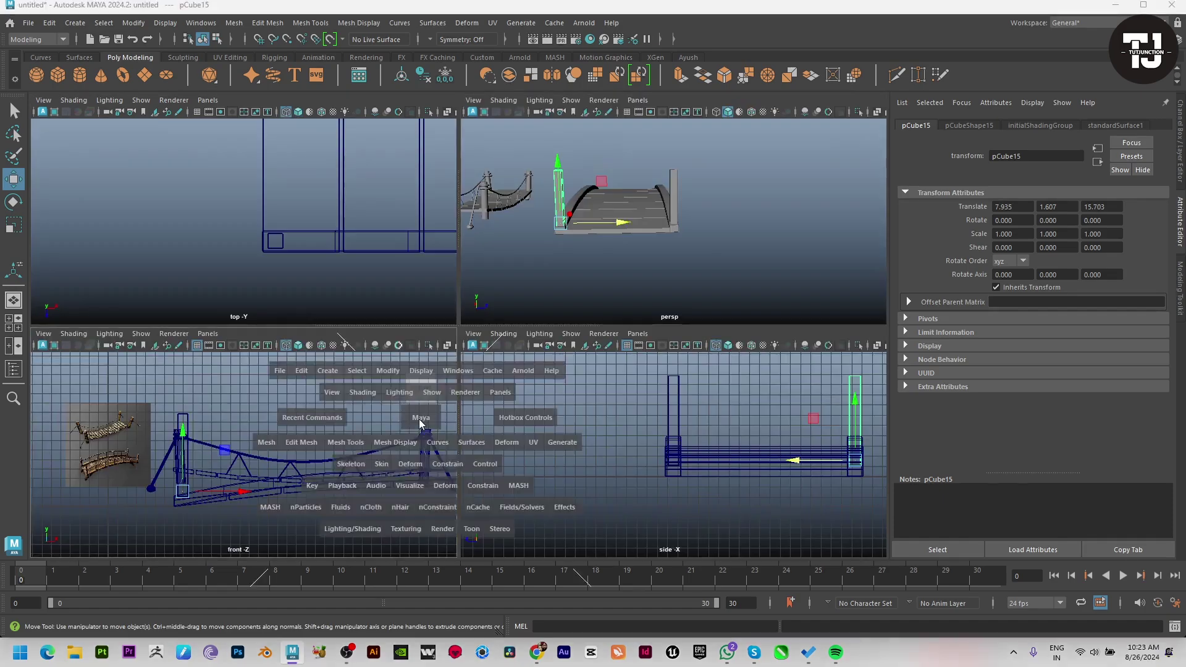
key(space)
alt+right_drag(494, 464, 475, 461)
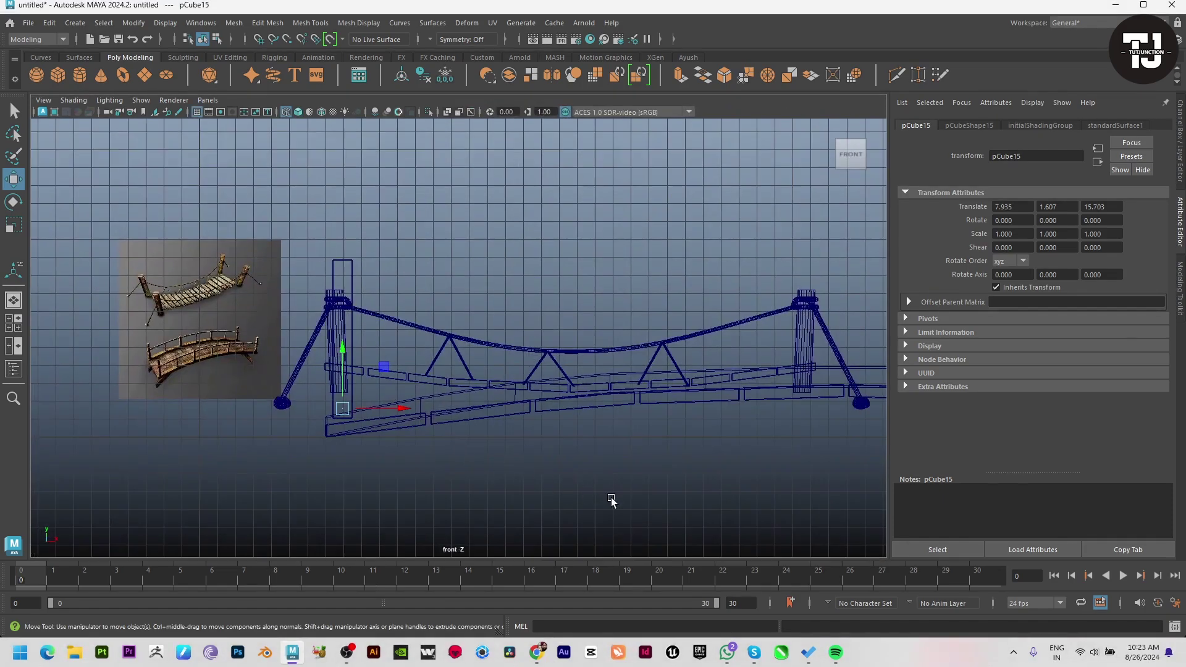
alt+middle_drag(625, 471, 248, 485)
alt+right_drag(249, 484, 37, 440)
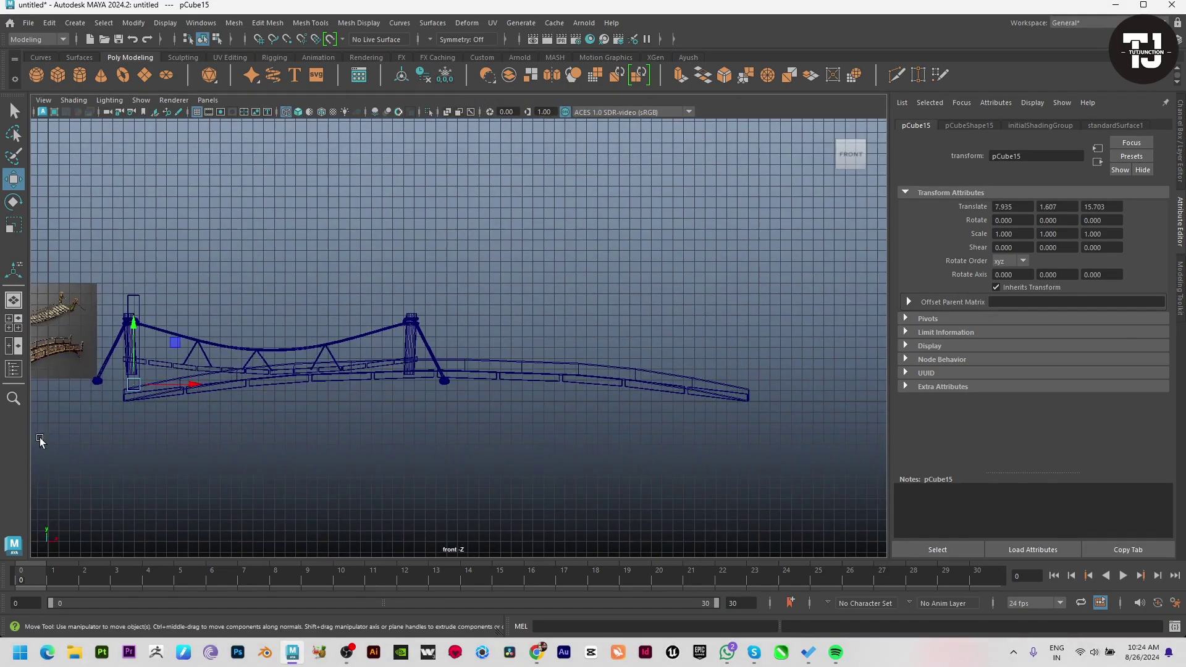
alt+drag(258, 406, 820, 225)
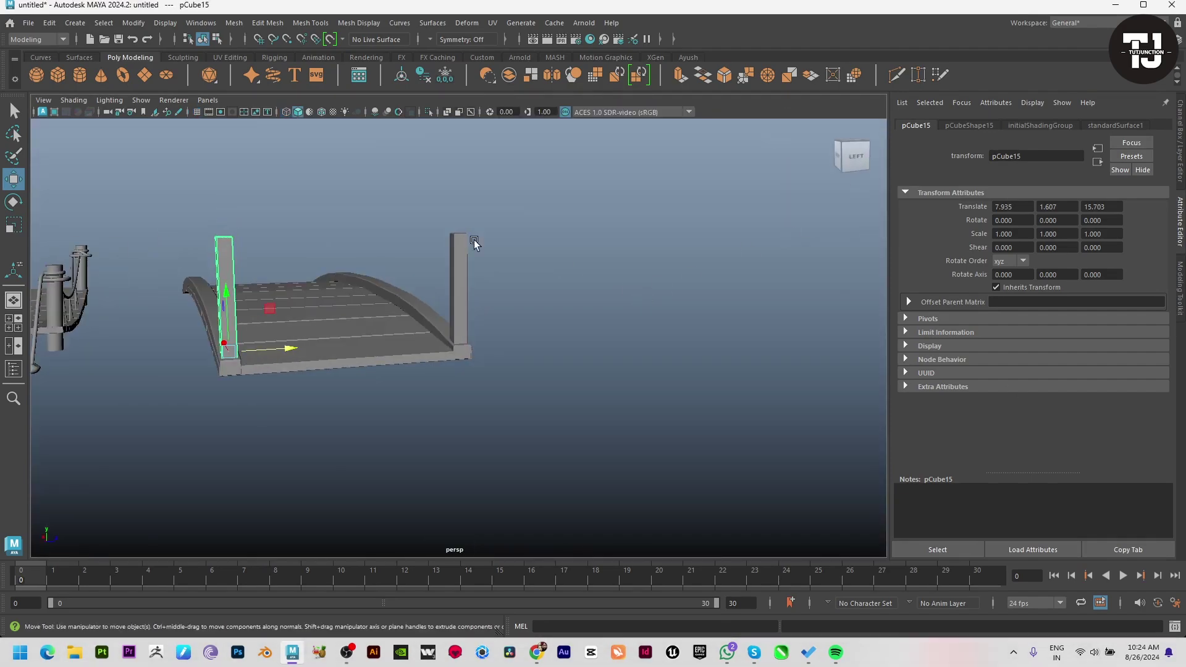
alt+drag(509, 253, 543, 305)
key(space)
key(space)
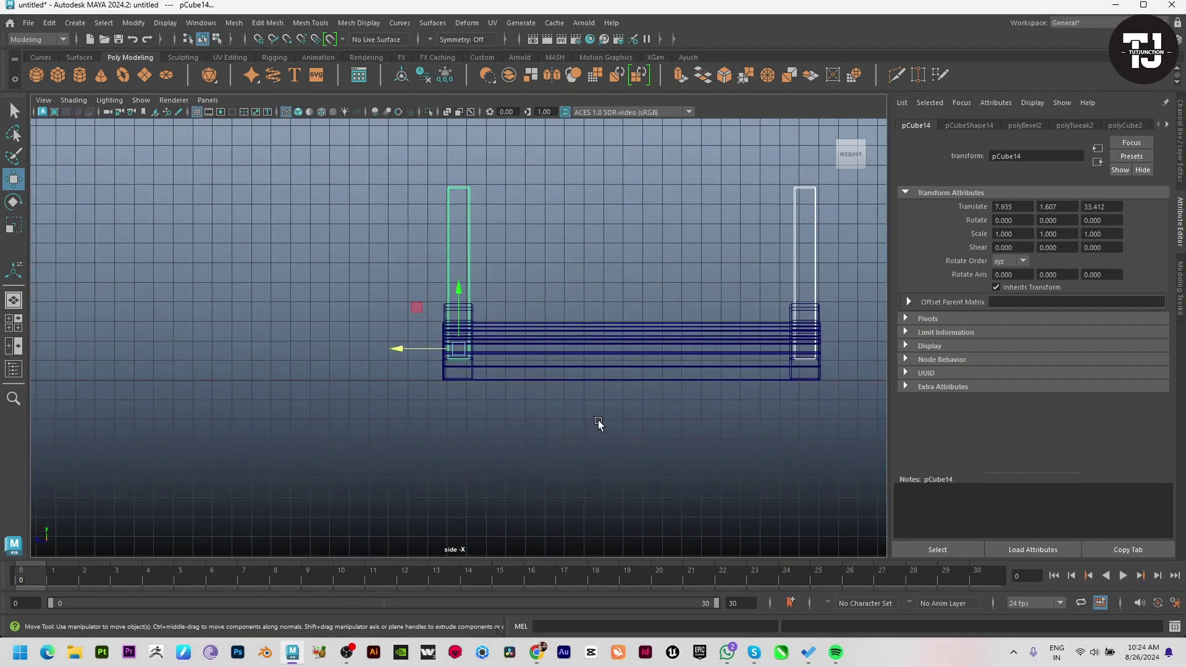
key(space)
key(space)
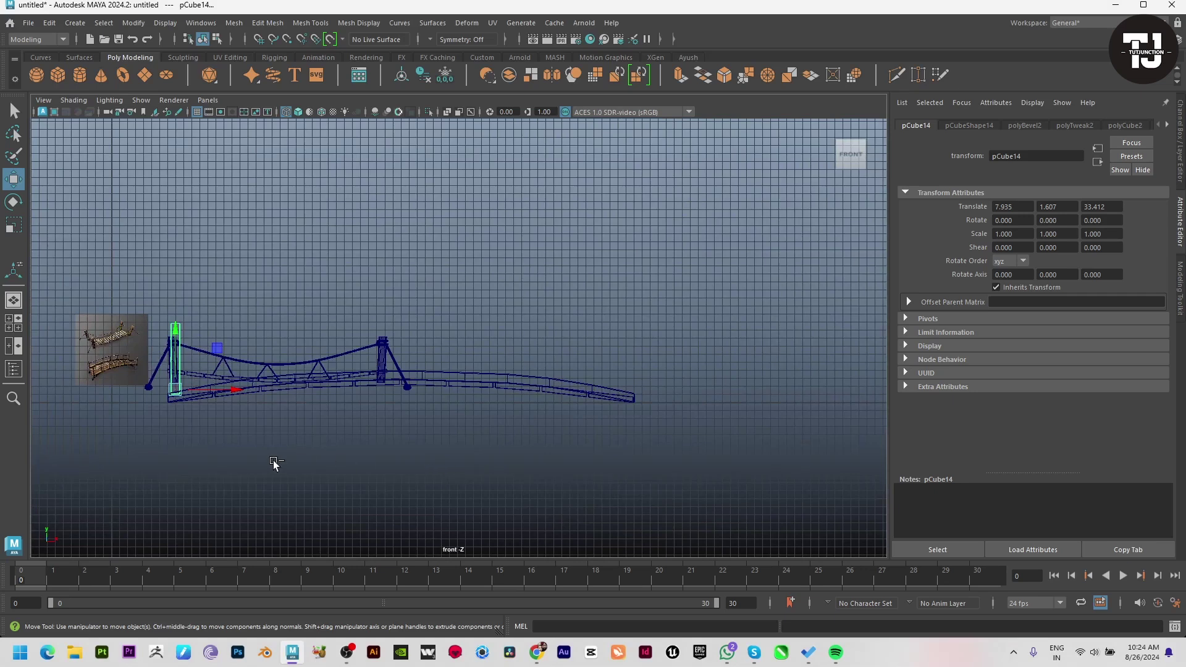
Nudge the copied post onto the deck's far end at x 64.052
drag(242, 390, 288, 390)
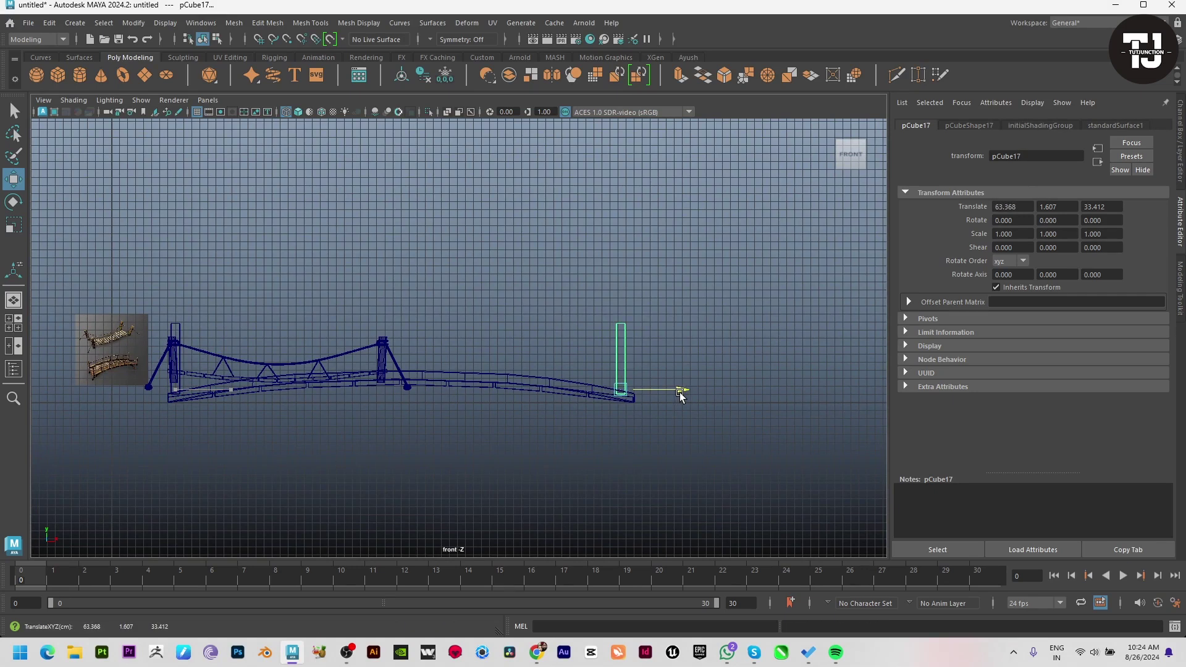
scroll(683, 395, up, 5)
alt+middle_drag(556, 431, 533, 360)
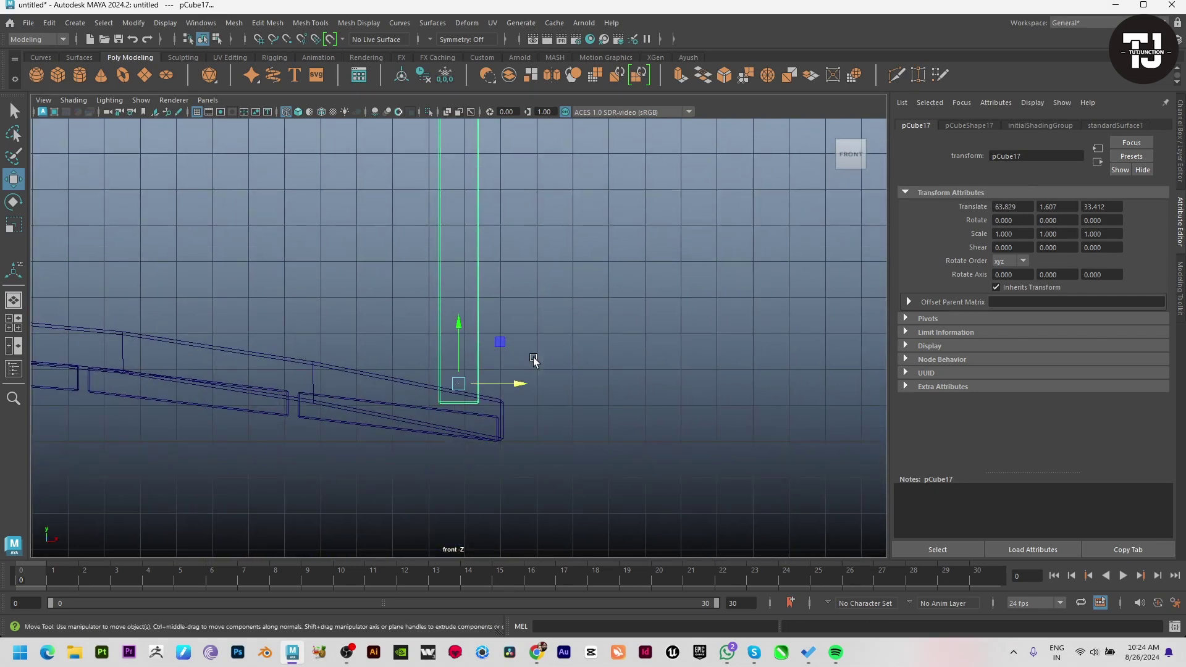
click(528, 371)
key(ctrl+z)
drag(518, 386, 530, 385)
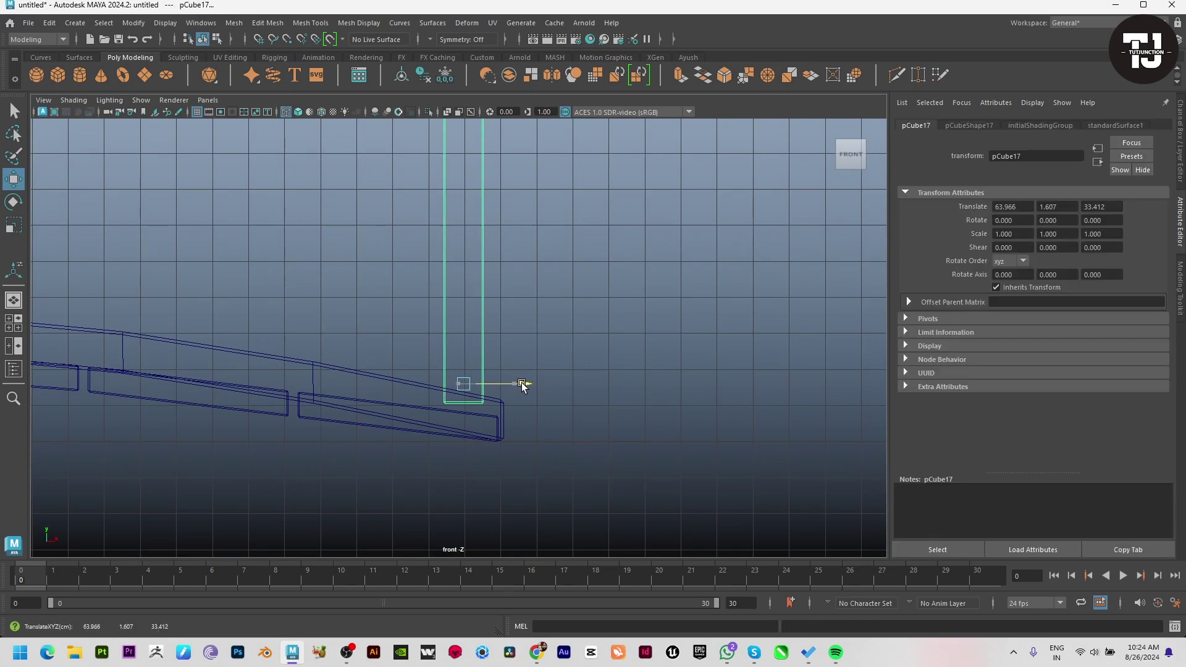
Orbit the perspective view to inspect the new post from several angles
key(space)
key(space)
mouse_move(752, 238)
alt+right_down()
mouse_move(773, 323)
mouse_move(348, 336)
alt+right_up()
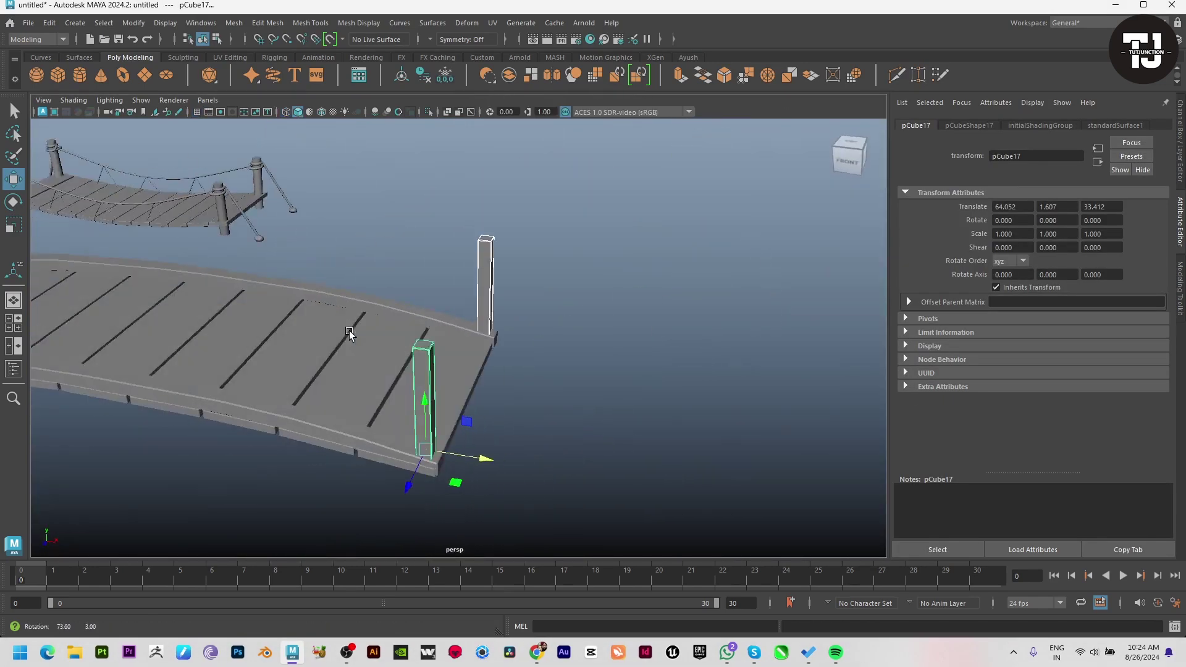
mouse_move(254, 354)
alt+mouse_down()
mouse_move(503, 408)
mouse_move(484, 402)
alt+mouse_up()
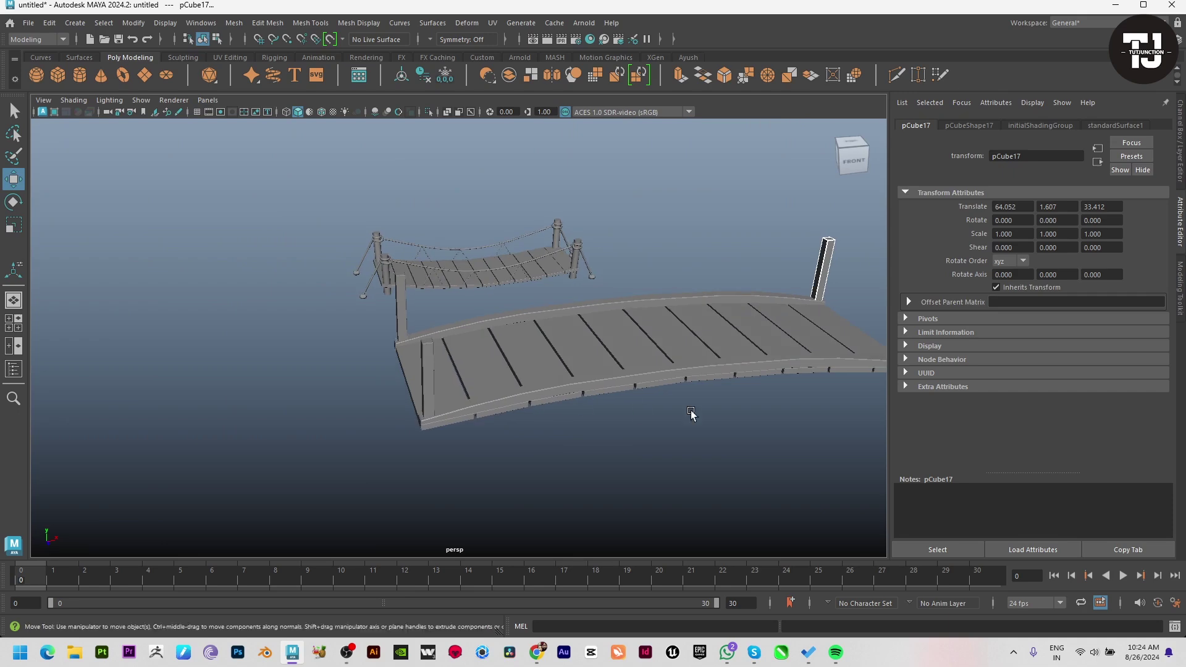
alt+right_drag(690, 416, 383, 496)
mouse_move(383, 495)
alt+mouse_down()
mouse_move(241, 419)
mouse_move(683, 418)
alt+mouse_up()
Frame the bridge against its reference image in the front and perspective views
click(241, 419)
alt+right_drag(683, 418, 328, 397)
key(space)
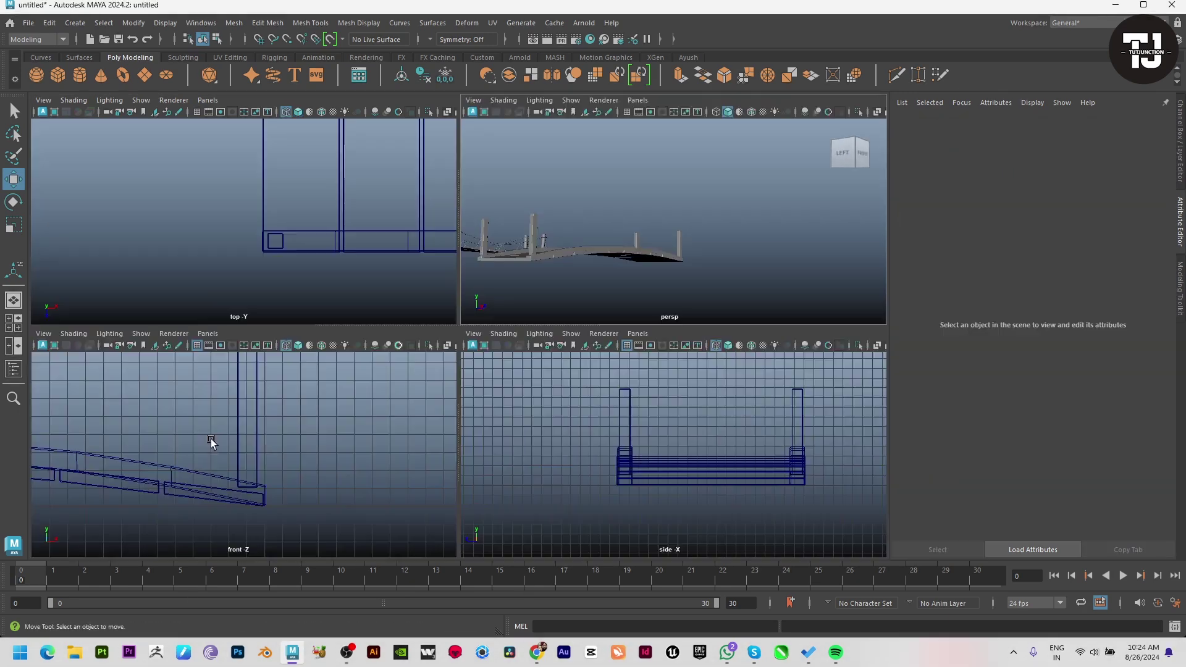
key(space)
mouse_move(418, 423)
alt+right_down()
mouse_move(288, 376)
mouse_move(827, 342)
mouse_move(516, 352)
mouse_move(530, 393)
alt+right_up()
alt+middle_drag(186, 272, 399, 282)
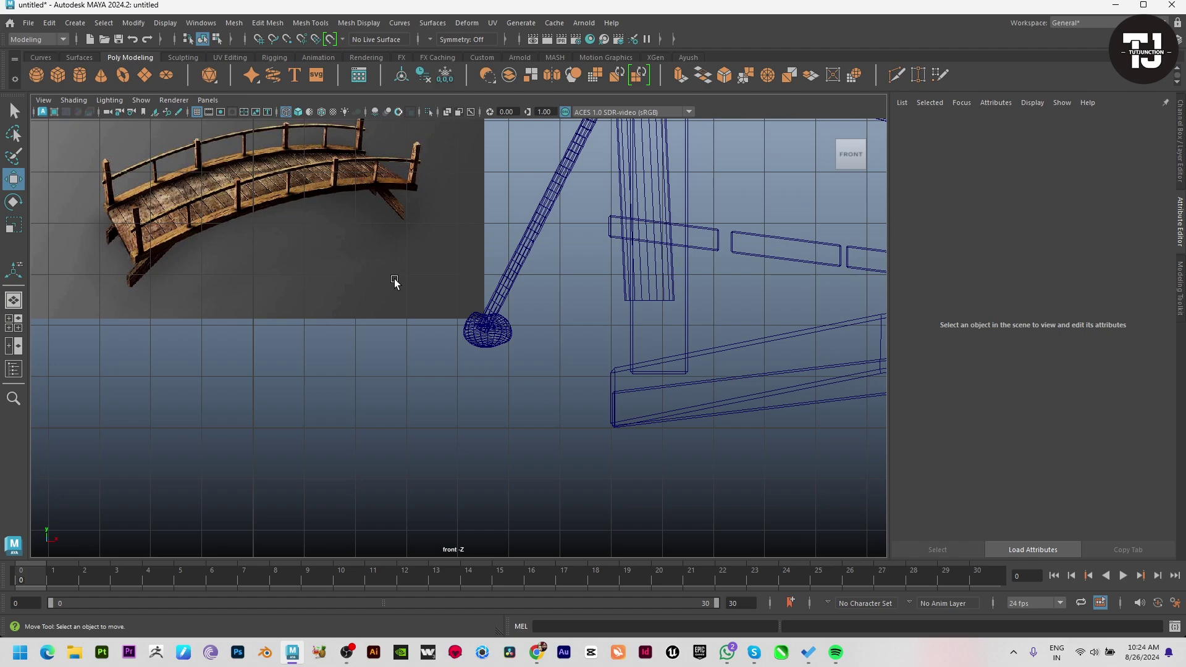
key(space)
key(space)
mouse_move(741, 251)
alt+mouse_down()
mouse_move(252, 437)
mouse_move(151, 340)
alt+mouse_up()
key(space)
key(space)
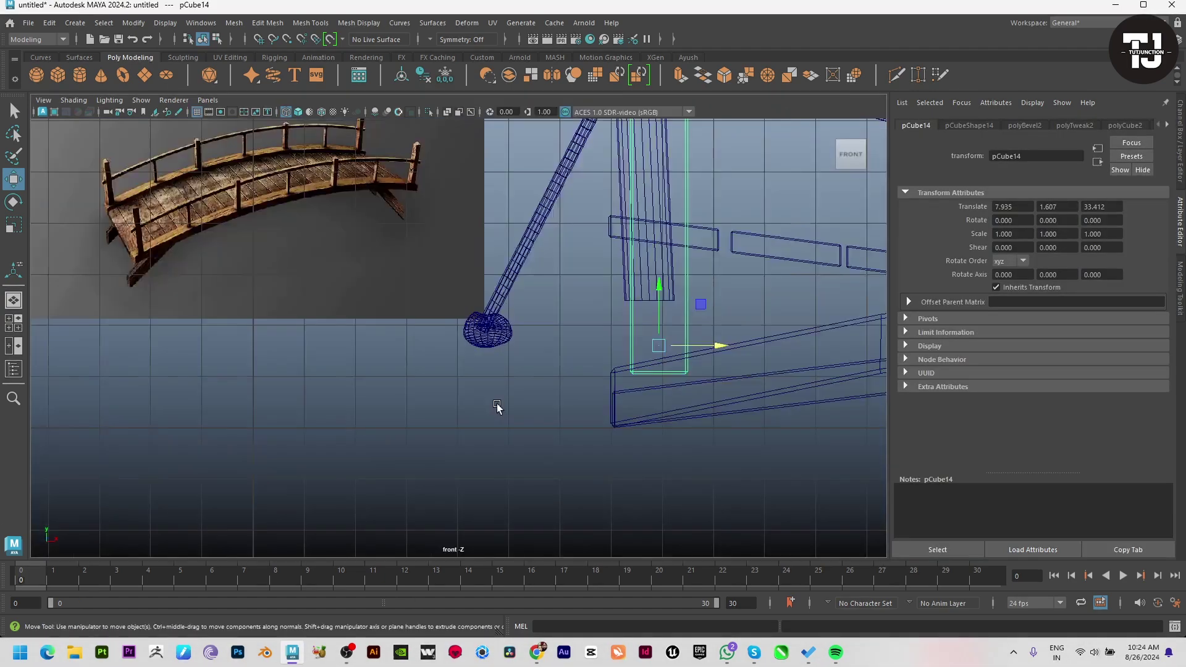
Slide a copy of the end post right to the arch's crest at x 34.602
alt+right_drag(498, 405, 336, 391)
alt+middle_drag(336, 392, 405, 383)
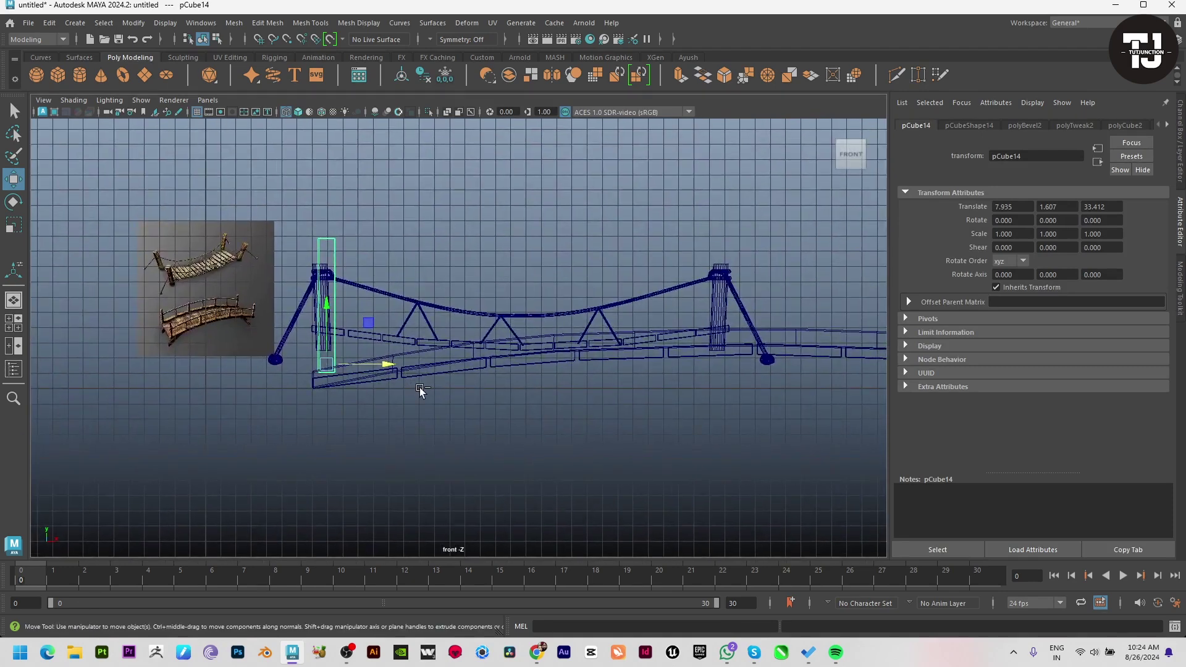
drag(377, 364, 510, 350)
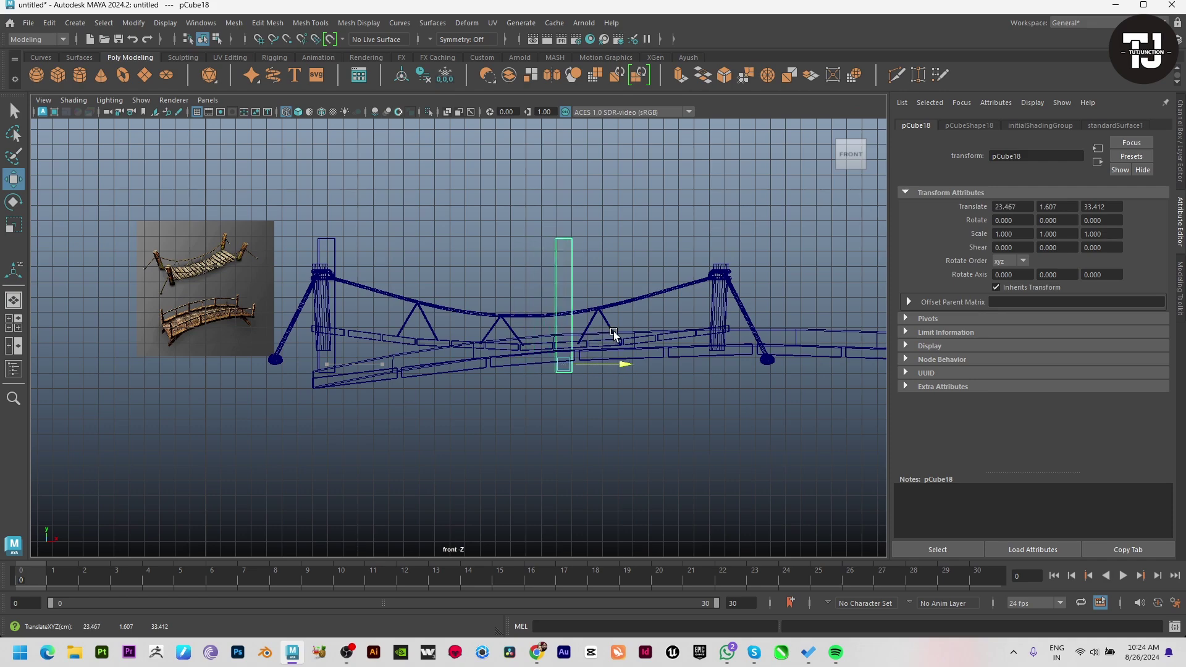
drag(687, 335, 716, 337)
alt+middle_drag(717, 337, 410, 402)
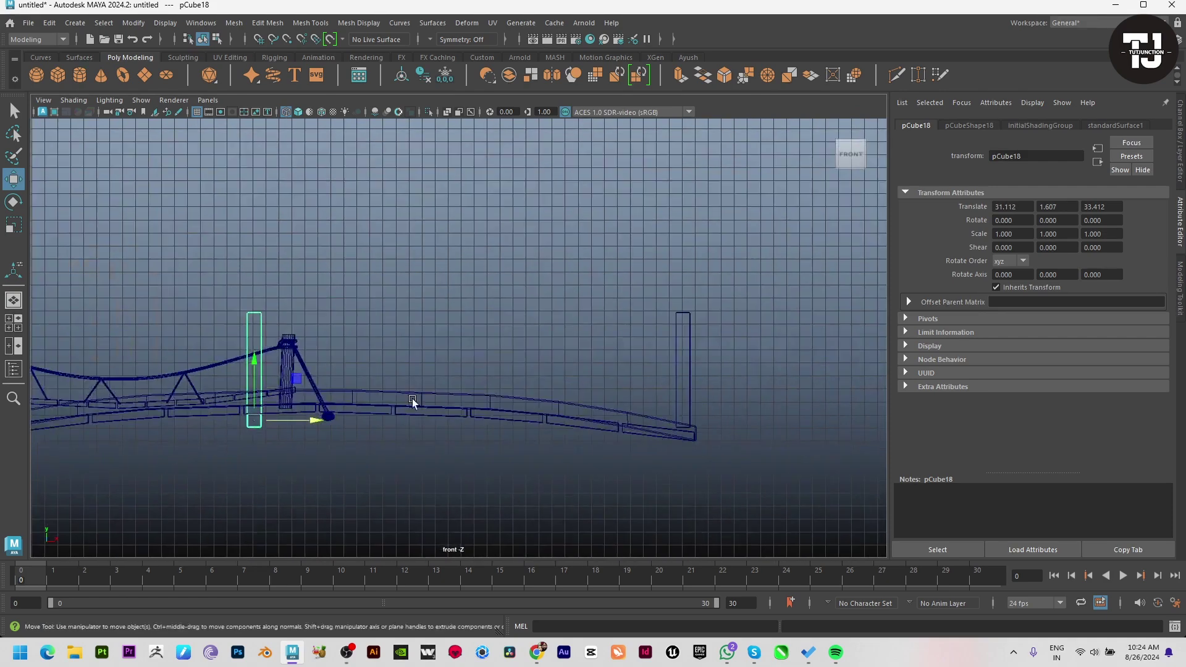
key(space)
key(space)
alt+drag(706, 254, 528, 279)
scroll(528, 279, up, 5)
drag(334, 402, 372, 401)
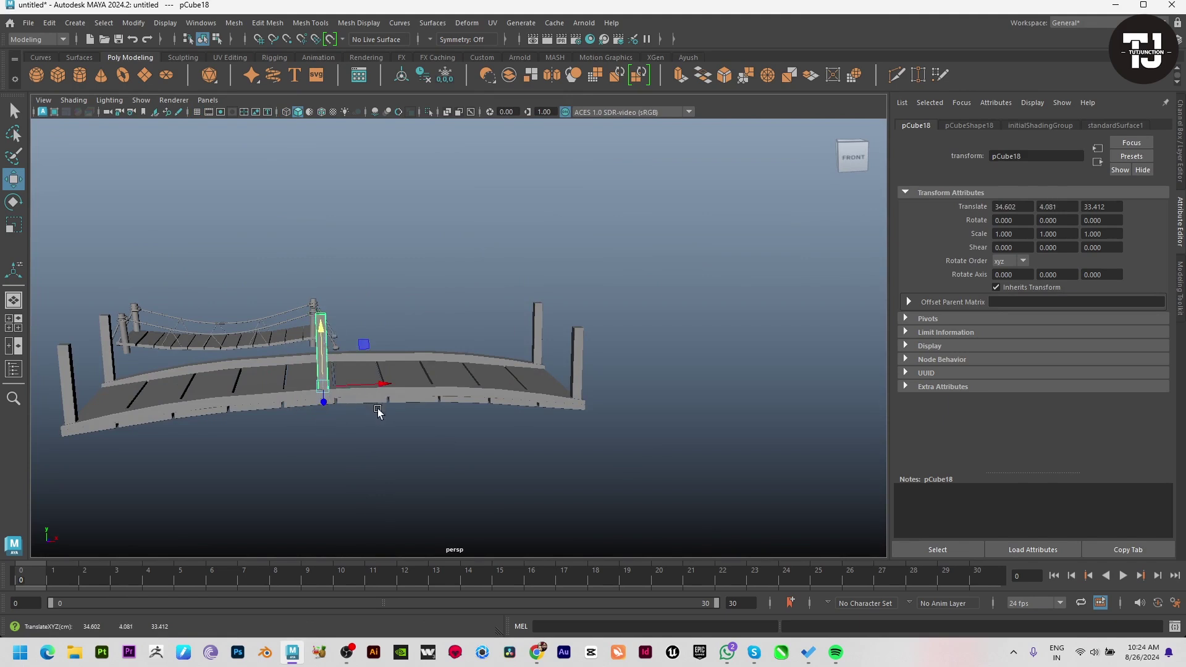
Lengthen a copied post by raising its top vertices, and slide another copy toward the deck's end
mouse_move(378, 413)
alt+mouse_down()
mouse_move(487, 411)
mouse_move(418, 398)
alt+mouse_up()
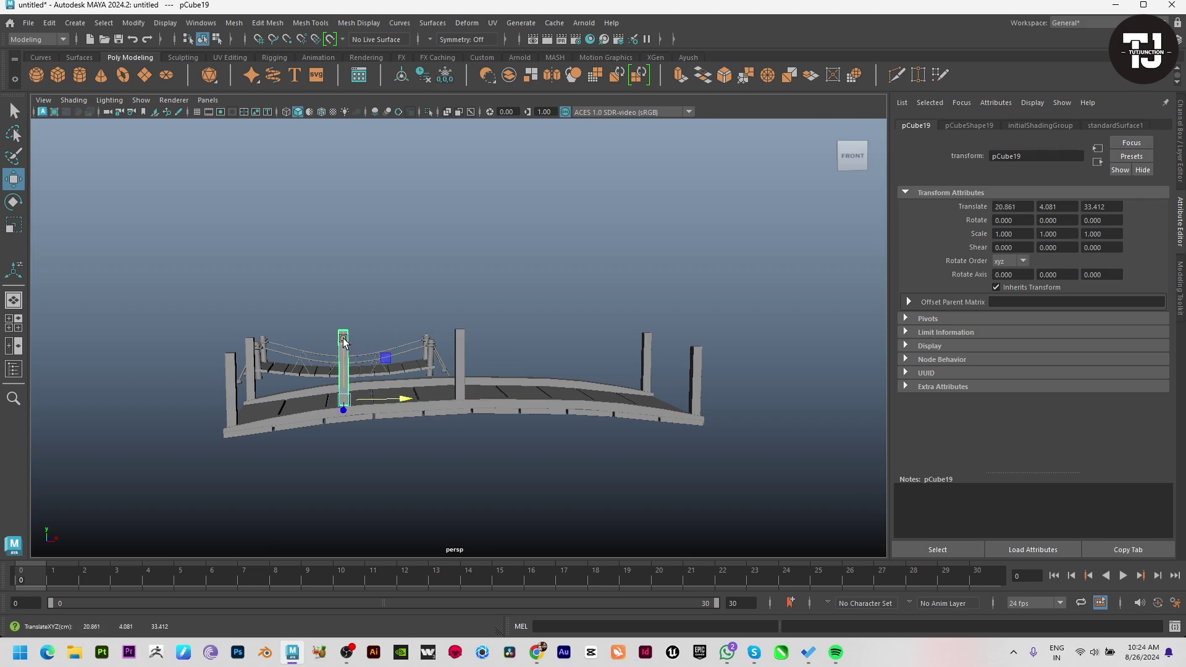
key(F9)
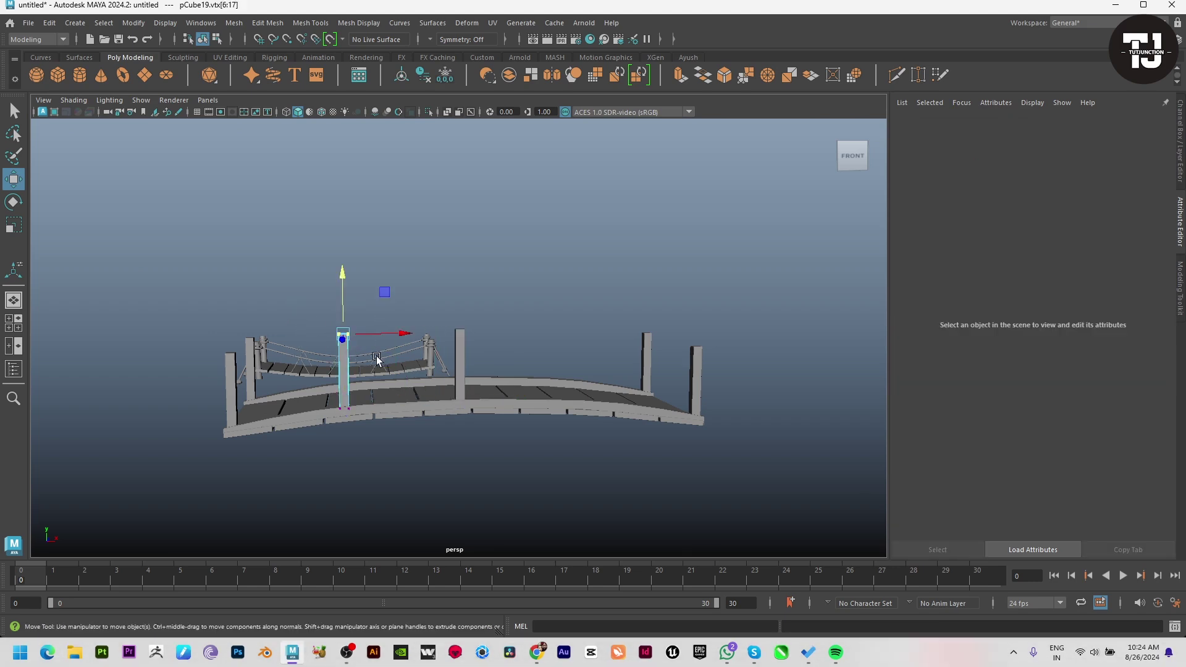
mouse_move(327, 330)
mouse_down()
mouse_move(361, 355)
mouse_move(346, 298)
mouse_up()
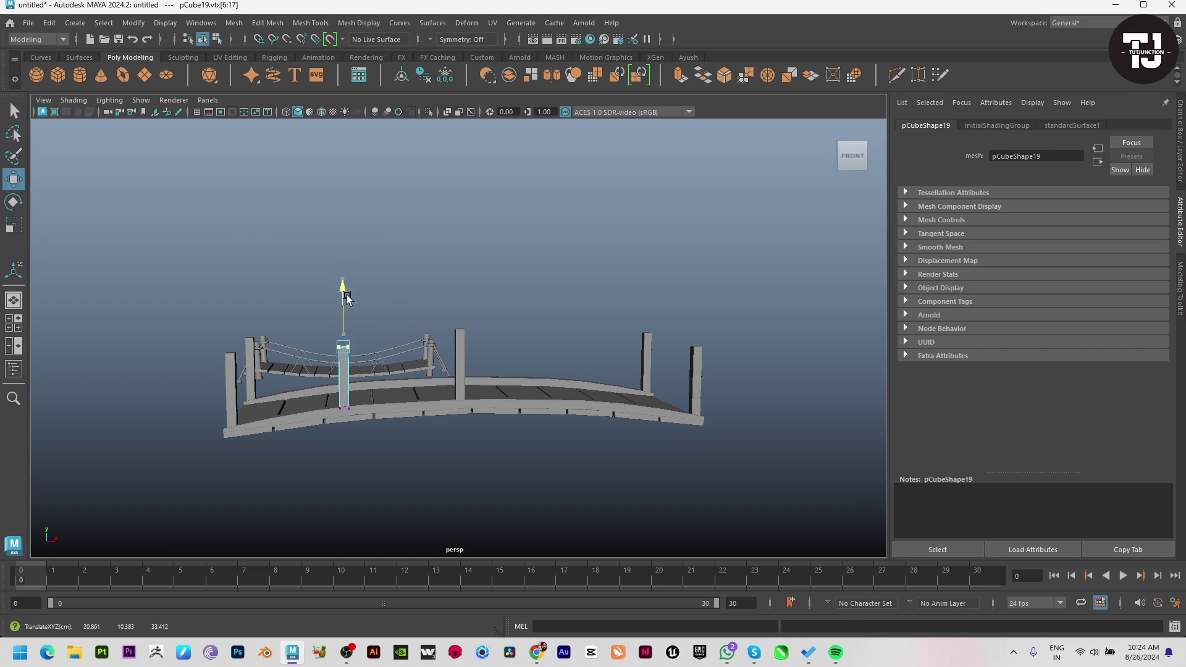
key(F8)
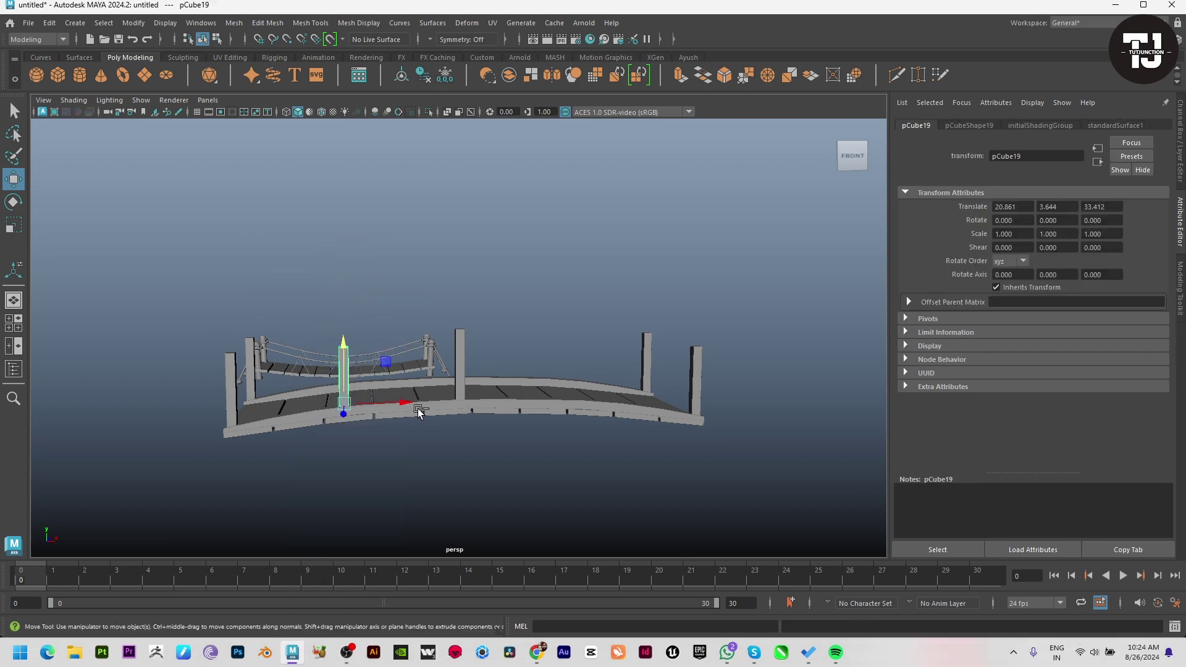
drag(414, 408, 656, 401)
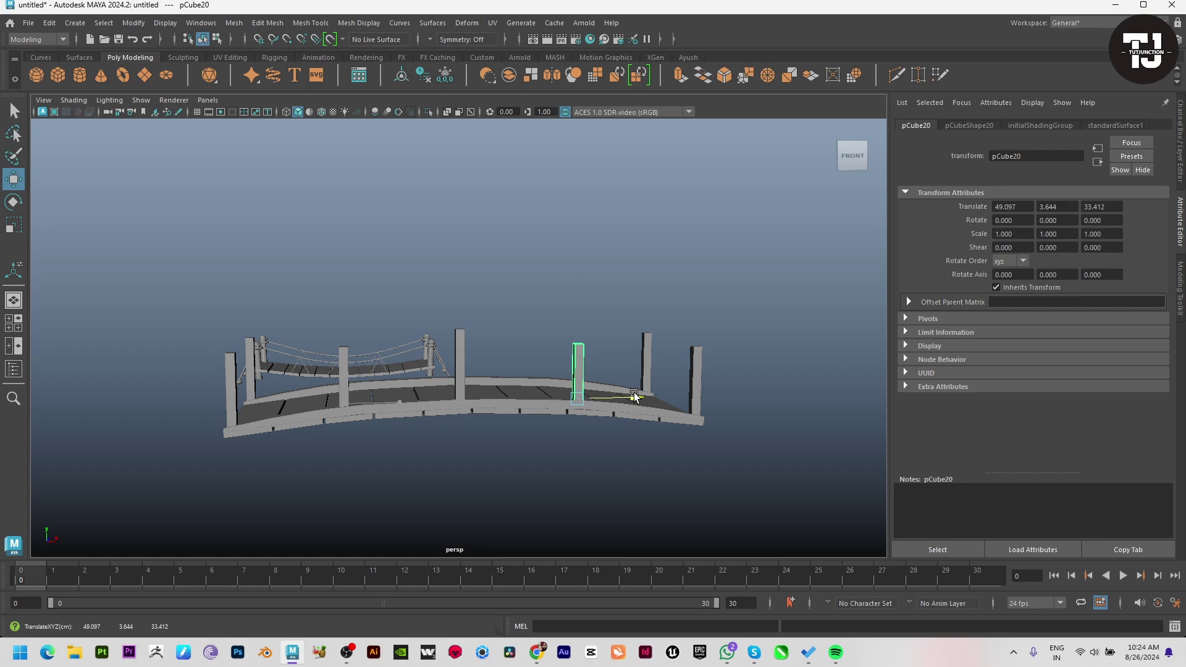
Orbit around the bridge and check the posts' alignment from above
click(595, 543)
alt+drag(595, 542, 423, 489)
mouse_move(424, 489)
alt+right_down()
mouse_move(471, 524)
mouse_move(246, 477)
alt+right_up()
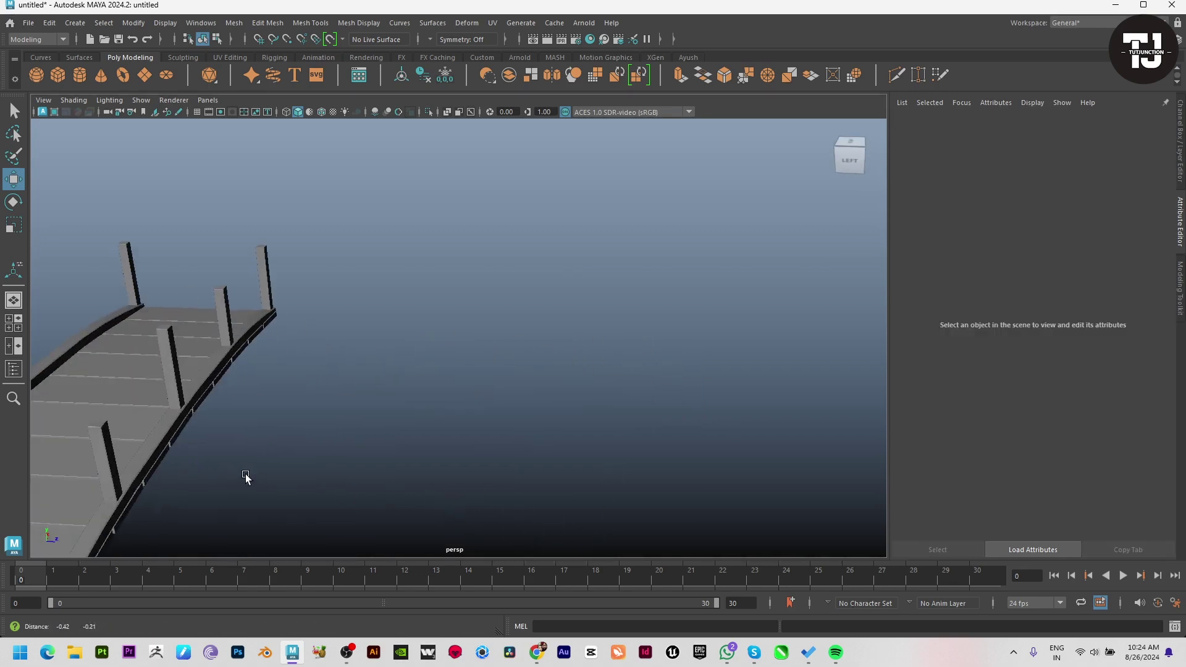
alt+drag(246, 478, 591, 374)
drag(494, 334, 457, 433)
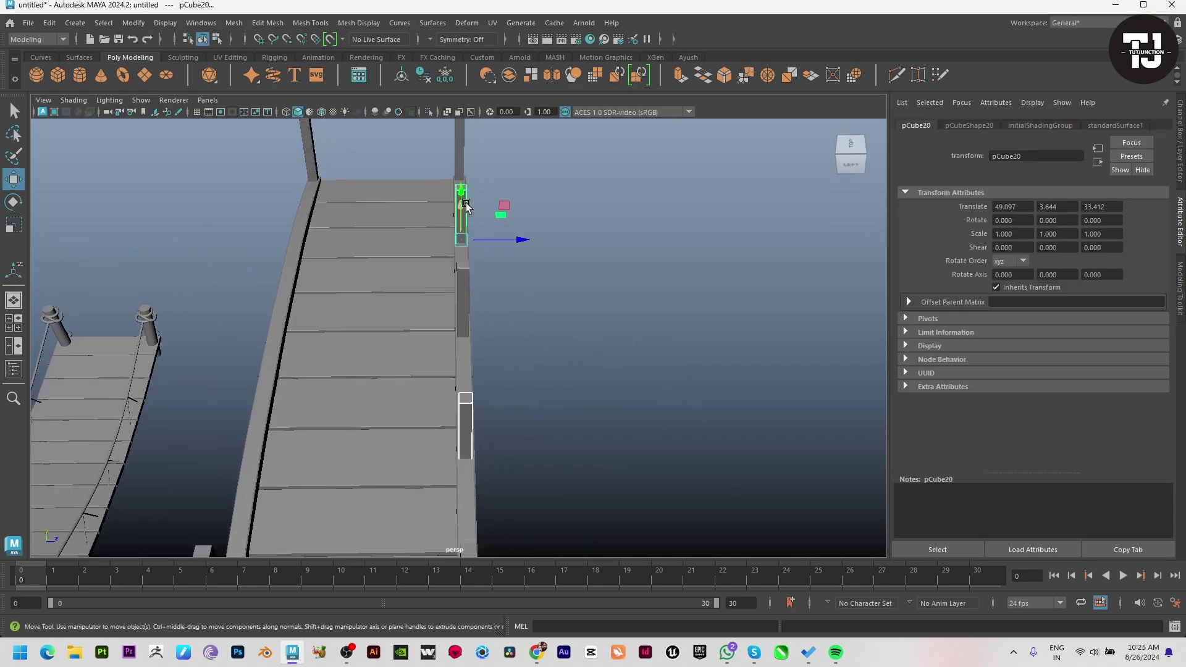
click(661, 331)
alt+right_drag(662, 331, 387, 351)
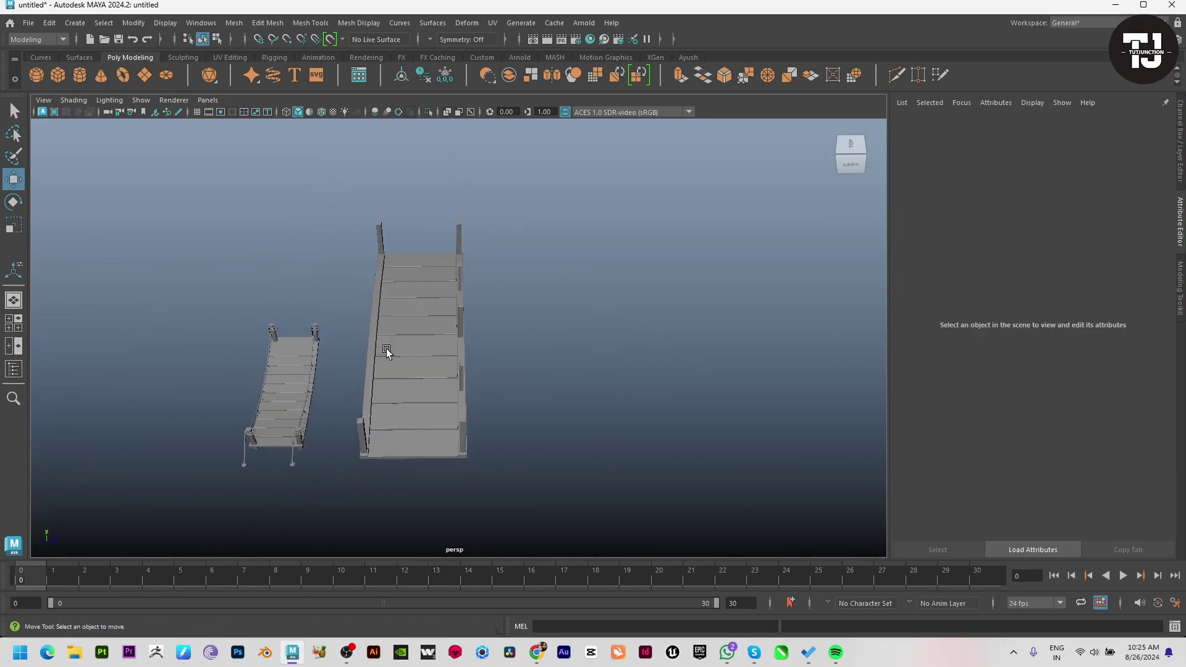
mouse_move(386, 351)
alt+mouse_down()
mouse_move(495, 424)
mouse_move(463, 405)
alt+mouse_up()
Lift a copy of the deck's front side beam onto the post tops as a handrail
click(452, 394)
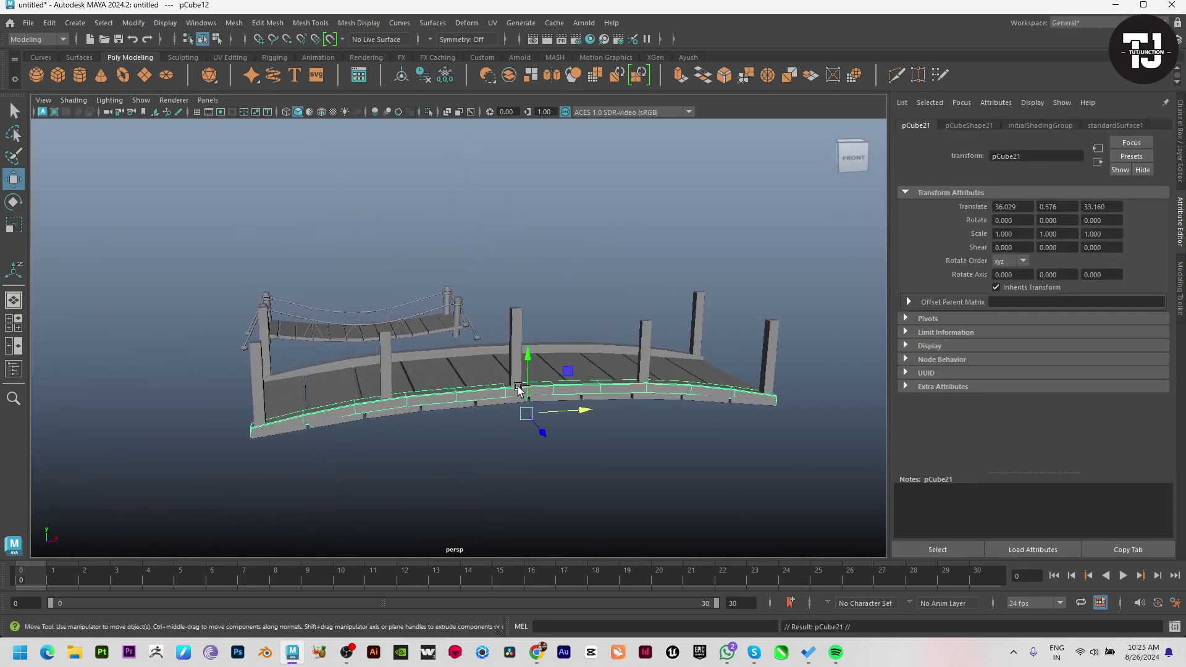
mouse_move(528, 359)
mouse_down()
mouse_move(529, 270)
mouse_move(453, 458)
mouse_up()
click(376, 455)
mouse_move(375, 455)
alt+mouse_down()
mouse_move(403, 506)
mouse_move(480, 477)
mouse_move(331, 325)
mouse_move(345, 296)
alt+mouse_up()
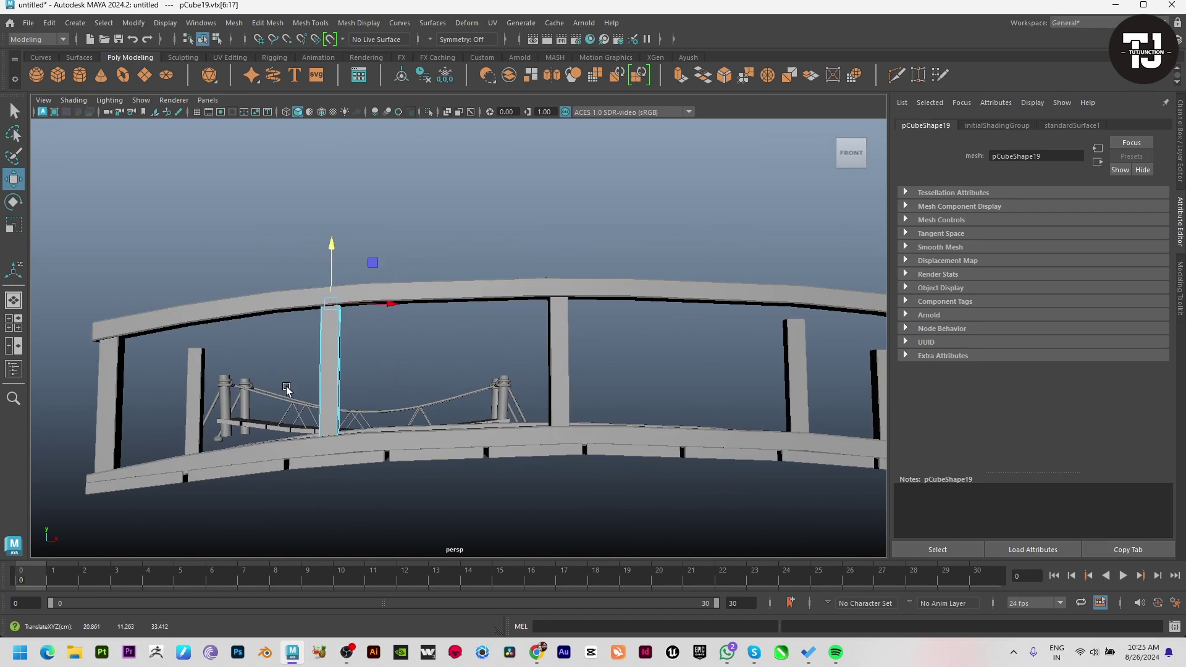
Pull the middle posts' top vertices up to meet the new handrail
click(200, 368)
alt+drag(200, 369, 447, 429)
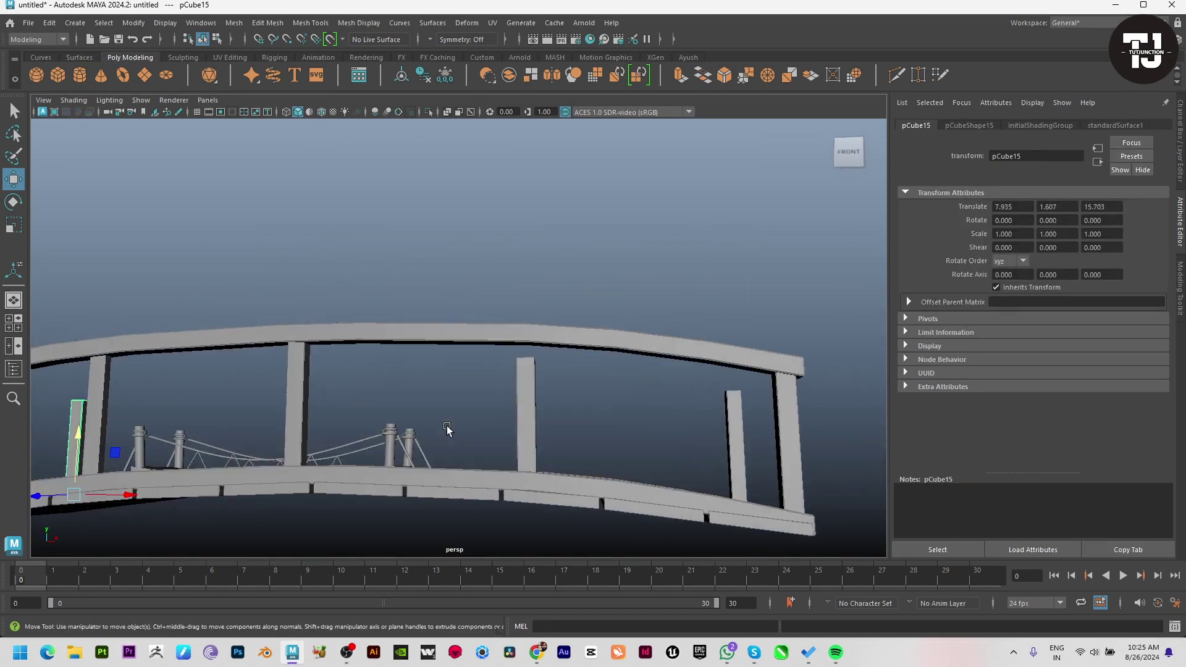
key(F9)
drag(494, 337, 586, 357)
drag(528, 300, 526, 288)
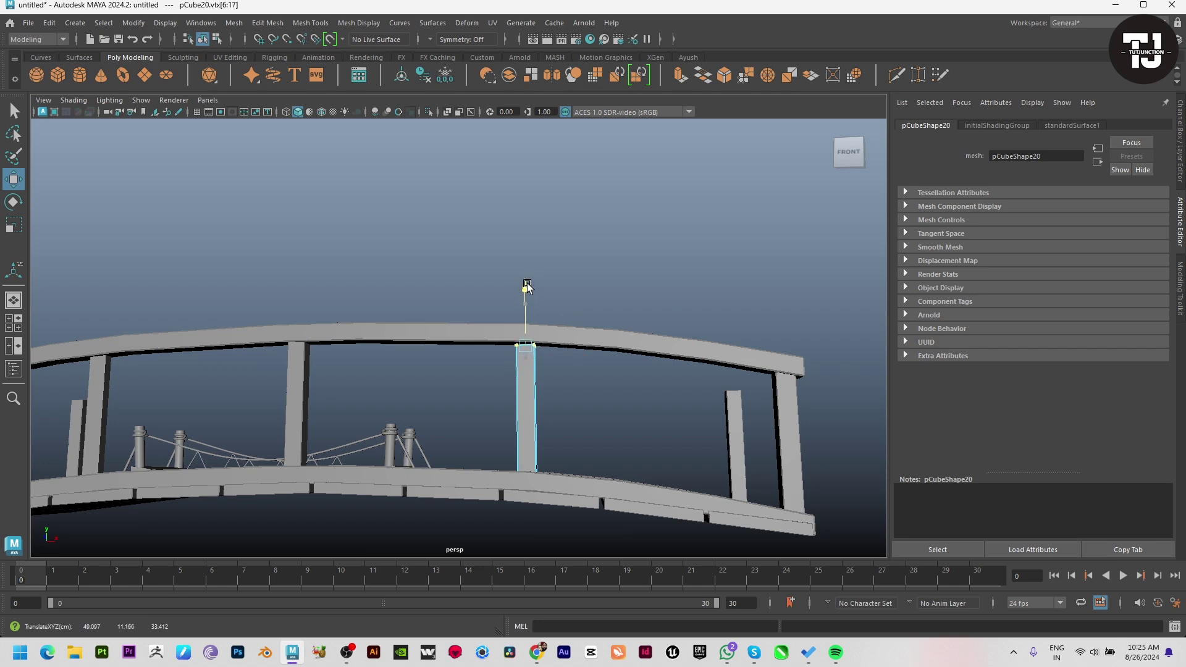
click(601, 366)
alt+right_drag(601, 366, 267, 437)
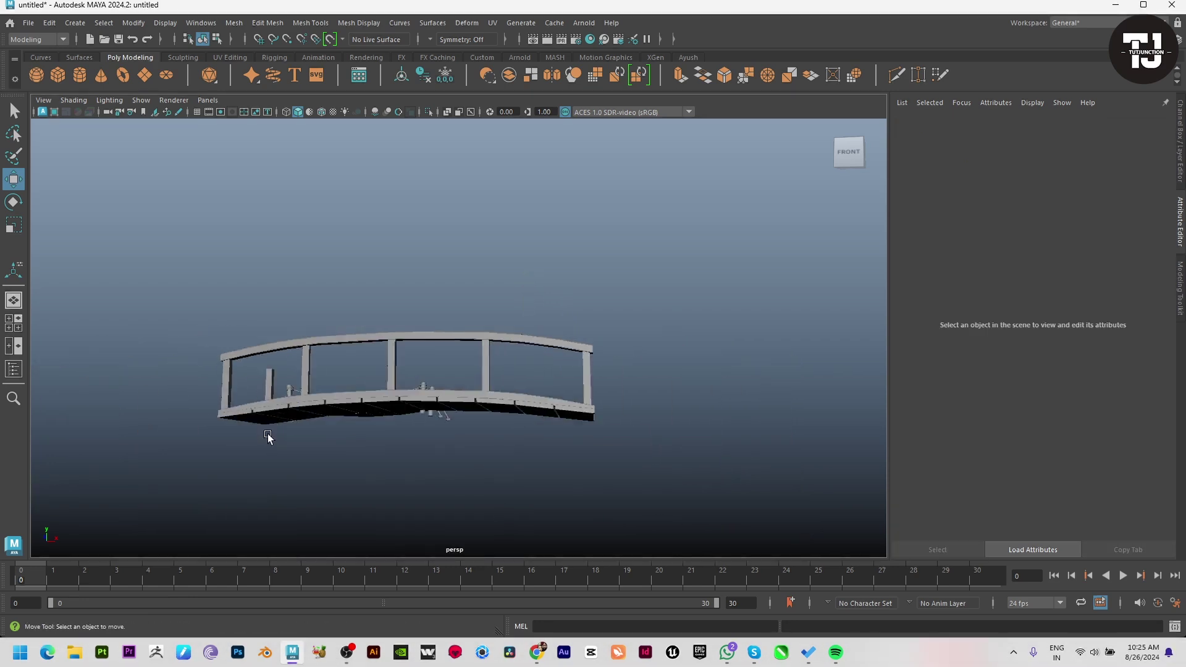
mouse_move(267, 437)
alt+mouse_down()
mouse_move(321, 445)
mouse_move(384, 418)
alt+mouse_up()
click(373, 357)
alt+drag(372, 357, 428, 382)
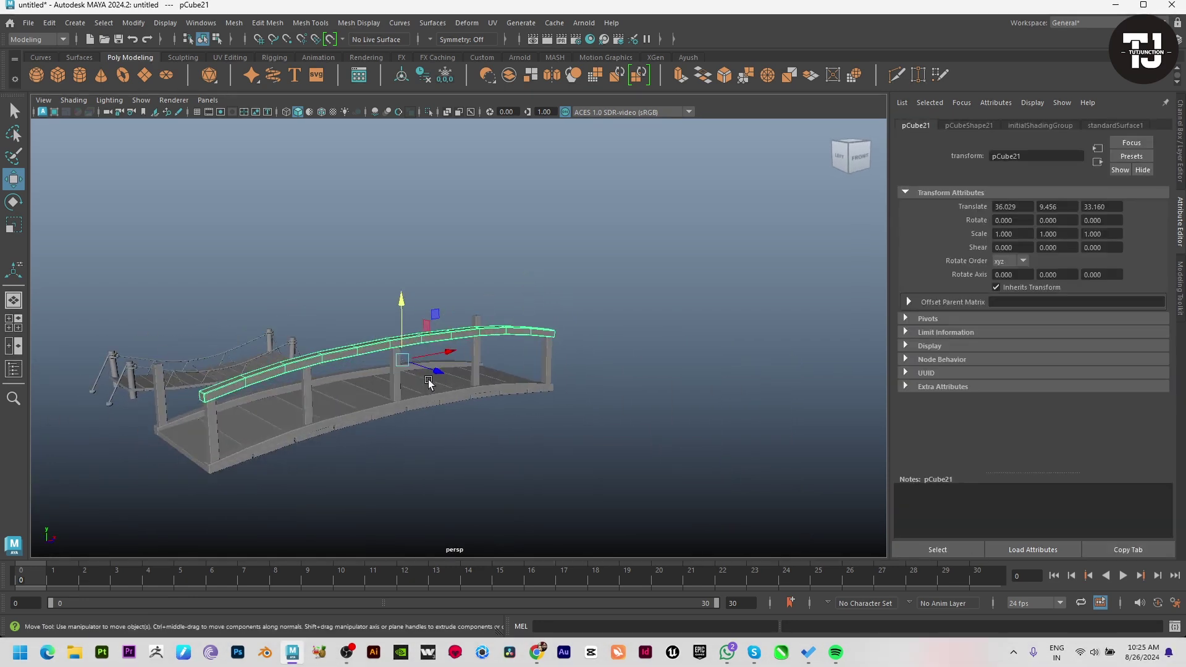
click(333, 297)
drag(371, 309, 420, 414)
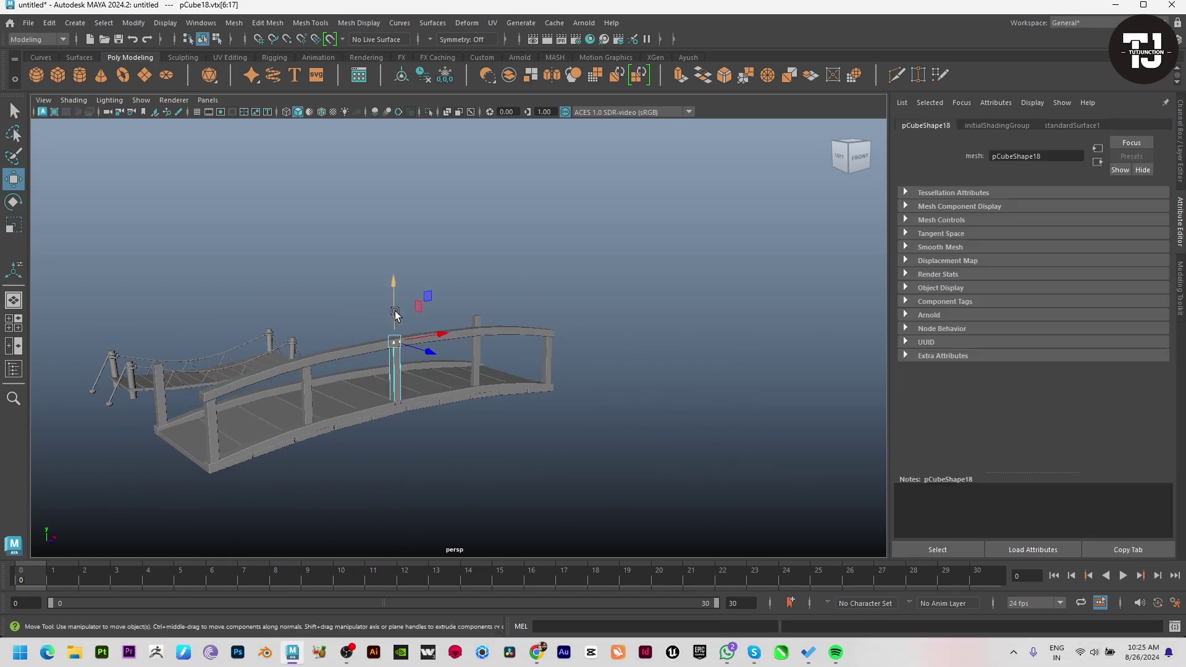
Select the top vertices of both end posts to check them against the handrail
click(461, 265)
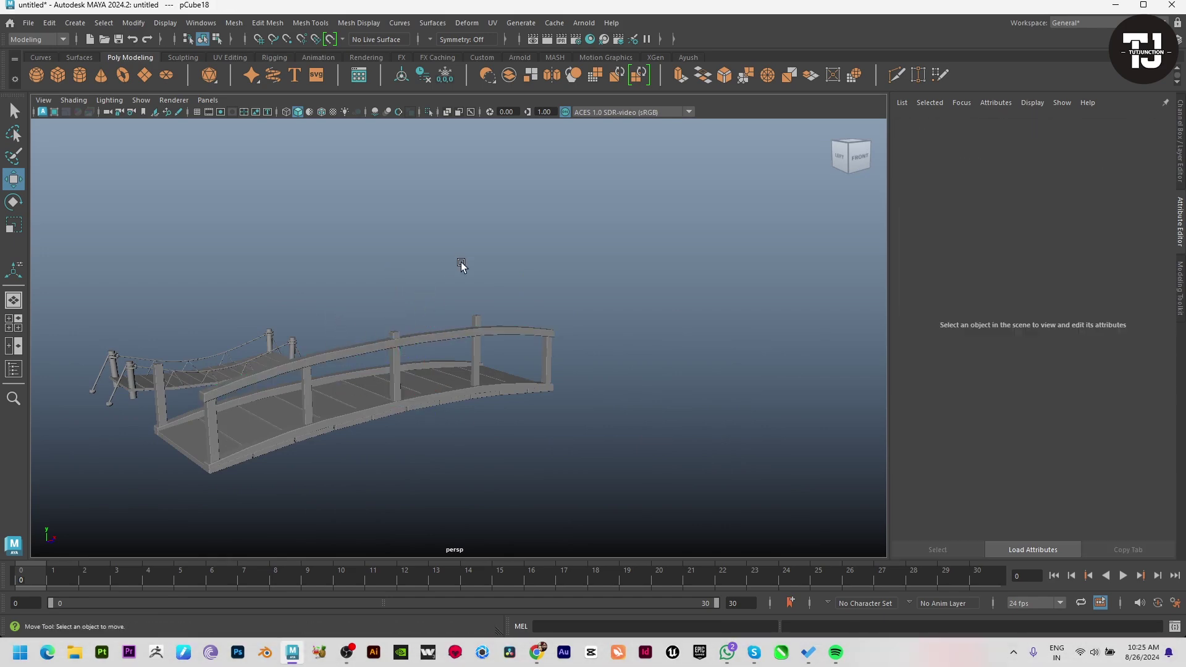
alt+drag(460, 264, 484, 418)
key(space)
key(space)
scroll(217, 482, up, 2)
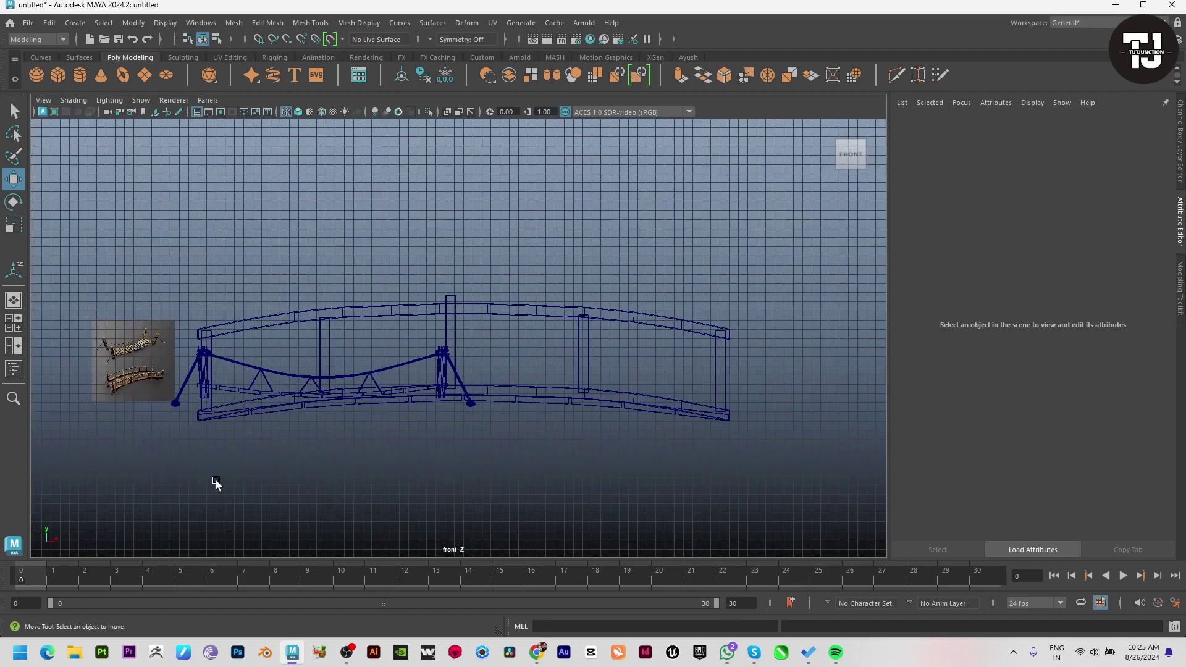
scroll(449, 431, up, 2)
scroll(333, 431, up, 2)
scroll(641, 242, up, 2)
key(space)
key(space)
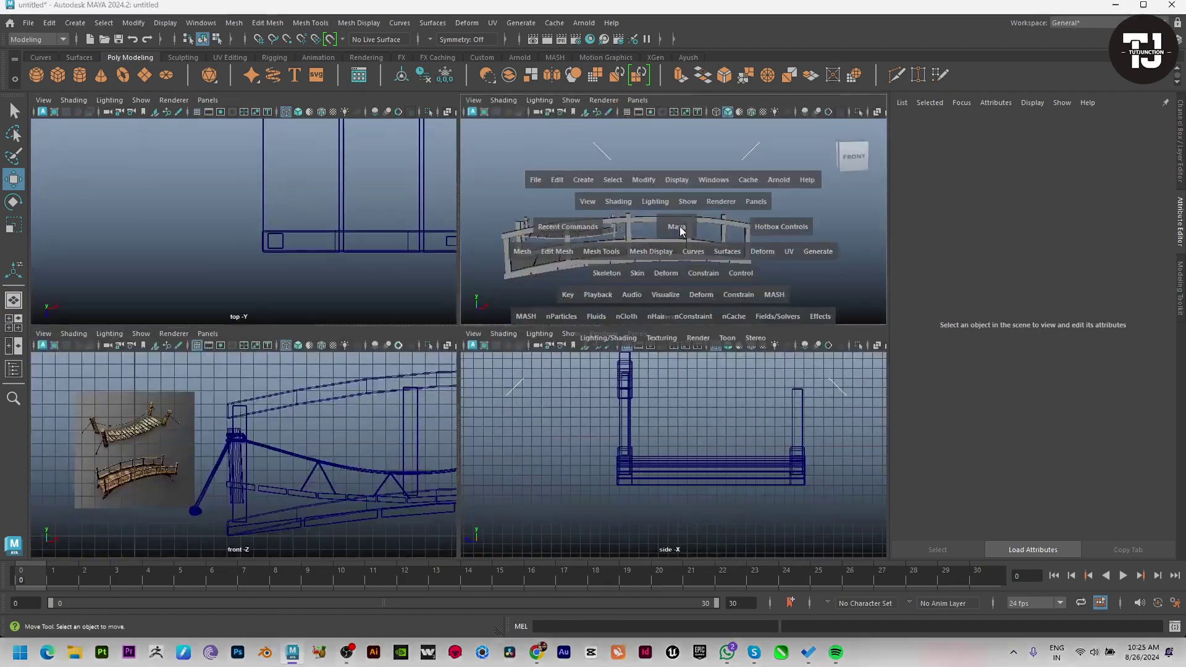
alt+drag(654, 331, 612, 387)
click(600, 372)
key(F9)
drag(548, 312, 657, 368)
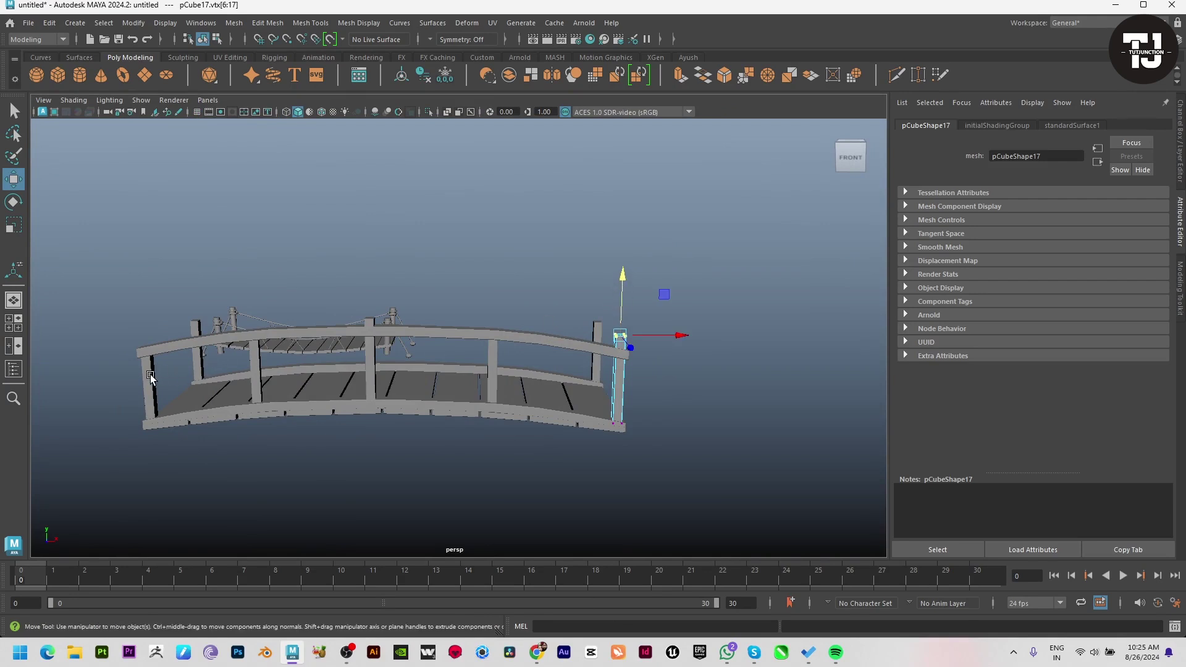
drag(150, 376, 130, 337)
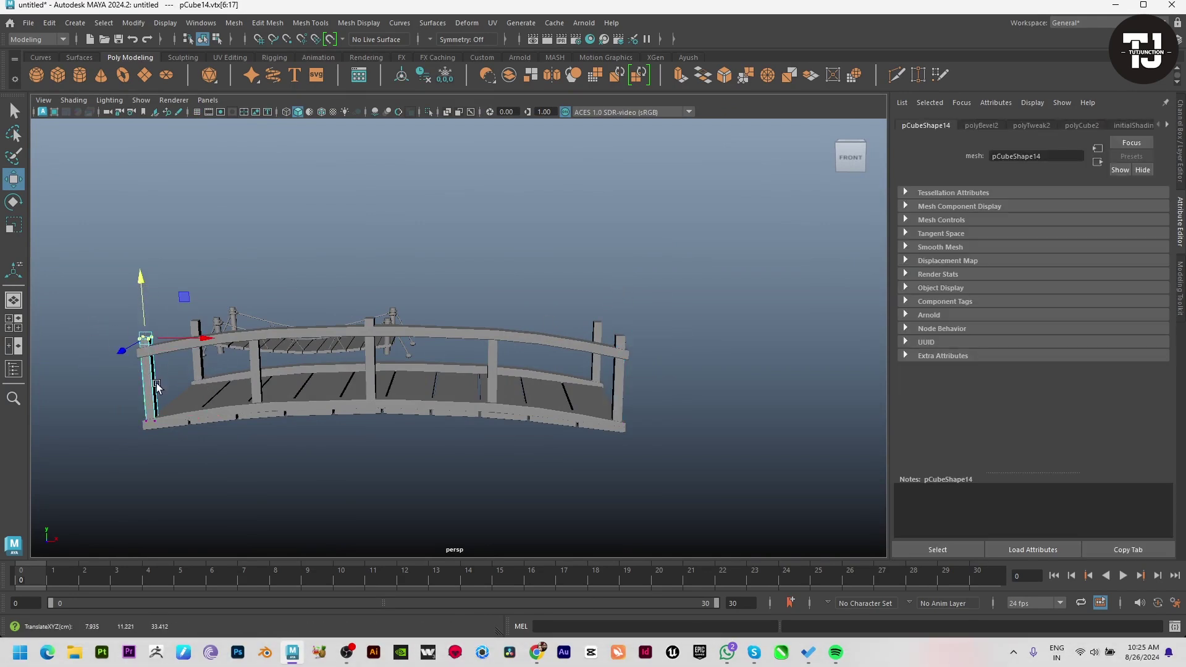
click(441, 473)
mouse_move(393, 472)
alt+mouse_down()
mouse_move(397, 442)
mouse_move(371, 412)
alt+mouse_up()
Group the arch and posts with Ctrl+G and centre the group's pivot
click(376, 367)
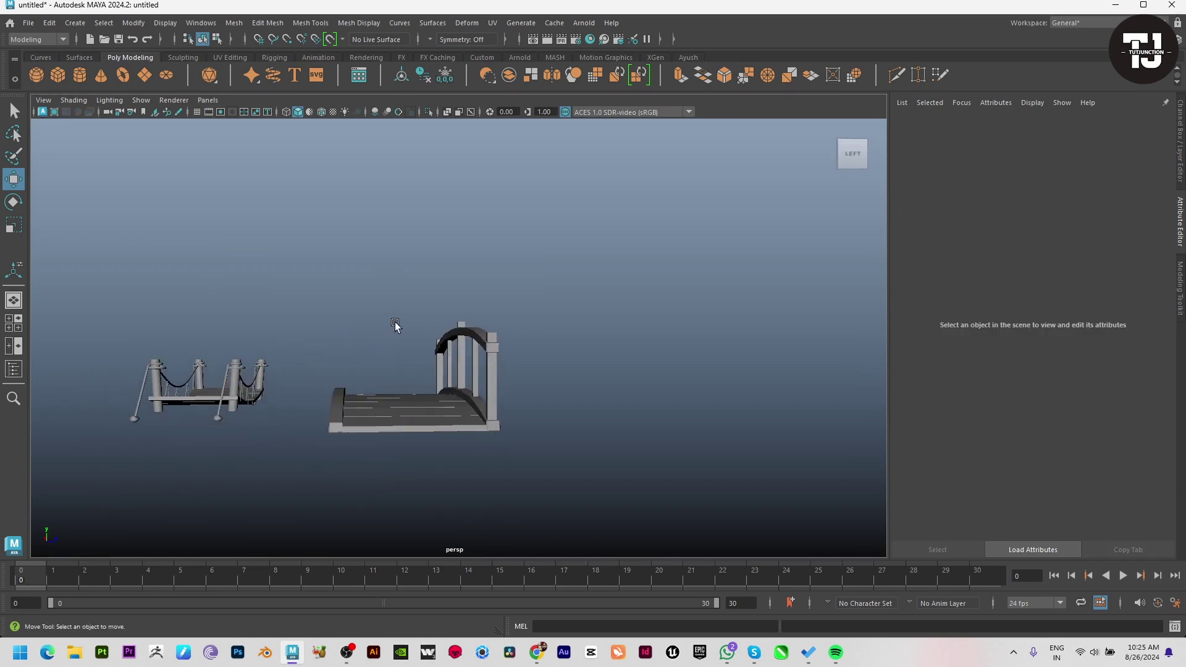
drag(397, 328, 573, 368)
key(ctrl+g)
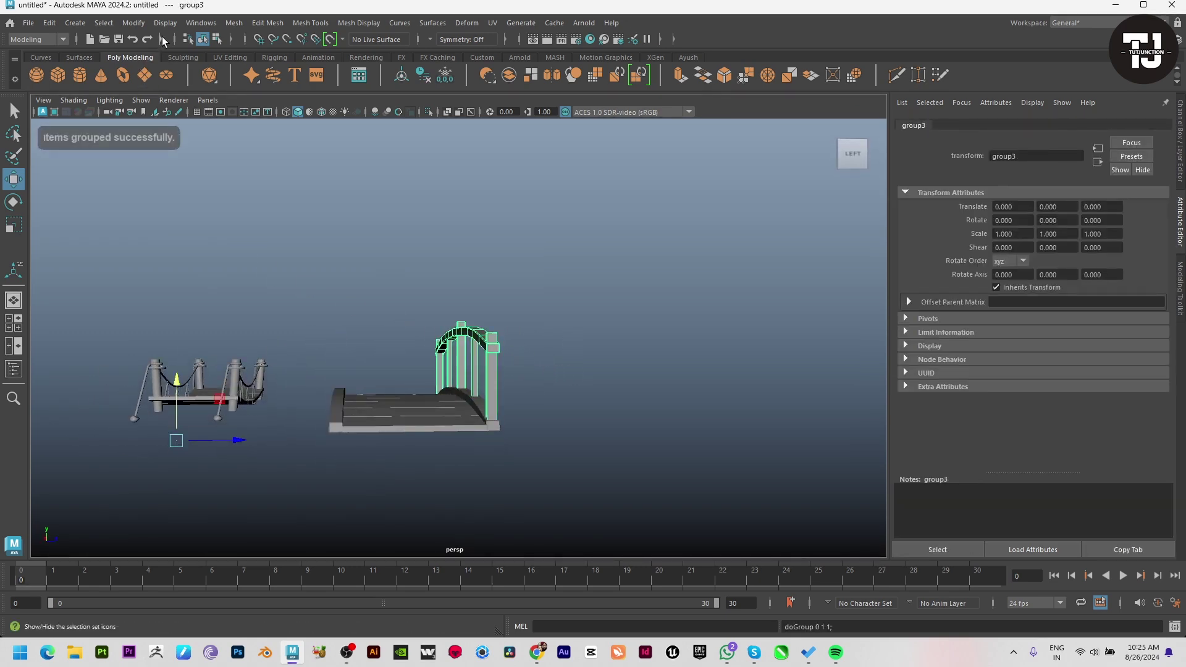
click(133, 22)
click(176, 115)
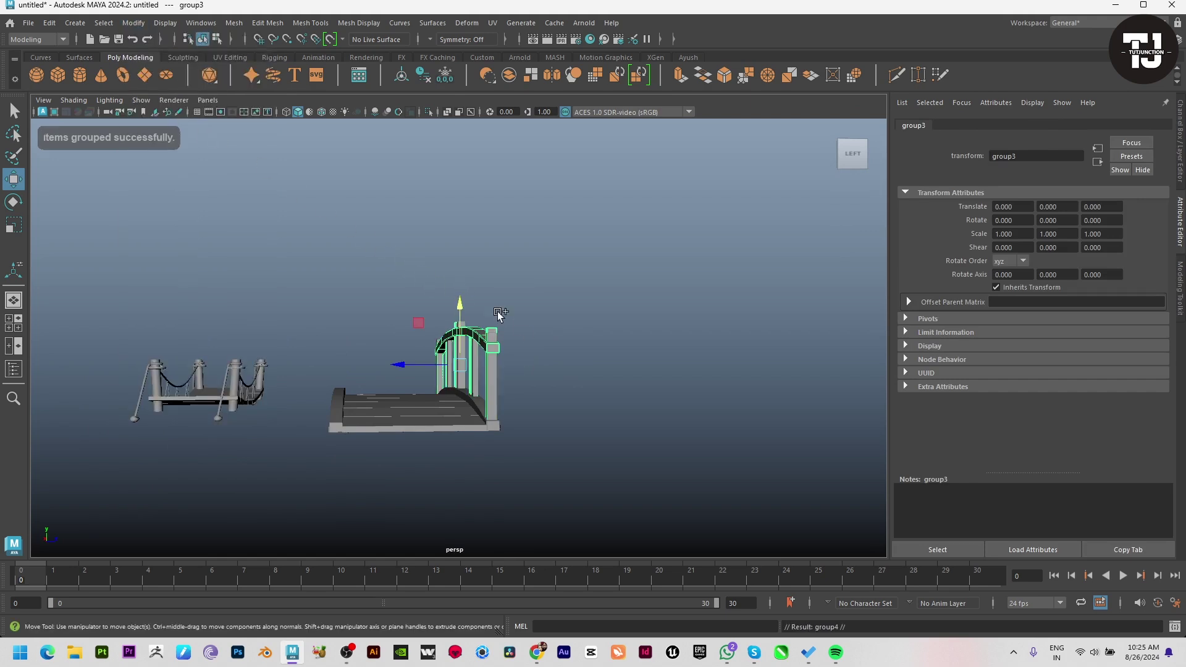
Slide the handrail group along Z to line up with the deck, checking against the reference
drag(397, 365, 279, 384)
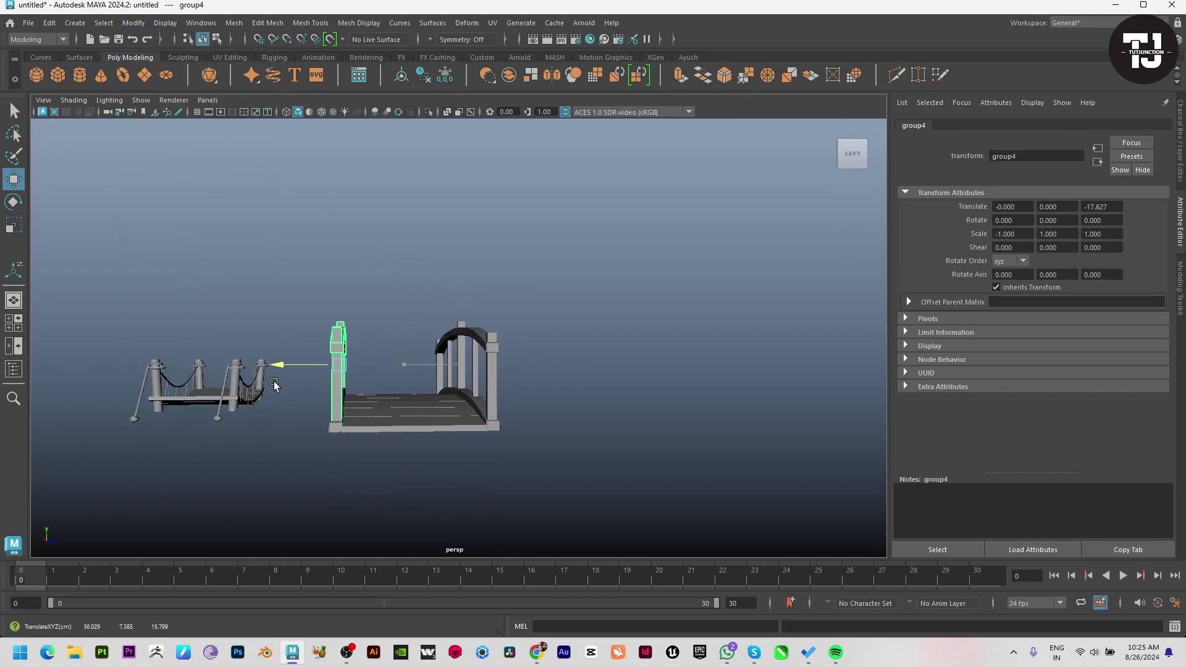
click(542, 412)
mouse_move(643, 431)
alt+mouse_down()
mouse_move(447, 479)
mouse_move(473, 479)
mouse_move(521, 446)
alt+mouse_up()
drag(371, 439, 323, 476)
alt+middle_drag(323, 476, 410, 437)
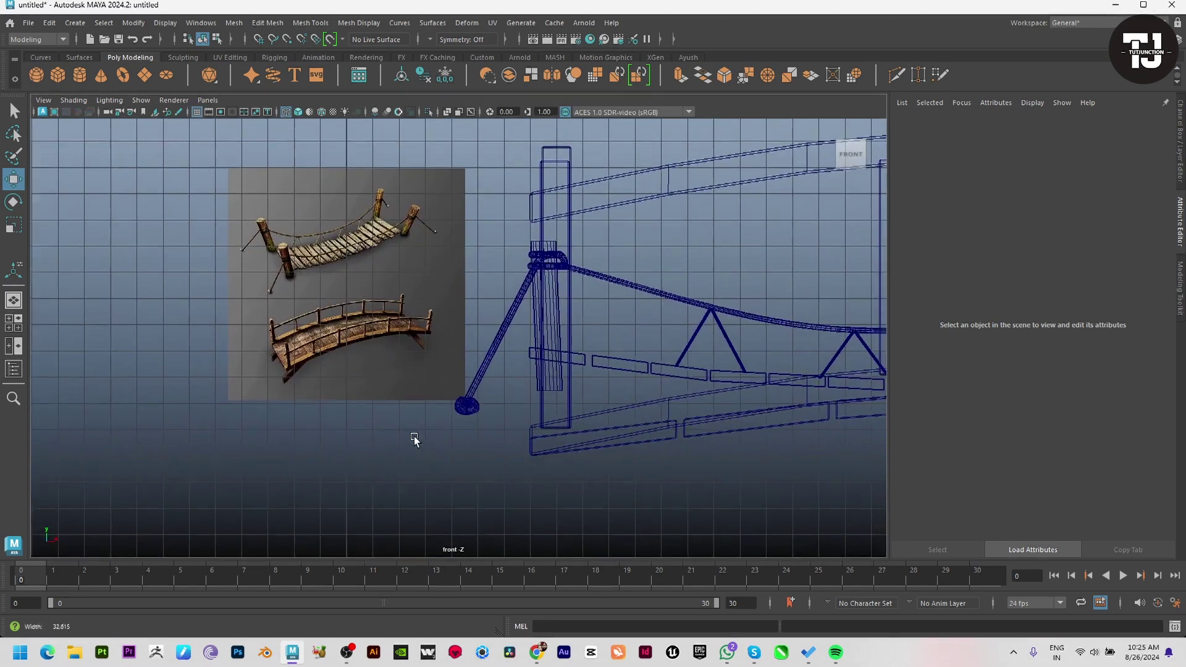
scroll(461, 408, up, 2)
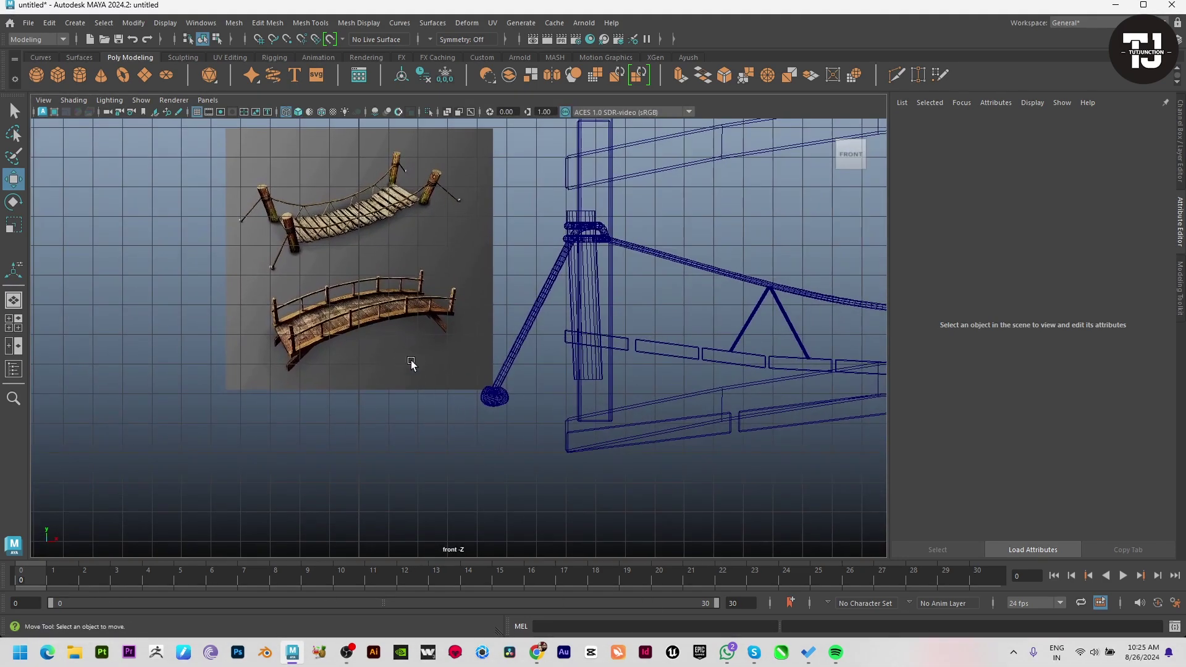
drag(596, 257, 544, 257)
mouse_move(739, 365)
alt+mouse_down()
mouse_move(513, 389)
mouse_move(273, 439)
mouse_move(442, 436)
mouse_move(338, 276)
alt+mouse_up()
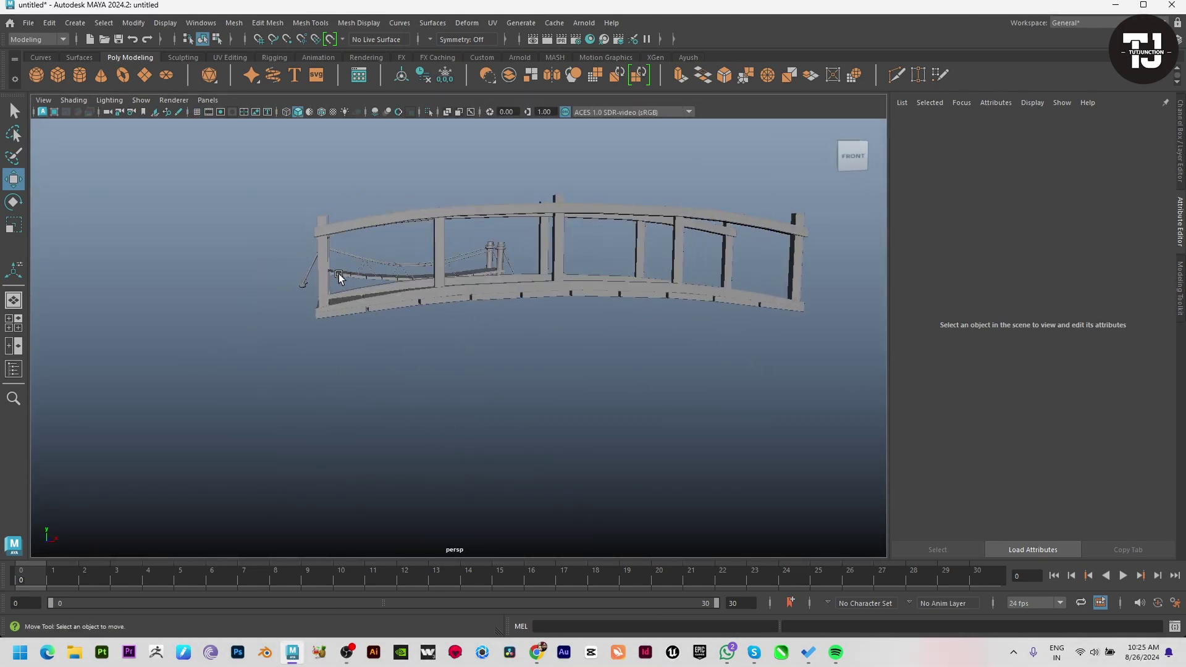
Move and lengthen pCube22 under the bridge to form a support leg
click(435, 244)
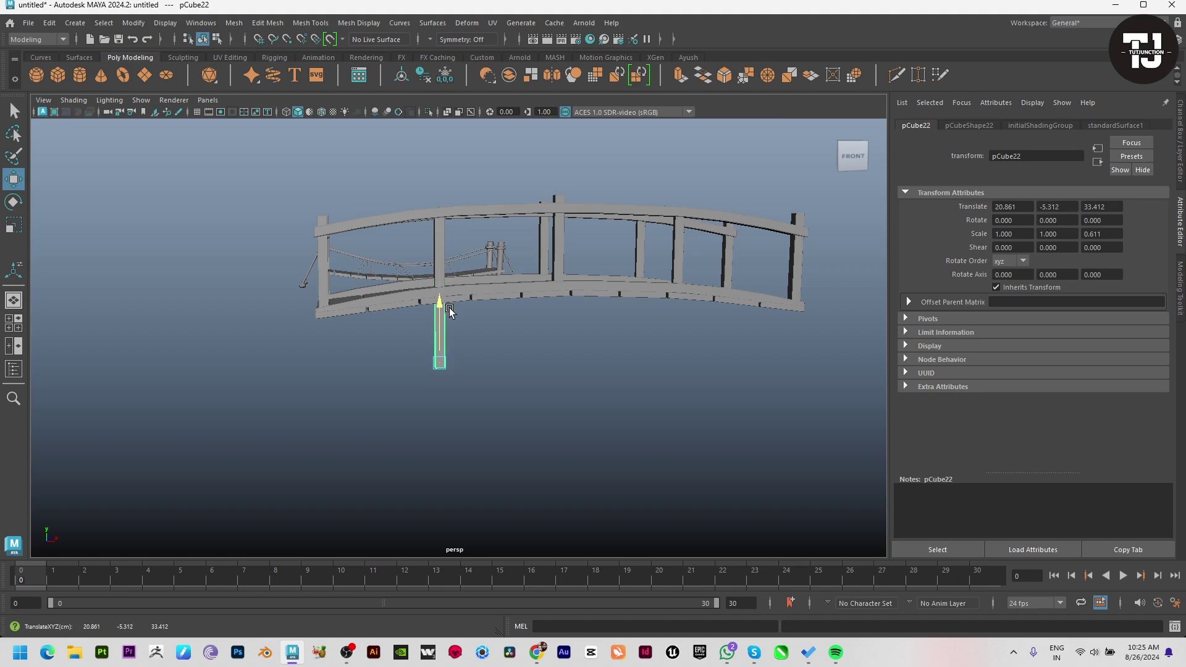
mouse_move(449, 311)
alt+mouse_down()
mouse_move(432, 290)
mouse_move(460, 302)
mouse_move(446, 305)
mouse_move(625, 294)
mouse_move(603, 294)
mouse_move(582, 347)
mouse_move(455, 341)
alt+mouse_up()
key(r)
key(w)
Drag the leg's bottom vertices sideways so it slants as a diagonal brace
mouse_move(376, 315)
alt+mouse_down()
mouse_move(395, 284)
mouse_move(469, 247)
mouse_move(603, 309)
alt+mouse_up()
key(F9)
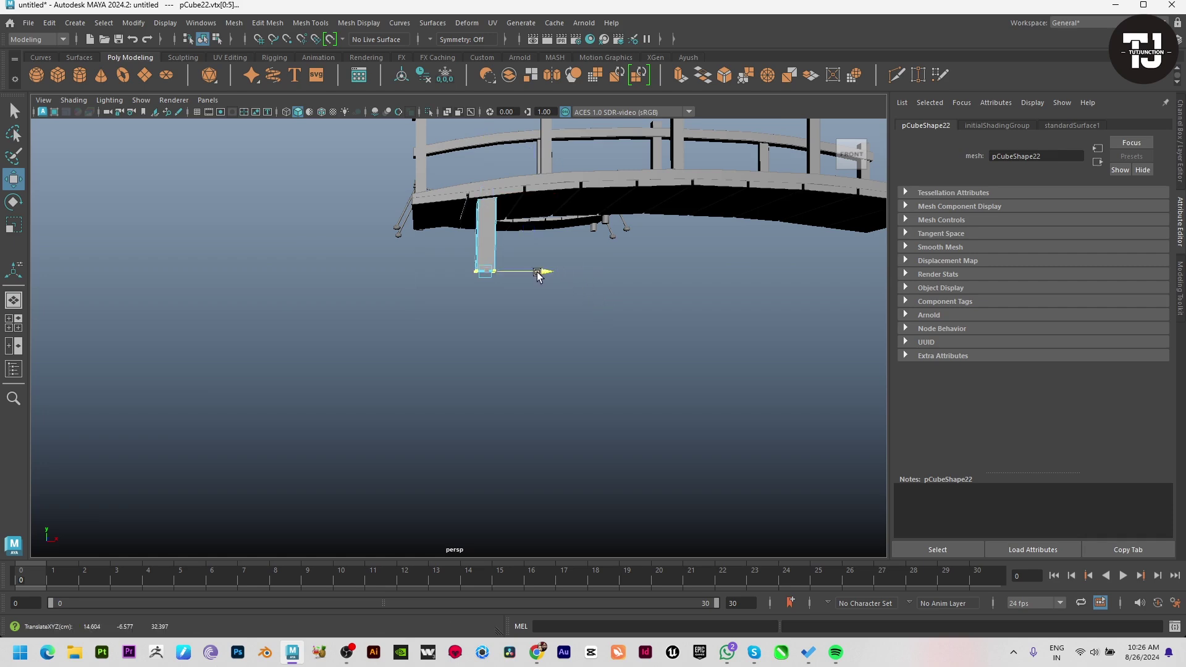
key(space)
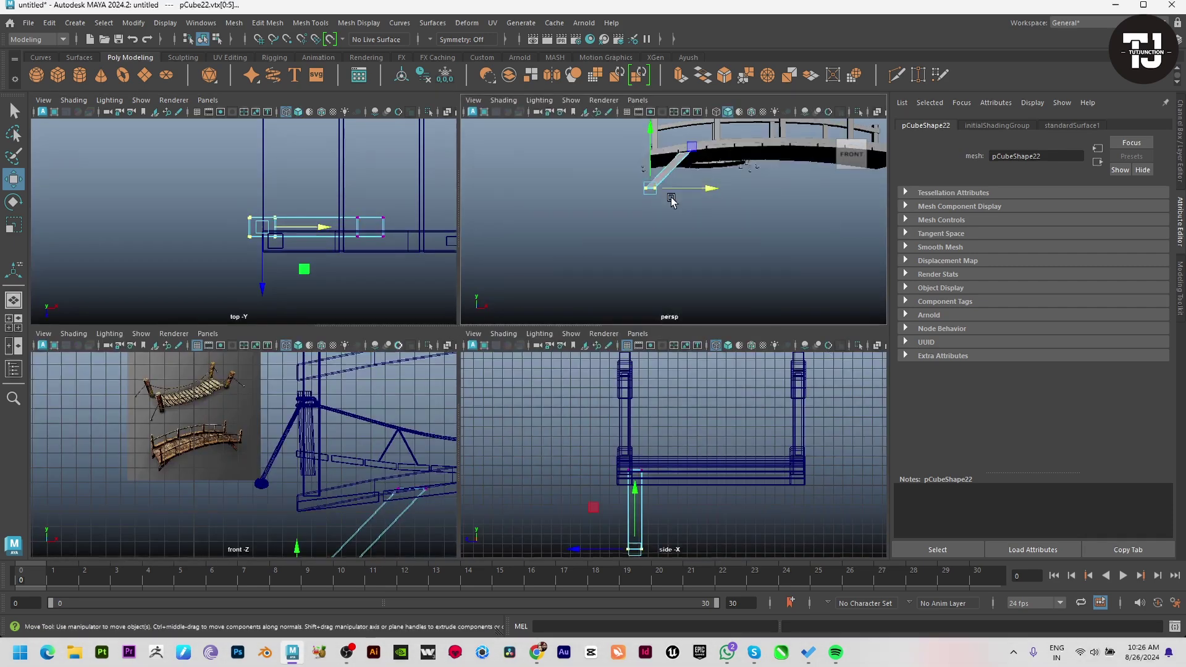
key(space)
key(F8)
mouse_move(564, 331)
alt+mouse_down()
mouse_move(548, 328)
mouse_move(542, 268)
mouse_move(524, 318)
mouse_move(499, 318)
alt+mouse_up()
Mirror the diagonal leg to the bridge's opposite end, creating pCube24
key(ctrl+d)
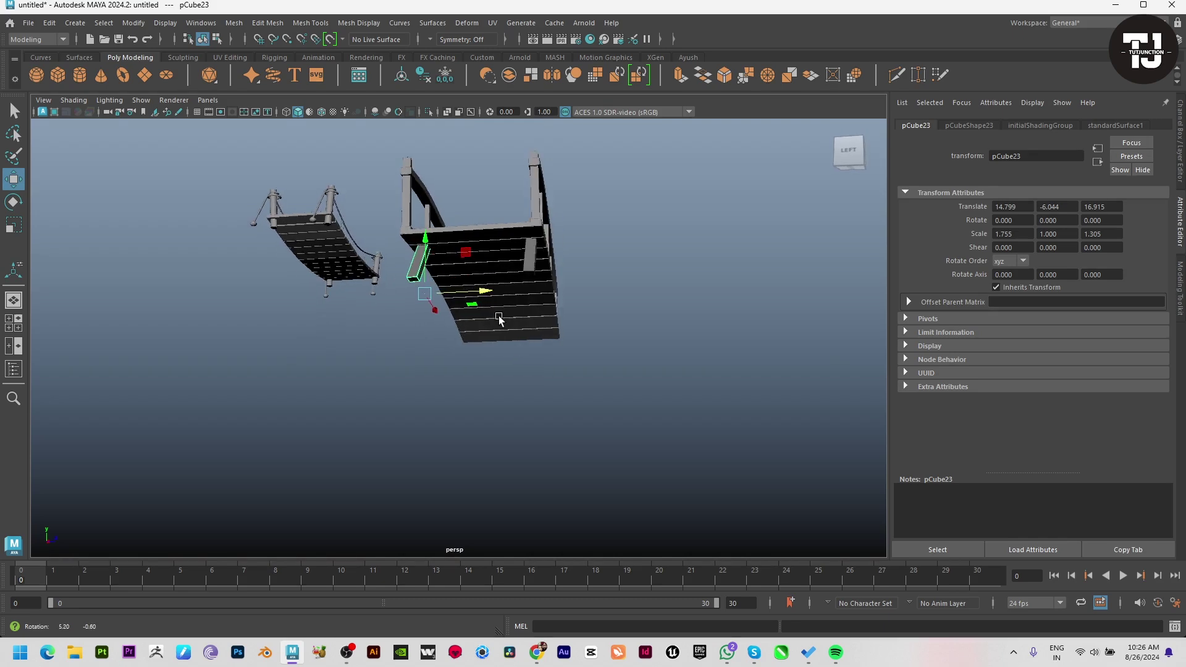
key(ctrl+z)
key(ctrl+z)
key(ctrl+z)
key(ctrl+z)
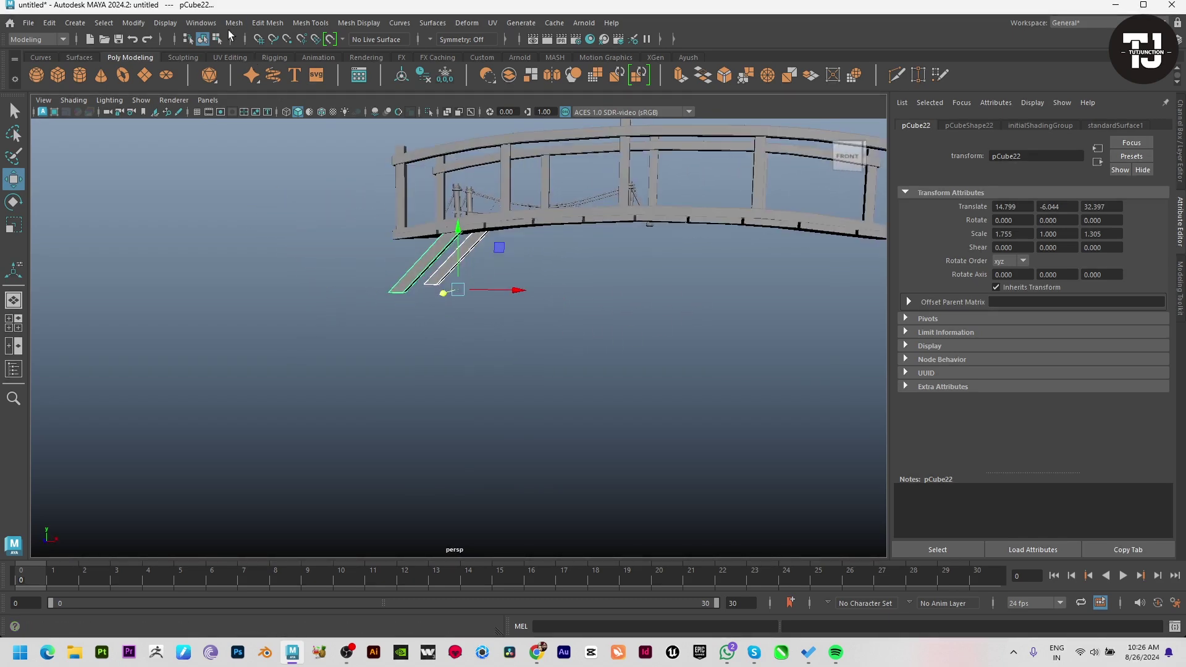
click(234, 22)
click(253, 159)
alt+drag(603, 309, 607, 302)
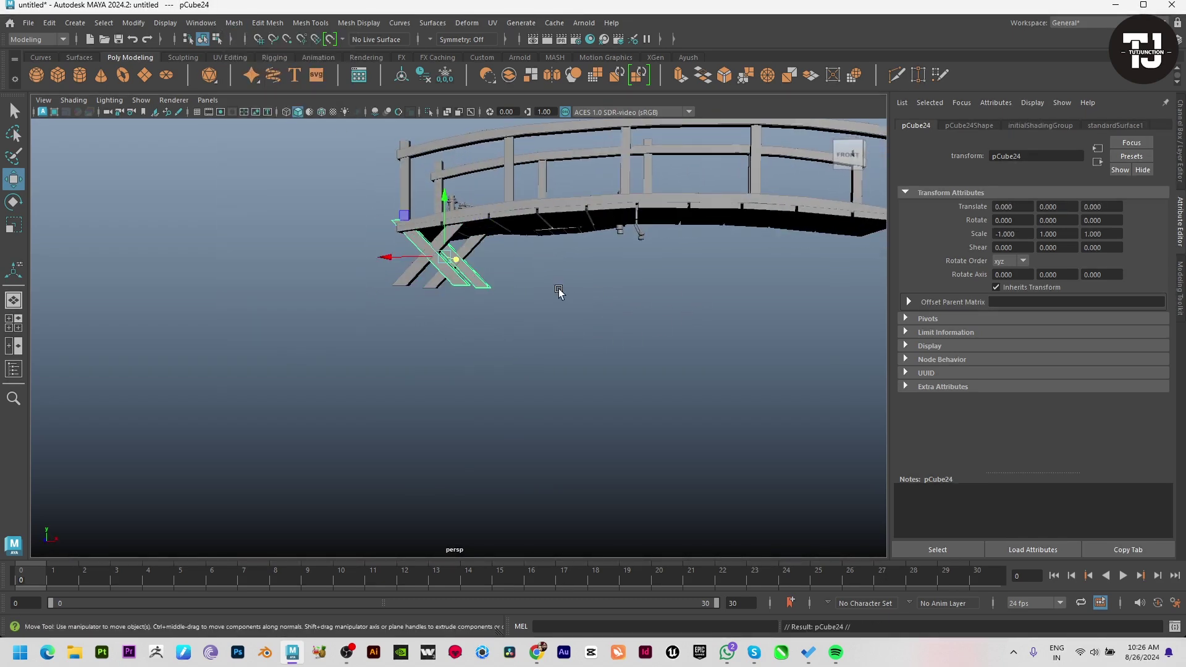
alt+middle_drag(795, 318, 545, 300)
Inspect the legs from above and below, then deselect and reframe both bridges
mouse_move(545, 300)
alt+mouse_down()
mouse_move(555, 316)
mouse_move(563, 270)
alt+mouse_up()
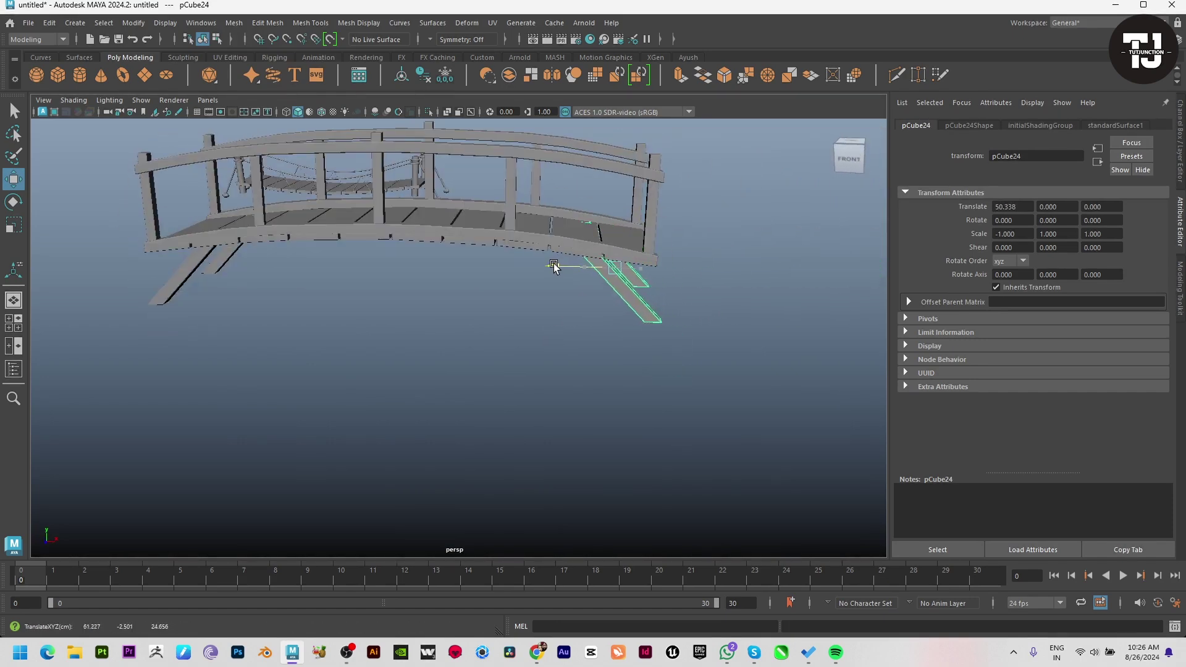
alt+drag(738, 330, 759, 312)
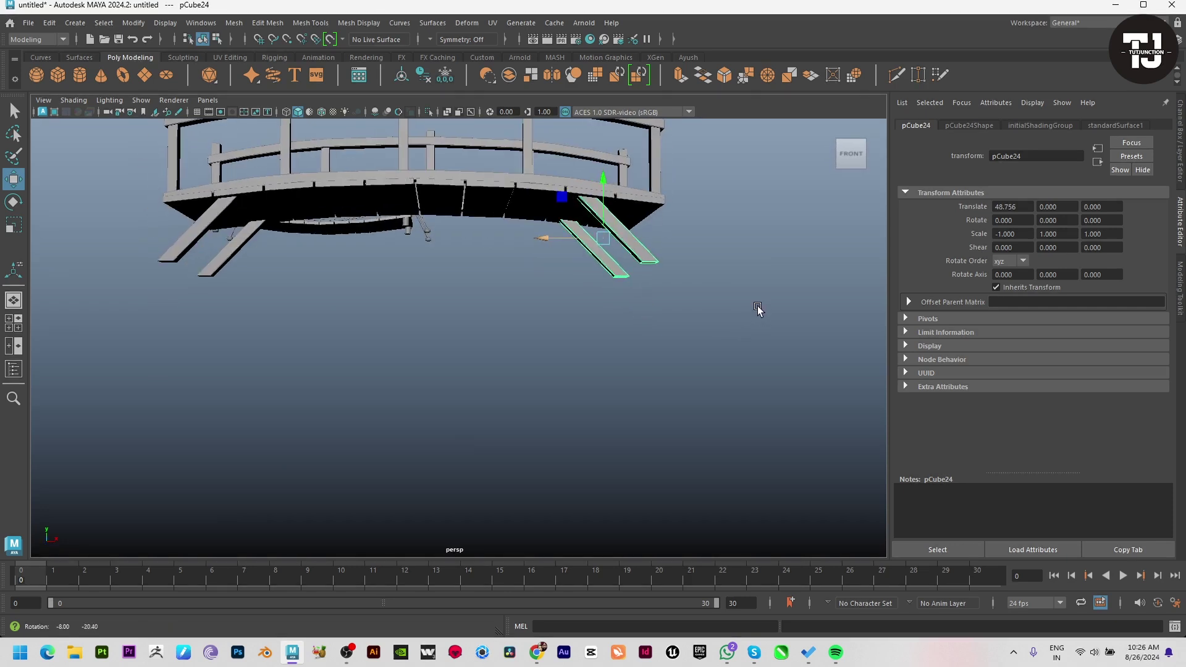
click(761, 363)
mouse_move(761, 363)
alt+right_down()
mouse_move(576, 283)
mouse_move(524, 354)
alt+right_up()
alt+drag(525, 355, 585, 397)
alt+right_drag(585, 397, 714, 499)
Scale up the rope bridge and place it beside the arched bridge
alt+drag(714, 499, 501, 370)
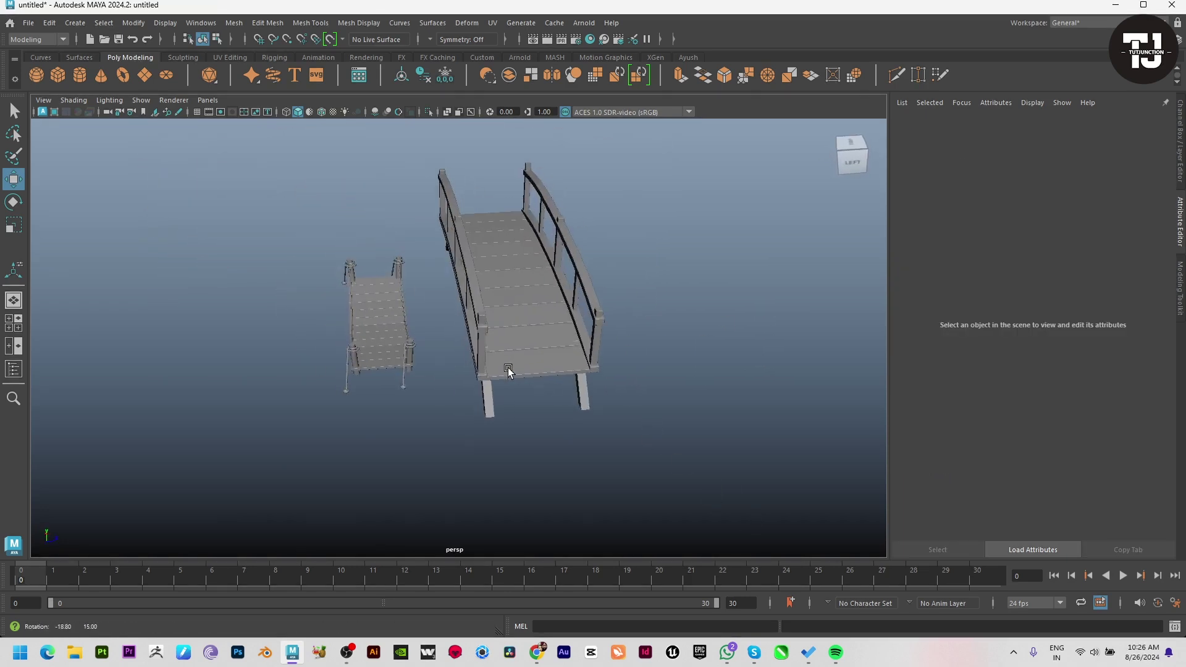
drag(273, 217, 371, 362)
drag(429, 434, 430, 435)
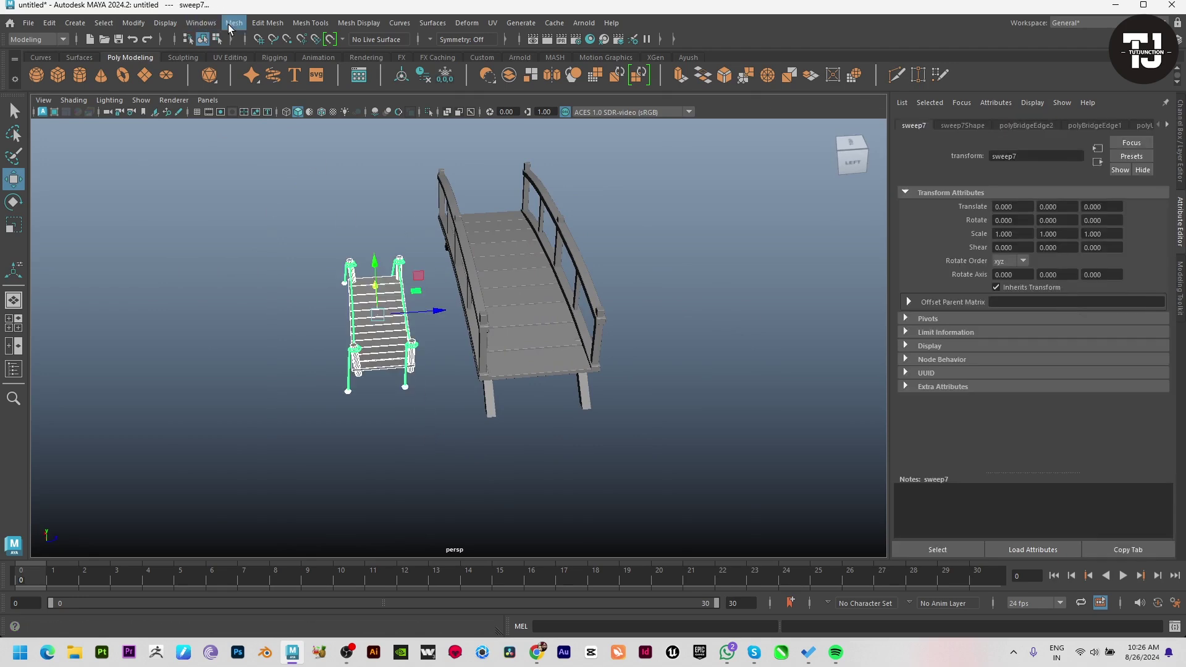
click(232, 23)
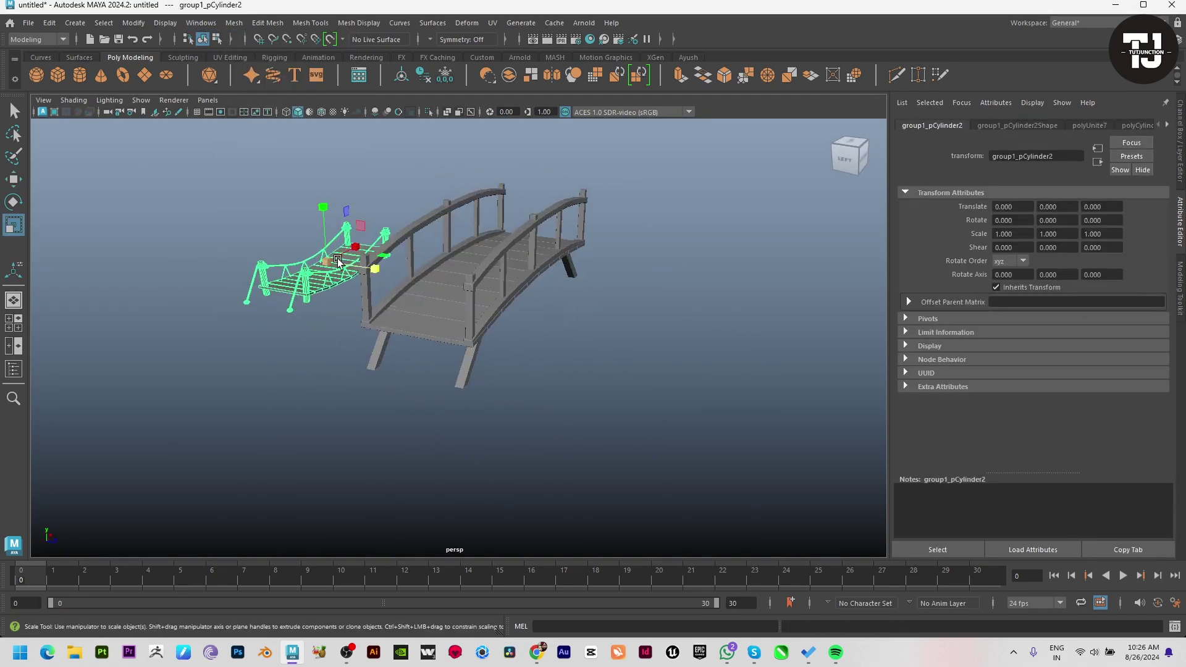
mouse_move(338, 262)
mouse_down()
mouse_move(445, 271)
mouse_move(456, 290)
mouse_up()
key(w)
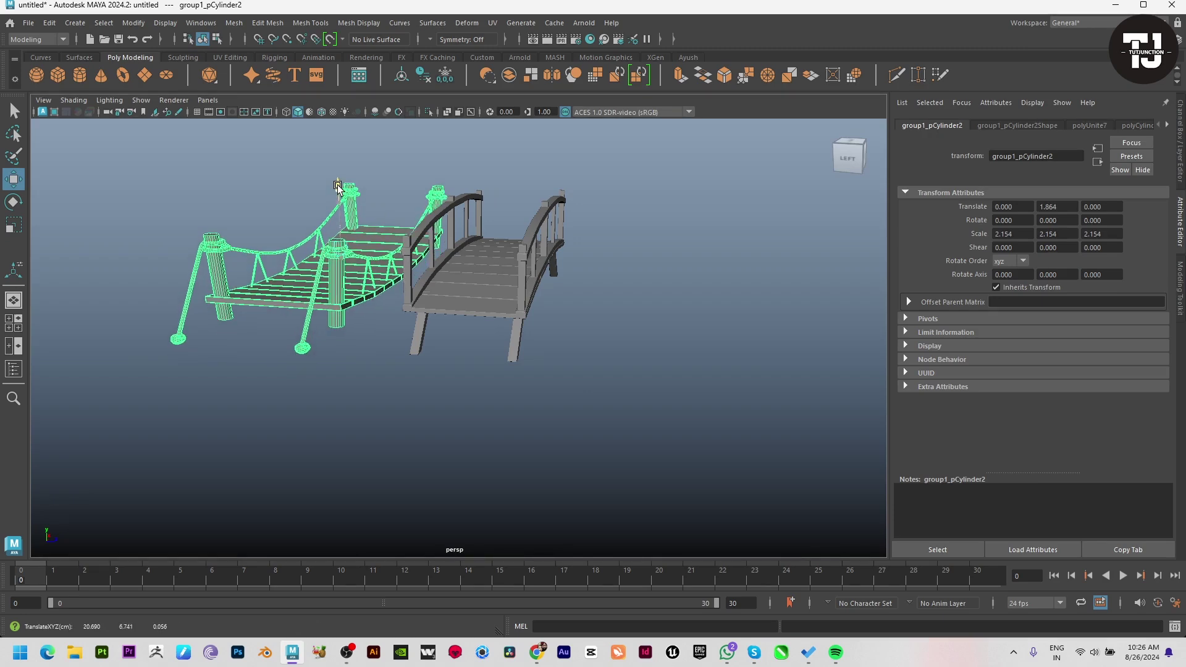
mouse_move(338, 199)
alt+mouse_down()
mouse_move(370, 278)
mouse_move(445, 215)
mouse_move(395, 259)
mouse_move(612, 339)
mouse_move(580, 416)
mouse_move(561, 408)
mouse_move(580, 412)
mouse_move(548, 439)
mouse_move(585, 360)
mouse_move(577, 352)
mouse_move(568, 377)
mouse_move(556, 371)
mouse_move(410, 257)
alt+mouse_up()
click(597, 337)
Cycle the viewport background to dark grey with Alt+B
key(alt+b)
key(alt+b)
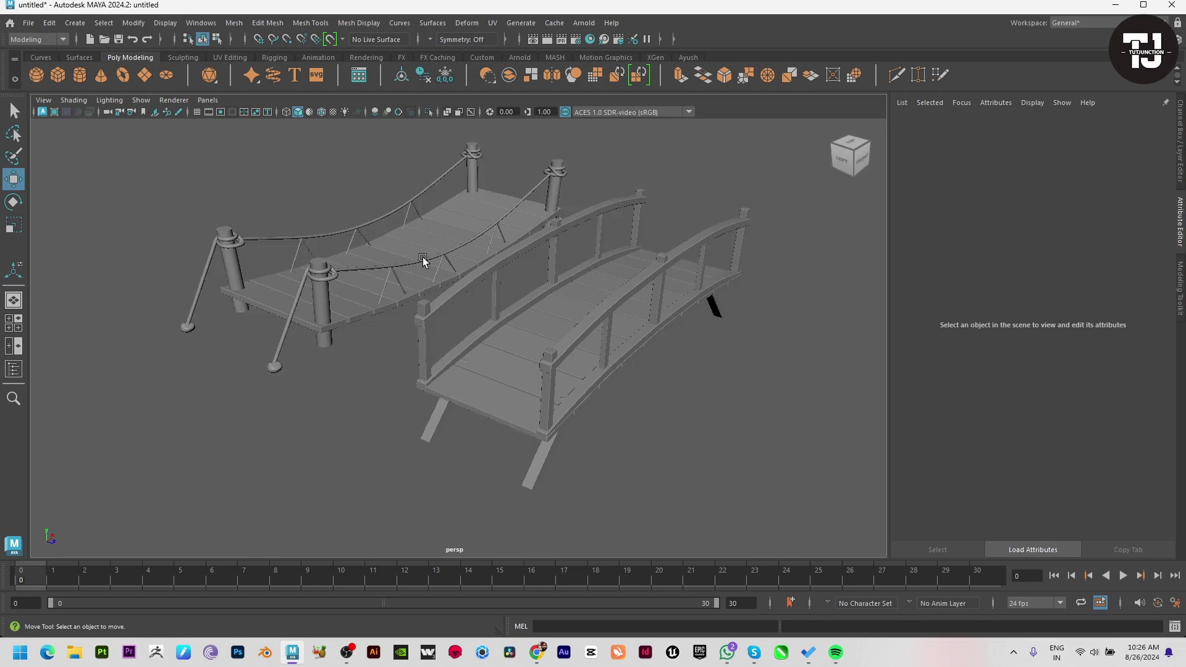
key(alt+b)
key(alt+b)
key(alt+b)
key(alt+b)
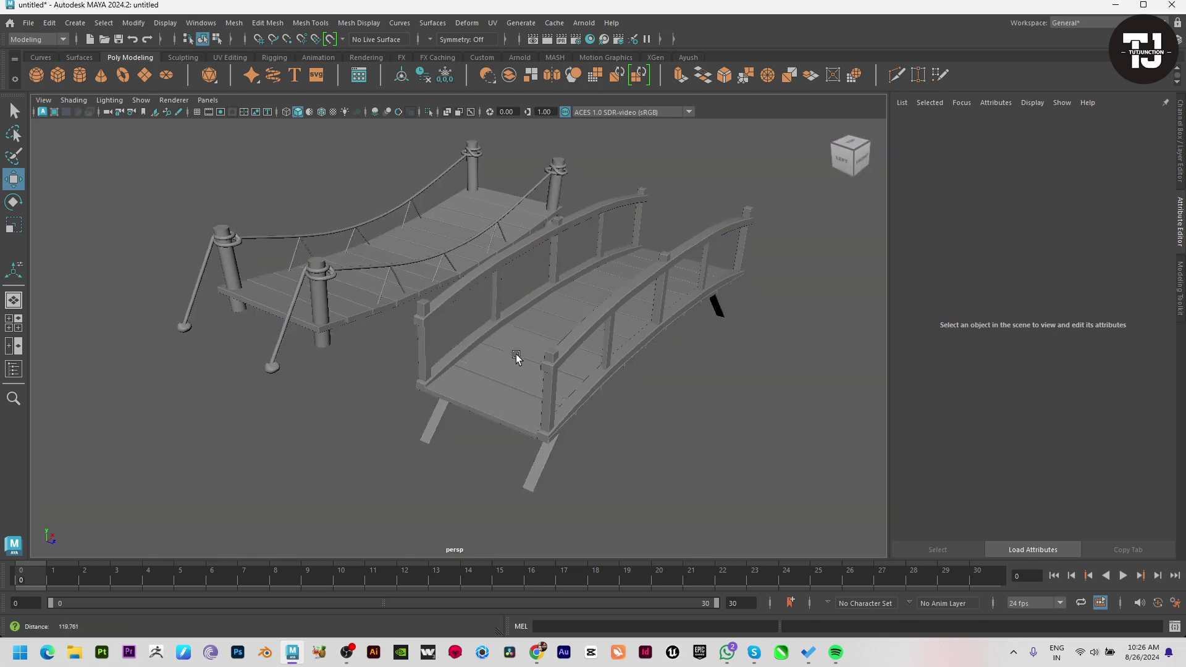
scroll(518, 358, up, 3)
Assign both bridges a new Standard Surface material with a darker base colour
drag(289, 225, 694, 350)
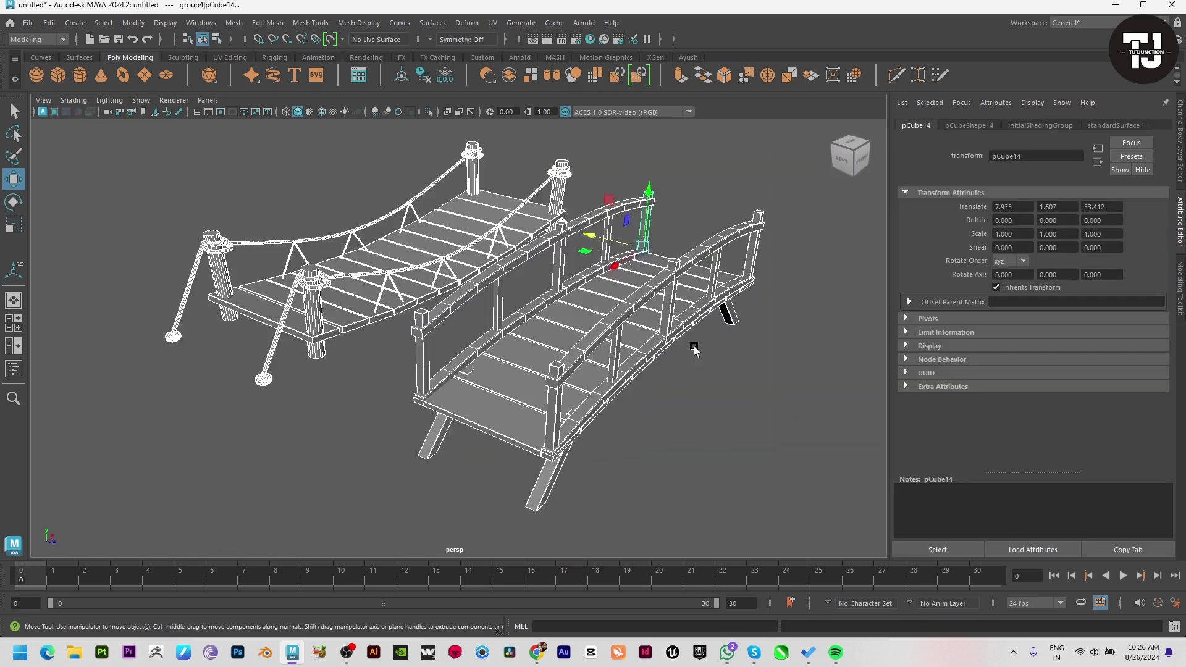
click(362, 57)
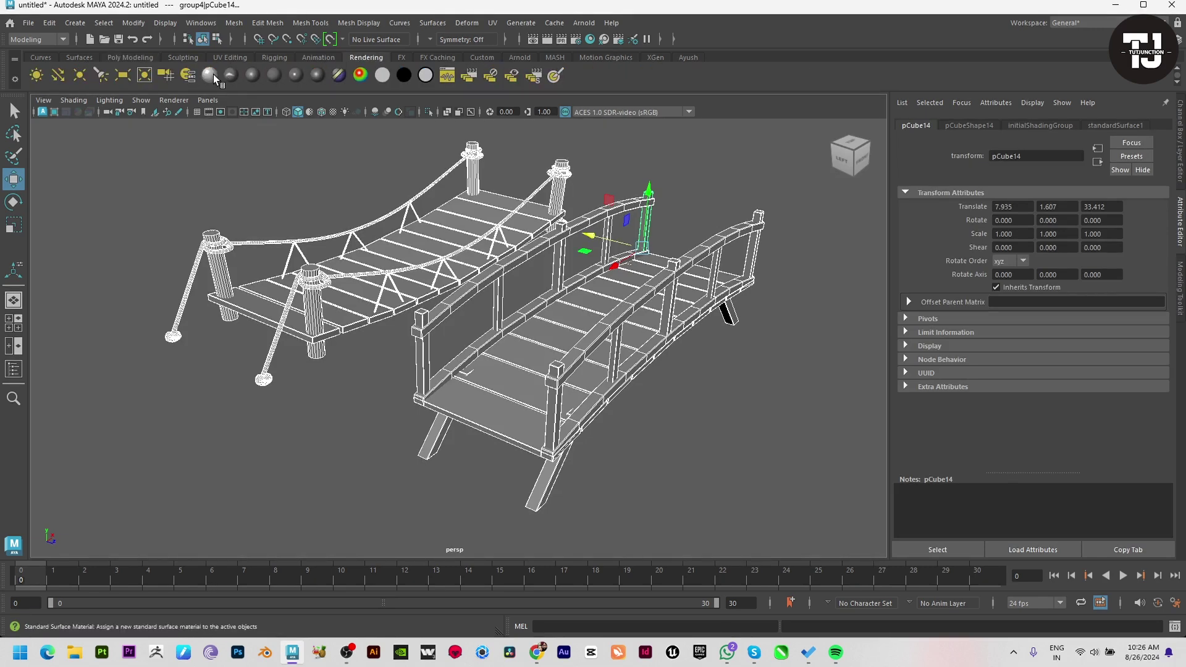
click(213, 74)
drag(1083, 274, 1076, 274)
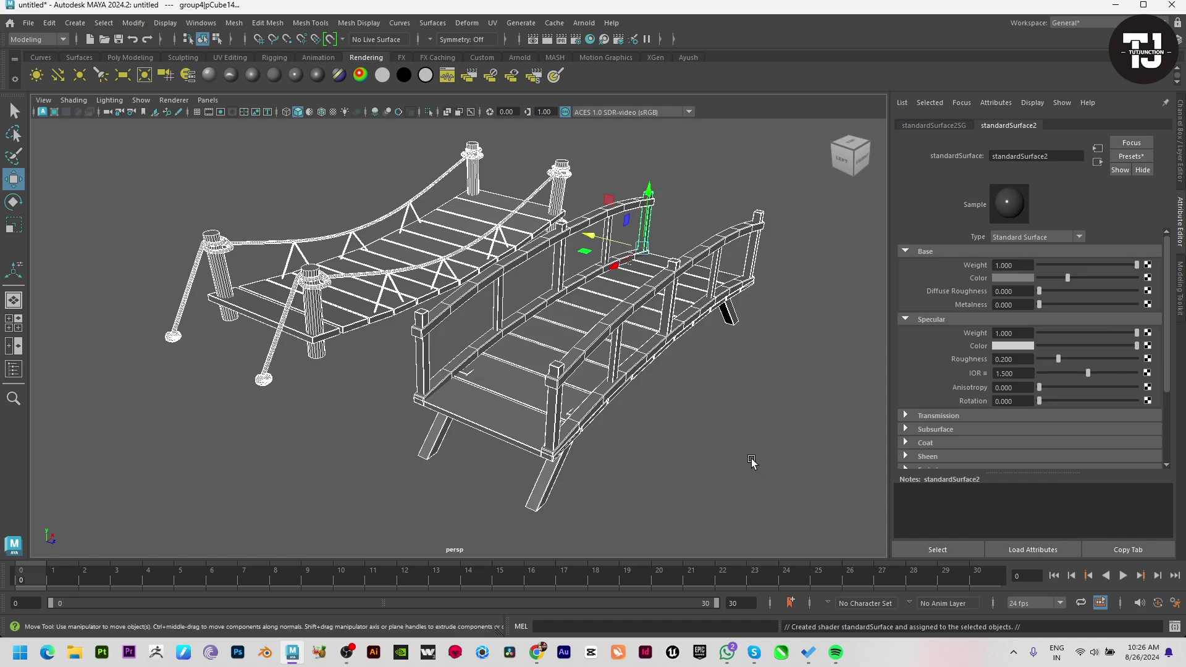
Deselect the bridges and turn on ambient occlusion in the viewport
click(749, 463)
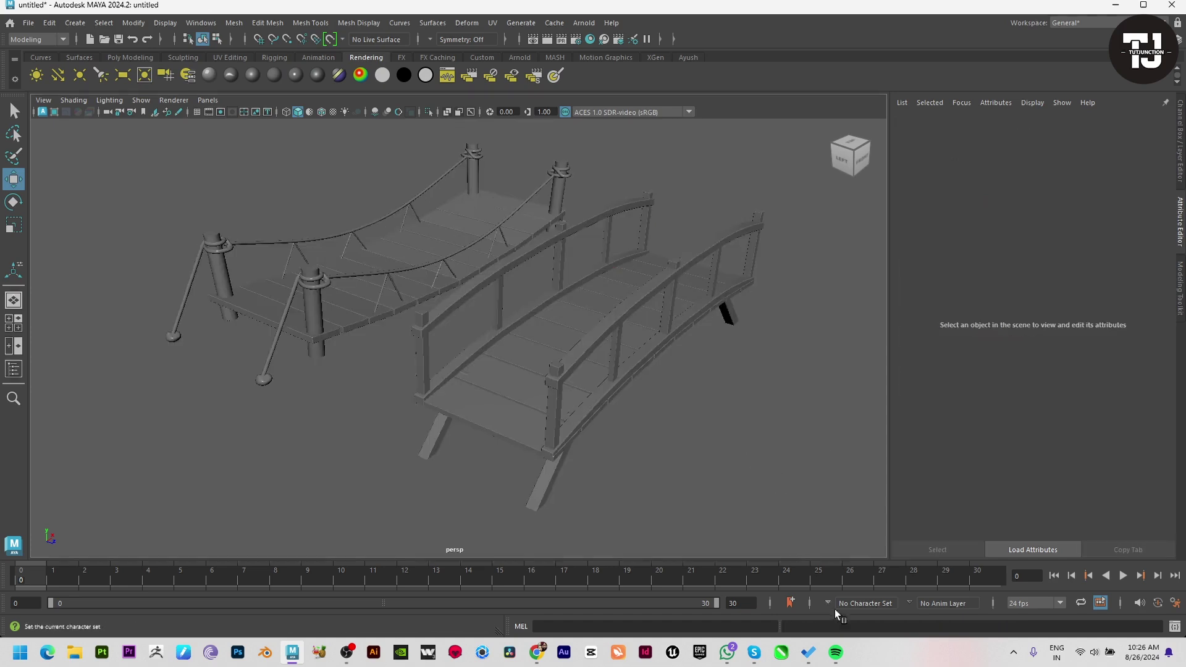
click(375, 112)
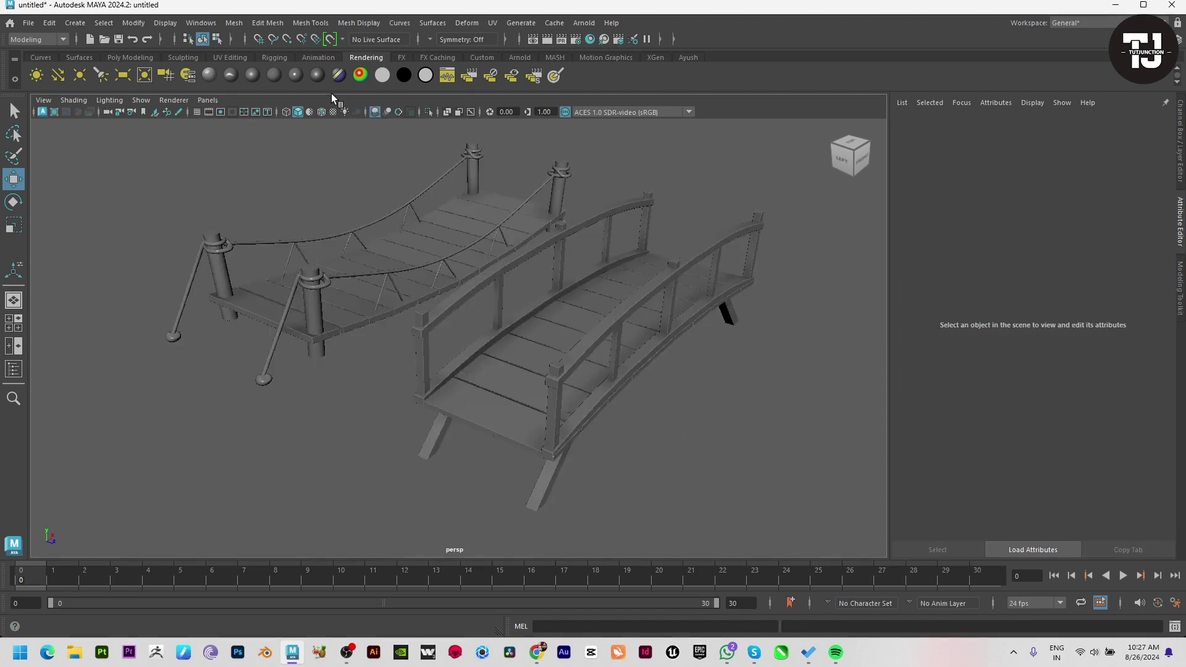
click(26, 39)
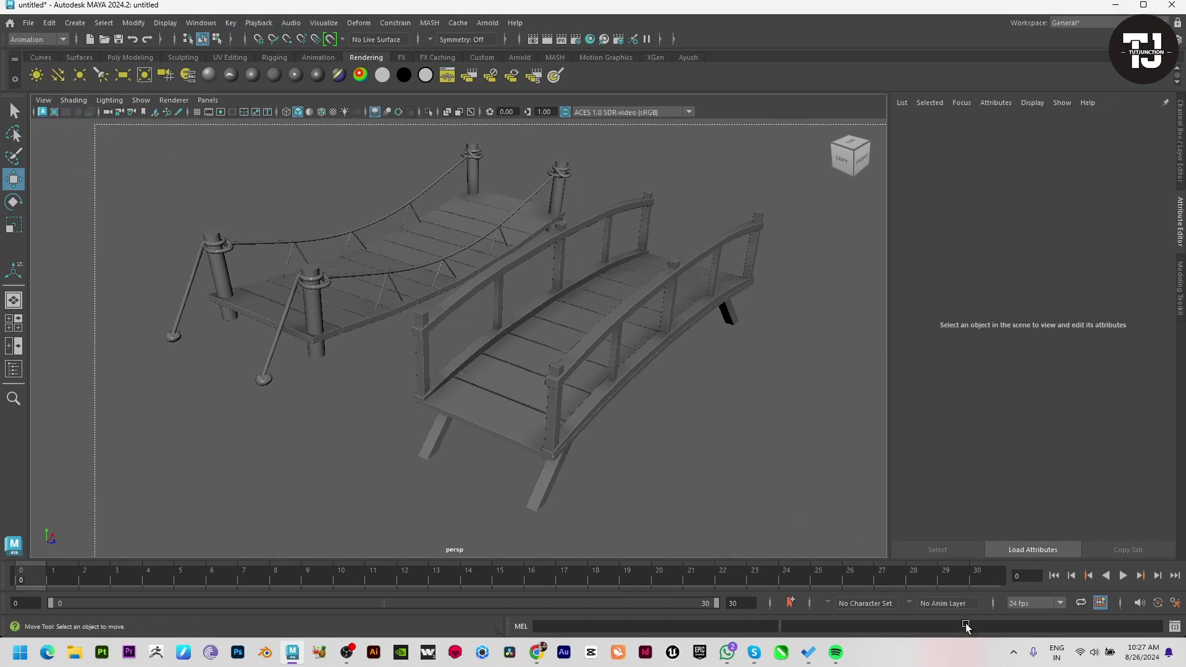
Create a turntable camera around both bridges with a 200-frame playback range
key(ctrl+z)
click(312, 24)
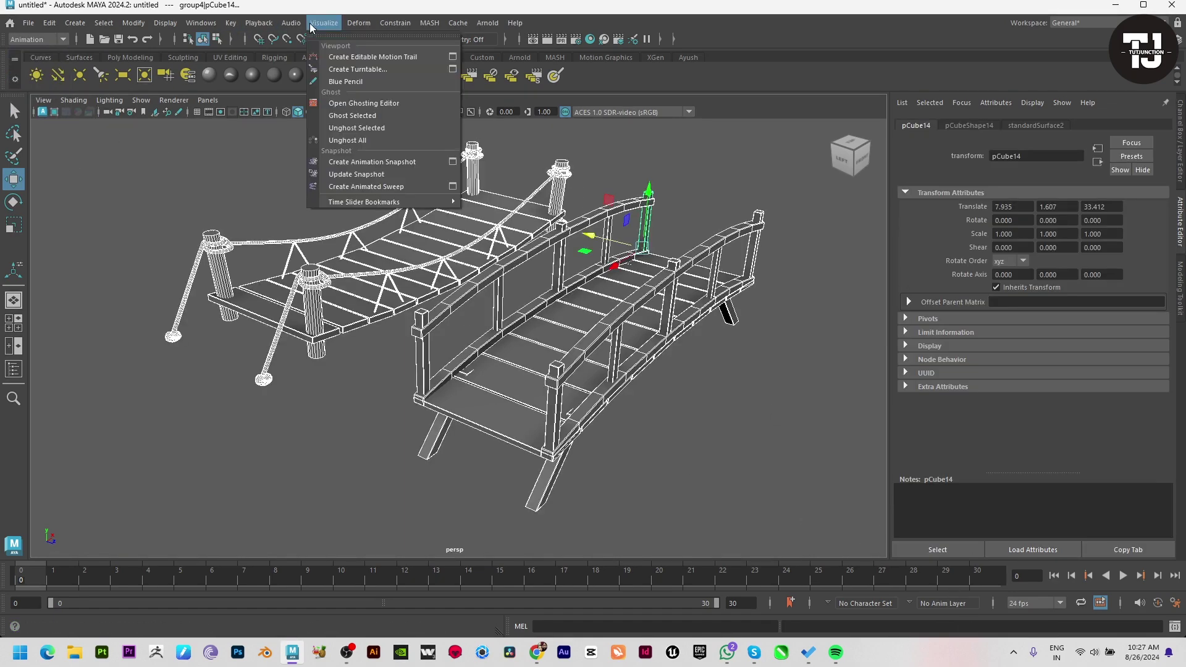
click(430, 70)
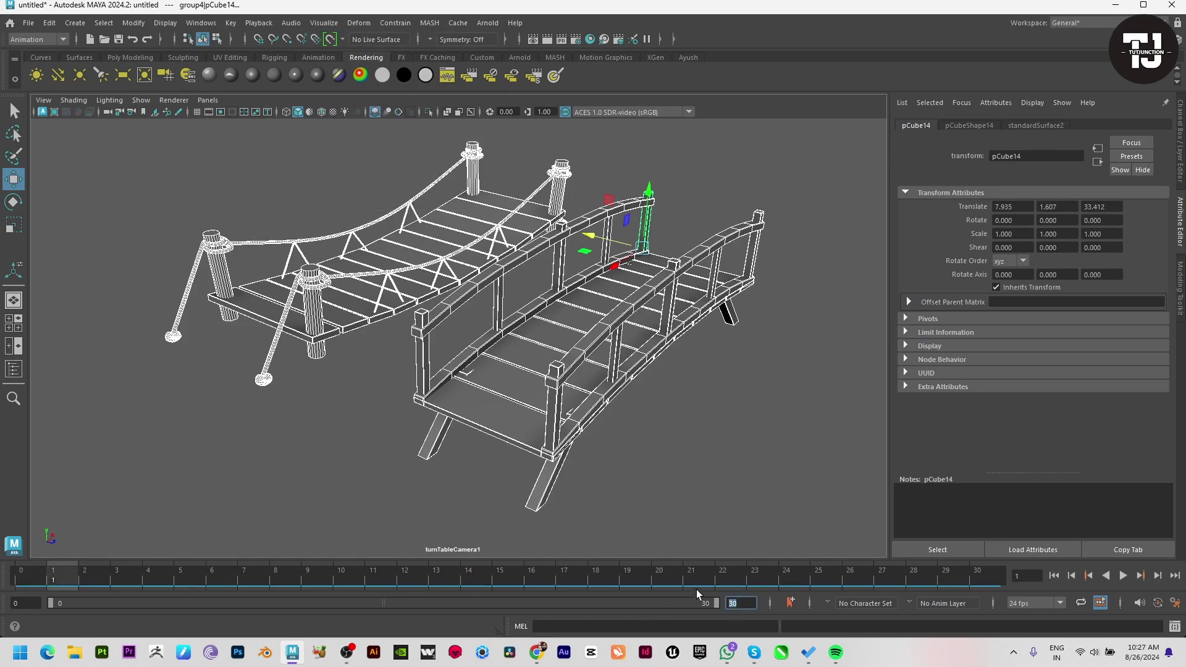
text(200)
key(Return)
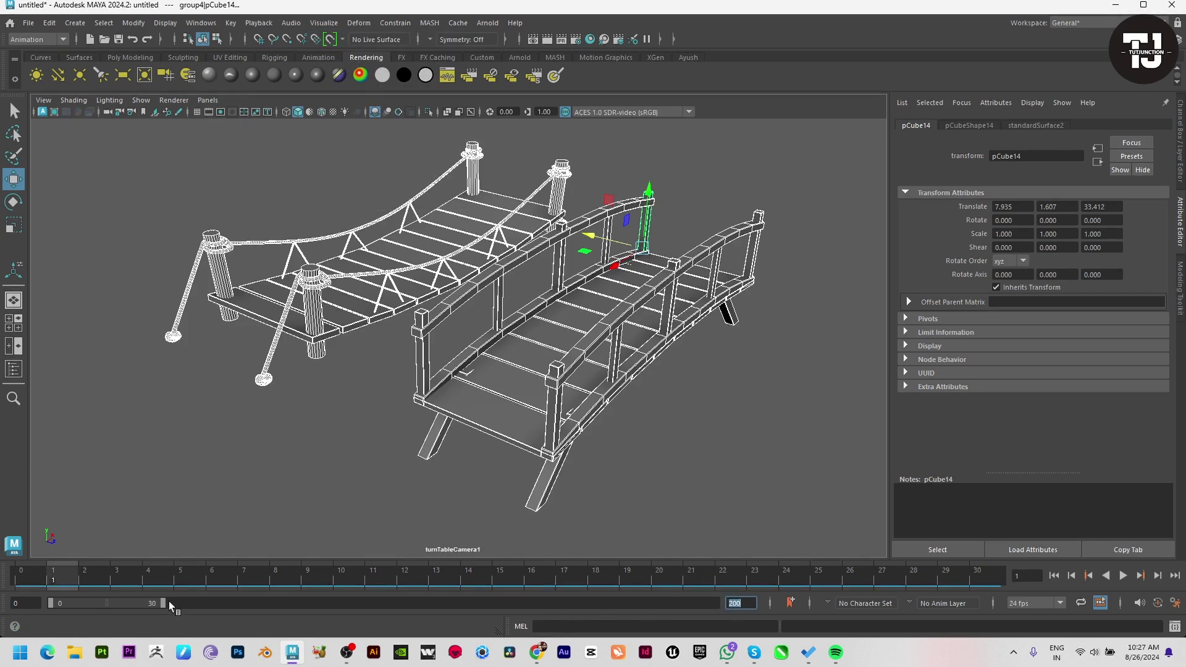
drag(162, 603, 716, 603)
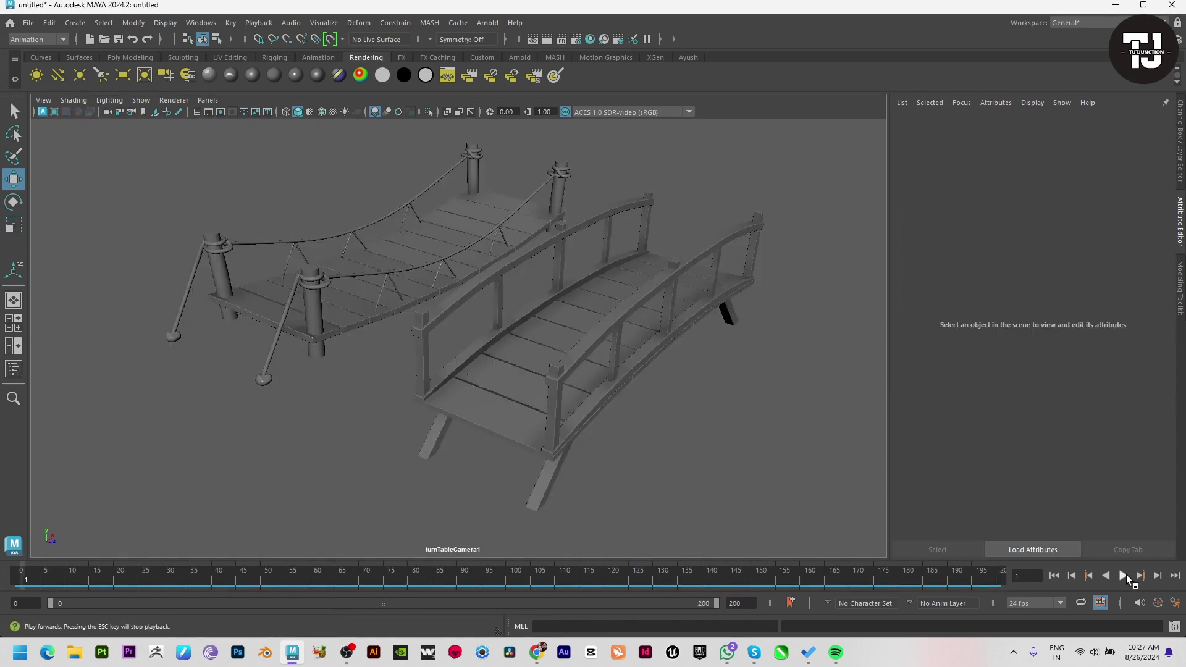
Play the turntable full screen on a light grey background
click(1125, 576)
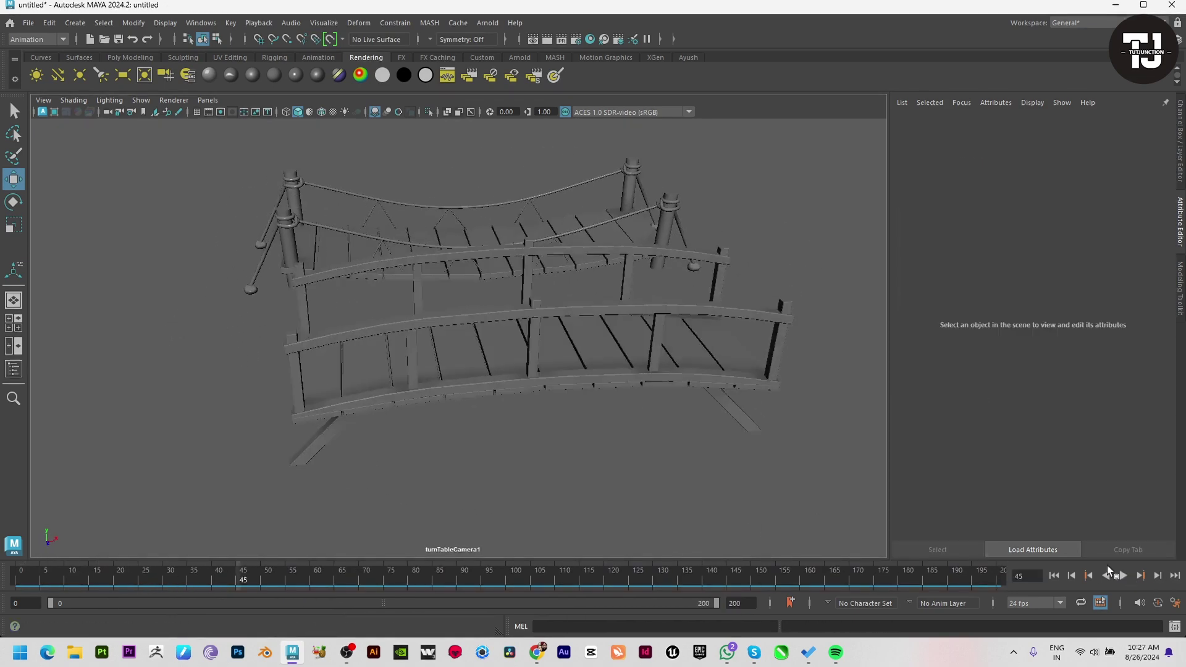
key(ctrl+space)
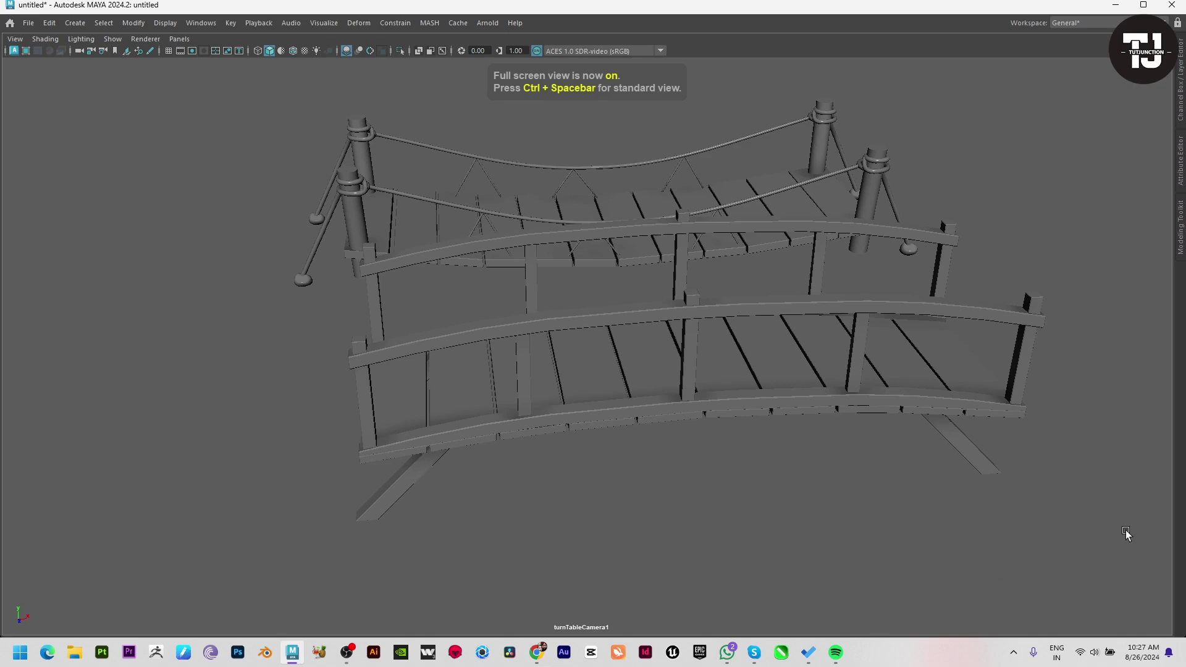
key(alt+b)
key(alt+b)
key(alt+b)
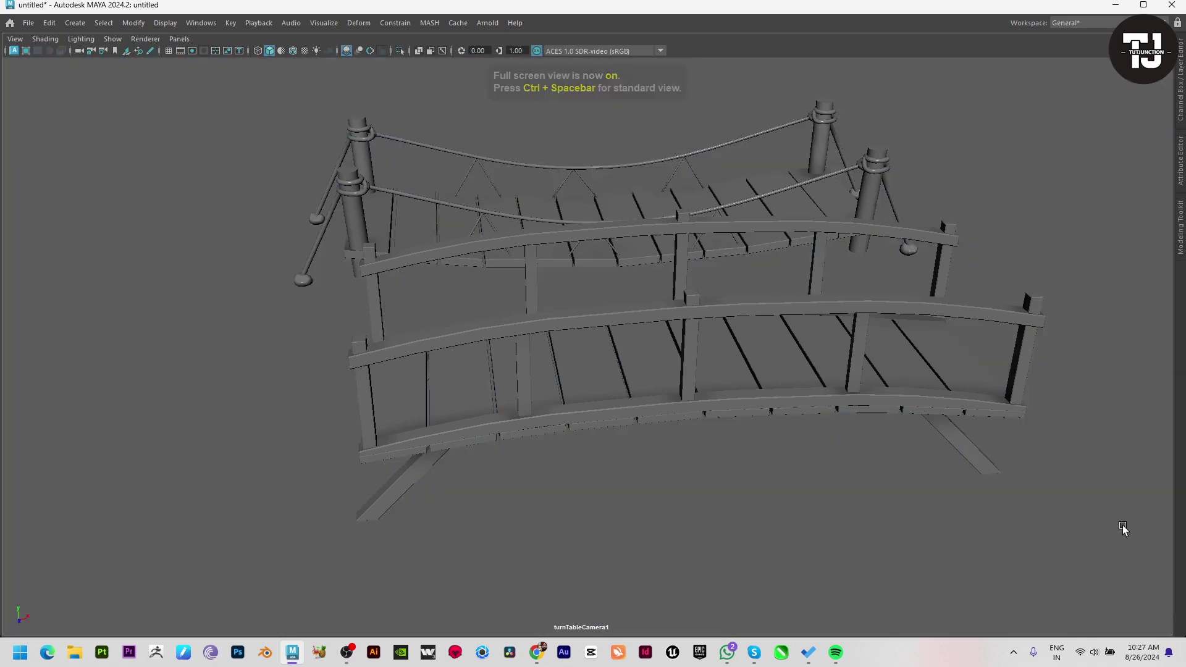